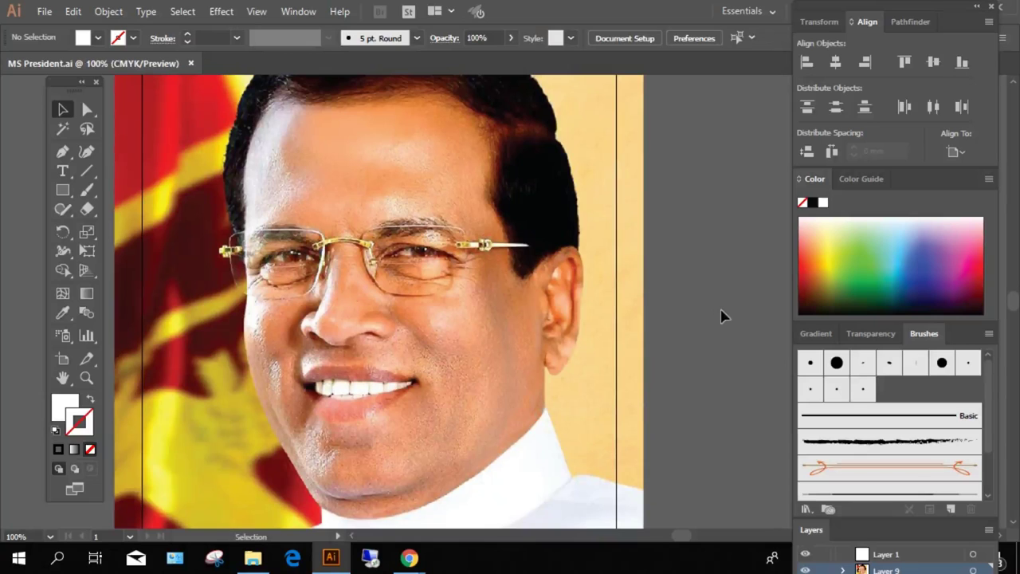
Fade the portrait photo to 60% opacity
{"action": "left_click_drag", "start_coordinate": [465, 170], "coordinate": [542, 216]}
{"action": "left_click", "coordinate": [510, 88]}
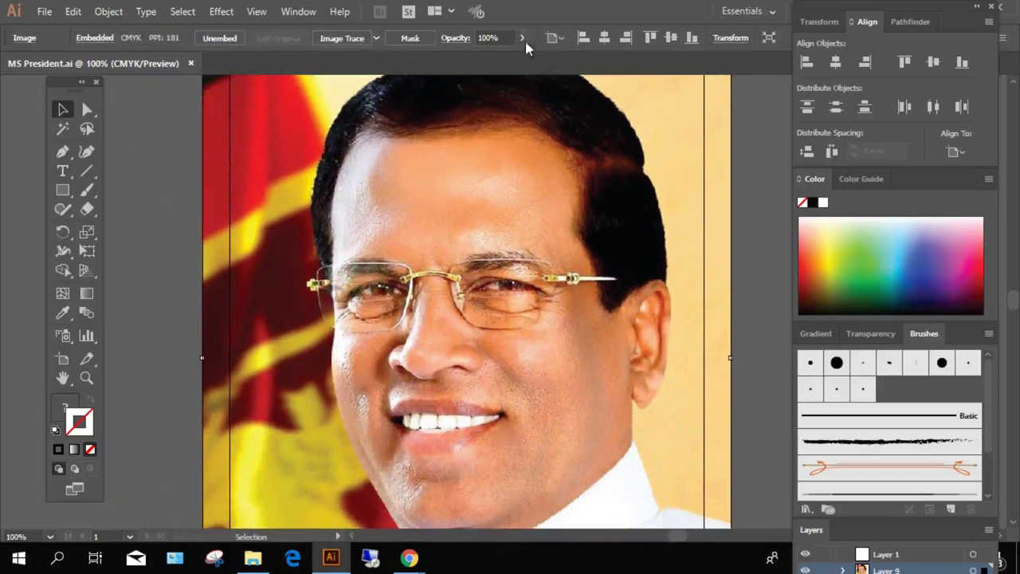
{"action": "left_click", "coordinate": [522, 37]}
{"action": "left_click_drag", "start_coordinate": [522, 57], "coordinate": [495, 58]}
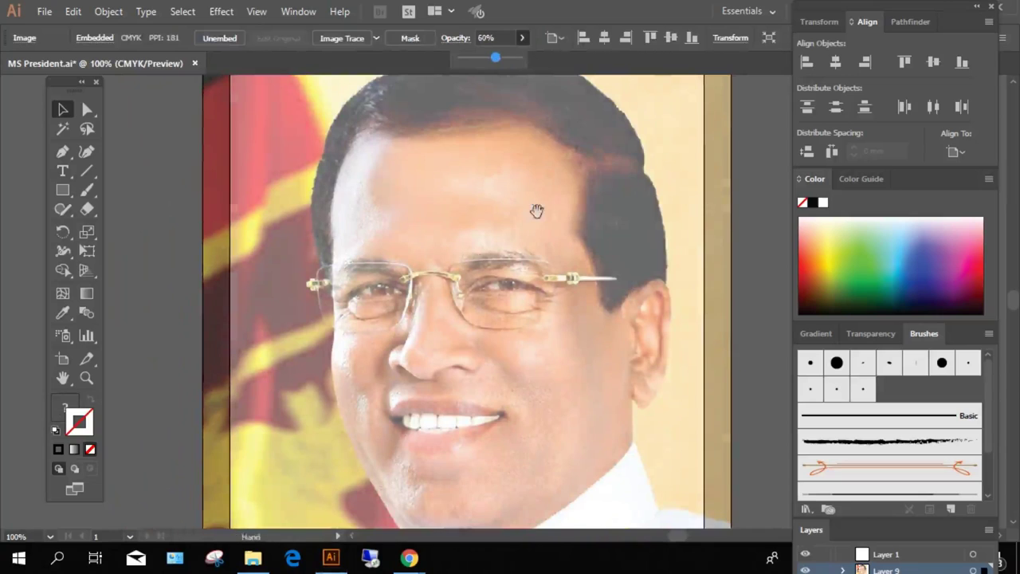
{"action": "left_click_drag", "start_coordinate": [534, 212], "coordinate": [509, 110]}
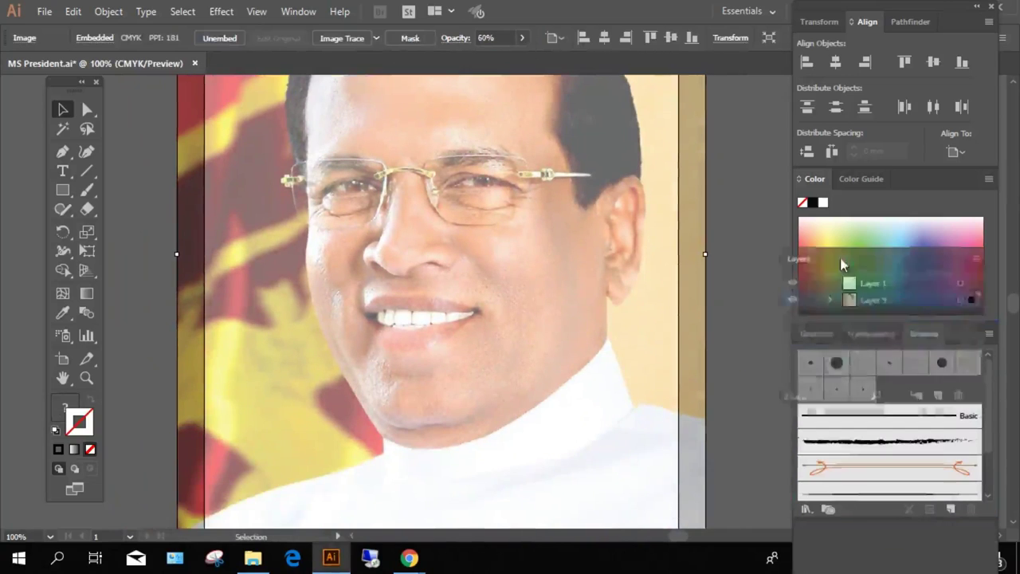
Lock the photo's layer (Layer 9) and make Layer 1 the active drawing layer
{"action": "left_click_drag", "start_coordinate": [855, 539], "coordinate": [847, 263]}
{"action": "left_click", "coordinate": [823, 300]}
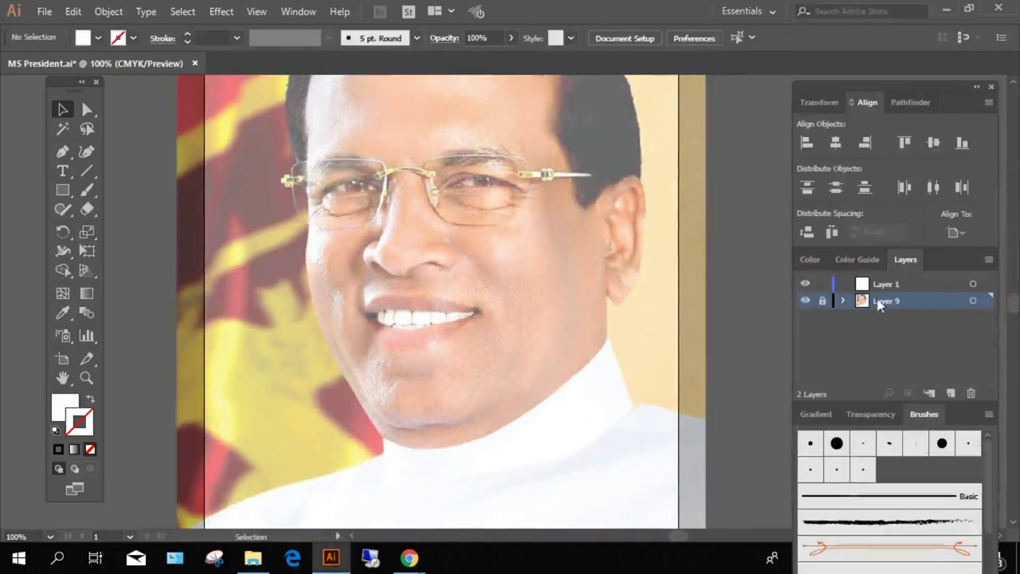
{"action": "left_click", "coordinate": [884, 283]}
{"action": "scroll", "coordinate": [456, 321], "scroll_direction": "up", "scroll_amount": 2}
{"action": "scroll", "coordinate": [456, 322], "scroll_direction": "down", "scroll_amount": 4}
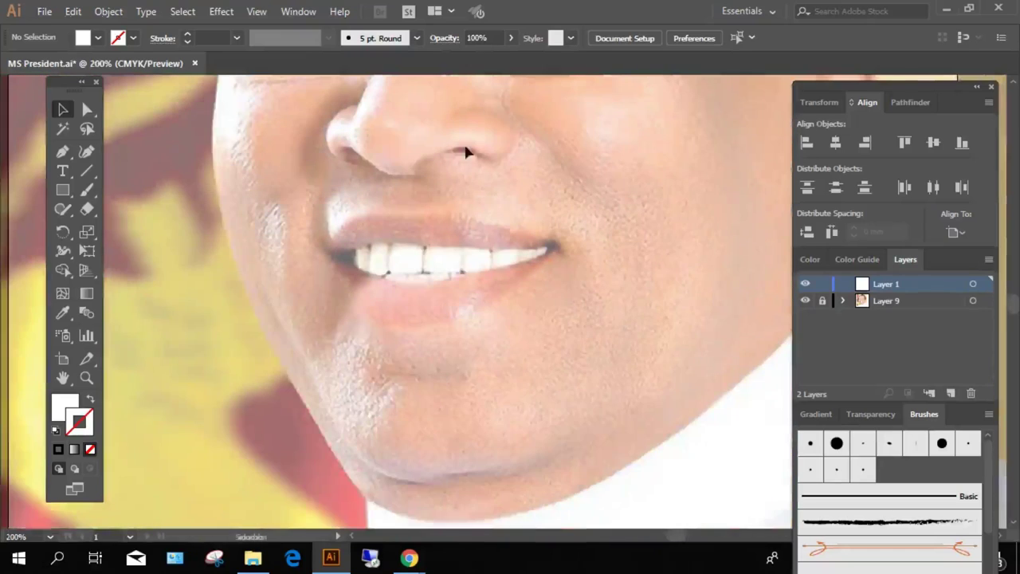
{"action": "scroll", "coordinate": [596, 228], "scroll_direction": "up", "scroll_amount": 1}
With the Paintbrush tool, create a new 3 pt Calligraphic brush
{"action": "key", "text": "b"}
{"action": "left_click_drag", "start_coordinate": [395, 246], "coordinate": [387, 251]}
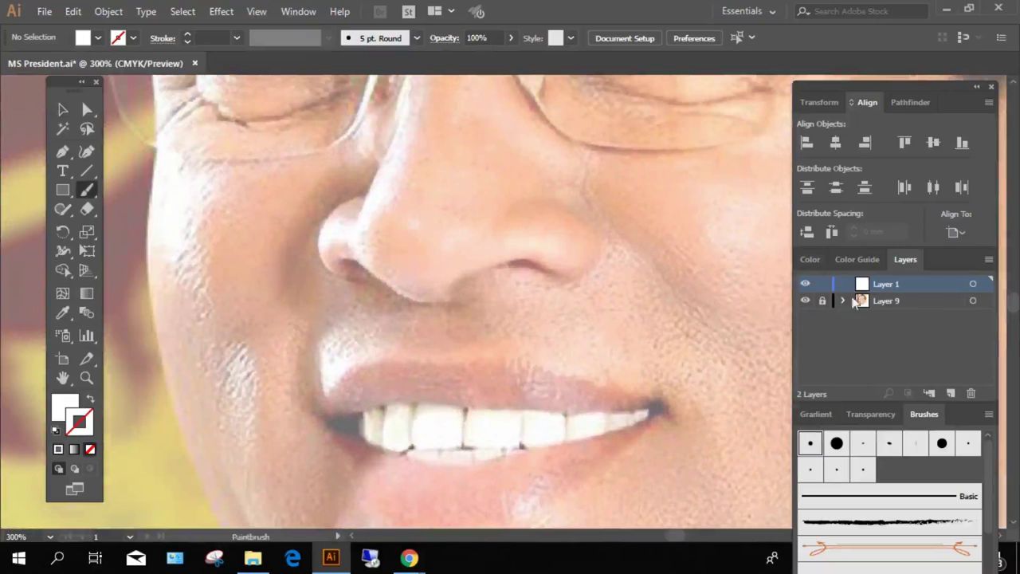
{"action": "left_click", "coordinate": [929, 417]}
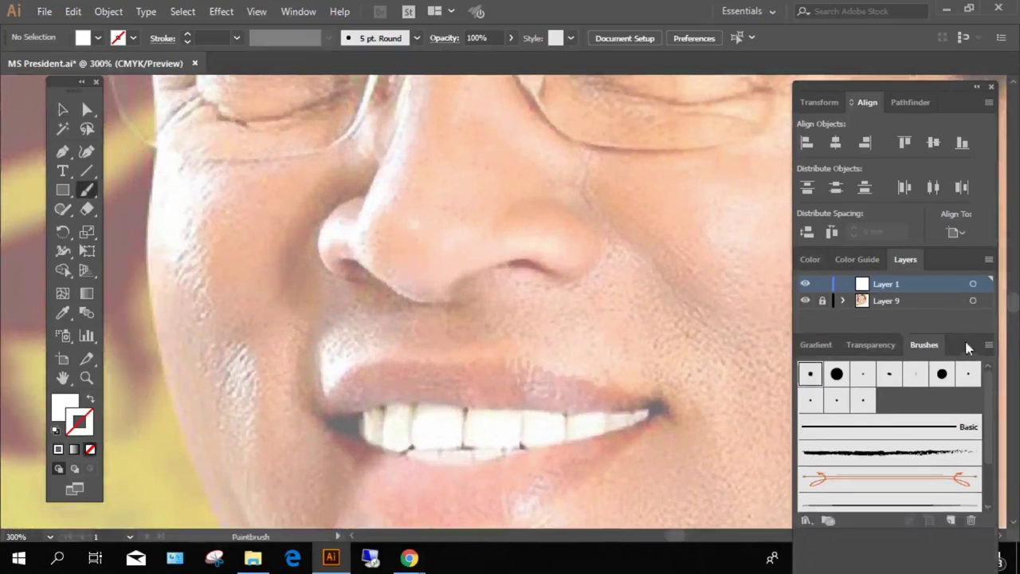
{"action": "left_click", "coordinate": [951, 514]}
{"action": "left_click", "coordinate": [467, 435]}
{"action": "double_click", "coordinate": [646, 401]}
{"action": "type", "text": "3"}
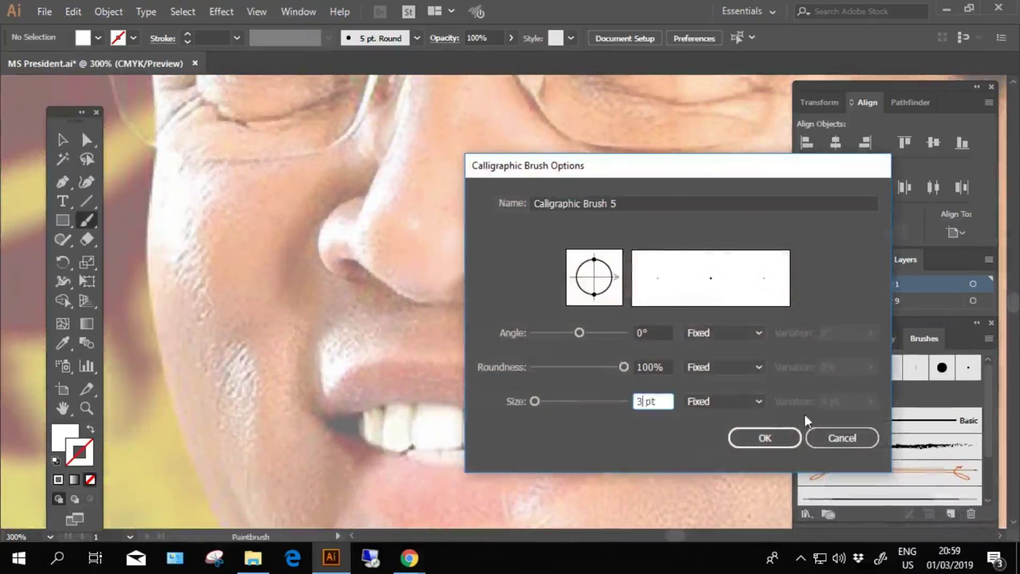
{"action": "left_click", "coordinate": [724, 401]}
{"action": "left_click", "coordinate": [702, 451]}
{"action": "left_click", "coordinate": [763, 438]}
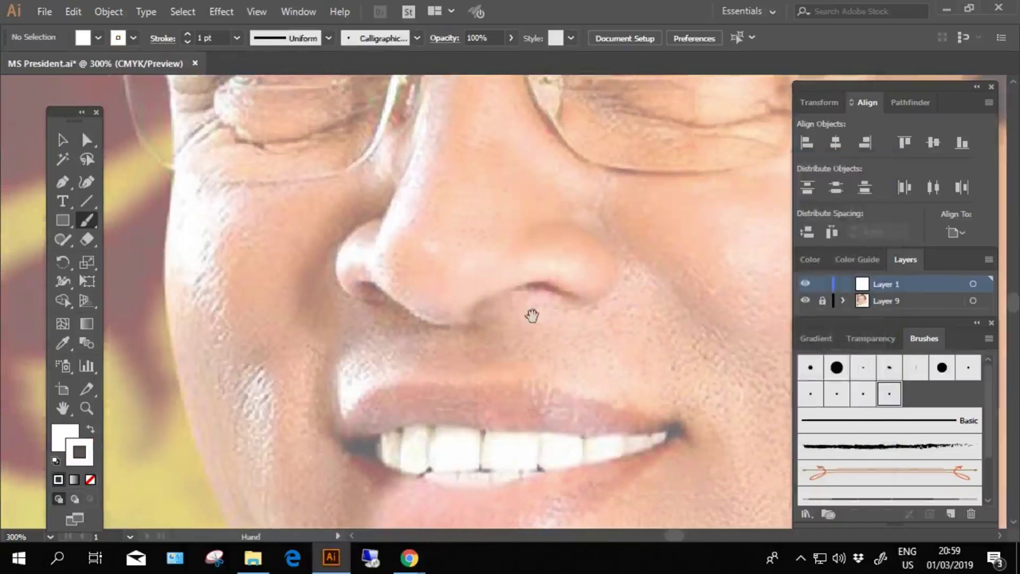
Set a black stroke with no fill, and undo a test stroke on the face
{"action": "left_click", "coordinate": [815, 262]}
{"action": "left_click_drag", "start_coordinate": [294, 233], "coordinate": [263, 335]}
{"action": "key", "text": "ctrl+z"}
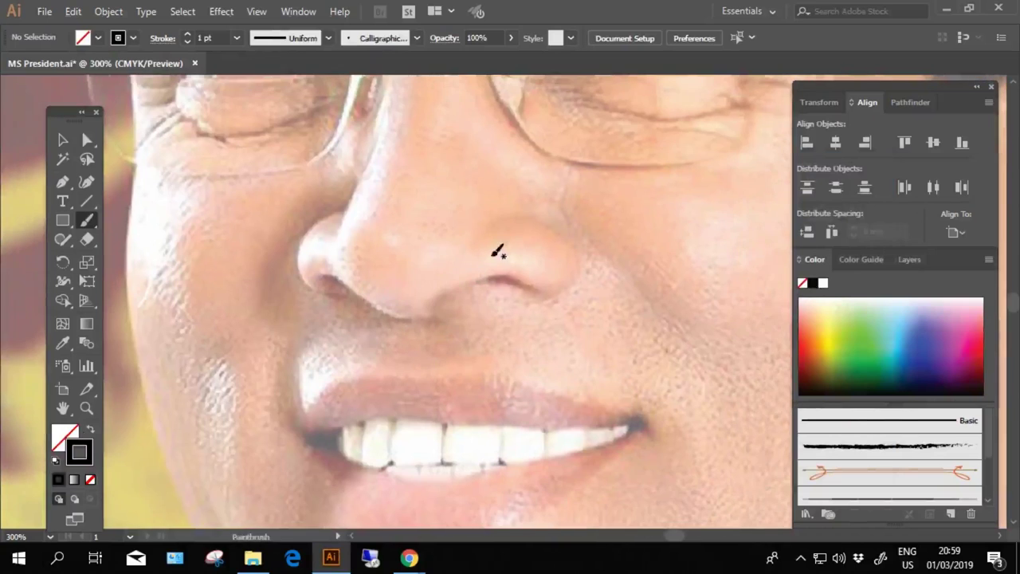
{"action": "scroll", "coordinate": [497, 252], "scroll_direction": "up", "scroll_amount": 1}
Paint the right nostril crease and the curve around the right nostril
{"action": "left_click_drag", "start_coordinate": [453, 268], "coordinate": [533, 275]}
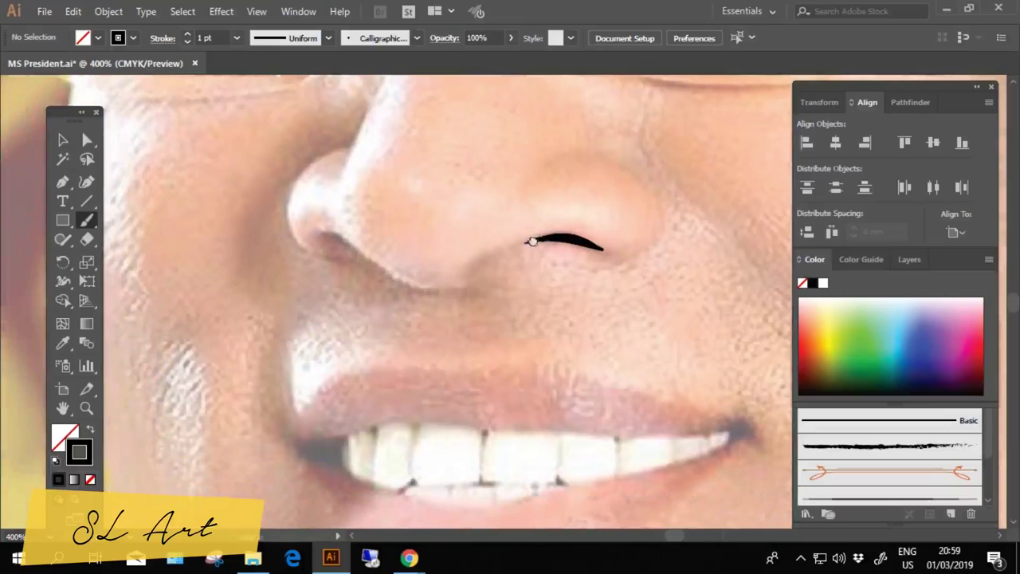
{"action": "left_click_drag", "start_coordinate": [462, 276], "coordinate": [409, 305]}
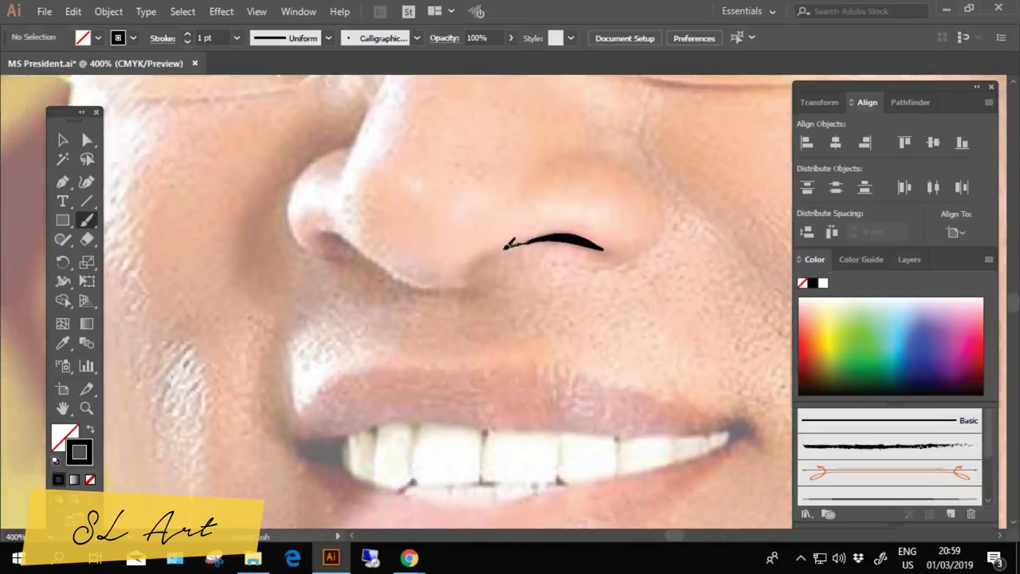
{"action": "left_click_drag", "start_coordinate": [546, 201], "coordinate": [535, 307]}
{"action": "key", "text": "ctrl+z"}
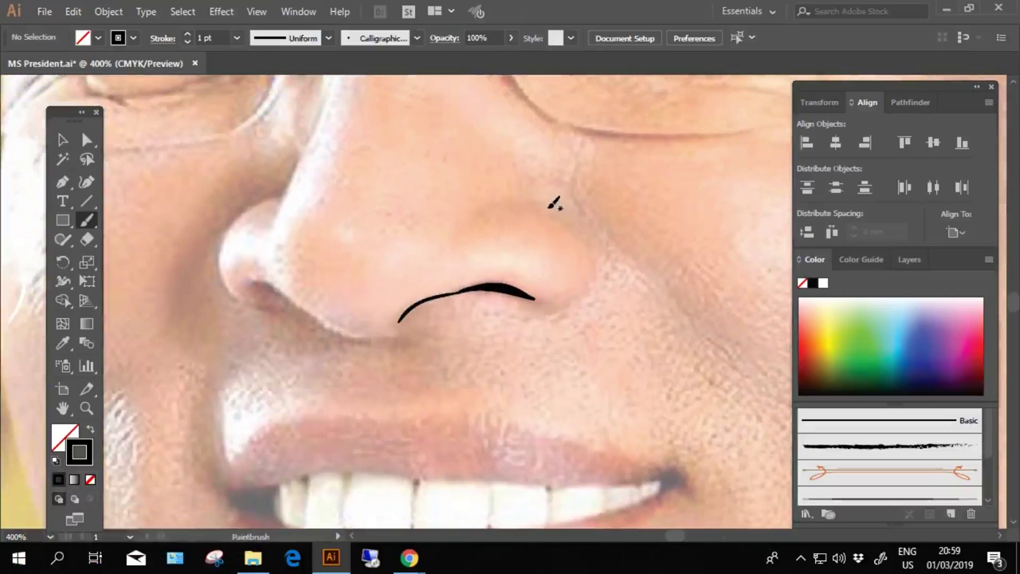
{"action": "mouse_move", "coordinate": [553, 200]}
{"action": "left_mouse_down"}
{"action": "mouse_move", "coordinate": [523, 309]}
{"action": "mouse_move", "coordinate": [554, 344]}
{"action": "left_mouse_up"}
Trace the left nostril base and fill in its dark opening
{"action": "left_click_drag", "start_coordinate": [351, 294], "coordinate": [474, 257]}
{"action": "left_click_drag", "start_coordinate": [444, 311], "coordinate": [414, 292]}
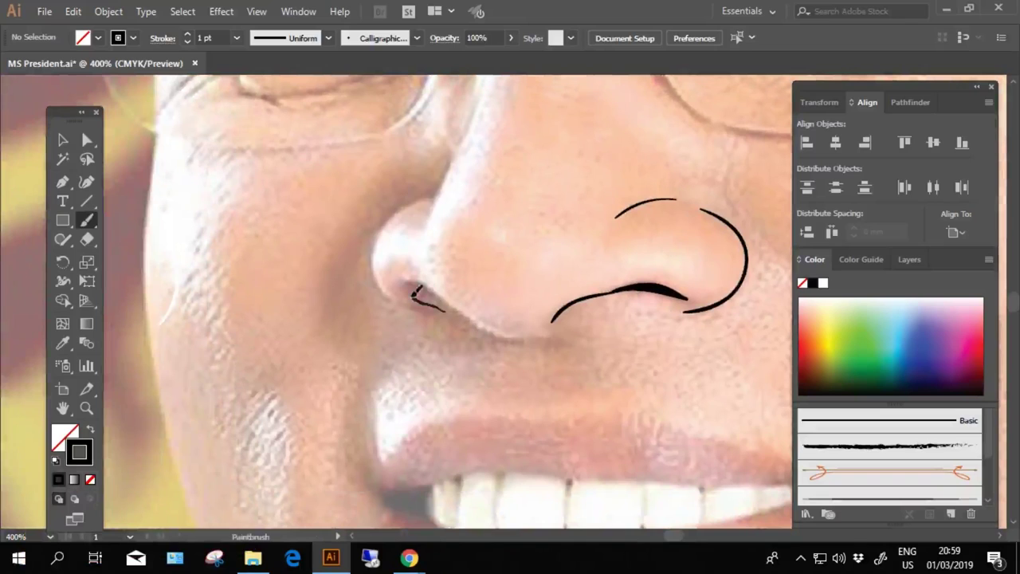
{"action": "key", "text": "ctrl+z"}
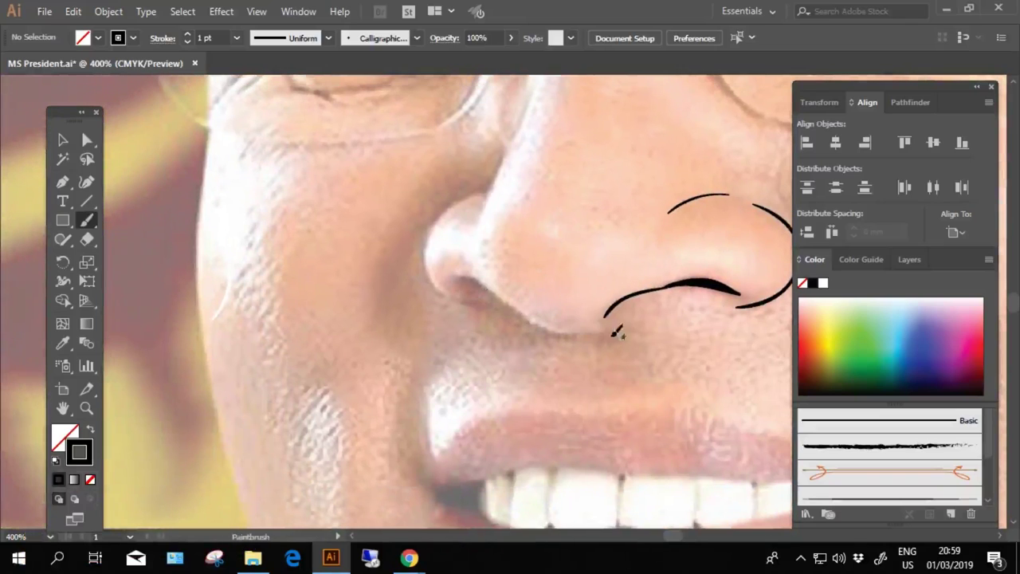
{"action": "left_click_drag", "start_coordinate": [480, 280], "coordinate": [599, 334]}
{"action": "mouse_move", "coordinate": [503, 297]}
{"action": "left_mouse_down"}
{"action": "mouse_move", "coordinate": [532, 300]}
{"action": "mouse_move", "coordinate": [530, 321]}
{"action": "left_mouse_up"}
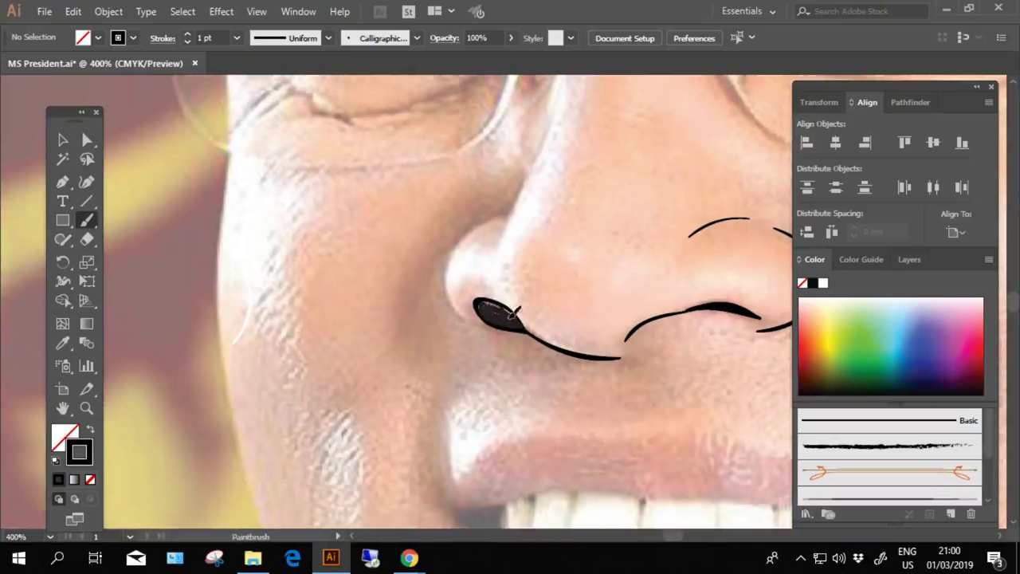
Redraw the short stroke beside the nose and run a line up the nose side
{"action": "scroll", "coordinate": [576, 298], "scroll_direction": "up", "scroll_amount": 2}
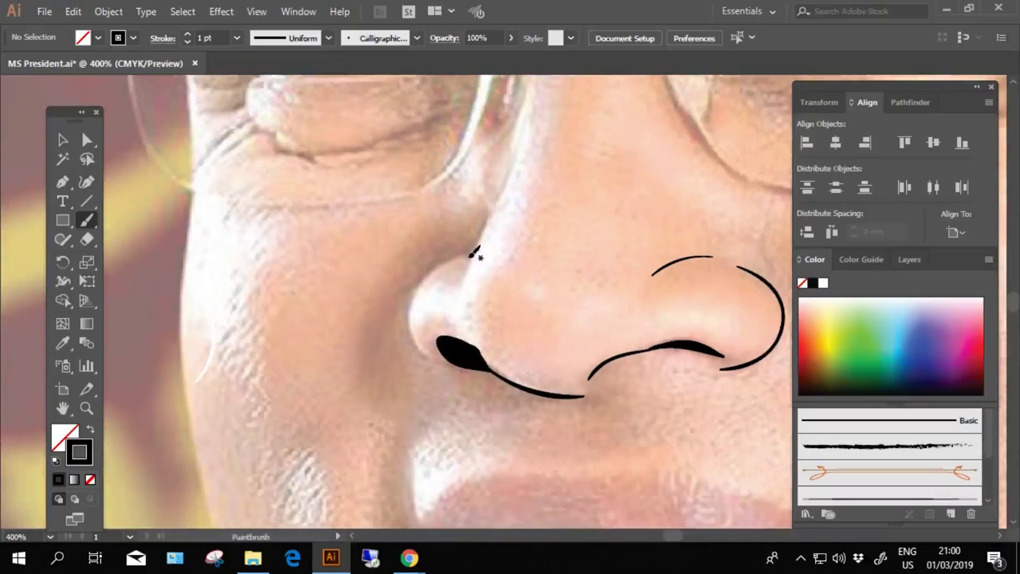
{"action": "scroll", "coordinate": [457, 247], "scroll_direction": "down", "scroll_amount": 2}
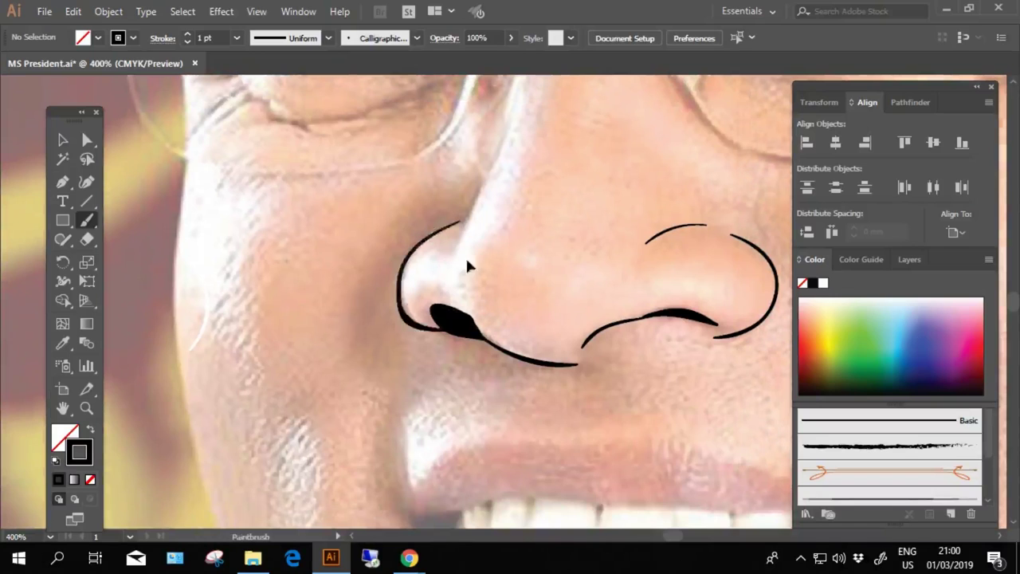
{"action": "key", "text": "ctrl+z"}
{"action": "left_click_drag", "start_coordinate": [463, 223], "coordinate": [410, 248]}
{"action": "scroll", "coordinate": [443, 326], "scroll_direction": "up", "scroll_amount": 3}
{"action": "left_click_drag", "start_coordinate": [457, 224], "coordinate": [421, 294]}
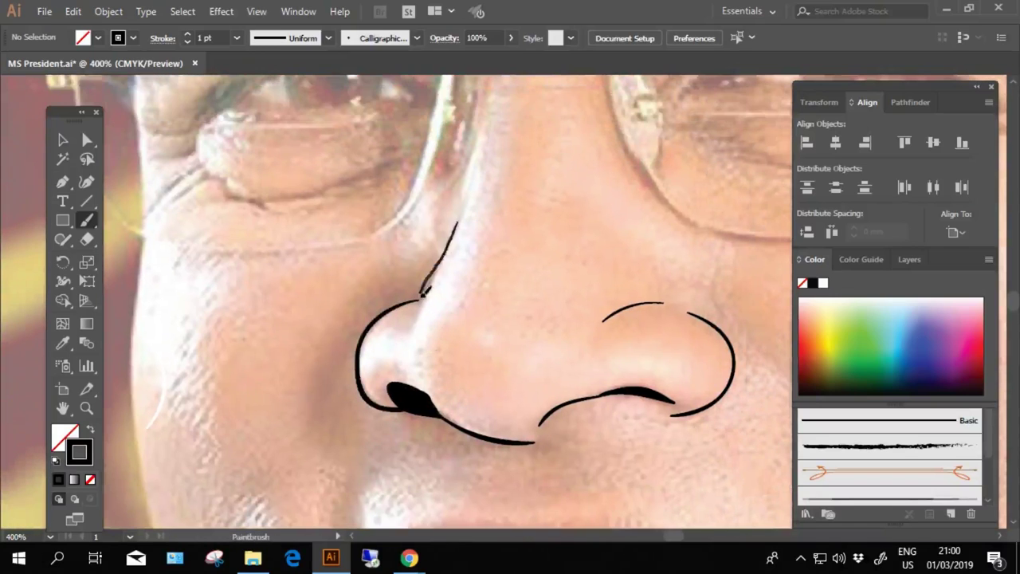
{"action": "left_click_drag", "start_coordinate": [453, 231], "coordinate": [412, 327]}
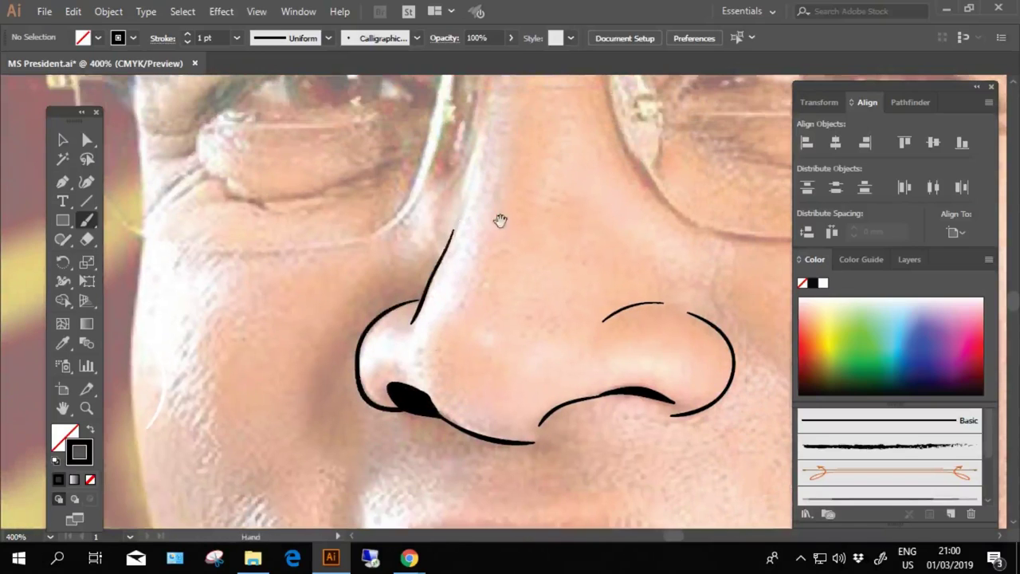
{"action": "scroll", "coordinate": [524, 271], "scroll_direction": "up", "scroll_amount": 3}
{"action": "left_click_drag", "start_coordinate": [524, 271], "coordinate": [558, 253]}
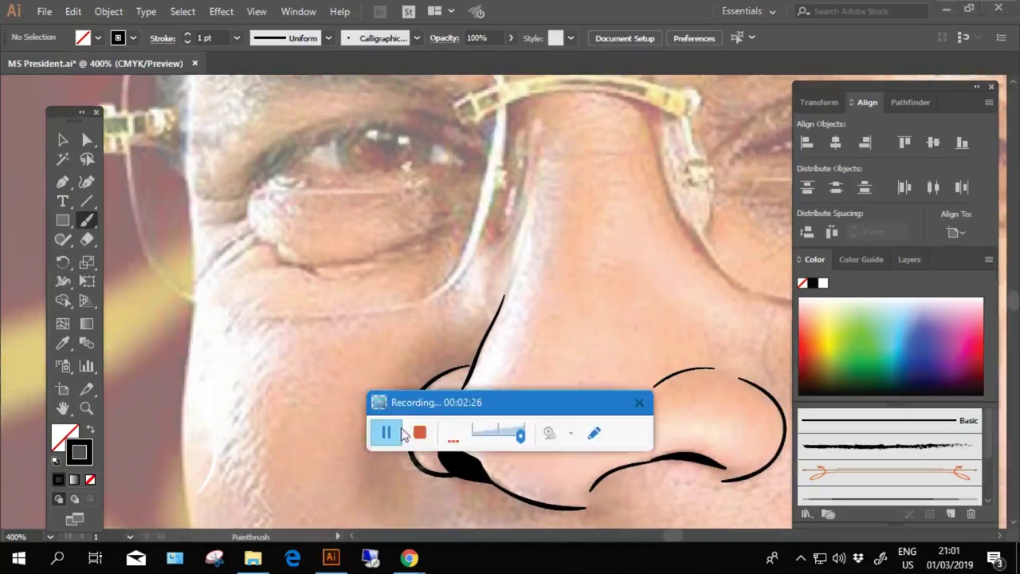
Trace the inner edge and bottom edge of the first glasses lens
{"action": "scroll", "coordinate": [451, 308], "scroll_direction": "up", "scroll_amount": 4}
{"action": "scroll", "coordinate": [465, 319], "scroll_direction": "right", "scroll_amount": 8}
{"action": "scroll", "coordinate": [429, 271], "scroll_direction": "right", "scroll_amount": 2}
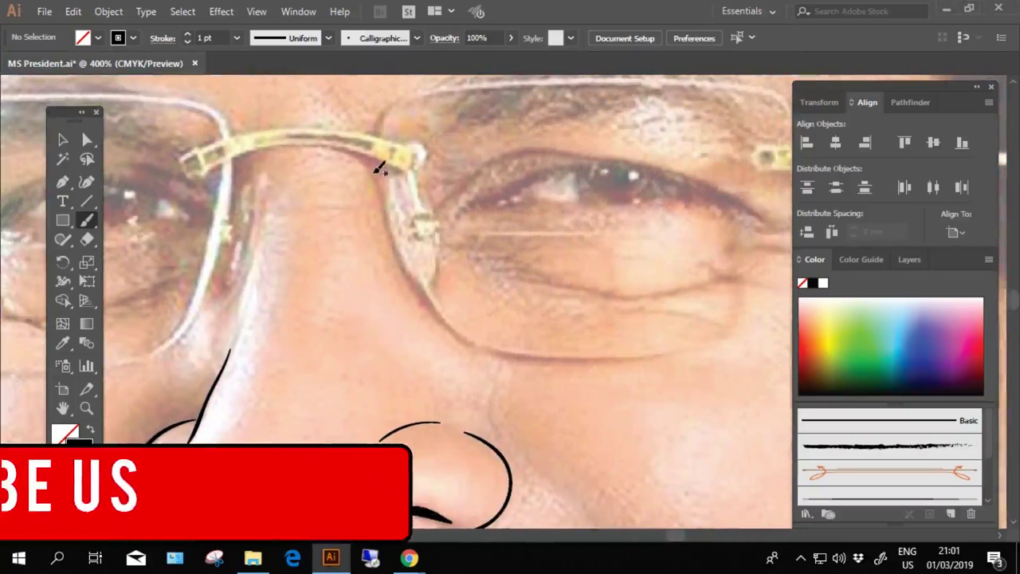
{"action": "left_click_drag", "start_coordinate": [377, 174], "coordinate": [461, 345]}
{"action": "scroll", "coordinate": [461, 344], "scroll_direction": "down", "scroll_amount": 2}
{"action": "scroll", "coordinate": [427, 291], "scroll_direction": "right", "scroll_amount": 3}
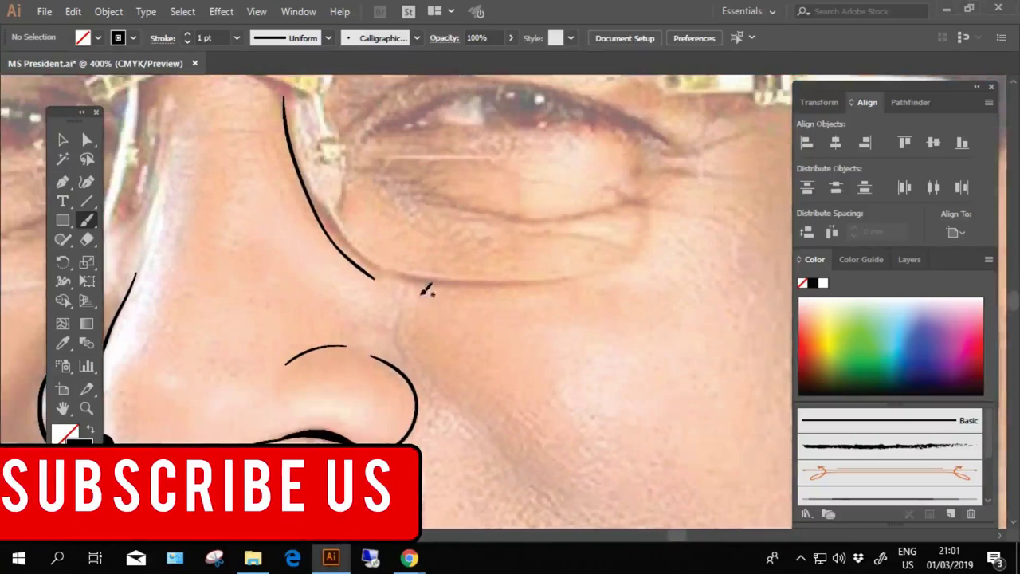
{"action": "scroll", "coordinate": [428, 289], "scroll_direction": "down", "scroll_amount": 2}
{"action": "scroll", "coordinate": [439, 279], "scroll_direction": "left", "scroll_amount": 1}
{"action": "left_click_drag", "start_coordinate": [611, 268], "coordinate": [402, 264]}
Draw an arc above the glasses, then undo it
{"action": "scroll", "coordinate": [478, 275], "scroll_direction": "up", "scroll_amount": 2}
{"action": "scroll", "coordinate": [412, 290], "scroll_direction": "left", "scroll_amount": 1}
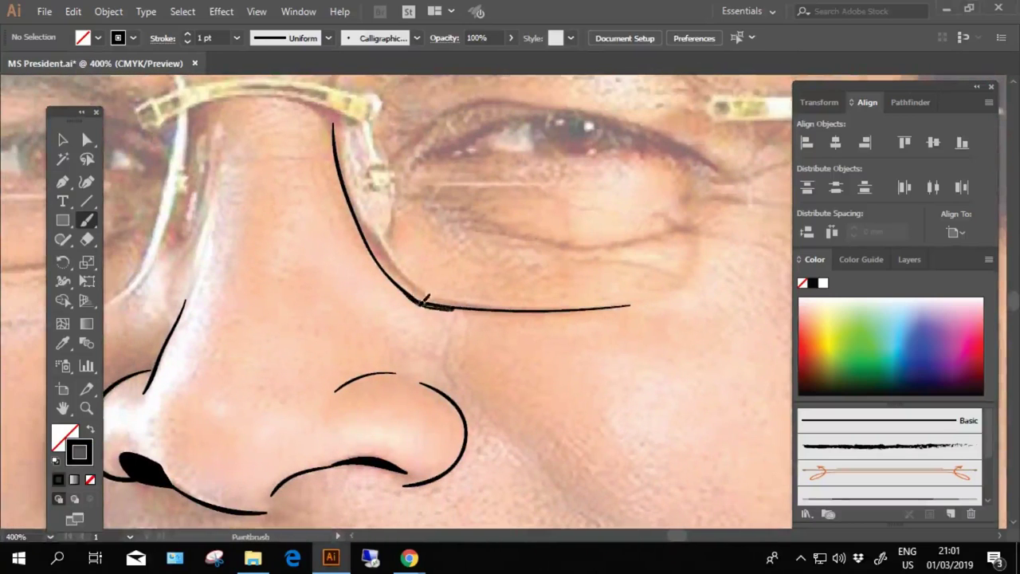
{"action": "scroll", "coordinate": [507, 263], "scroll_direction": "up", "scroll_amount": 4}
{"action": "scroll", "coordinate": [446, 283], "scroll_direction": "up", "scroll_amount": 2}
{"action": "scroll", "coordinate": [398, 311], "scroll_direction": "up", "scroll_amount": 1}
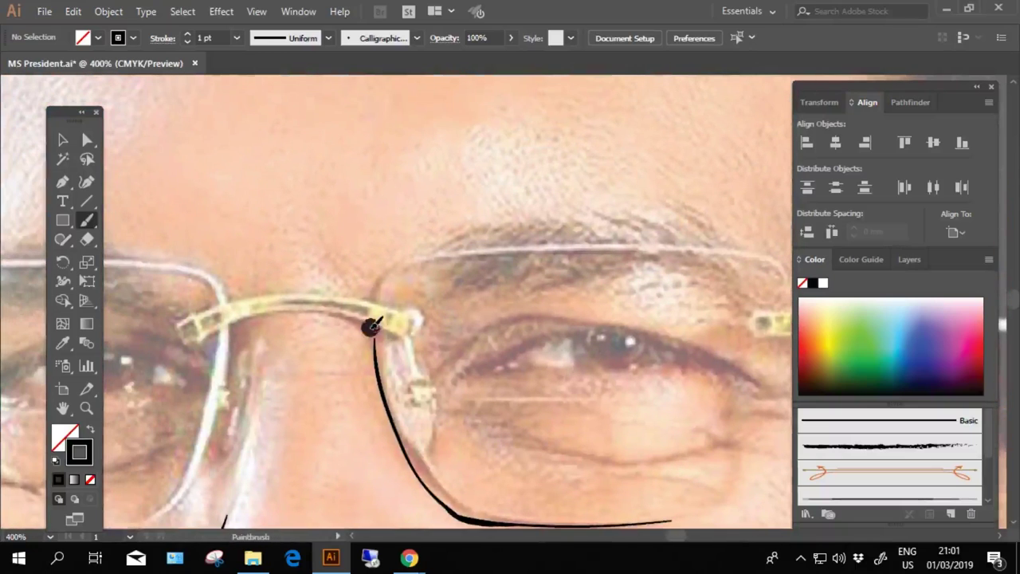
{"action": "scroll", "coordinate": [375, 323], "scroll_direction": "down", "scroll_amount": 2}
{"action": "scroll", "coordinate": [410, 269], "scroll_direction": "up", "scroll_amount": 2}
{"action": "left_click_drag", "start_coordinate": [371, 330], "coordinate": [381, 287]}
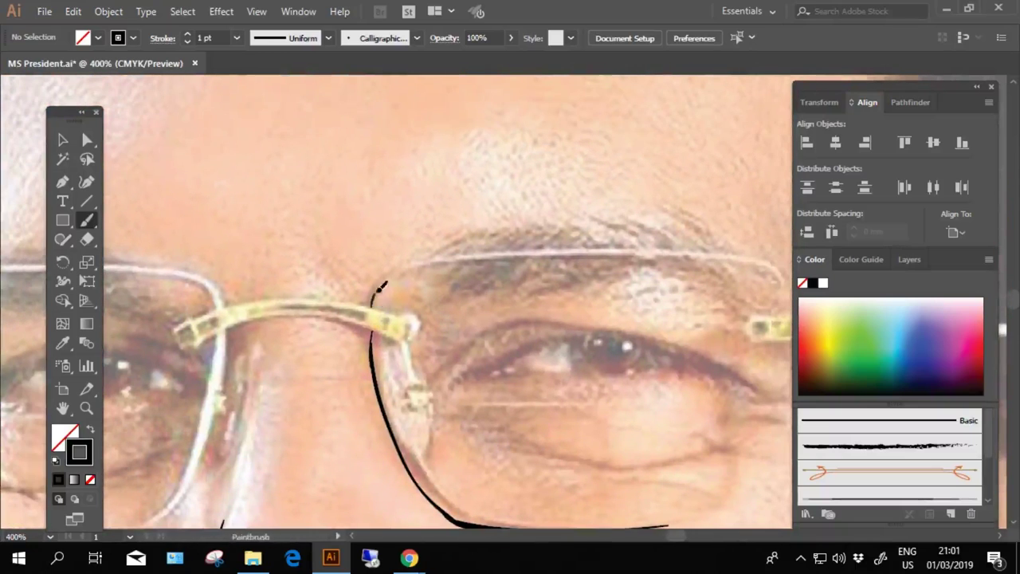
{"action": "scroll", "coordinate": [525, 250], "scroll_direction": "down", "scroll_amount": 2}
{"action": "scroll", "coordinate": [431, 203], "scroll_direction": "right", "scroll_amount": 4}
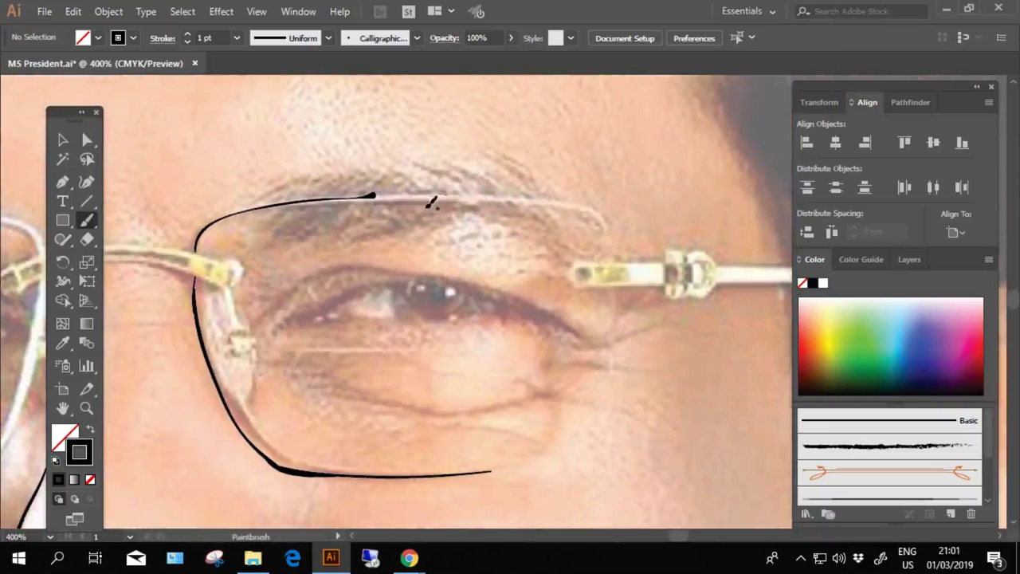
{"action": "key", "text": "ctrl+z"}
{"action": "scroll", "coordinate": [351, 223], "scroll_direction": "left", "scroll_amount": 3}
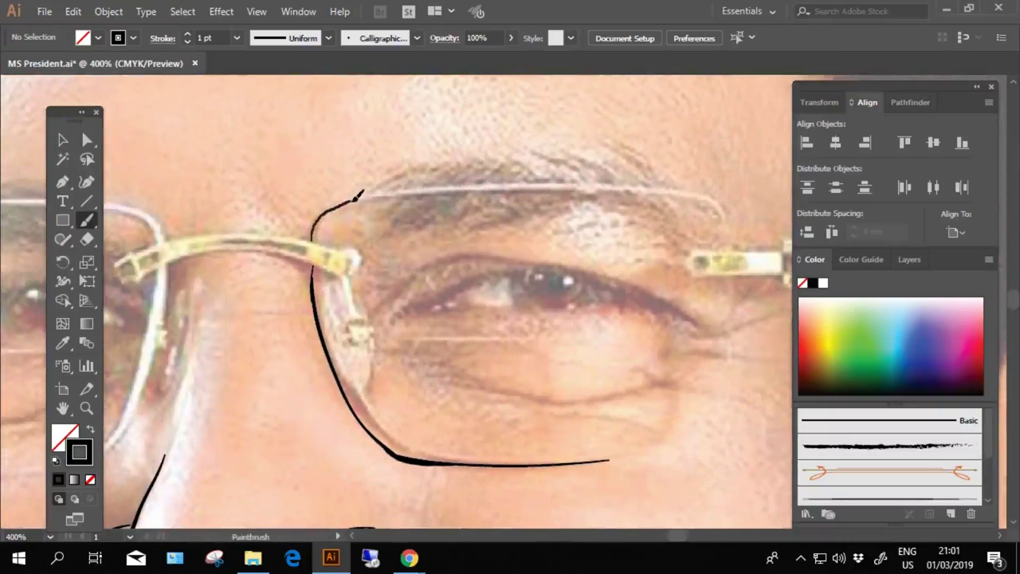
Extend the top lens line, hooking it down at the hinge
{"action": "scroll", "coordinate": [430, 171], "scroll_direction": "down", "scroll_amount": 1}
{"action": "scroll", "coordinate": [415, 163], "scroll_direction": "right", "scroll_amount": 2}
{"action": "left_click_drag", "start_coordinate": [452, 185], "coordinate": [598, 162]}
{"action": "scroll", "coordinate": [558, 164], "scroll_direction": "right", "scroll_amount": 2}
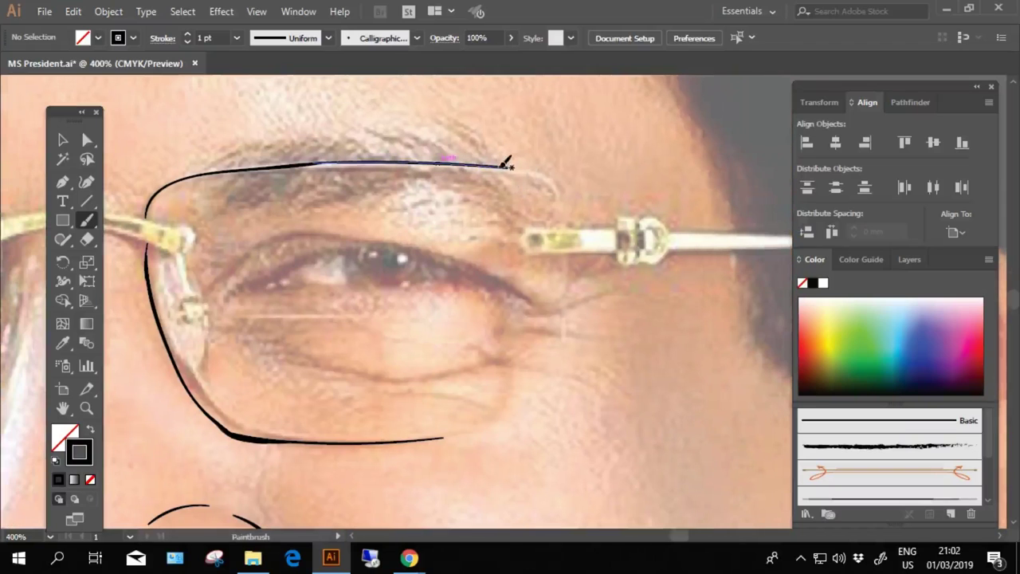
{"action": "left_click_drag", "start_coordinate": [573, 217], "coordinate": [571, 220]}
{"action": "scroll", "coordinate": [578, 212], "scroll_direction": "down", "scroll_amount": 3}
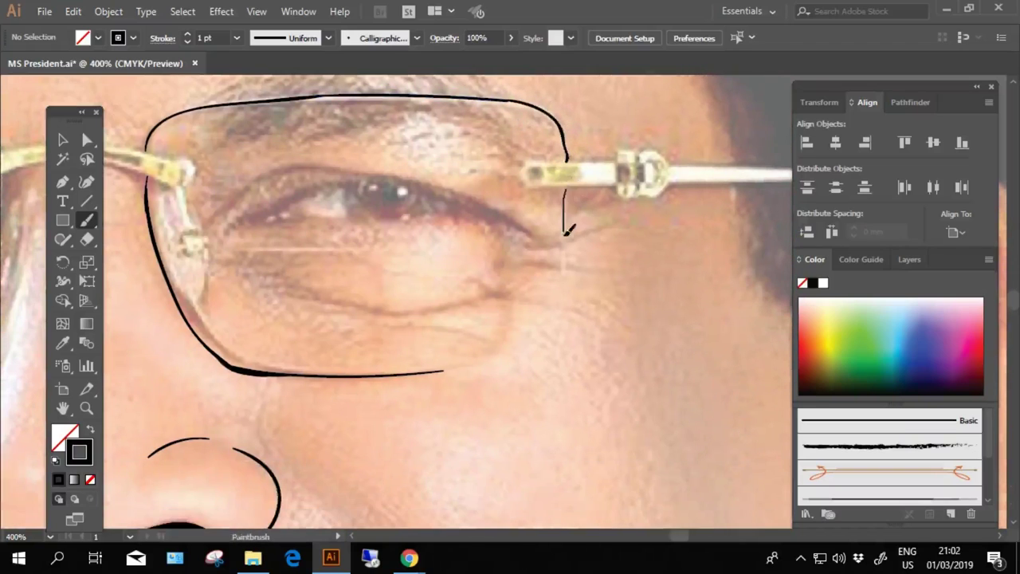
Replace the stray lens-side stroke with one joining the bottom line
{"action": "key", "text": "ctrl+z"}
{"action": "scroll", "coordinate": [566, 240], "scroll_direction": "up", "scroll_amount": 1}
{"action": "left_click_drag", "start_coordinate": [548, 316], "coordinate": [435, 384]}
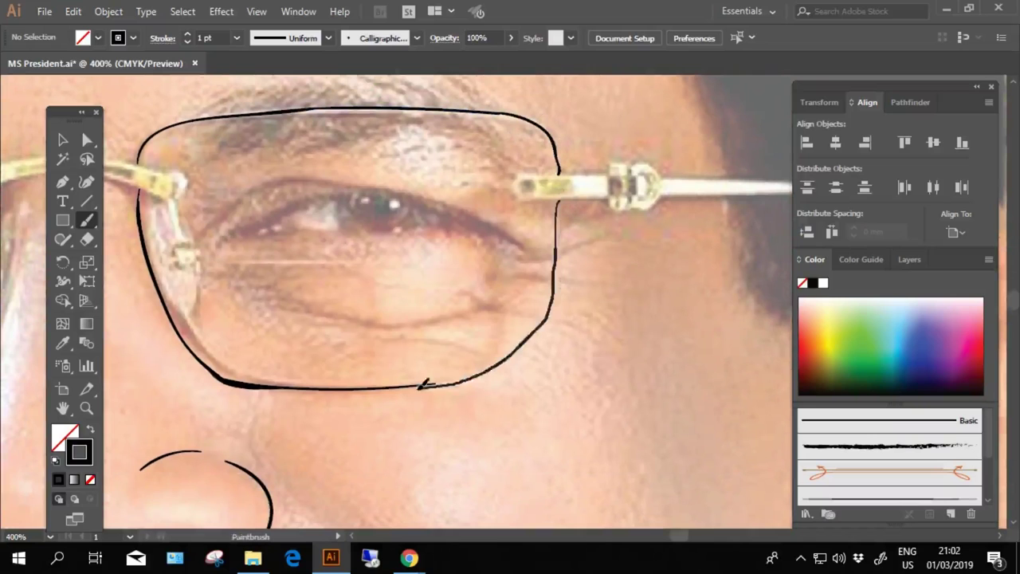
{"action": "key", "text": "ctrl+z"}
{"action": "left_click_drag", "start_coordinate": [498, 359], "coordinate": [436, 384]}
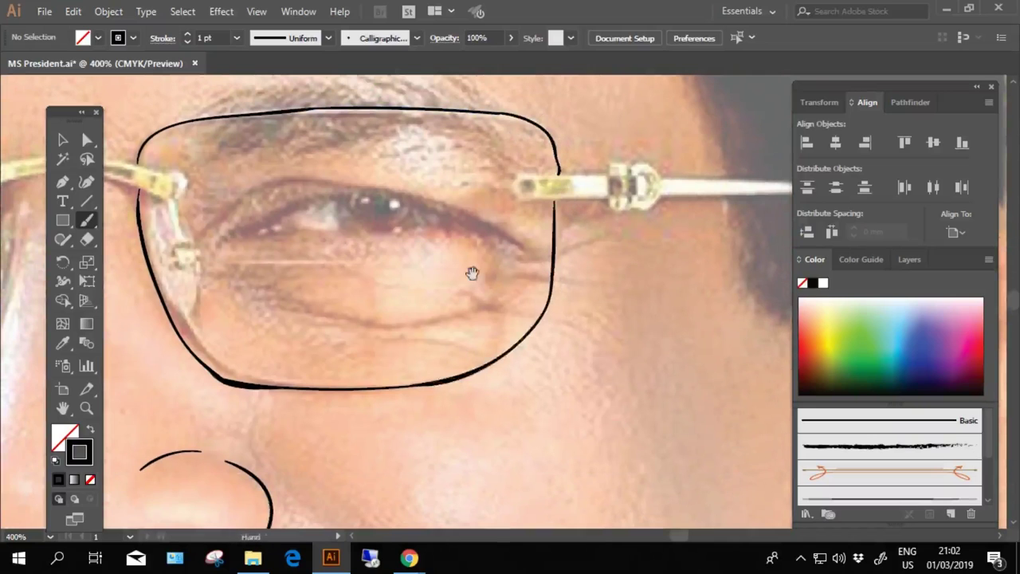
{"action": "scroll", "coordinate": [515, 278], "scroll_direction": "up", "scroll_amount": 2}
{"action": "scroll", "coordinate": [401, 255], "scroll_direction": "right", "scroll_amount": 5}
{"action": "left_click_drag", "start_coordinate": [401, 255], "coordinate": [563, 242]}
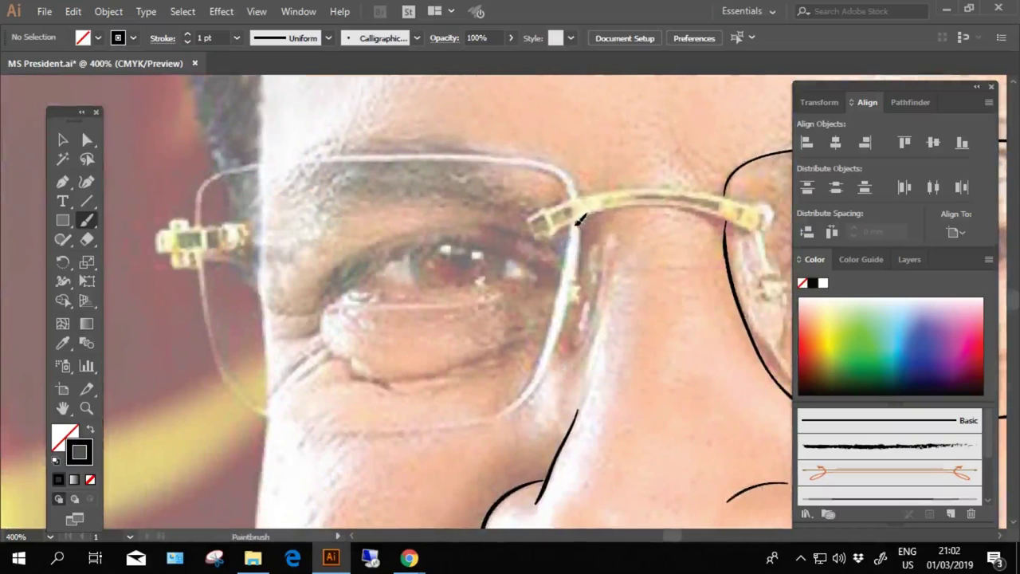
Trace the glasses bridge between the lenses, undoing the lower lens-edge stroke
{"action": "scroll", "coordinate": [579, 276], "scroll_direction": "up", "scroll_amount": 1}
{"action": "scroll", "coordinate": [718, 254], "scroll_direction": "right", "scroll_amount": 1}
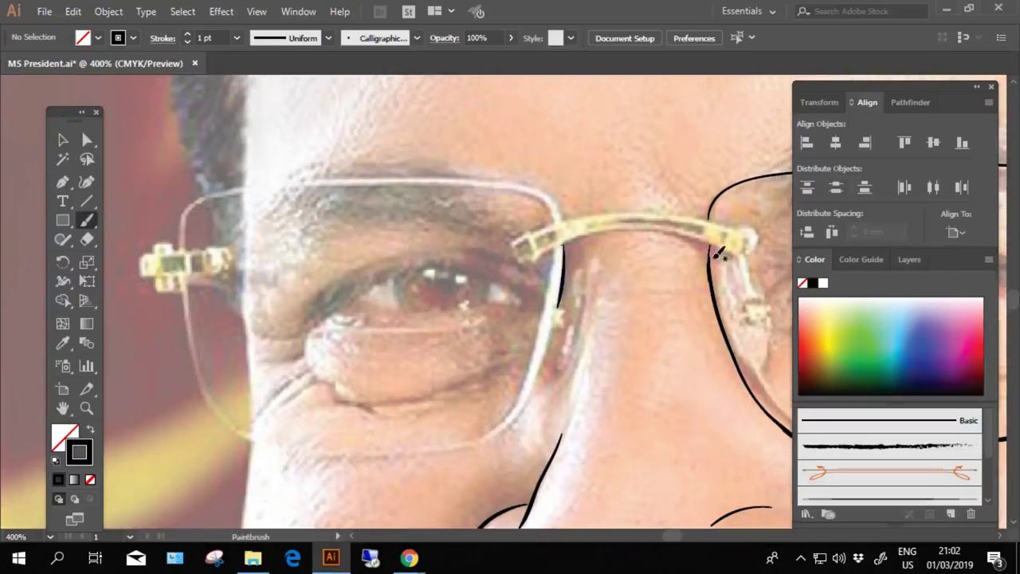
{"action": "mouse_move", "coordinate": [686, 233]}
{"action": "left_mouse_down"}
{"action": "mouse_move", "coordinate": [563, 244]}
{"action": "mouse_move", "coordinate": [702, 237]}
{"action": "left_mouse_up"}
{"action": "scroll", "coordinate": [536, 239], "scroll_direction": "up", "scroll_amount": 1}
{"action": "scroll", "coordinate": [536, 239], "scroll_direction": "right", "scroll_amount": 2}
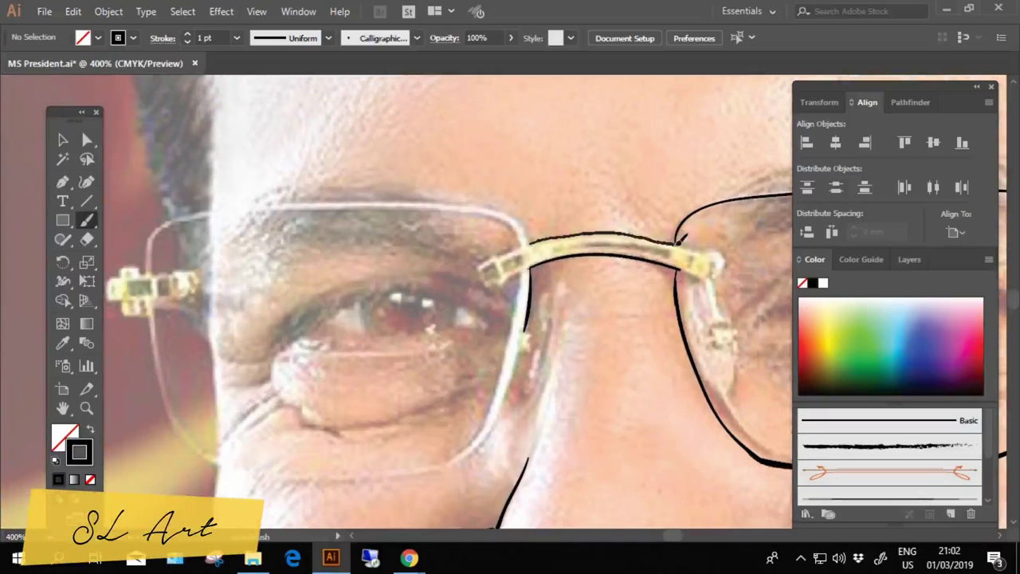
{"action": "scroll", "coordinate": [682, 237], "scroll_direction": "down", "scroll_amount": 3}
{"action": "scroll", "coordinate": [690, 227], "scroll_direction": "left", "scroll_amount": 4}
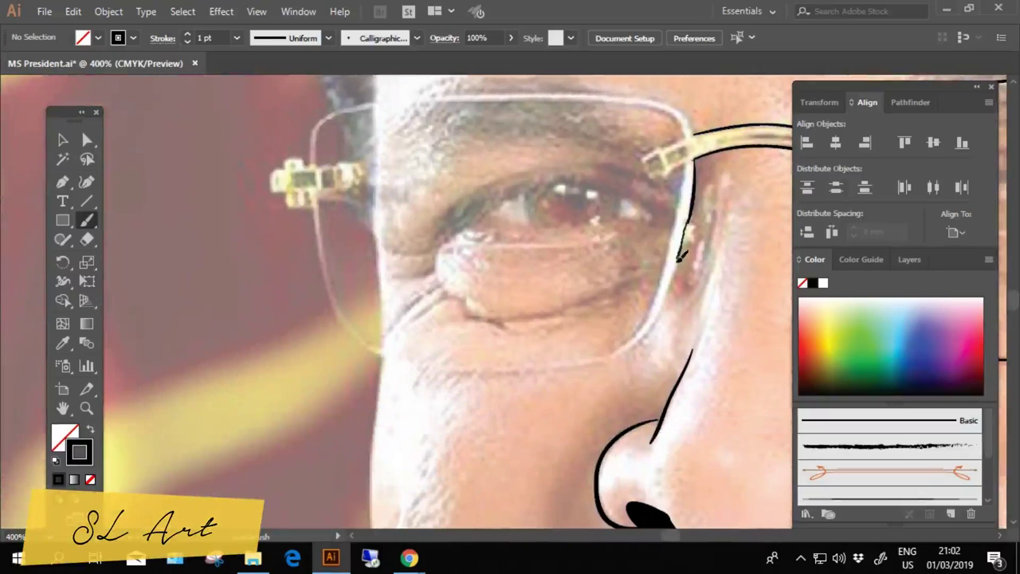
{"action": "key", "text": "ctrl+z"}
Trace the second lens's inner edge and bottom line toward the left corner
{"action": "scroll", "coordinate": [567, 319], "scroll_direction": "down", "scroll_amount": 1}
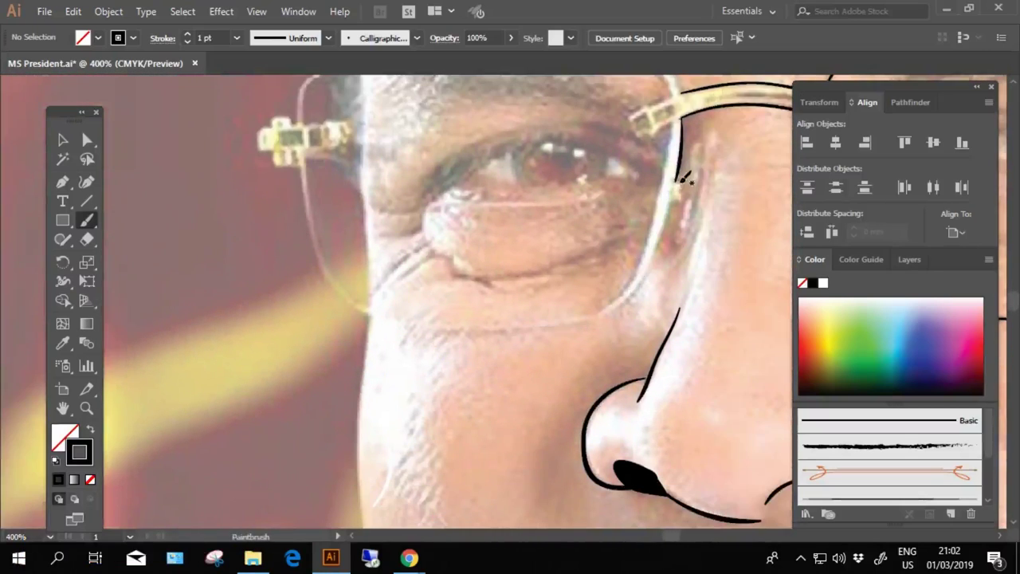
{"action": "scroll", "coordinate": [670, 204], "scroll_direction": "up", "scroll_amount": 1}
{"action": "scroll", "coordinate": [669, 203], "scroll_direction": "right", "scroll_amount": 1}
{"action": "left_click_drag", "start_coordinate": [647, 227], "coordinate": [622, 315]}
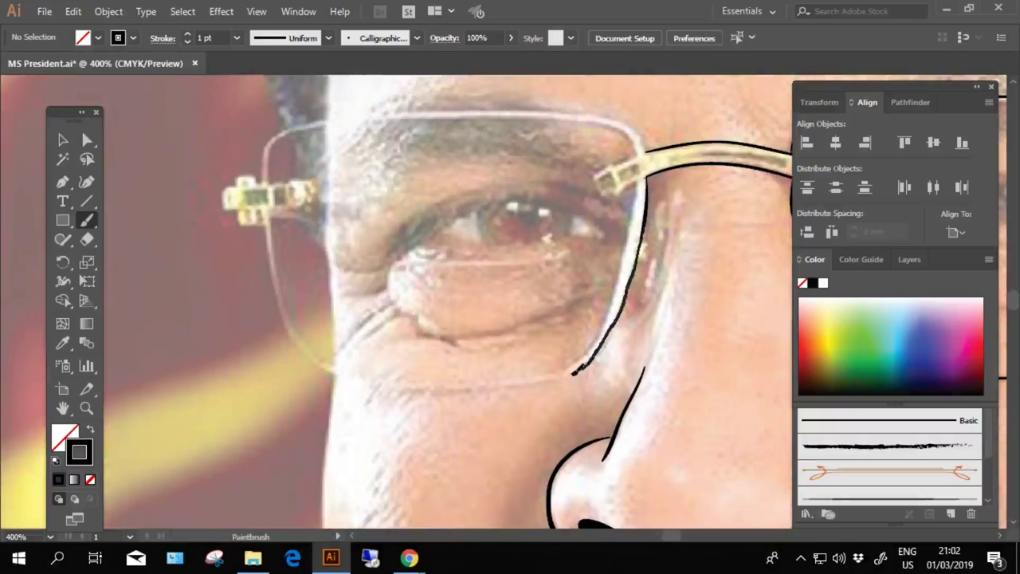
{"action": "left_click_drag", "start_coordinate": [492, 392], "coordinate": [726, 342]}
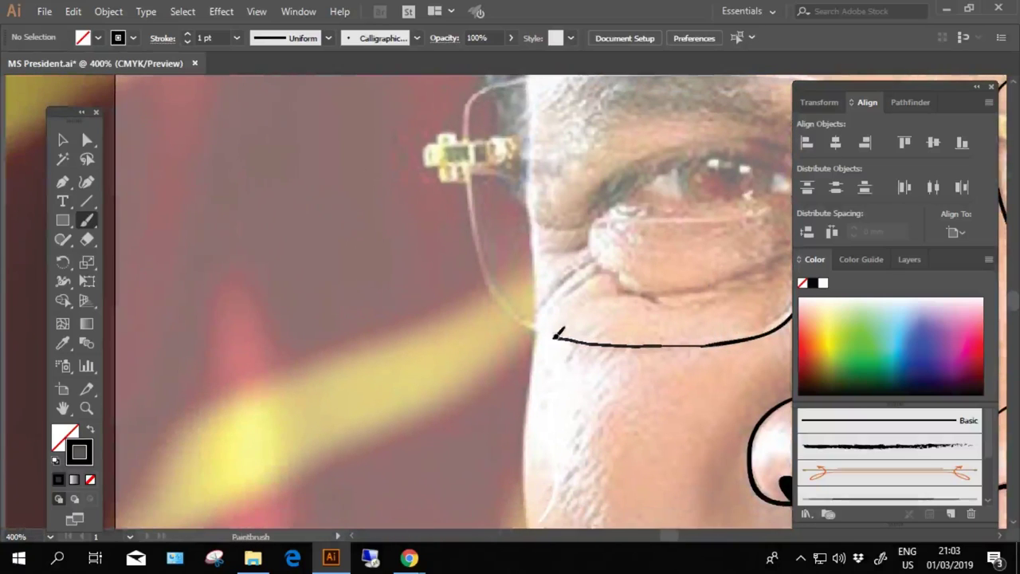
{"action": "left_click_drag", "start_coordinate": [558, 335], "coordinate": [524, 328]}
Redraw the second lens's outer side, top-left corner and top line
{"action": "scroll", "coordinate": [467, 273], "scroll_direction": "right", "scroll_amount": 1}
{"action": "scroll", "coordinate": [466, 273], "scroll_direction": "up", "scroll_amount": 1}
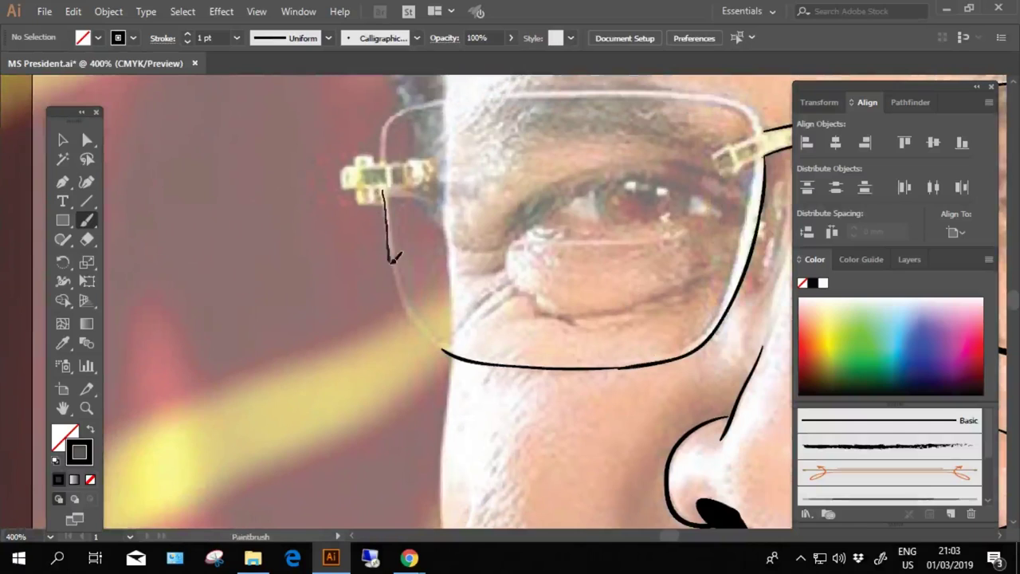
{"action": "key", "text": "ctrl+z"}
{"action": "scroll", "coordinate": [383, 198], "scroll_direction": "right", "scroll_amount": 1}
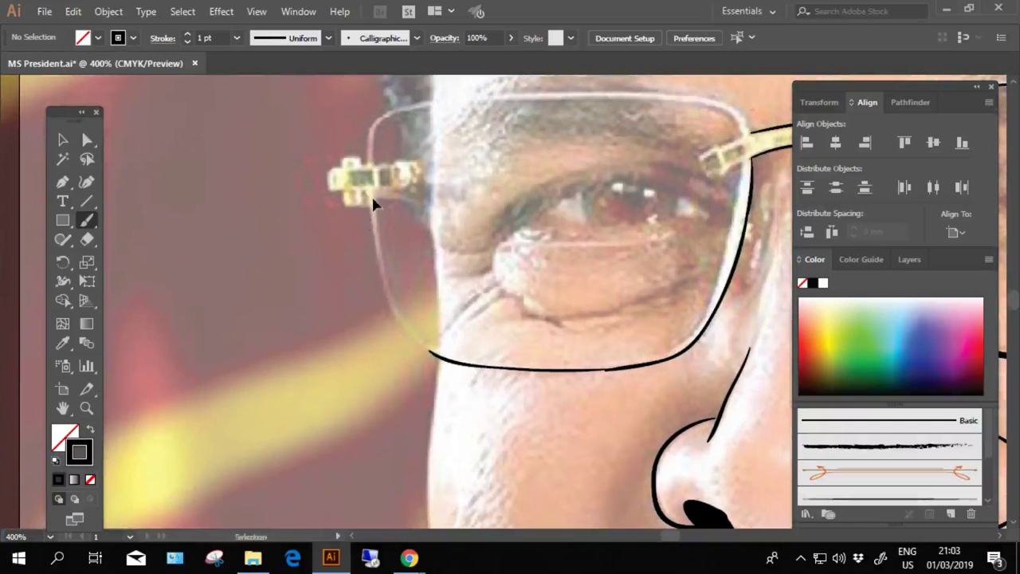
{"action": "left_click_drag", "start_coordinate": [435, 353], "coordinate": [459, 432]}
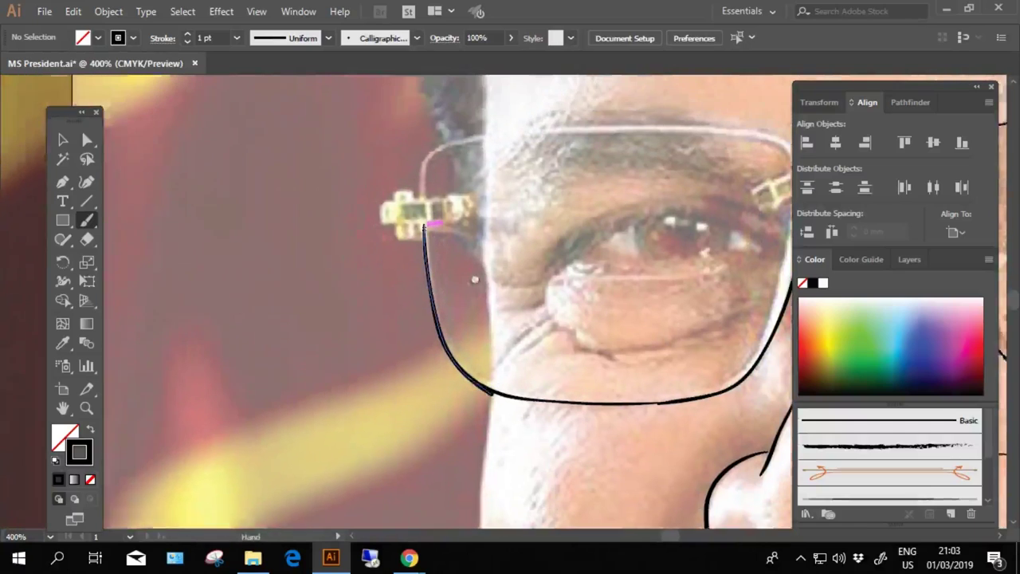
{"action": "mouse_move", "coordinate": [399, 263]}
{"action": "left_mouse_down"}
{"action": "mouse_move", "coordinate": [466, 195]}
{"action": "mouse_move", "coordinate": [420, 219]}
{"action": "left_mouse_up"}
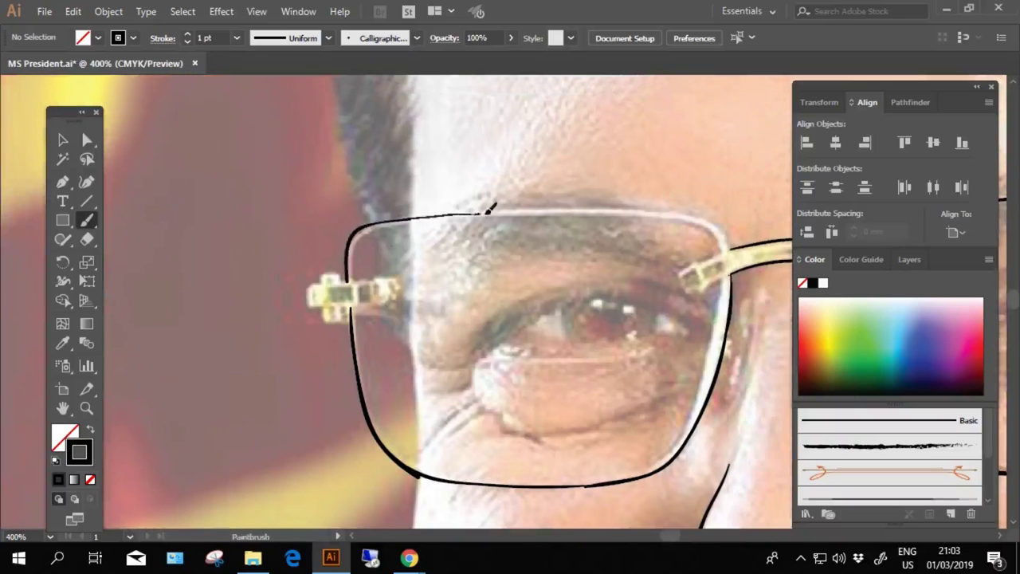
{"action": "left_click_drag", "start_coordinate": [488, 209], "coordinate": [597, 209]}
Zoom and pan the view around the hinge piece at the temple
{"action": "scroll", "coordinate": [463, 182], "scroll_direction": "right", "scroll_amount": 3}
{"action": "scroll", "coordinate": [463, 182], "scroll_direction": "down", "scroll_amount": 1}
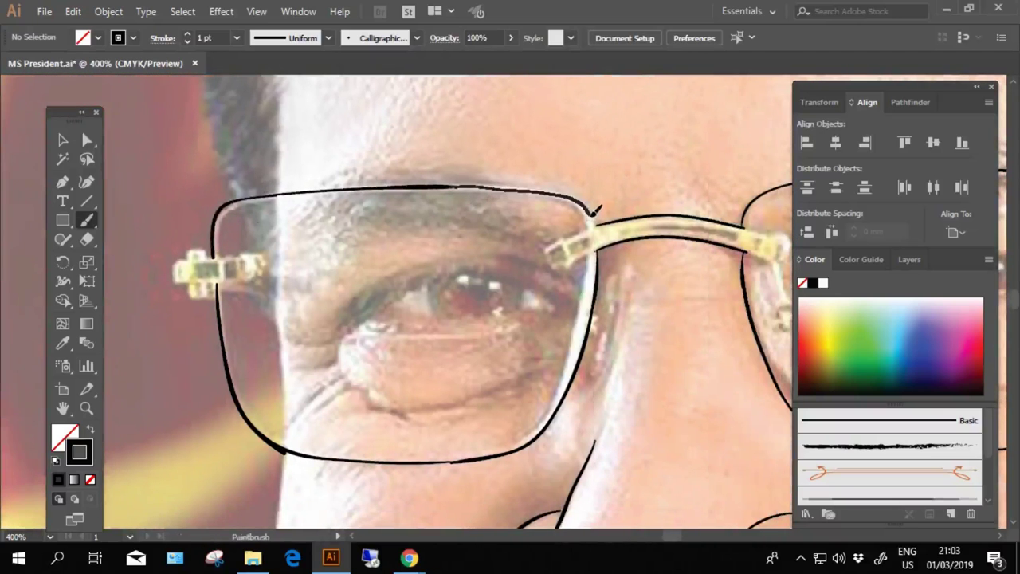
{"action": "scroll", "coordinate": [523, 228], "scroll_direction": "left", "scroll_amount": 3}
{"action": "scroll", "coordinate": [524, 200], "scroll_direction": "left", "scroll_amount": 1}
{"action": "scroll", "coordinate": [524, 201], "scroll_direction": "up", "scroll_amount": 1}
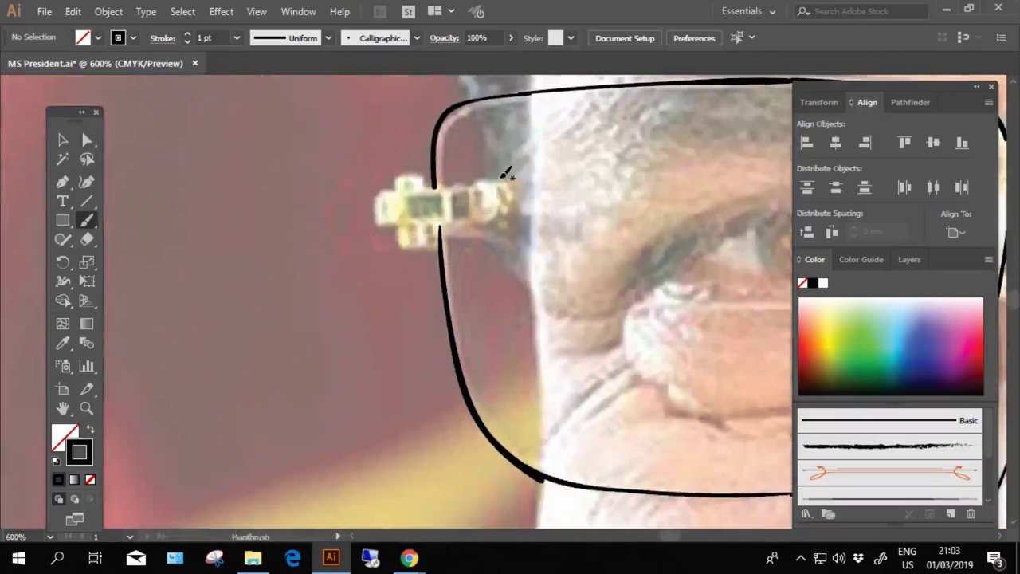
{"action": "scroll", "coordinate": [430, 256], "scroll_direction": "up", "scroll_amount": 2}
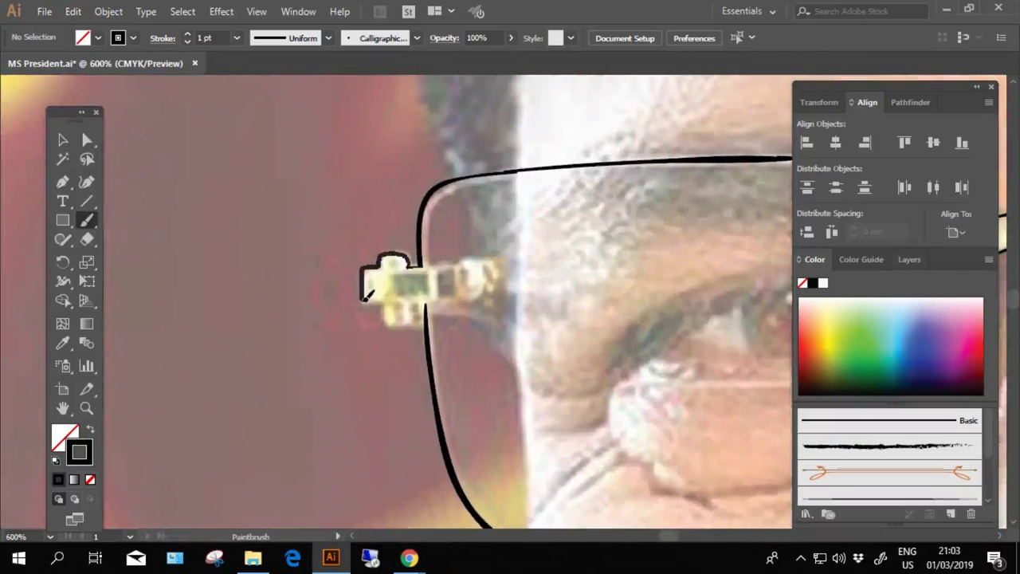
{"action": "scroll", "coordinate": [451, 296], "scroll_direction": "up", "scroll_amount": 1}
{"action": "scroll", "coordinate": [451, 297], "scroll_direction": "left", "scroll_amount": 1}
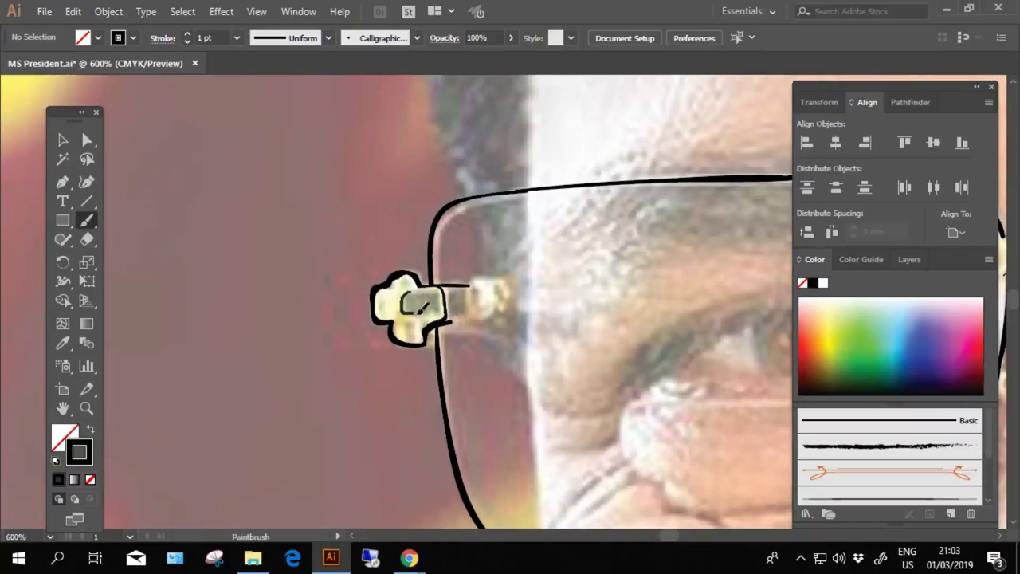
{"action": "scroll", "coordinate": [418, 306], "scroll_direction": "right", "scroll_amount": 2}
{"action": "scroll", "coordinate": [371, 226], "scroll_direction": "down", "scroll_amount": 5}
{"action": "scroll", "coordinate": [497, 255], "scroll_direction": "down", "scroll_amount": 3}
{"action": "scroll", "coordinate": [481, 304], "scroll_direction": "up", "scroll_amount": 3}
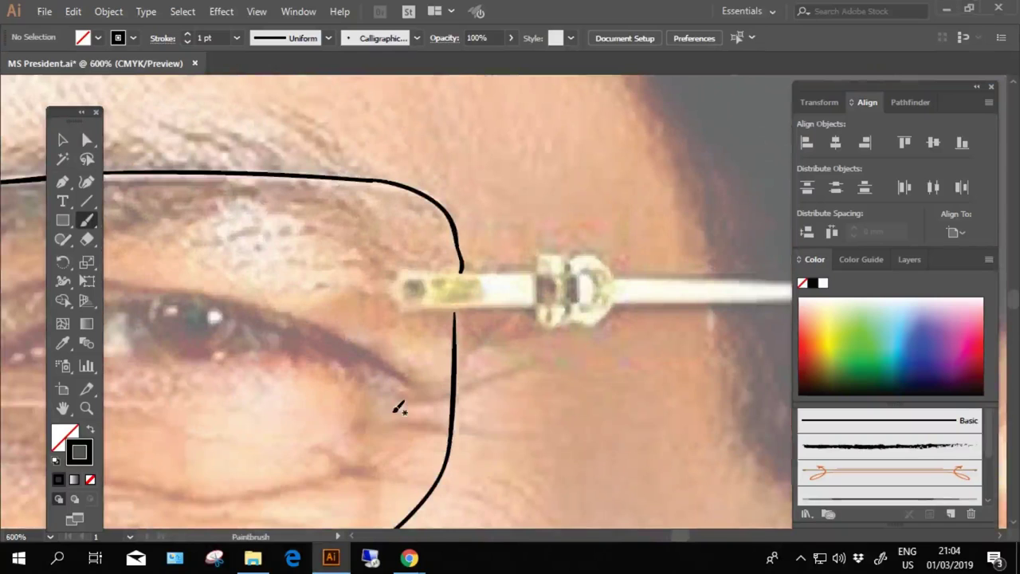
Draw the upper eyelid and its crease line out to the outer corner
{"action": "scroll", "coordinate": [412, 185], "scroll_direction": "left", "scroll_amount": 10}
{"action": "scroll", "coordinate": [412, 184], "scroll_direction": "down", "scroll_amount": 2}
{"action": "scroll", "coordinate": [412, 185], "scroll_direction": "right", "scroll_amount": 1}
{"action": "scroll", "coordinate": [412, 184], "scroll_direction": "up", "scroll_amount": 1}
{"action": "mouse_move", "coordinate": [255, 283]}
{"action": "left_mouse_down"}
{"action": "mouse_move", "coordinate": [498, 203]}
{"action": "mouse_move", "coordinate": [434, 177]}
{"action": "left_mouse_up"}
{"action": "mouse_move", "coordinate": [191, 268]}
{"action": "left_mouse_down"}
{"action": "mouse_move", "coordinate": [319, 209]}
{"action": "mouse_move", "coordinate": [449, 177]}
{"action": "mouse_move", "coordinate": [661, 255]}
{"action": "left_mouse_up"}
{"action": "left_click_drag", "start_coordinate": [324, 250], "coordinate": [350, 217]}
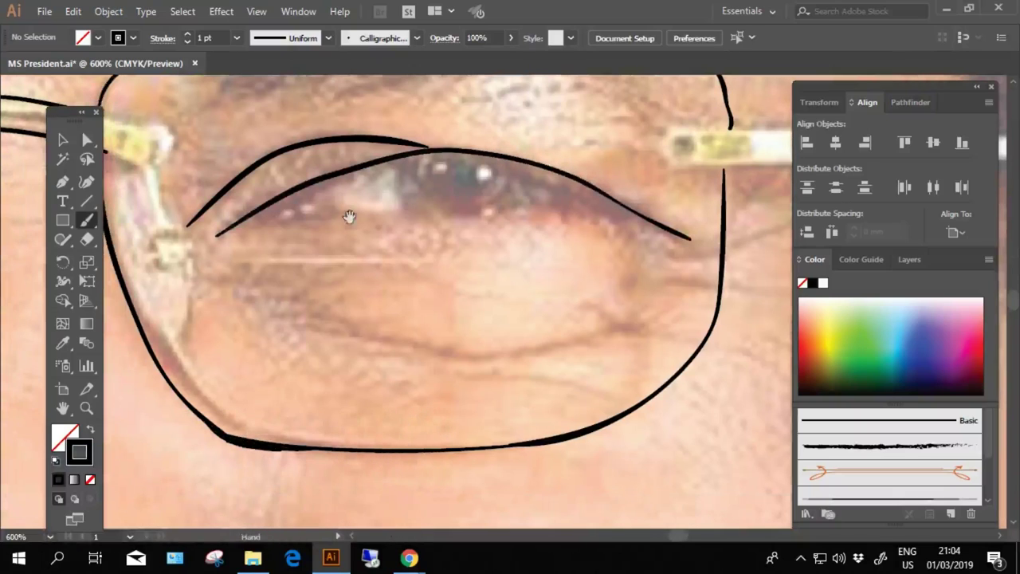
Finish the upper lid and thicken the black wedge at the inner eye corner
{"action": "mouse_move", "coordinate": [219, 235]}
{"action": "left_mouse_down"}
{"action": "mouse_move", "coordinate": [358, 210]}
{"action": "mouse_move", "coordinate": [529, 210]}
{"action": "mouse_move", "coordinate": [670, 237]}
{"action": "mouse_move", "coordinate": [606, 208]}
{"action": "mouse_move", "coordinate": [358, 203]}
{"action": "mouse_move", "coordinate": [229, 231]}
{"action": "left_mouse_up"}
{"action": "key", "text": "ctrl+z"}
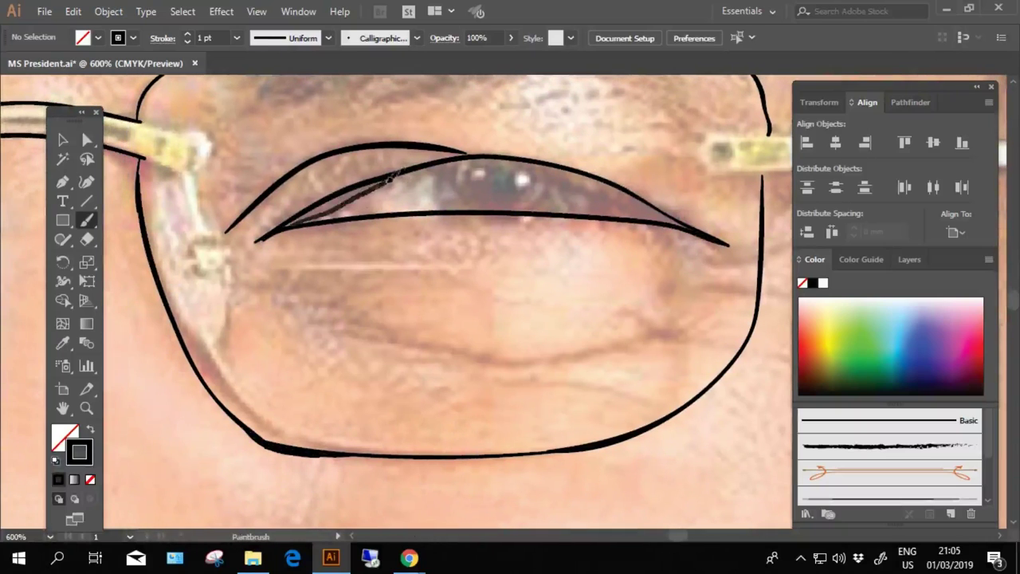
{"action": "left_click_drag", "start_coordinate": [391, 177], "coordinate": [413, 164]}
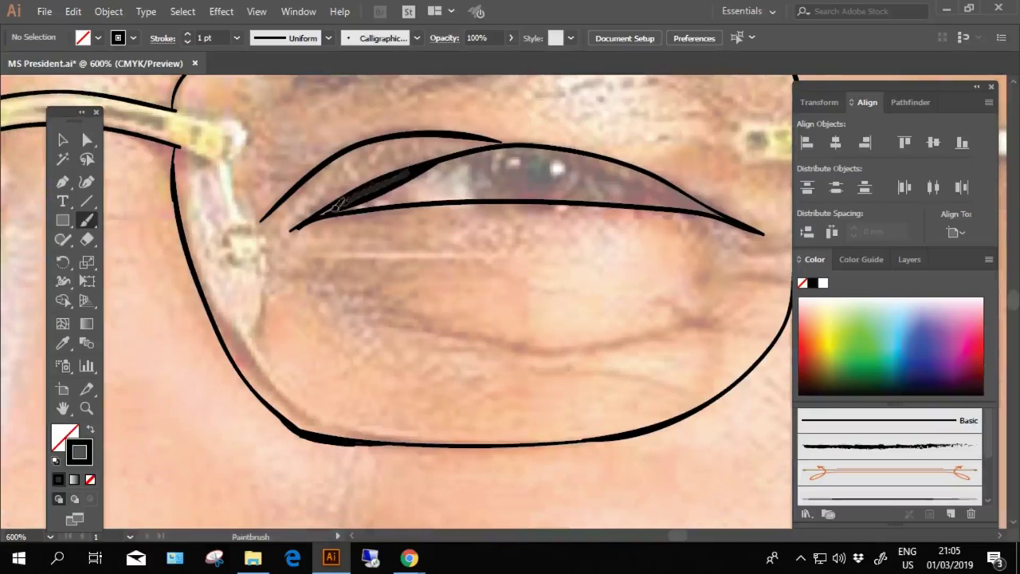
{"action": "left_click_drag", "start_coordinate": [333, 207], "coordinate": [402, 171]}
Fill the iris with solid black
{"action": "mouse_move", "coordinate": [544, 154]}
{"action": "left_mouse_down"}
{"action": "mouse_move", "coordinate": [405, 182]}
{"action": "mouse_move", "coordinate": [420, 180]}
{"action": "mouse_move", "coordinate": [393, 159]}
{"action": "left_mouse_up"}
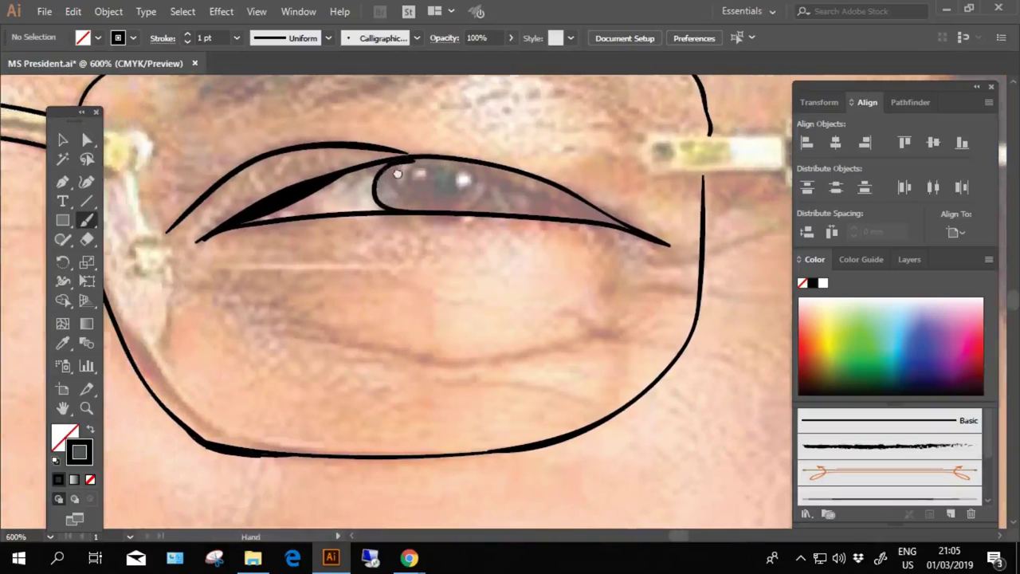
{"action": "left_click_drag", "start_coordinate": [393, 198], "coordinate": [330, 220]}
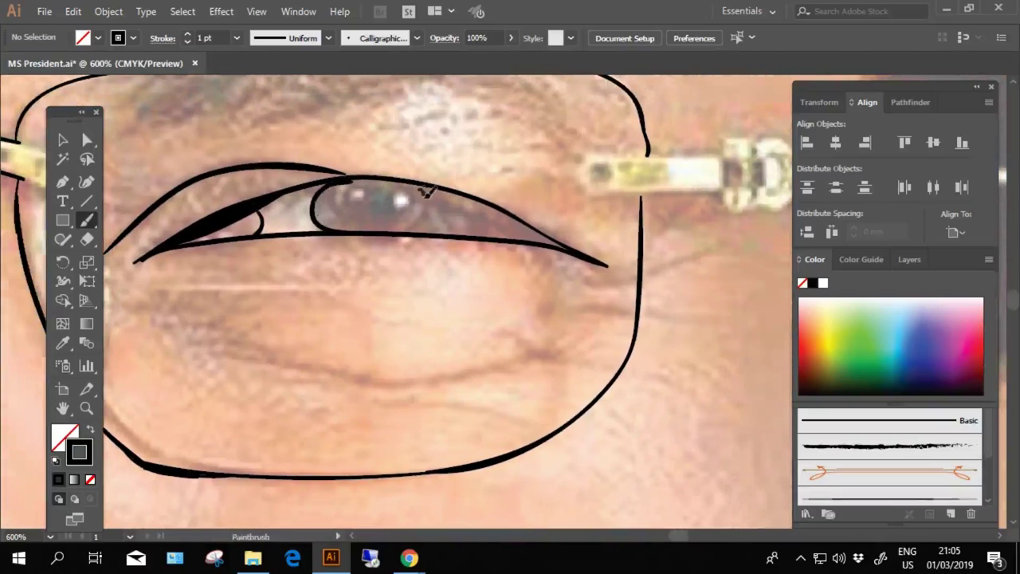
{"action": "left_click_drag", "start_coordinate": [396, 225], "coordinate": [407, 254]}
{"action": "mouse_move", "coordinate": [438, 211]}
{"action": "left_mouse_down"}
{"action": "mouse_move", "coordinate": [359, 227]}
{"action": "mouse_move", "coordinate": [382, 239]}
{"action": "mouse_move", "coordinate": [431, 235]}
{"action": "mouse_move", "coordinate": [355, 217]}
{"action": "left_mouse_up"}
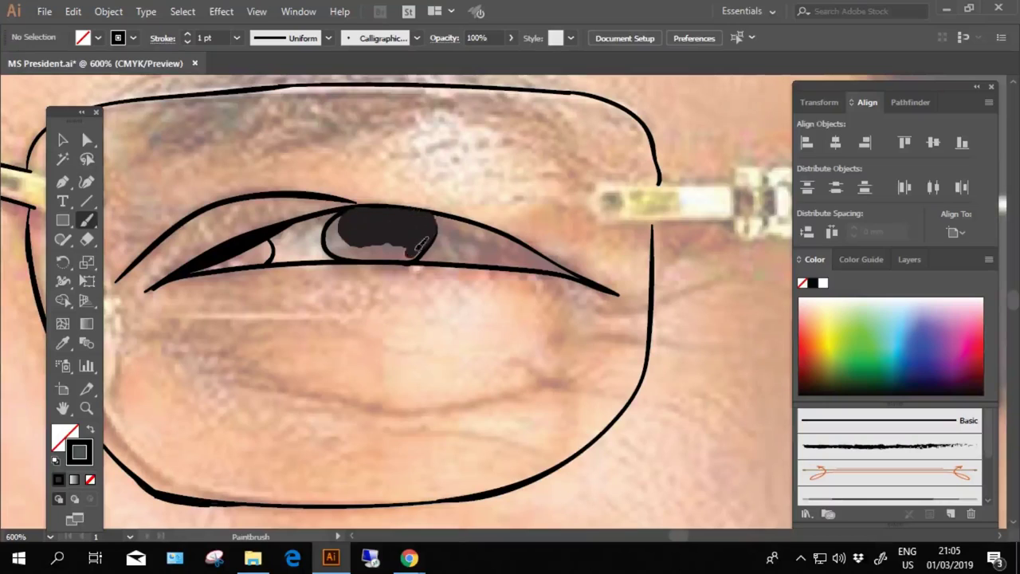
{"action": "mouse_move", "coordinate": [418, 248]}
{"action": "left_mouse_down"}
{"action": "mouse_move", "coordinate": [368, 257]}
{"action": "mouse_move", "coordinate": [424, 241]}
{"action": "left_mouse_up"}
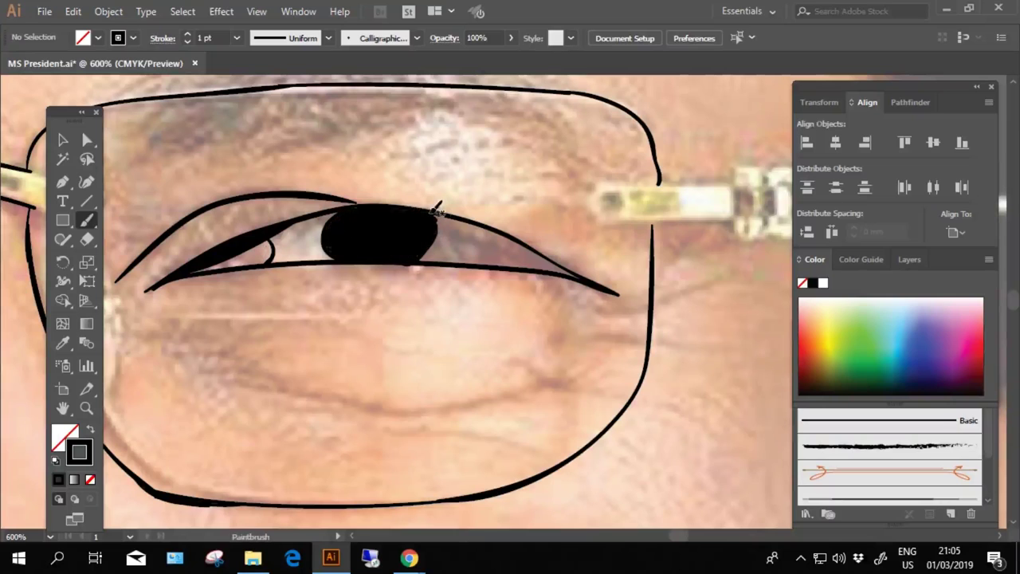
{"action": "scroll", "coordinate": [439, 239], "scroll_direction": "down", "scroll_amount": 1}
{"action": "scroll", "coordinate": [421, 221], "scroll_direction": "down", "scroll_amount": 2}
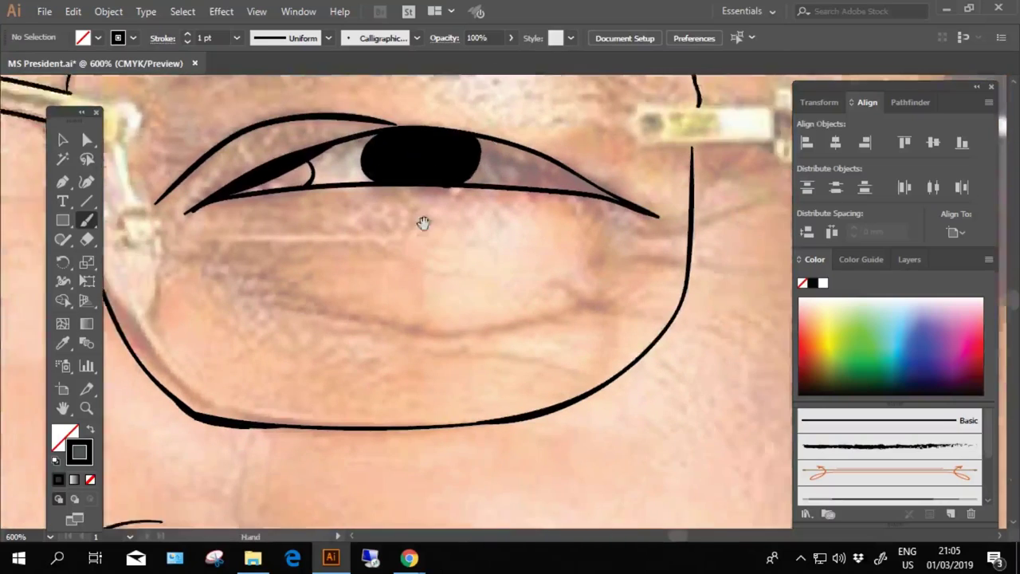
{"action": "scroll", "coordinate": [574, 271], "scroll_direction": "down", "scroll_amount": 1}
Paintbrush several wrinkle lines under the eye, including a hook near the lens edge
{"action": "left_click_drag", "start_coordinate": [551, 257], "coordinate": [255, 257]}
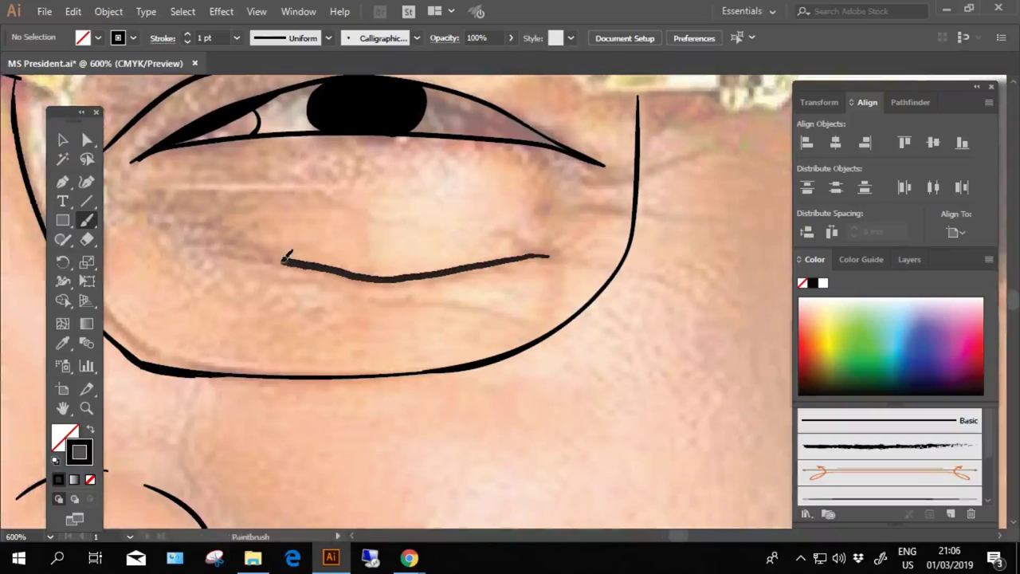
{"action": "scroll", "coordinate": [398, 263], "scroll_direction": "down", "scroll_amount": 1}
{"action": "left_click_drag", "start_coordinate": [361, 271], "coordinate": [530, 292]}
{"action": "scroll", "coordinate": [550, 263], "scroll_direction": "up", "scroll_amount": 1}
{"action": "left_click_drag", "start_coordinate": [558, 235], "coordinate": [610, 226]}
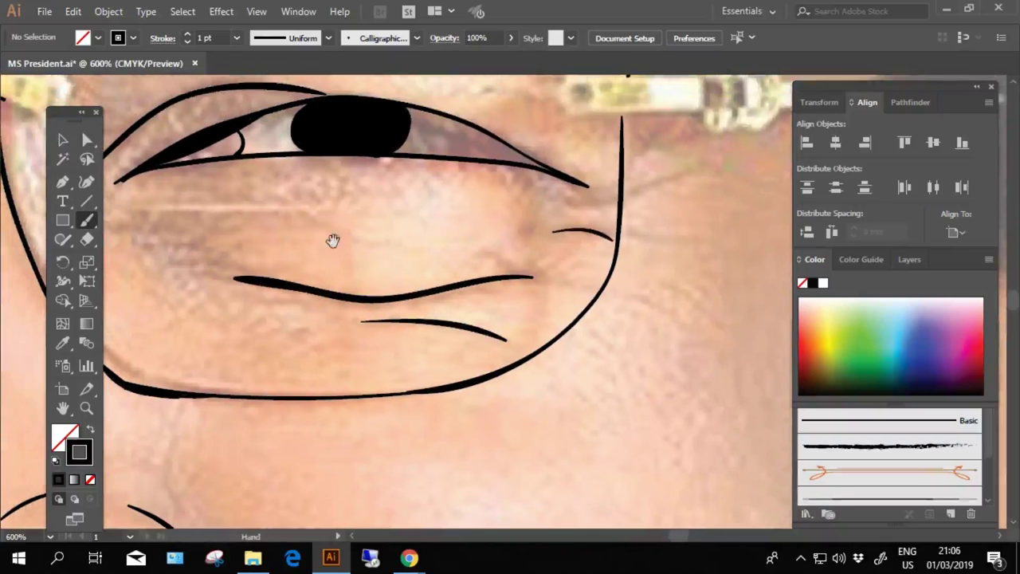
{"action": "scroll", "coordinate": [332, 239], "scroll_direction": "left", "scroll_amount": 3}
{"action": "left_click_drag", "start_coordinate": [411, 242], "coordinate": [328, 254]}
{"action": "scroll", "coordinate": [388, 232], "scroll_direction": "left", "scroll_amount": 2}
{"action": "scroll", "coordinate": [458, 224], "scroll_direction": "left", "scroll_amount": 1}
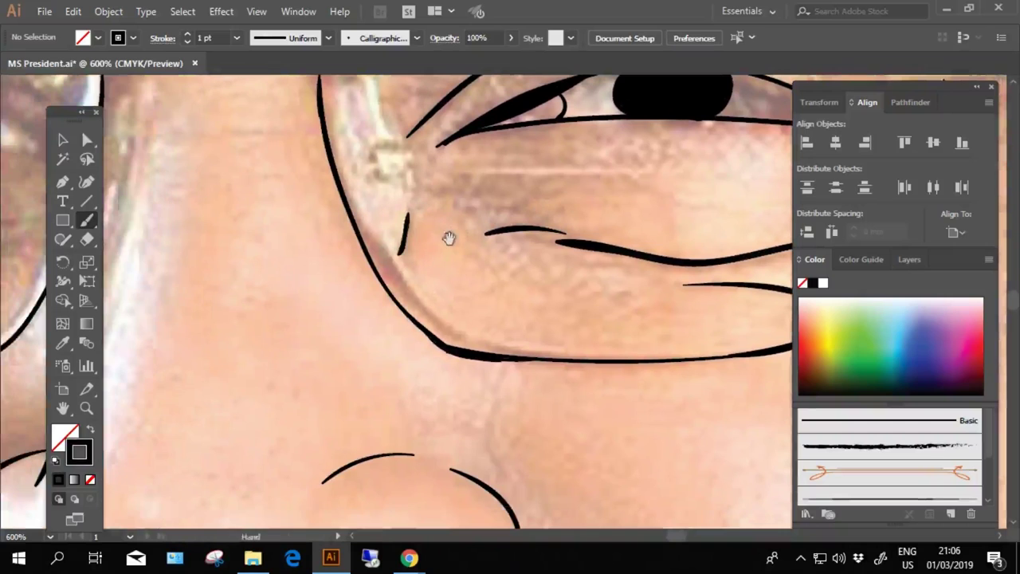
{"action": "scroll", "coordinate": [458, 239], "scroll_direction": "up", "scroll_amount": 2}
{"action": "scroll", "coordinate": [502, 249], "scroll_direction": "right", "scroll_amount": 2}
{"action": "scroll", "coordinate": [543, 252], "scroll_direction": "right", "scroll_amount": 3}
{"action": "scroll", "coordinate": [543, 252], "scroll_direction": "down", "scroll_amount": 1}
{"action": "mouse_move", "coordinate": [483, 285]}
{"action": "left_mouse_down"}
{"action": "mouse_move", "coordinate": [553, 312]}
{"action": "mouse_move", "coordinate": [642, 264]}
{"action": "left_mouse_up"}
{"action": "scroll", "coordinate": [546, 273], "scroll_direction": "up", "scroll_amount": 2}
{"action": "scroll", "coordinate": [546, 273], "scroll_direction": "right", "scroll_amount": 2}
{"action": "scroll", "coordinate": [718, 265], "scroll_direction": "left", "scroll_amount": 1}
{"action": "scroll", "coordinate": [467, 231], "scroll_direction": "left", "scroll_amount": 3}
{"action": "scroll", "coordinate": [467, 231], "scroll_direction": "down", "scroll_amount": 1}
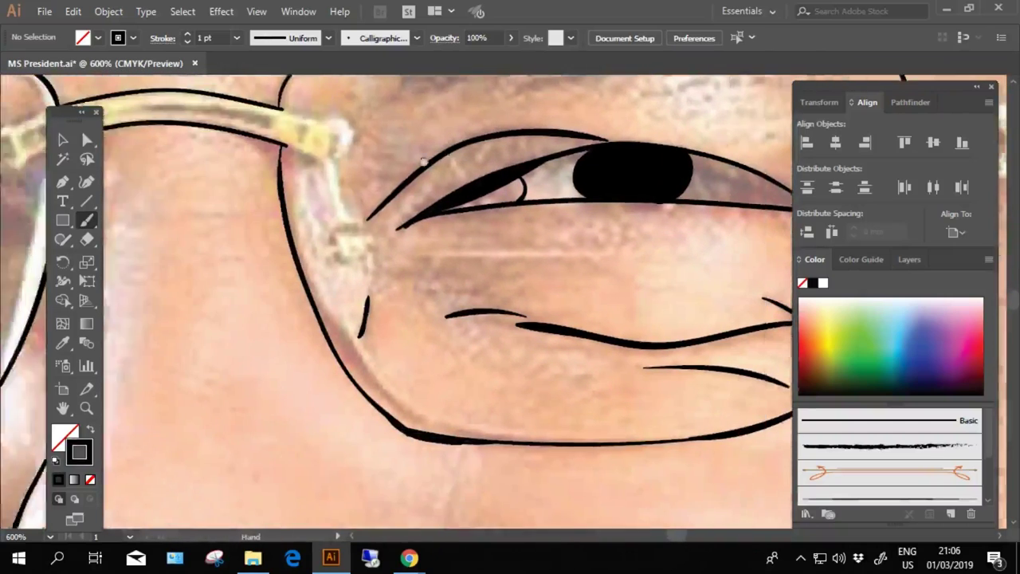
{"action": "scroll", "coordinate": [560, 244], "scroll_direction": "left", "scroll_amount": 1}
{"action": "scroll", "coordinate": [490, 220], "scroll_direction": "left", "scroll_amount": 3}
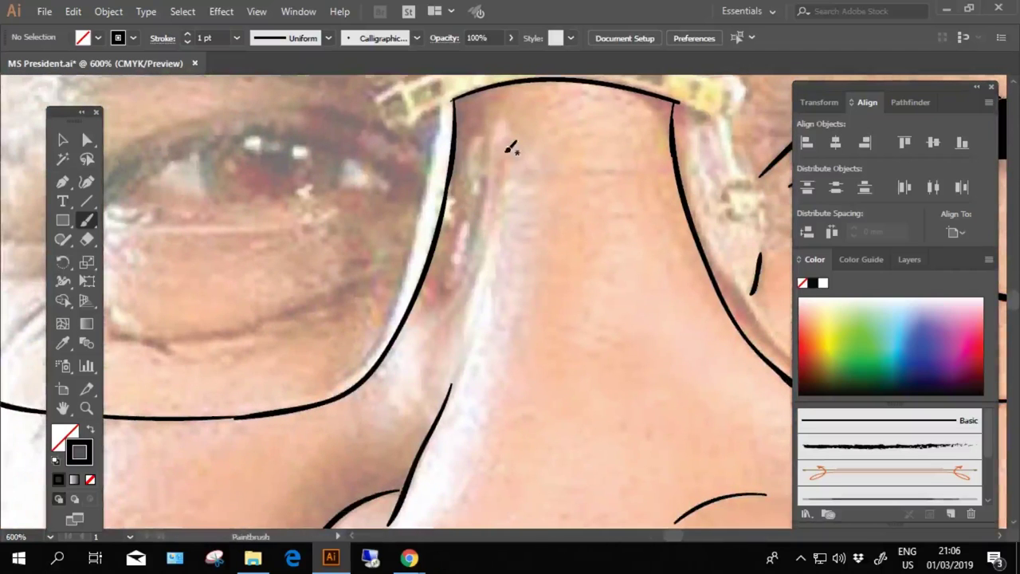
Draw a stroke down the side of the nose bridge, redrawing it after an undo
{"action": "left_click_drag", "start_coordinate": [512, 148], "coordinate": [455, 326]}
{"action": "key", "text": "ctrl+z"}
{"action": "left_click_drag", "start_coordinate": [511, 151], "coordinate": [467, 327]}
{"action": "scroll", "coordinate": [479, 311], "scroll_direction": "left", "scroll_amount": 4}
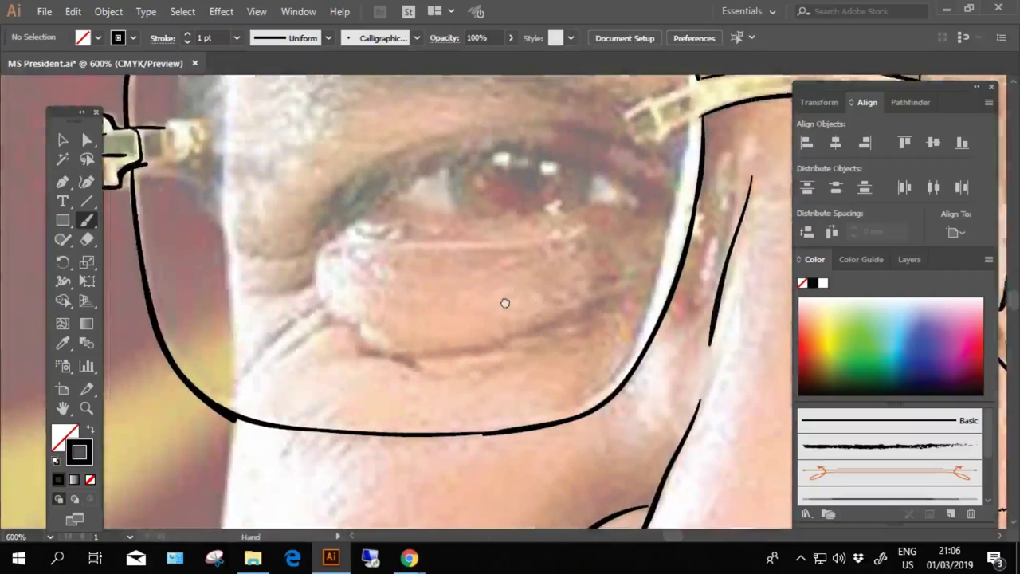
{"action": "scroll", "coordinate": [503, 301], "scroll_direction": "right", "scroll_amount": 1}
{"action": "scroll", "coordinate": [454, 300], "scroll_direction": "down", "scroll_amount": 1}
Trace the lower eyelid line and add short wrinkle strokes at its left end
{"action": "left_click_drag", "start_coordinate": [354, 281], "coordinate": [555, 216]}
{"action": "scroll", "coordinate": [550, 217], "scroll_direction": "down", "scroll_amount": 1}
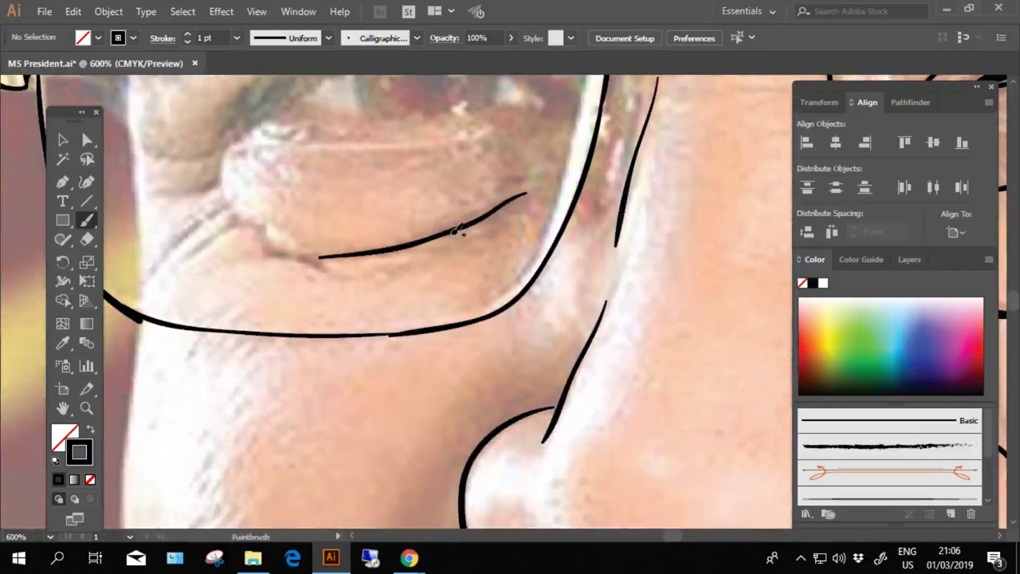
{"action": "scroll", "coordinate": [460, 231], "scroll_direction": "left", "scroll_amount": 1}
{"action": "left_click_drag", "start_coordinate": [335, 234], "coordinate": [381, 232]}
{"action": "mouse_move", "coordinate": [381, 239]}
{"action": "left_mouse_down"}
{"action": "mouse_move", "coordinate": [456, 254]}
{"action": "mouse_move", "coordinate": [438, 218]}
{"action": "mouse_move", "coordinate": [348, 260]}
{"action": "left_mouse_up"}
{"action": "mouse_move", "coordinate": [367, 255]}
{"action": "left_mouse_down"}
{"action": "mouse_move", "coordinate": [409, 268]}
{"action": "mouse_move", "coordinate": [423, 212]}
{"action": "left_mouse_up"}
{"action": "scroll", "coordinate": [385, 274], "scroll_direction": "right", "scroll_amount": 2}
{"action": "scroll", "coordinate": [385, 273], "scroll_direction": "up", "scroll_amount": 2}
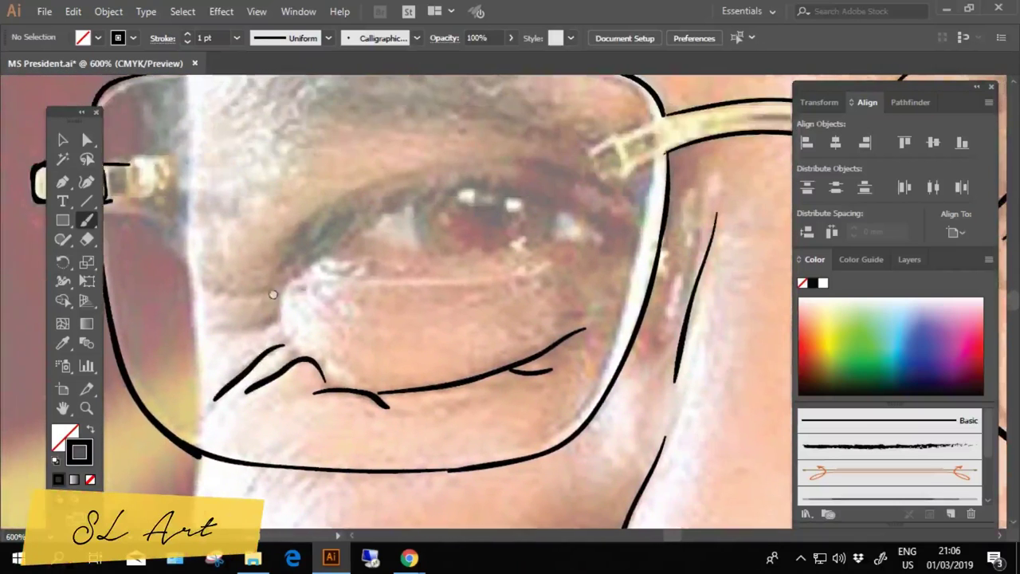
{"action": "scroll", "coordinate": [375, 279], "scroll_direction": "left", "scroll_amount": 1}
{"action": "left_click_drag", "start_coordinate": [364, 287], "coordinate": [314, 301]}
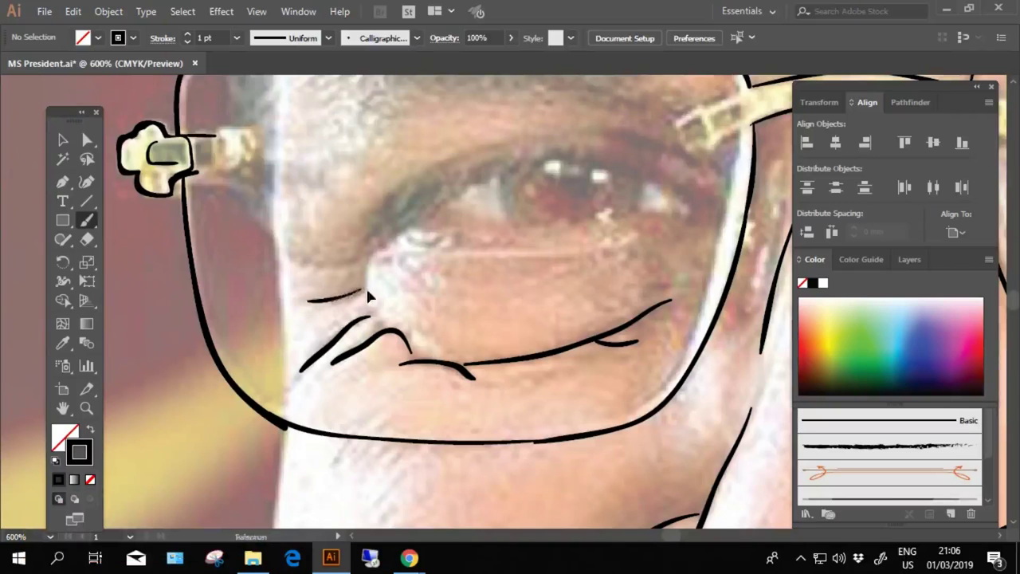
{"action": "scroll", "coordinate": [396, 262], "scroll_direction": "left", "scroll_amount": 2}
Paintbrush the double upper-eyelid lines and the lower-eyelid line
{"action": "scroll", "coordinate": [462, 255], "scroll_direction": "right", "scroll_amount": 5}
{"action": "scroll", "coordinate": [462, 255], "scroll_direction": "up", "scroll_amount": 1}
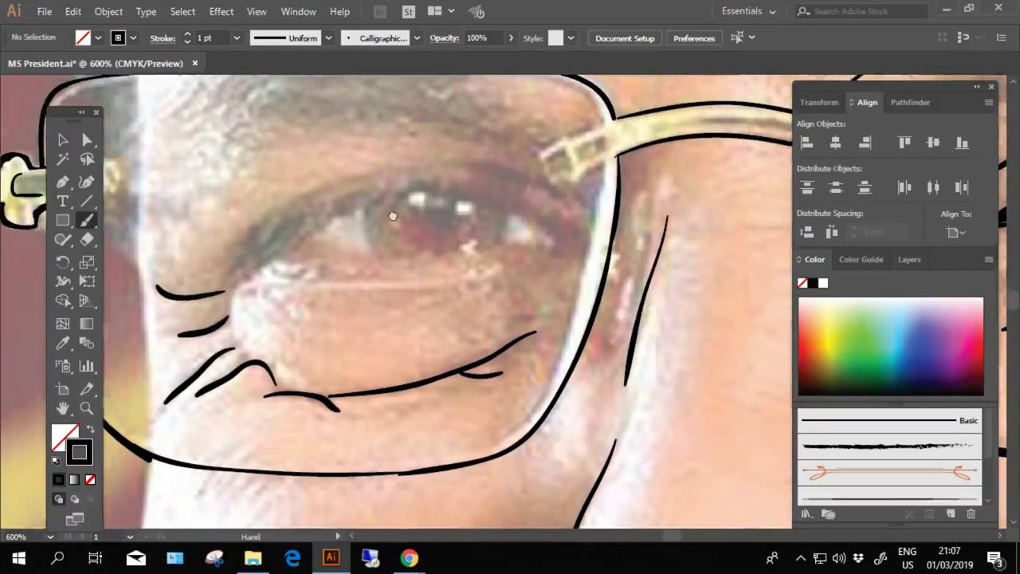
{"action": "scroll", "coordinate": [544, 239], "scroll_direction": "right", "scroll_amount": 1}
{"action": "left_click_drag", "start_coordinate": [519, 253], "coordinate": [195, 272]}
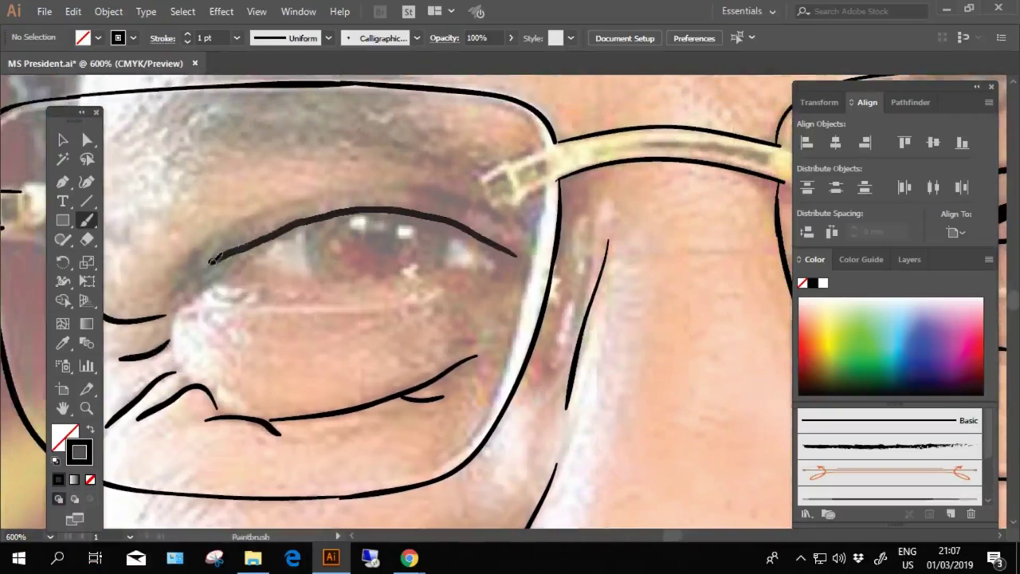
{"action": "scroll", "coordinate": [484, 234], "scroll_direction": "up", "scroll_amount": 1}
{"action": "mouse_move", "coordinate": [495, 239]}
{"action": "left_mouse_down"}
{"action": "mouse_move", "coordinate": [425, 212]}
{"action": "mouse_move", "coordinate": [174, 273]}
{"action": "left_mouse_up"}
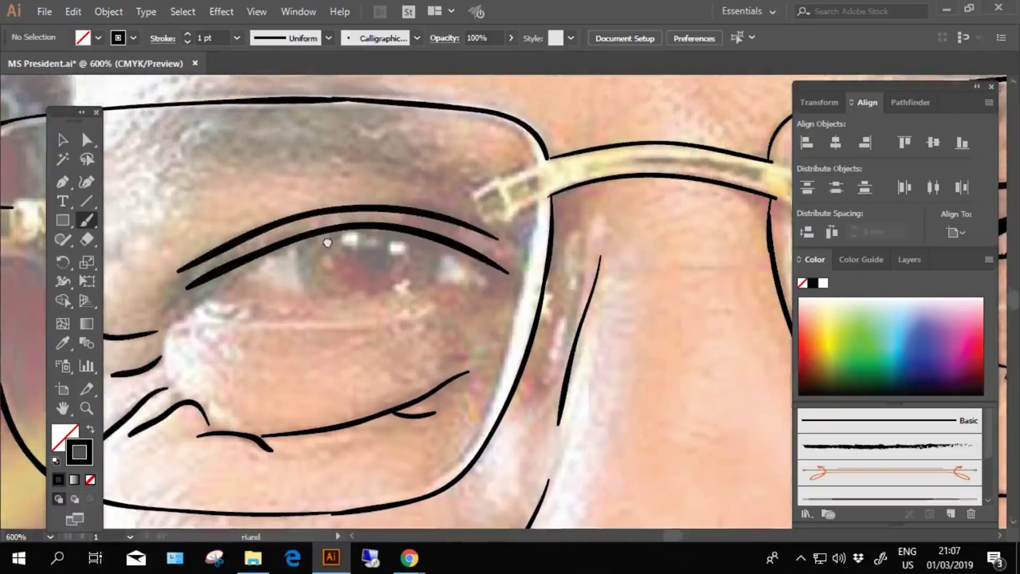
{"action": "scroll", "coordinate": [580, 216], "scroll_direction": "down", "scroll_amount": 2}
{"action": "scroll", "coordinate": [581, 217], "scroll_direction": "left", "scroll_amount": 2}
{"action": "left_click_drag", "start_coordinate": [522, 228], "coordinate": [293, 231]}
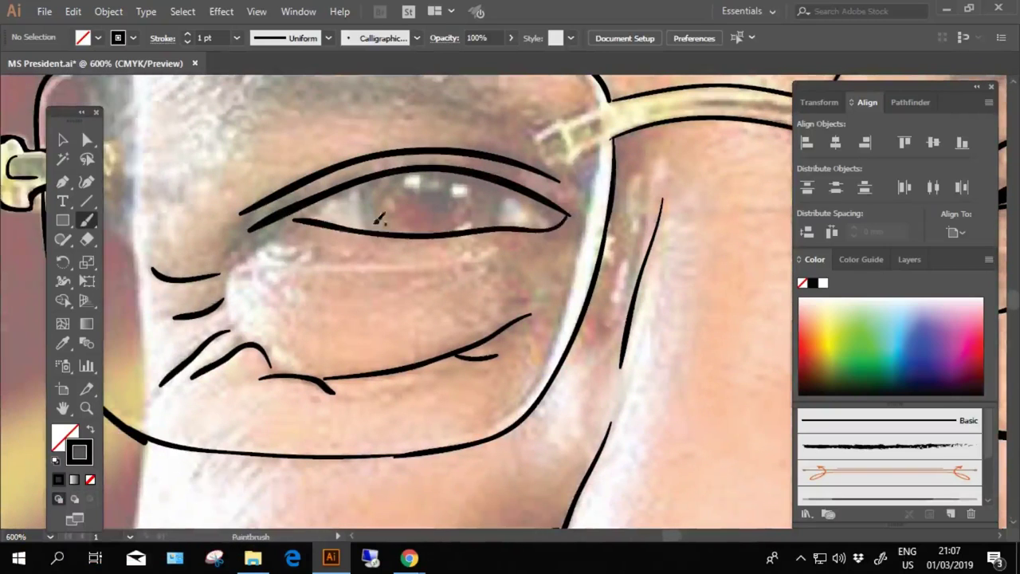
{"action": "scroll", "coordinate": [383, 212], "scroll_direction": "up", "scroll_amount": 1}
{"action": "scroll", "coordinate": [383, 212], "scroll_direction": "left", "scroll_amount": 1}
Pencil a lash shape along the upper lid with black fill and no stroke
{"action": "key", "text": "n"}
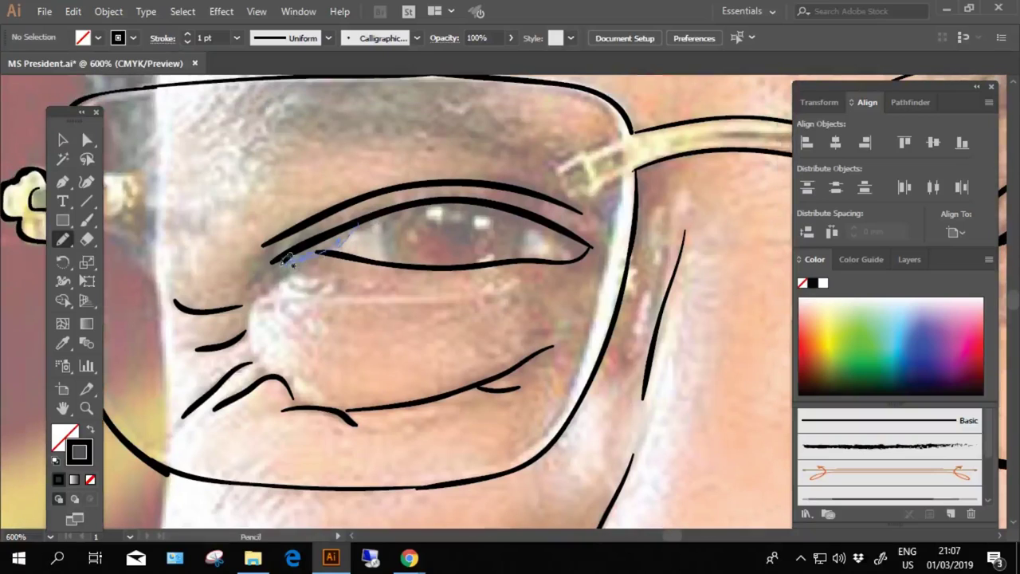
{"action": "left_click_drag", "start_coordinate": [342, 225], "coordinate": [357, 223]}
{"action": "left_click", "coordinate": [90, 479]}
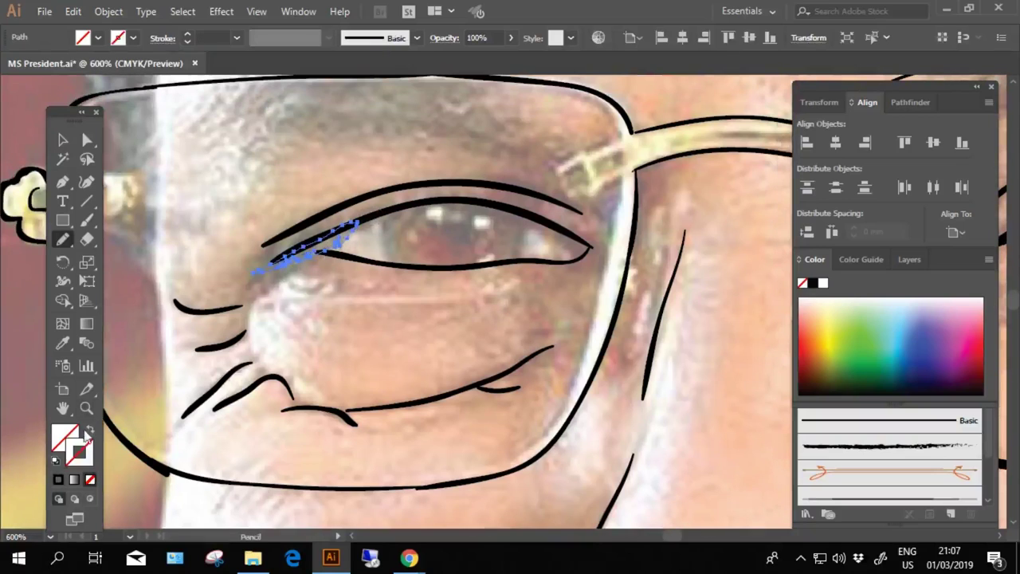
{"action": "left_click", "coordinate": [66, 479]}
{"action": "scroll", "coordinate": [318, 279], "scroll_direction": "right", "scroll_amount": 2}
{"action": "key", "text": "b"}
{"action": "key", "text": "ctrl+shift+a"}
{"action": "scroll", "coordinate": [312, 281], "scroll_direction": "right", "scroll_amount": 2}
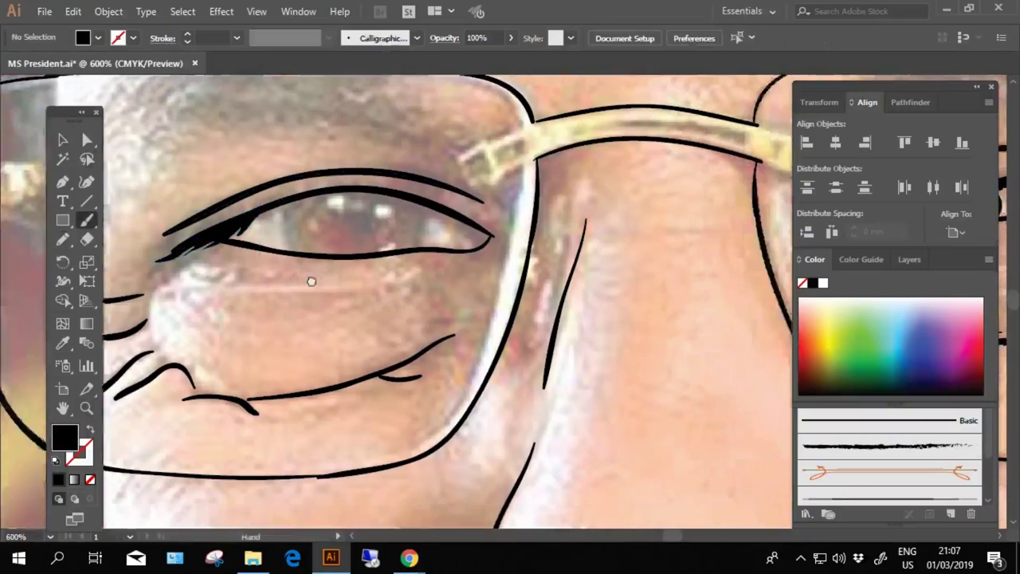
{"action": "scroll", "coordinate": [315, 283], "scroll_direction": "up", "scroll_amount": 2}
{"action": "scroll", "coordinate": [319, 284], "scroll_direction": "left", "scroll_amount": 2}
{"action": "scroll", "coordinate": [436, 265], "scroll_direction": "up", "scroll_amount": 1}
{"action": "scroll", "coordinate": [436, 264], "scroll_direction": "right", "scroll_amount": 1}
{"action": "key", "text": "shift+x"}
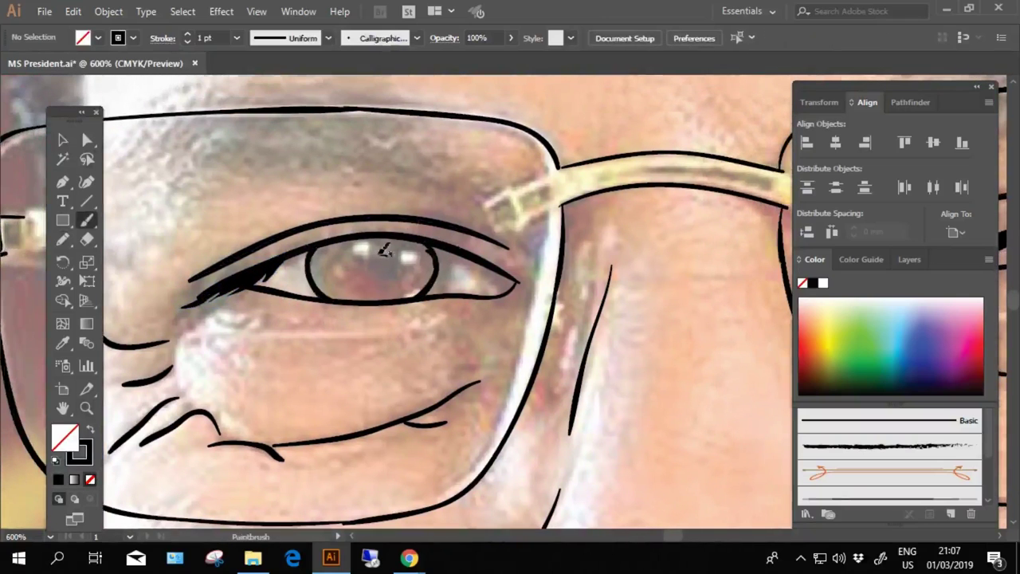
Pencil a closed iris shape filled black with no stroke, then deselect it
{"action": "scroll", "coordinate": [327, 283], "scroll_direction": "up", "scroll_amount": 1}
{"action": "scroll", "coordinate": [326, 283], "scroll_direction": "up", "scroll_amount": 2}
{"action": "key", "text": "n"}
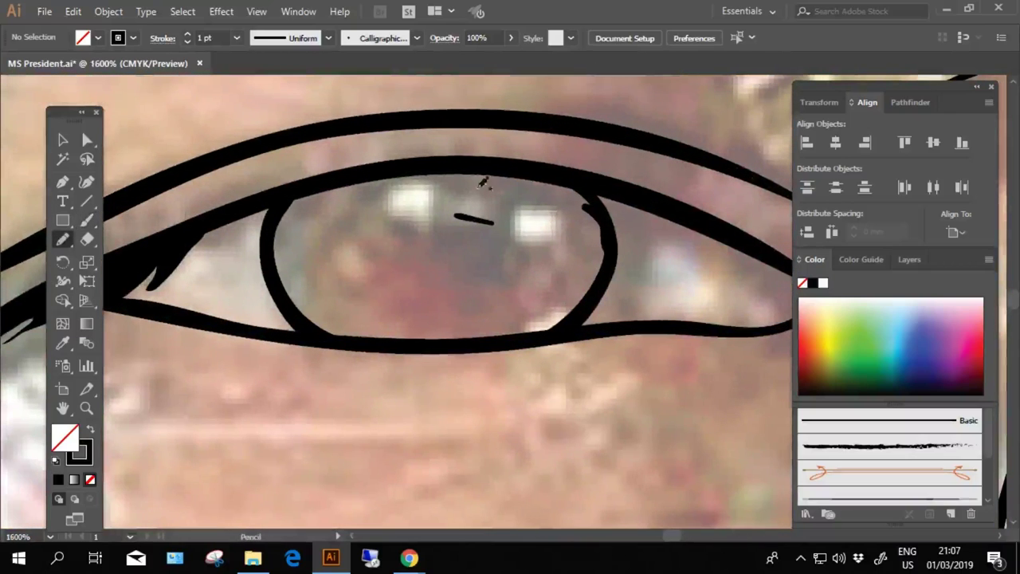
{"action": "left_click_drag", "start_coordinate": [482, 167], "coordinate": [363, 170]}
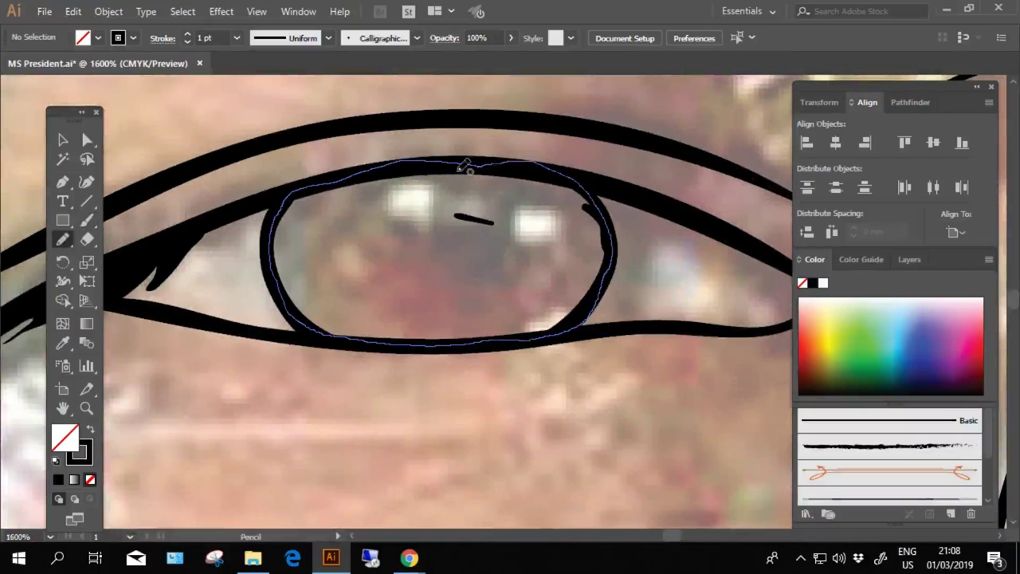
{"action": "left_click_drag", "start_coordinate": [464, 166], "coordinate": [464, 167]}
{"action": "left_click", "coordinate": [58, 479]}
{"action": "left_click", "coordinate": [90, 479]}
{"action": "scroll", "coordinate": [446, 343], "scroll_direction": "down", "scroll_amount": 3, "text": "alt"}
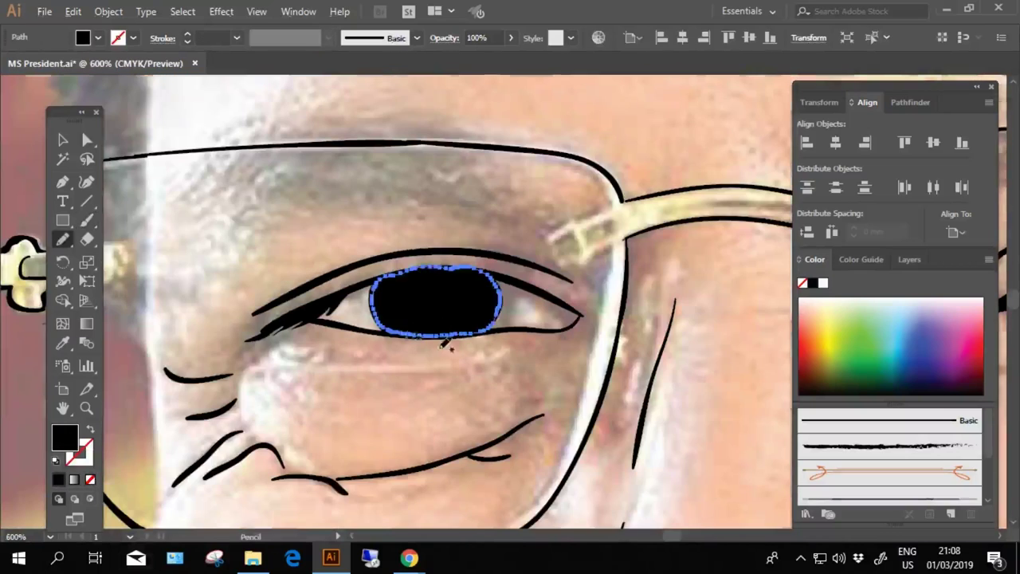
{"action": "key", "text": "v"}
{"action": "left_click", "coordinate": [681, 136]}
{"action": "scroll", "coordinate": [682, 137], "scroll_direction": "down", "scroll_amount": 3, "text": "alt"}
Paintbrush the upper and lower lip outlines, joining them at the left corner
{"action": "scroll", "coordinate": [436, 281], "scroll_direction": "down", "scroll_amount": 5}
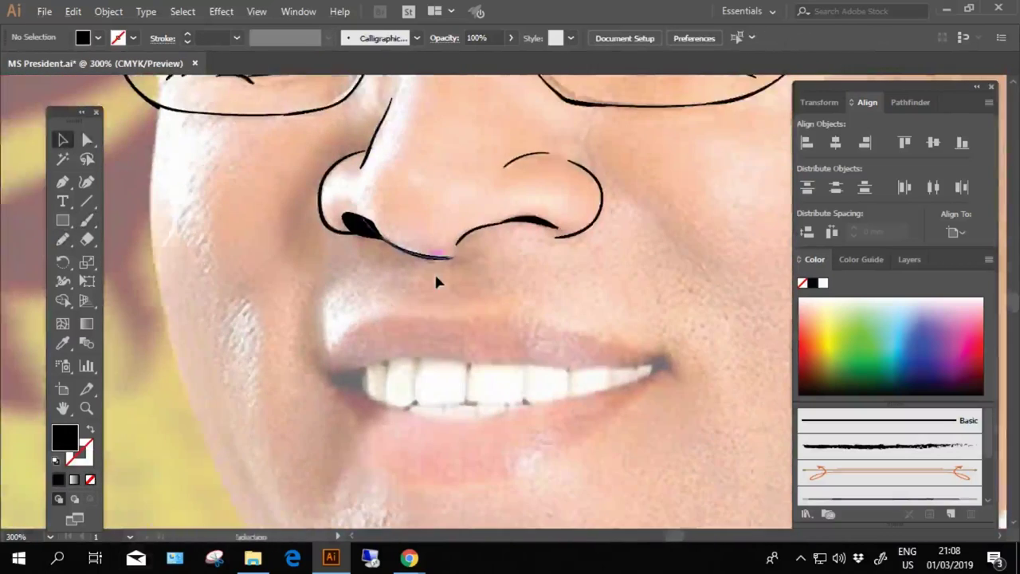
{"action": "scroll", "coordinate": [221, 364], "scroll_direction": "down", "scroll_amount": 2, "text": "alt"}
{"action": "scroll", "coordinate": [322, 253], "scroll_direction": "up", "scroll_amount": 2, "text": "alt"}
{"action": "scroll", "coordinate": [321, 253], "scroll_direction": "down", "scroll_amount": 3}
{"action": "key", "text": "b"}
{"action": "scroll", "coordinate": [299, 194], "scroll_direction": "down", "scroll_amount": 2}
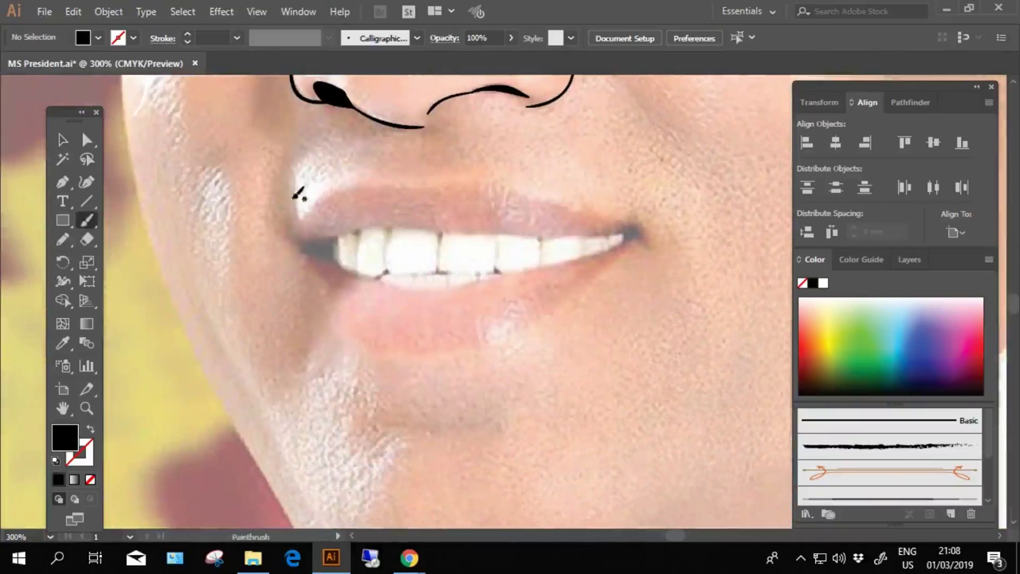
{"action": "key", "text": "shift+x"}
{"action": "left_click_drag", "start_coordinate": [294, 168], "coordinate": [295, 228]}
{"action": "key", "text": "ctrl+z"}
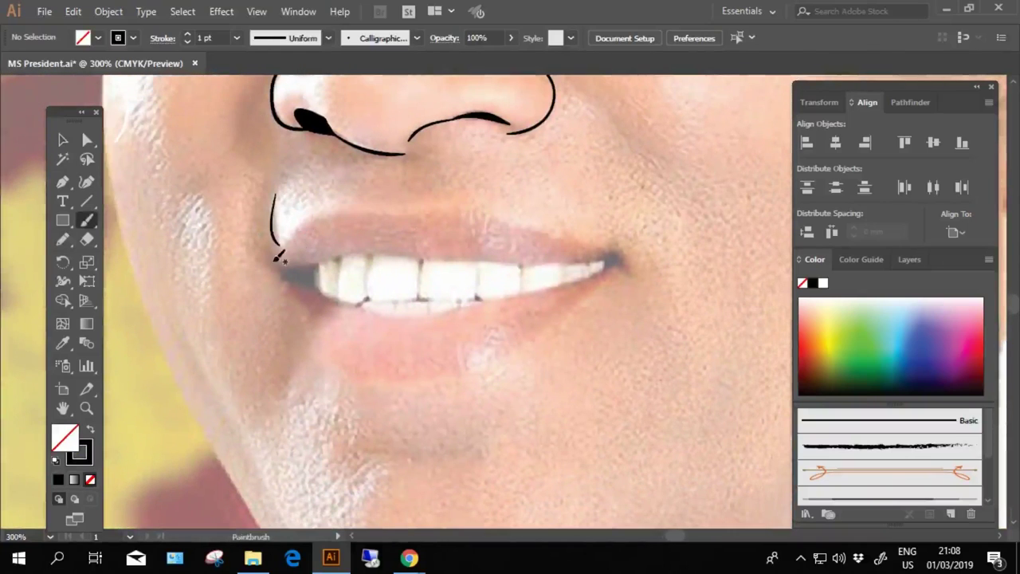
{"action": "left_click_drag", "start_coordinate": [584, 233], "coordinate": [619, 244]}
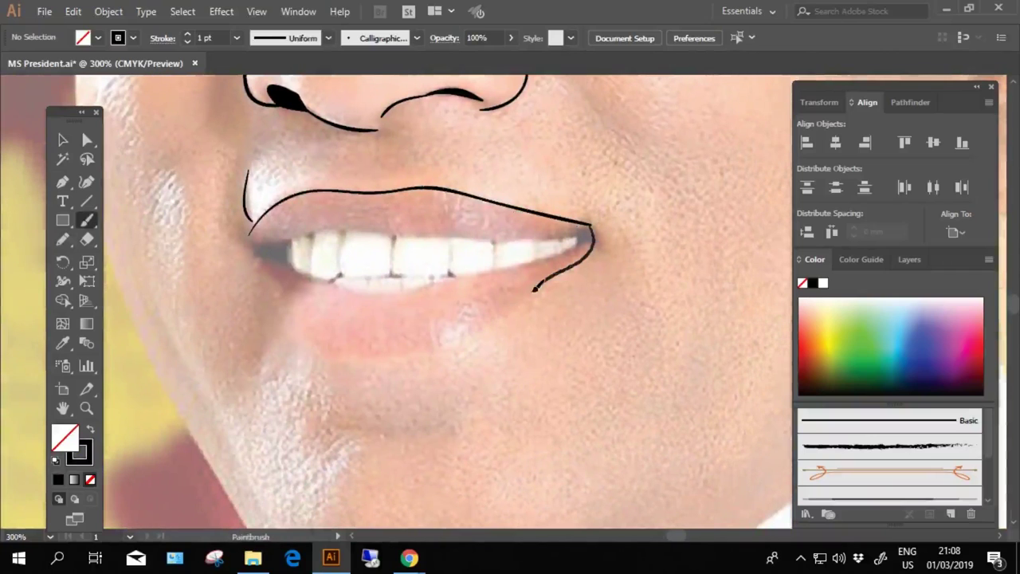
{"action": "left_click_drag", "start_coordinate": [319, 332], "coordinate": [291, 303]}
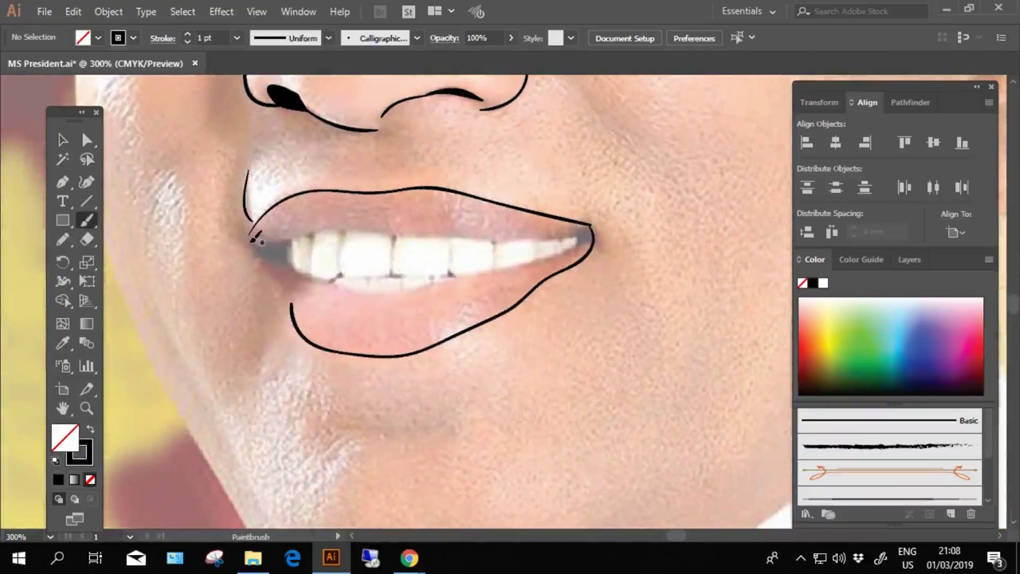
{"action": "left_click_drag", "start_coordinate": [257, 259], "coordinate": [294, 313]}
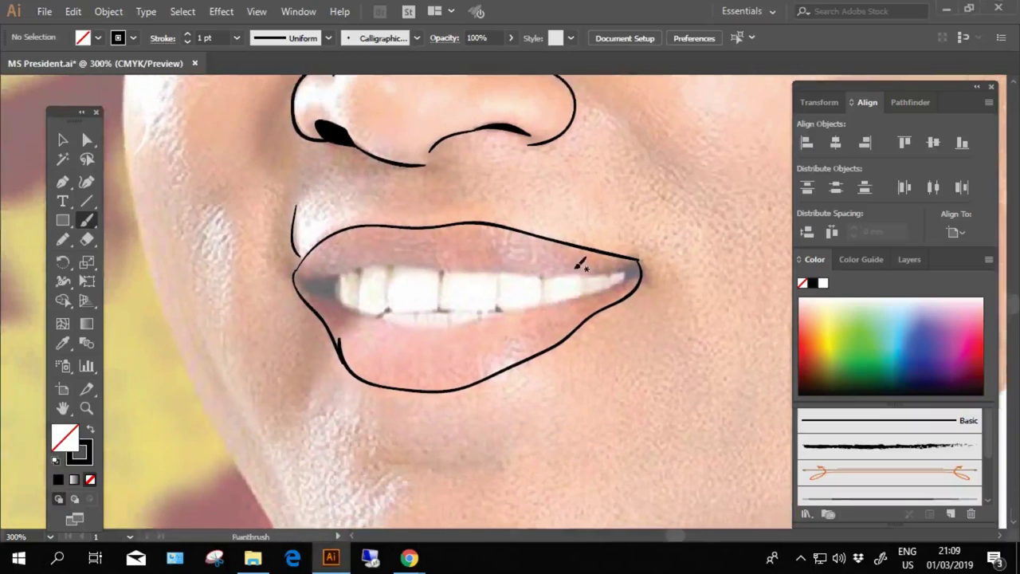
Trace a line along the lower edge of the teeth
{"action": "scroll", "coordinate": [581, 262], "scroll_direction": "up", "scroll_amount": 3}
{"action": "scroll", "coordinate": [587, 254], "scroll_direction": "up", "scroll_amount": 1}
{"action": "scroll", "coordinate": [483, 125], "scroll_direction": "up", "scroll_amount": 1}
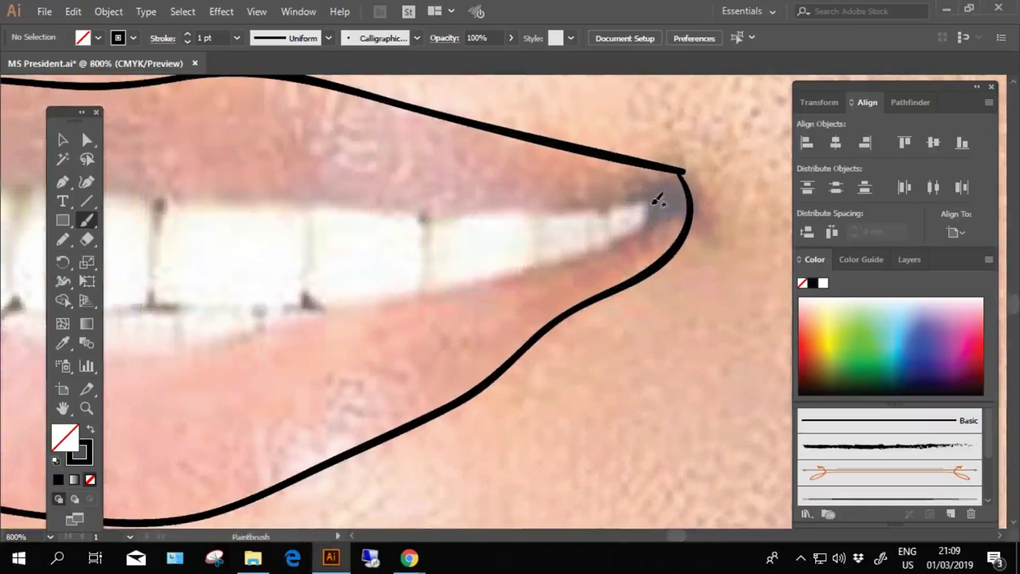
{"action": "left_click_drag", "start_coordinate": [597, 248], "coordinate": [443, 278]}
{"action": "key", "text": "ctrl+z"}
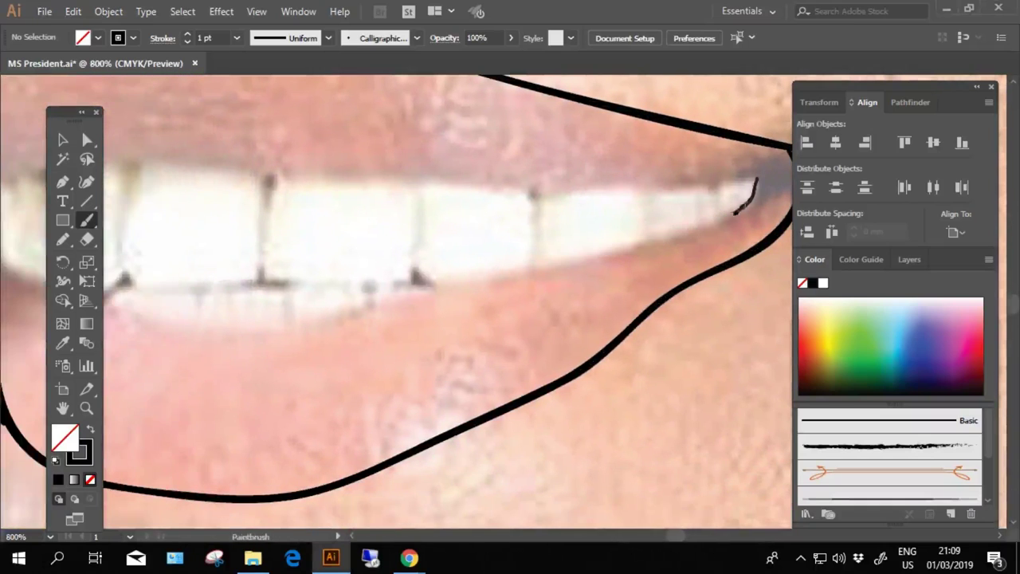
{"action": "mouse_move", "coordinate": [749, 195]}
{"action": "left_mouse_down"}
{"action": "mouse_move", "coordinate": [250, 324]}
{"action": "mouse_move", "coordinate": [550, 303]}
{"action": "mouse_move", "coordinate": [369, 289]}
{"action": "mouse_move", "coordinate": [255, 265]}
{"action": "left_mouse_up"}
Trace the upper teeth edge, extending it to the right lip corner
{"action": "left_click_drag", "start_coordinate": [276, 192], "coordinate": [387, 212]}
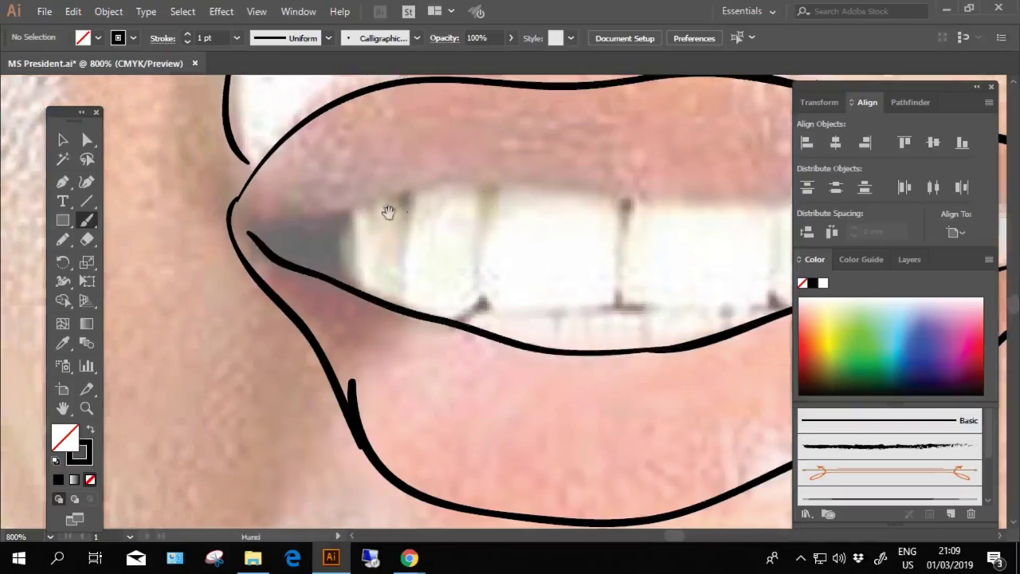
{"action": "mouse_move", "coordinate": [518, 185]}
{"action": "left_mouse_down"}
{"action": "mouse_move", "coordinate": [345, 201]}
{"action": "mouse_move", "coordinate": [248, 231]}
{"action": "left_mouse_up"}
{"action": "scroll", "coordinate": [408, 233], "scroll_direction": "right", "scroll_amount": 5}
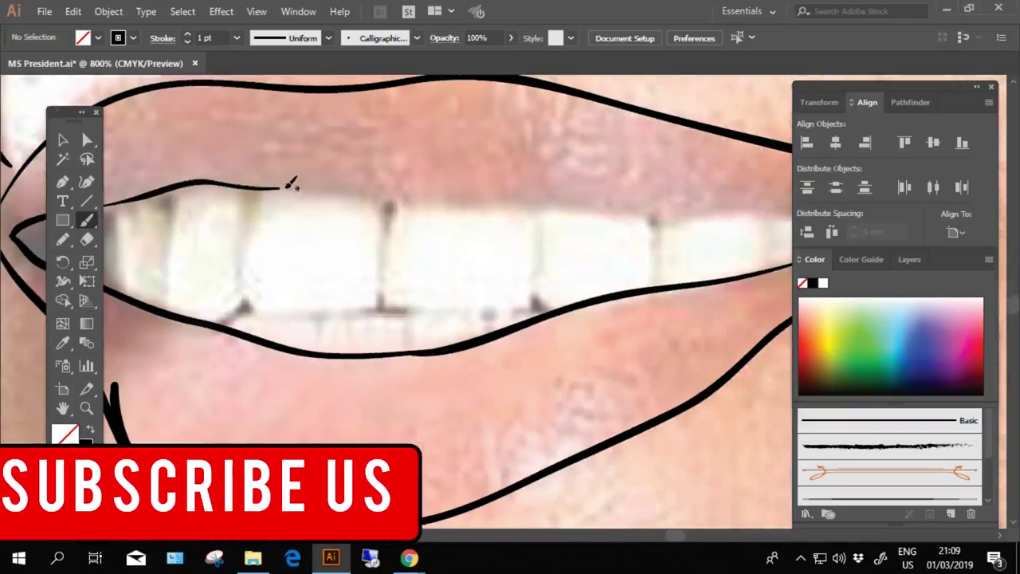
{"action": "left_click_drag", "start_coordinate": [273, 186], "coordinate": [692, 213]}
{"action": "scroll", "coordinate": [659, 173], "scroll_direction": "right", "scroll_amount": 5}
{"action": "left_click_drag", "start_coordinate": [409, 206], "coordinate": [606, 200]}
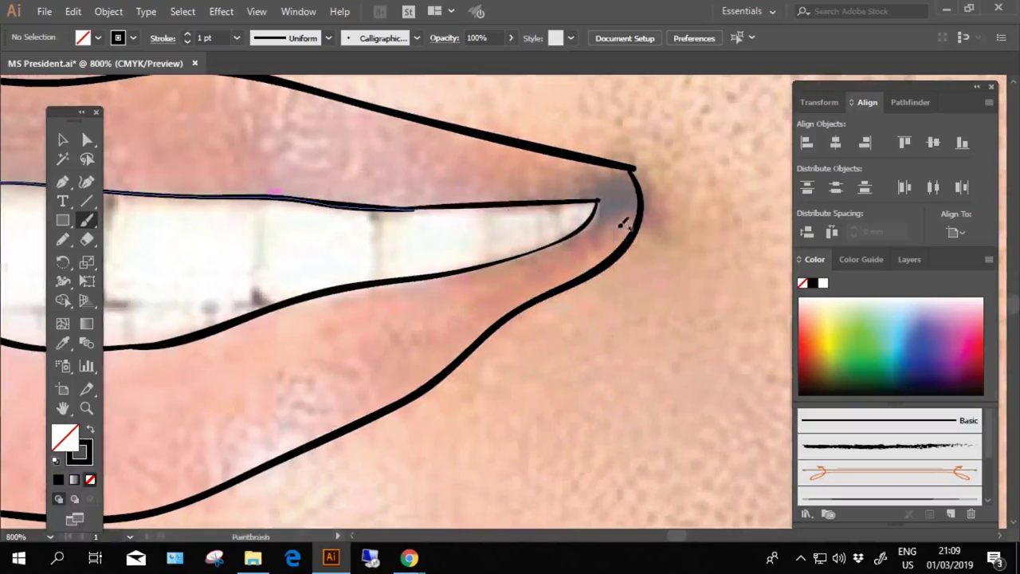
{"action": "scroll", "coordinate": [619, 221], "scroll_direction": "down", "scroll_amount": 3}
{"action": "scroll", "coordinate": [594, 196], "scroll_direction": "down", "scroll_amount": 2}
{"action": "scroll", "coordinate": [652, 233], "scroll_direction": "up", "scroll_amount": 5}
{"action": "left_click_drag", "start_coordinate": [652, 232], "coordinate": [558, 244]}
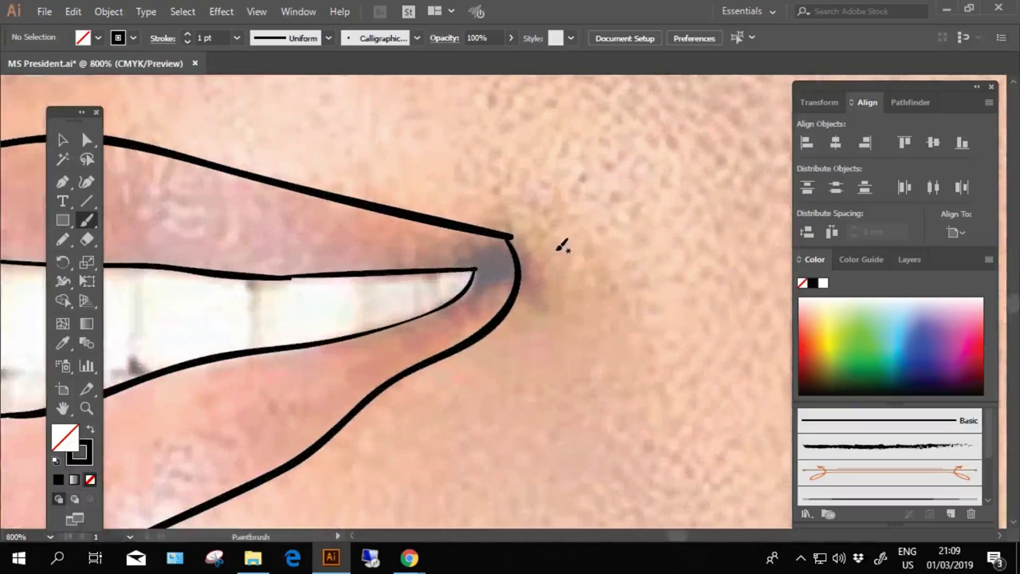
{"action": "scroll", "coordinate": [502, 239], "scroll_direction": "up", "scroll_amount": 2}
{"action": "key", "text": "n"}
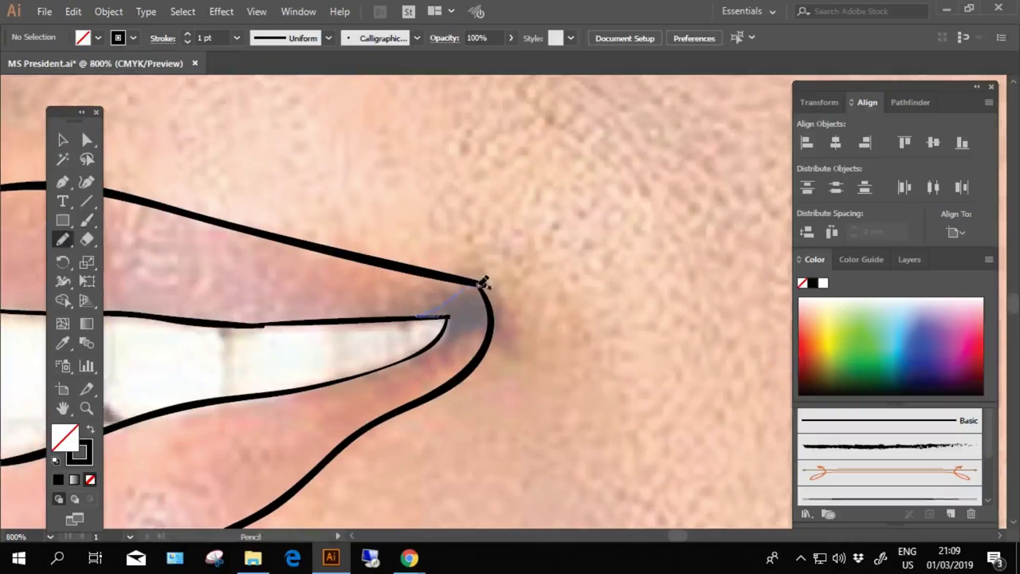
Pencil black-filled shadow shapes into both inner mouth corners, then zoom out to the whole face
{"action": "left_click_drag", "start_coordinate": [448, 319], "coordinate": [415, 317]}
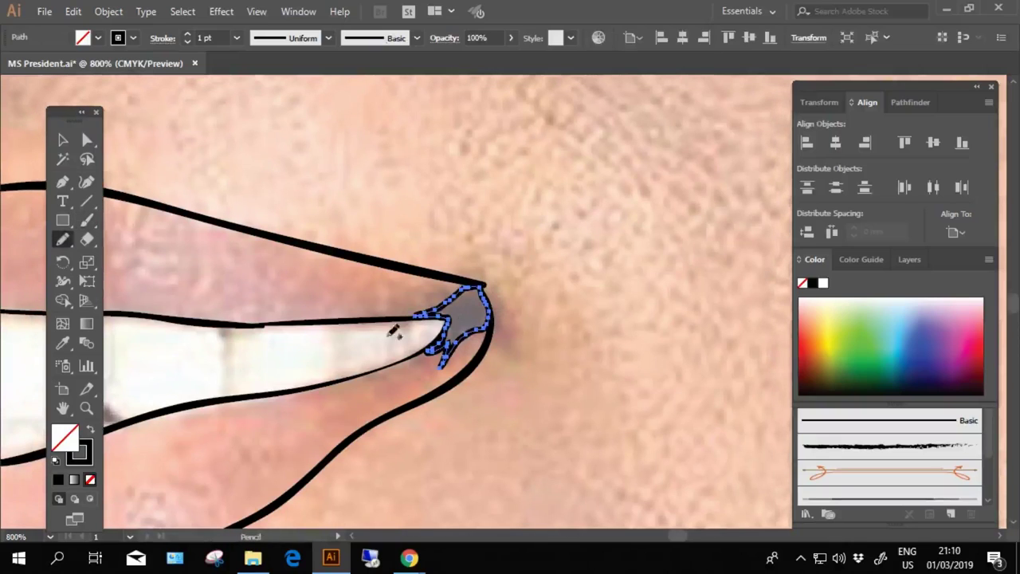
{"action": "key", "text": "shift+x"}
{"action": "scroll", "coordinate": [378, 350], "scroll_direction": "up", "scroll_amount": 1}
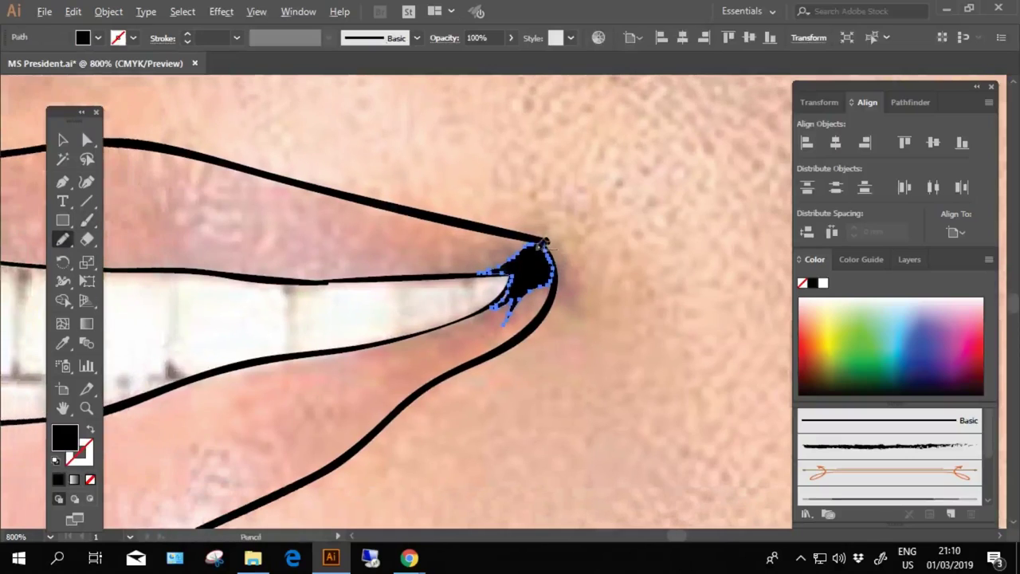
{"action": "scroll", "coordinate": [599, 365], "scroll_direction": "up", "scroll_amount": 1}
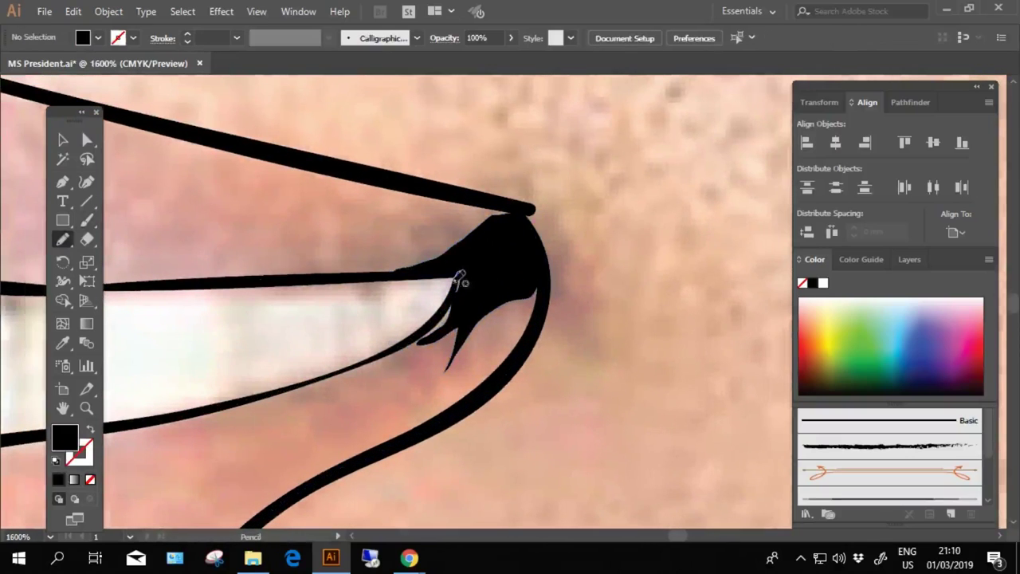
{"action": "left_click_drag", "start_coordinate": [471, 266], "coordinate": [472, 267]}
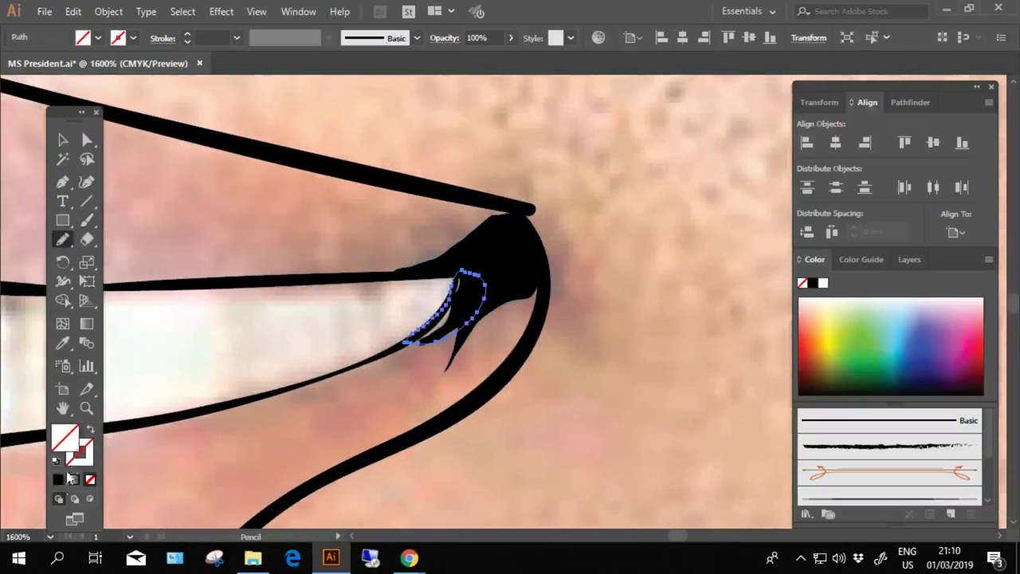
{"action": "scroll", "coordinate": [487, 239], "scroll_direction": "left", "scroll_amount": 5}
{"action": "scroll", "coordinate": [503, 292], "scroll_direction": "left", "scroll_amount": 5}
{"action": "scroll", "coordinate": [327, 255], "scroll_direction": "left", "scroll_amount": 5}
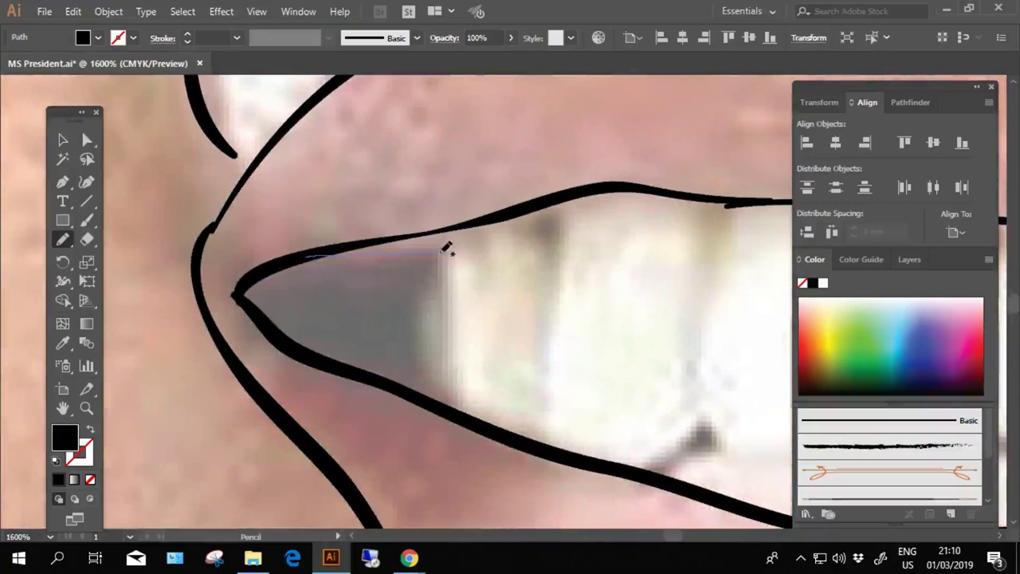
{"action": "left_click_drag", "start_coordinate": [263, 274], "coordinate": [254, 281]}
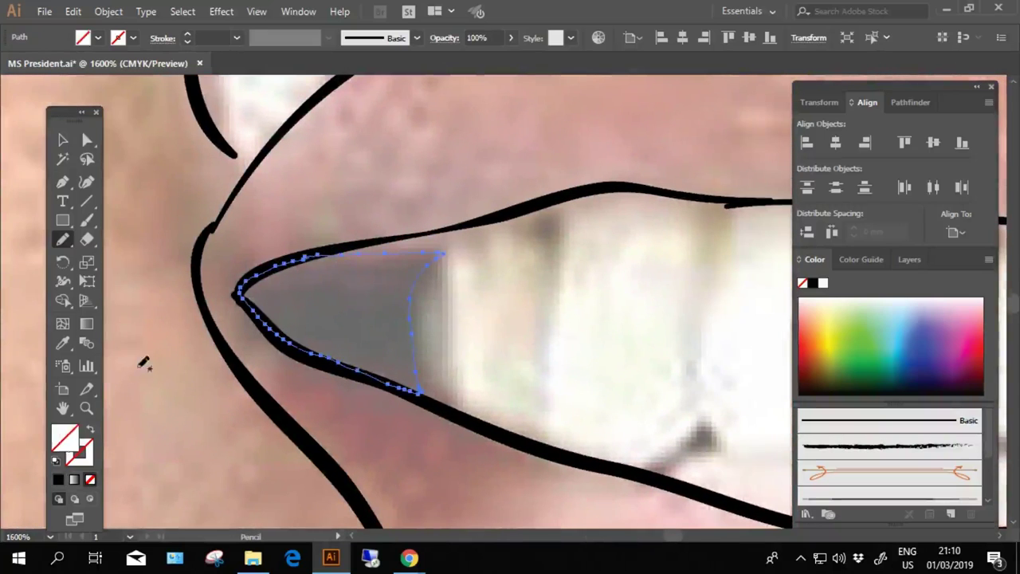
{"action": "key", "text": "shift+x"}
{"action": "key", "text": "ctrl+0"}
Zoom out and hide then re-show the photo layer to check the line art
{"action": "left_click", "coordinate": [63, 141]}
{"action": "key", "text": "ctrl+minus"}
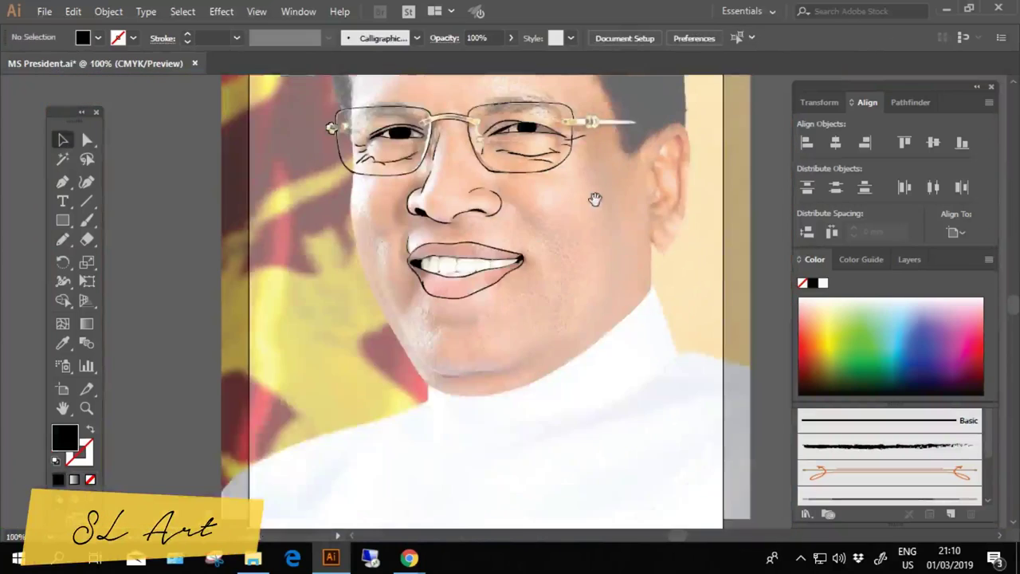
{"action": "key", "text": "ctrl+minus"}
{"action": "left_click", "coordinate": [905, 259]}
{"action": "left_click", "coordinate": [805, 300]}
{"action": "left_click", "coordinate": [805, 300]}
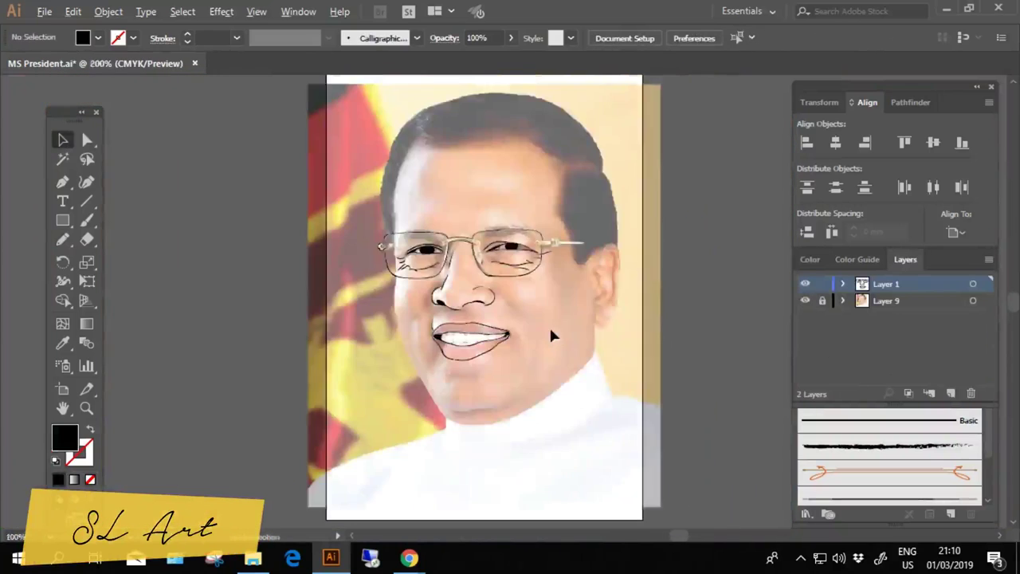
{"action": "scroll", "coordinate": [478, 339], "scroll_direction": "up", "scroll_amount": 5}
{"action": "scroll", "coordinate": [478, 339], "scroll_direction": "up", "scroll_amount": 2}
{"action": "scroll", "coordinate": [542, 314], "scroll_direction": "down", "scroll_amount": 3}
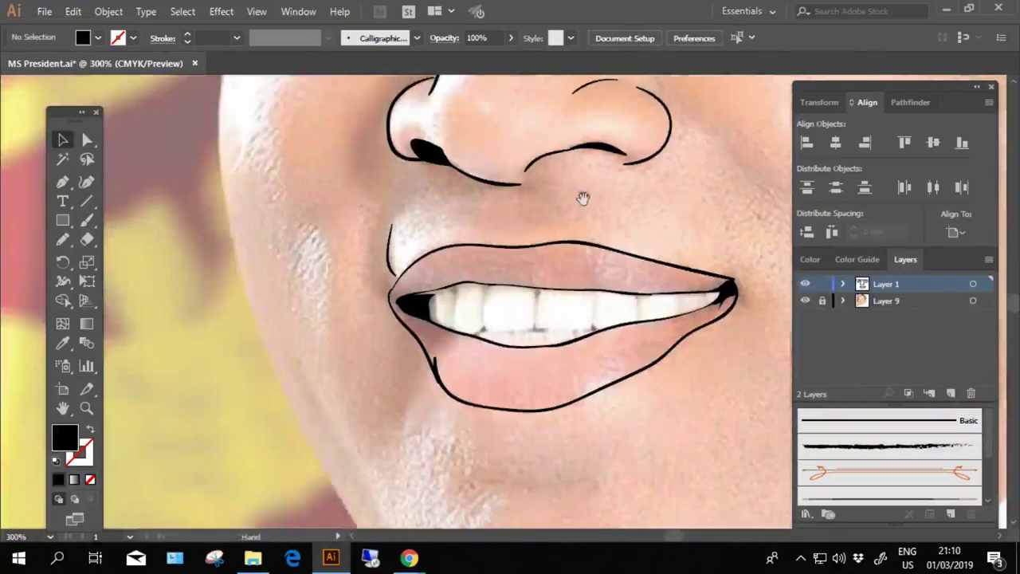
{"action": "scroll", "coordinate": [546, 307], "scroll_direction": "down", "scroll_amount": 2}
{"action": "scroll", "coordinate": [550, 299], "scroll_direction": "up", "scroll_amount": 2}
{"action": "scroll", "coordinate": [557, 293], "scroll_direction": "up", "scroll_amount": 1}
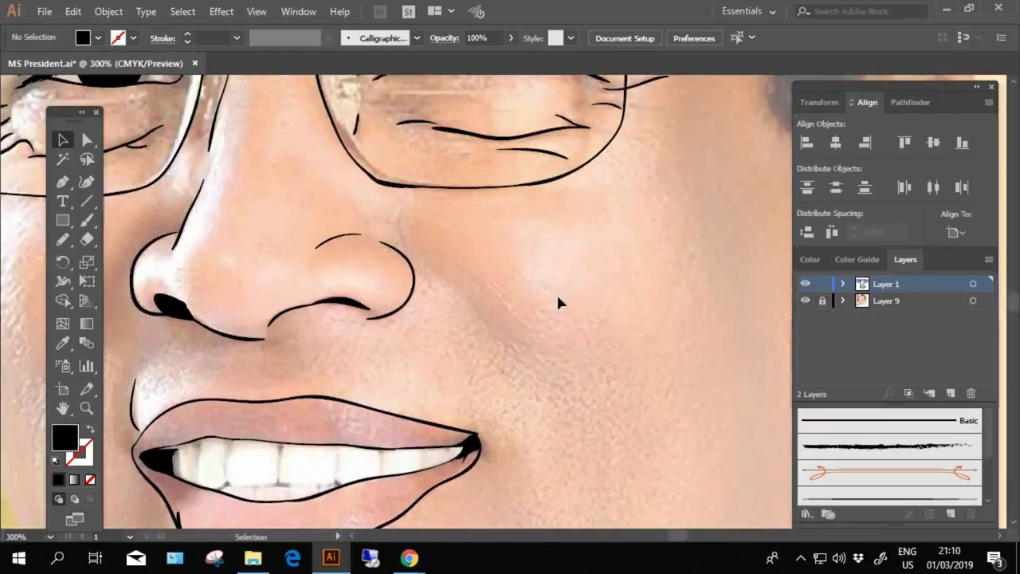
Paintbrush a black smile-crease line running from beside the nostril toward the cheek
{"action": "key", "text": "b"}
{"action": "key", "text": "shift+x"}
{"action": "left_click_drag", "start_coordinate": [361, 200], "coordinate": [425, 269]}
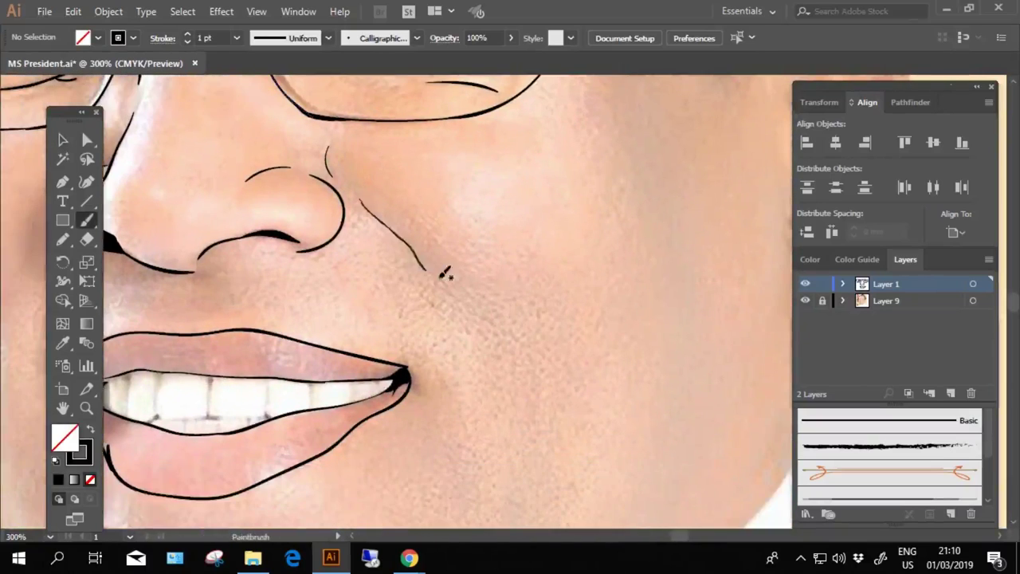
{"action": "scroll", "coordinate": [443, 239], "scroll_direction": "down", "scroll_amount": 2}
{"action": "scroll", "coordinate": [435, 227], "scroll_direction": "up", "scroll_amount": 6}
{"action": "mouse_move", "coordinate": [430, 235]}
{"action": "left_mouse_down"}
{"action": "mouse_move", "coordinate": [358, 369]}
{"action": "mouse_move", "coordinate": [436, 291]}
{"action": "left_mouse_up"}
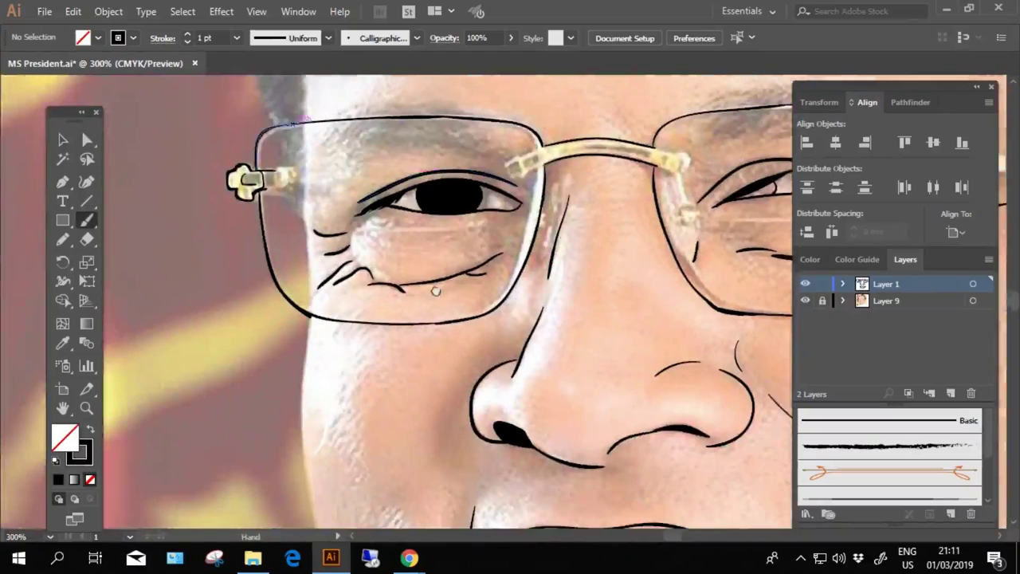
Zoom to the left temple hinge and trace the edge of the temple arm's end
{"action": "scroll", "coordinate": [436, 291], "scroll_direction": "down", "scroll_amount": 3}
{"action": "scroll", "coordinate": [439, 295], "scroll_direction": "up", "scroll_amount": 6}
{"action": "scroll", "coordinate": [443, 299], "scroll_direction": "up", "scroll_amount": 2}
{"action": "scroll", "coordinate": [448, 303], "scroll_direction": "up", "scroll_amount": 3}
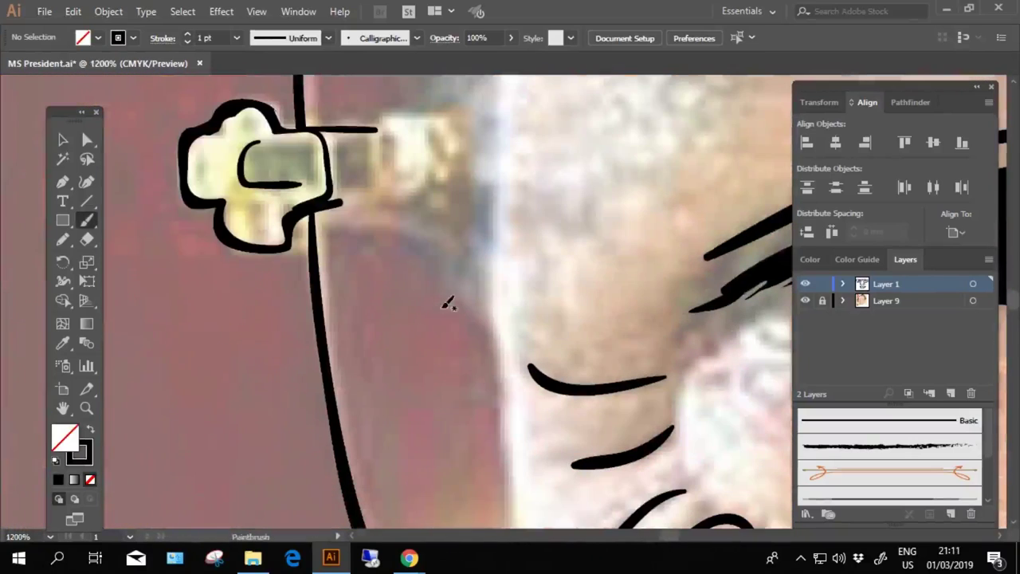
{"action": "mouse_move", "coordinate": [417, 119]}
{"action": "left_mouse_down"}
{"action": "mouse_move", "coordinate": [360, 195]}
{"action": "mouse_move", "coordinate": [432, 179]}
{"action": "left_mouse_up"}
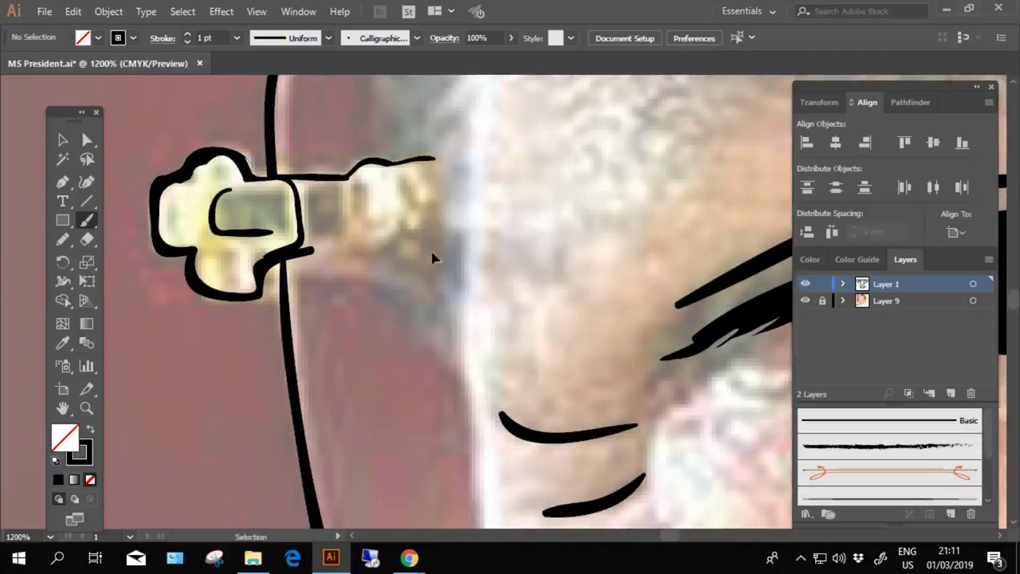
{"action": "scroll", "coordinate": [368, 255], "scroll_direction": "down", "scroll_amount": 1}
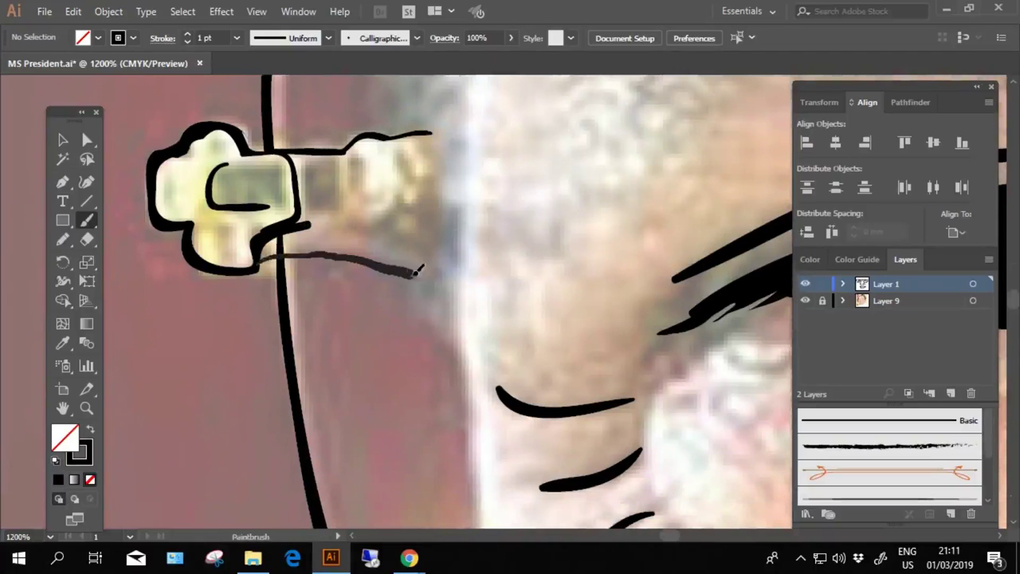
{"action": "scroll", "coordinate": [415, 271], "scroll_direction": "up", "scroll_amount": 1}
{"action": "scroll", "coordinate": [430, 231], "scroll_direction": "up", "scroll_amount": 3}
{"action": "scroll", "coordinate": [466, 171], "scroll_direction": "down", "scroll_amount": 1, "text": "alt"}
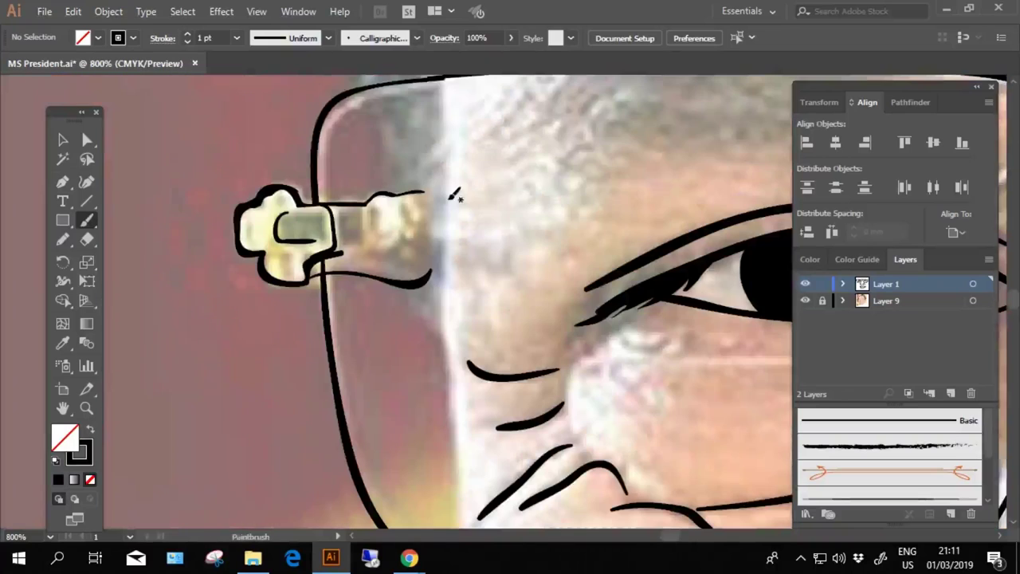
{"action": "scroll", "coordinate": [407, 217], "scroll_direction": "down", "scroll_amount": 1}
{"action": "left_click_drag", "start_coordinate": [403, 186], "coordinate": [392, 225]}
Draw the black dot on the far temple tip with a rounded outline around it
{"action": "scroll", "coordinate": [399, 209], "scroll_direction": "left", "scroll_amount": 2}
{"action": "scroll", "coordinate": [393, 225], "scroll_direction": "down", "scroll_amount": 5, "text": "alt"}
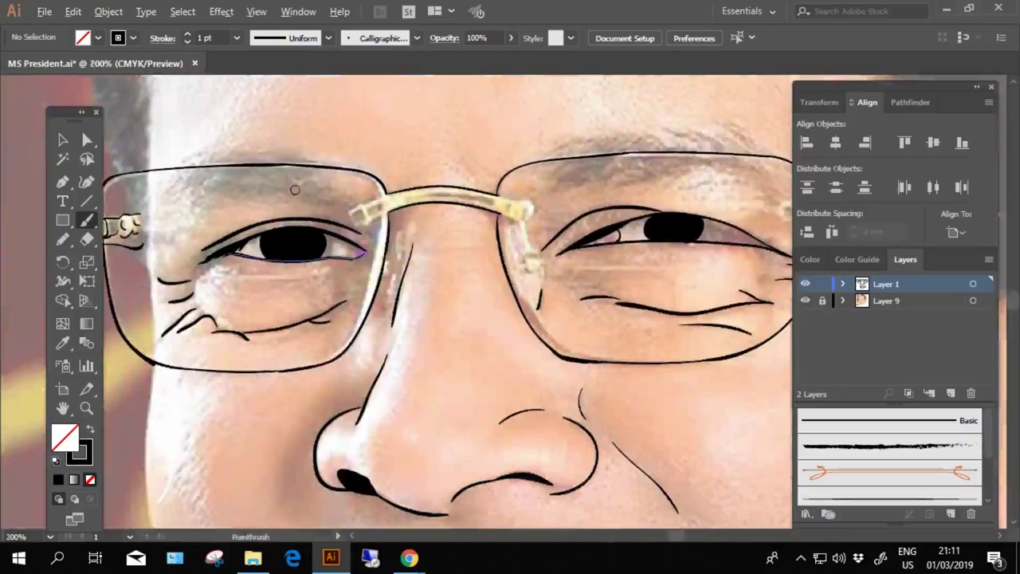
{"action": "scroll", "coordinate": [547, 228], "scroll_direction": "up", "scroll_amount": 5, "text": "alt"}
{"action": "scroll", "coordinate": [399, 284], "scroll_direction": "up", "scroll_amount": 1, "text": "alt"}
{"action": "left_click_drag", "start_coordinate": [305, 173], "coordinate": [343, 167]}
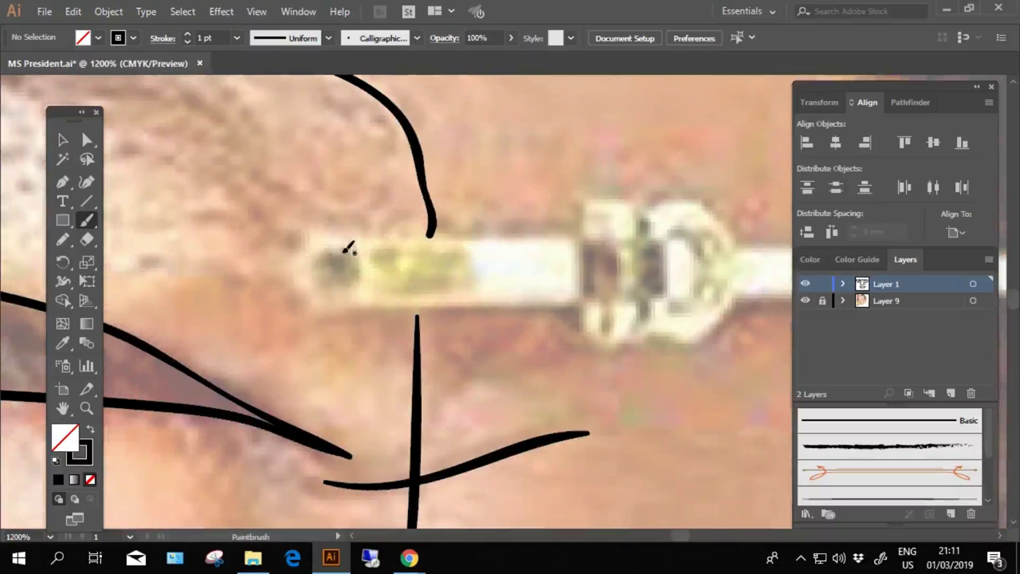
{"action": "mouse_move", "coordinate": [348, 268]}
{"action": "left_mouse_down"}
{"action": "mouse_move", "coordinate": [413, 250]}
{"action": "mouse_move", "coordinate": [353, 228]}
{"action": "mouse_move", "coordinate": [393, 297]}
{"action": "left_mouse_up"}
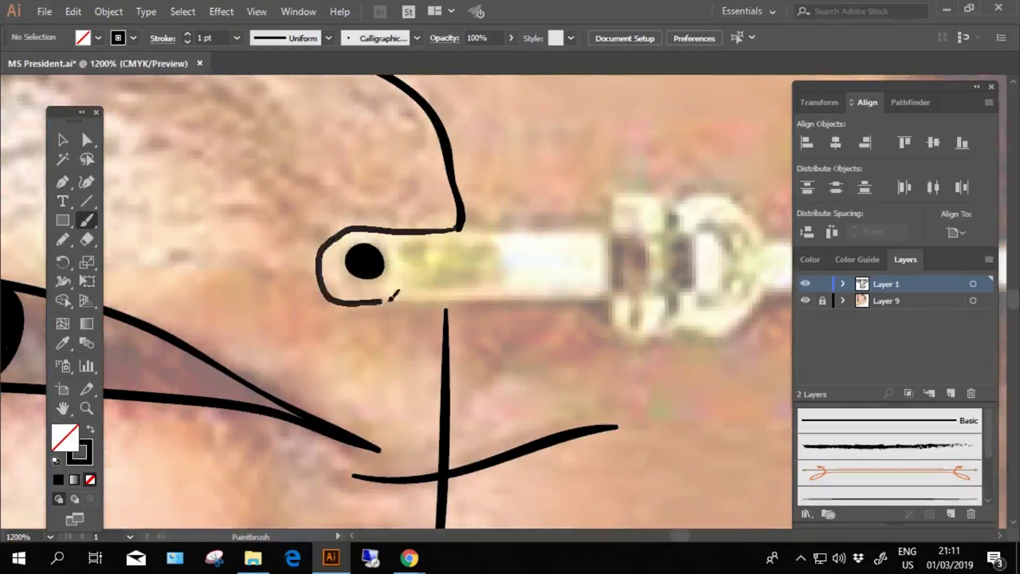
{"action": "key", "text": "ctrl+z"}
{"action": "mouse_move", "coordinate": [468, 213]}
{"action": "left_mouse_down"}
{"action": "mouse_move", "coordinate": [335, 271]}
{"action": "mouse_move", "coordinate": [460, 290]}
{"action": "left_mouse_up"}
Outline the temple arm's lower edge, the frame joint, and the hinge block's side and top
{"action": "left_click_drag", "start_coordinate": [526, 276], "coordinate": [480, 276]}
{"action": "left_click_drag", "start_coordinate": [409, 285], "coordinate": [559, 285]}
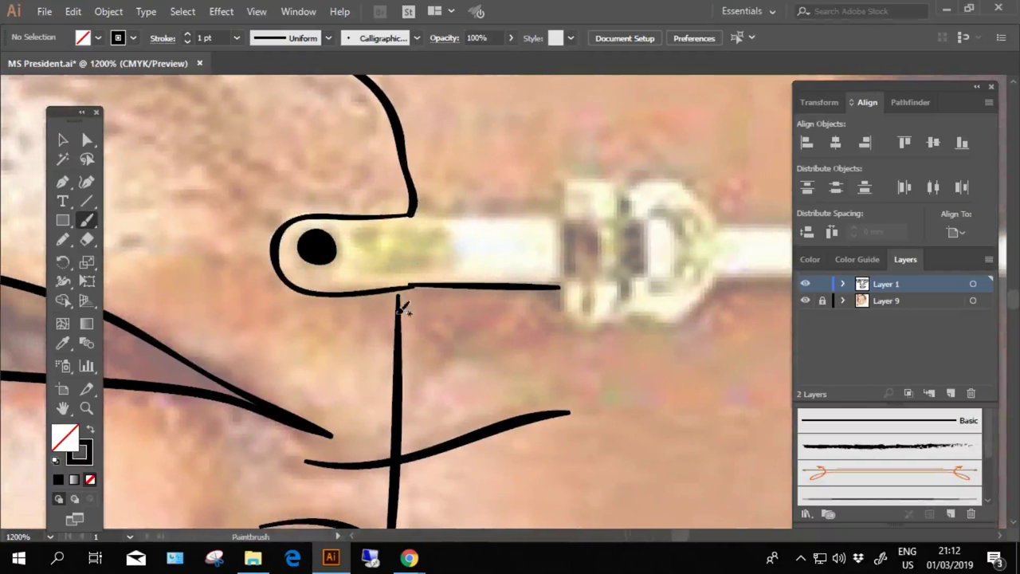
{"action": "left_click_drag", "start_coordinate": [404, 322], "coordinate": [399, 285]}
{"action": "mouse_move", "coordinate": [574, 295]}
{"action": "left_mouse_down"}
{"action": "mouse_move", "coordinate": [485, 274]}
{"action": "mouse_move", "coordinate": [629, 274]}
{"action": "mouse_move", "coordinate": [512, 369]}
{"action": "left_mouse_up"}
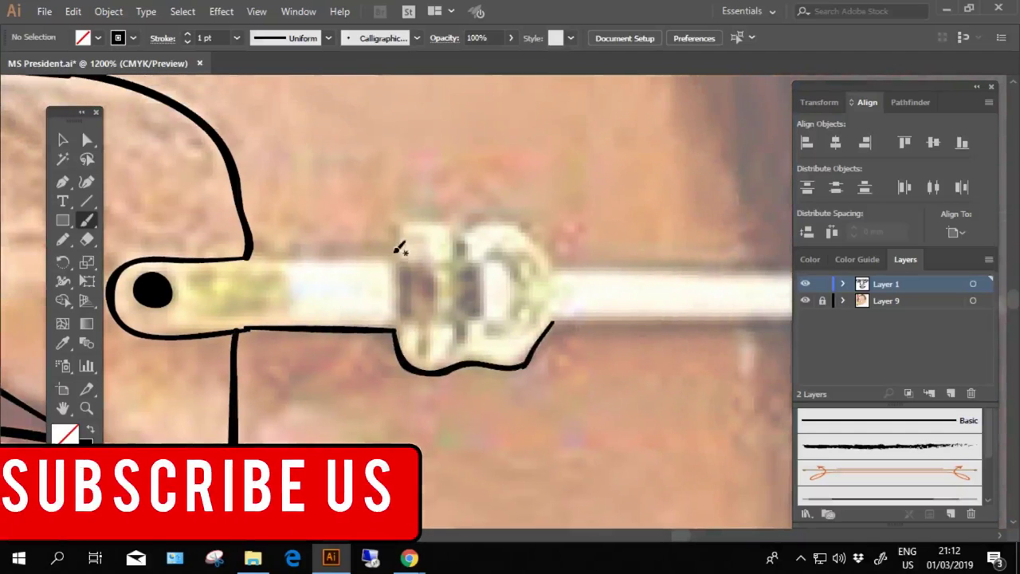
{"action": "mouse_move", "coordinate": [402, 251]}
{"action": "left_mouse_down"}
{"action": "mouse_move", "coordinate": [249, 253]}
{"action": "mouse_move", "coordinate": [227, 273]}
{"action": "left_mouse_up"}
{"action": "mouse_move", "coordinate": [372, 258]}
{"action": "left_mouse_down"}
{"action": "mouse_move", "coordinate": [497, 242]}
{"action": "mouse_move", "coordinate": [530, 283]}
{"action": "mouse_move", "coordinate": [461, 229]}
{"action": "mouse_move", "coordinate": [471, 239]}
{"action": "left_mouse_up"}
{"action": "key", "text": "n"}
Pencil several shading shapes inside the hinge with no stroke and solid black fill
{"action": "left_click", "coordinate": [90, 479]}
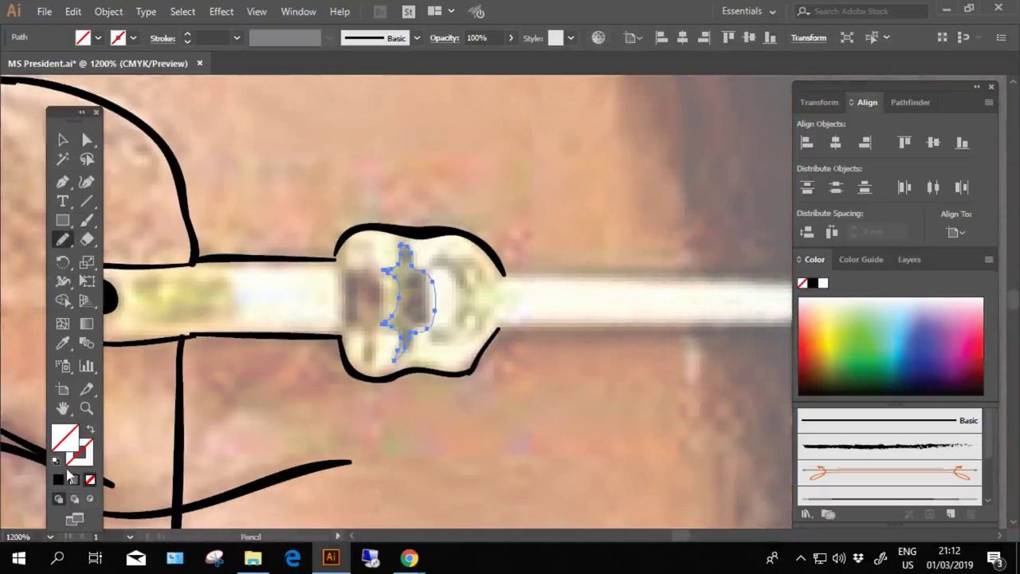
{"action": "left_click", "coordinate": [58, 479]}
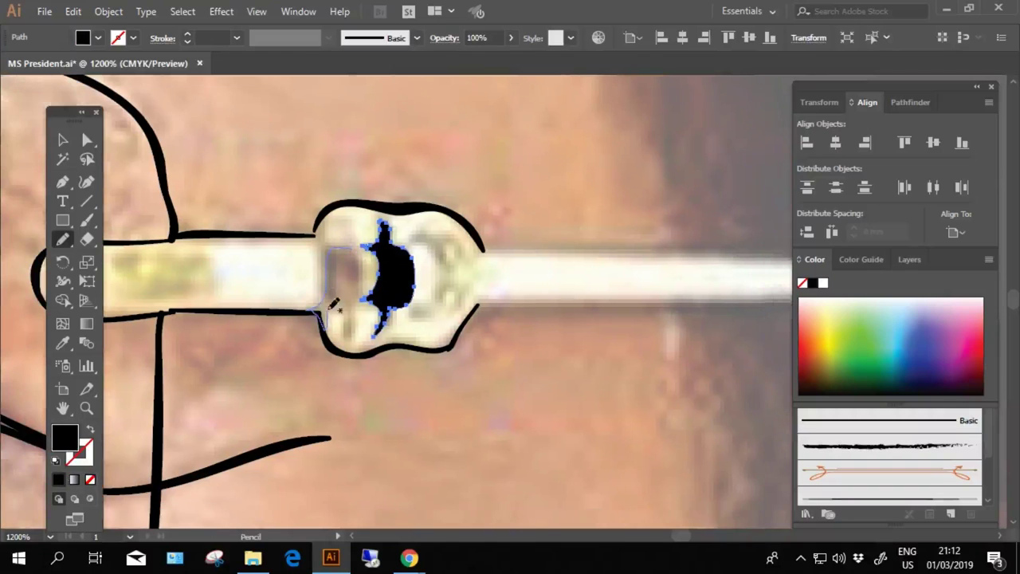
{"action": "mouse_move", "coordinate": [358, 302]}
{"action": "left_mouse_down"}
{"action": "mouse_move", "coordinate": [363, 255]}
{"action": "mouse_move", "coordinate": [401, 279]}
{"action": "left_mouse_up"}
{"action": "left_click", "coordinate": [59, 479]}
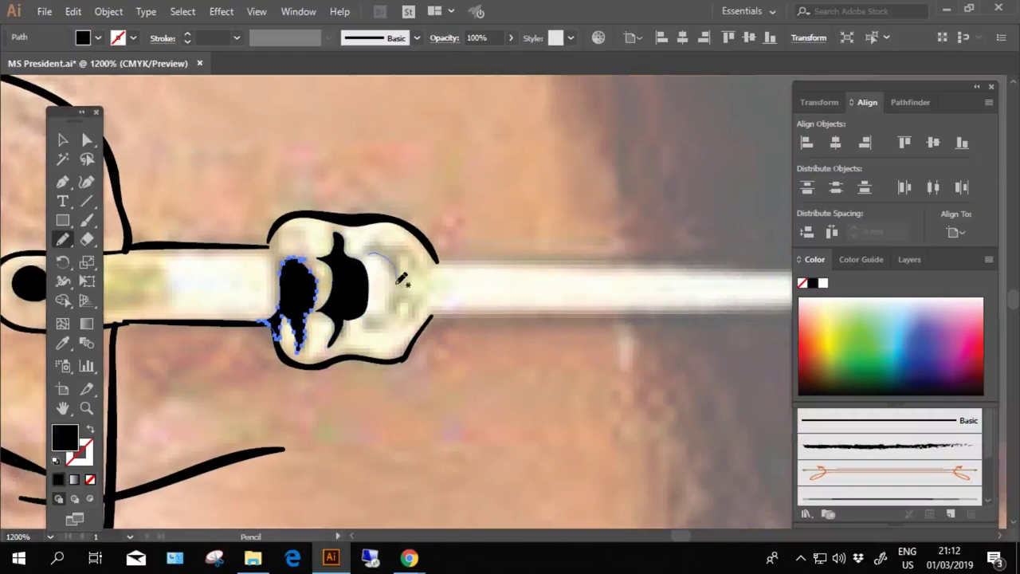
{"action": "left_click_drag", "start_coordinate": [402, 243], "coordinate": [369, 252]}
{"action": "left_click", "coordinate": [58, 479]}
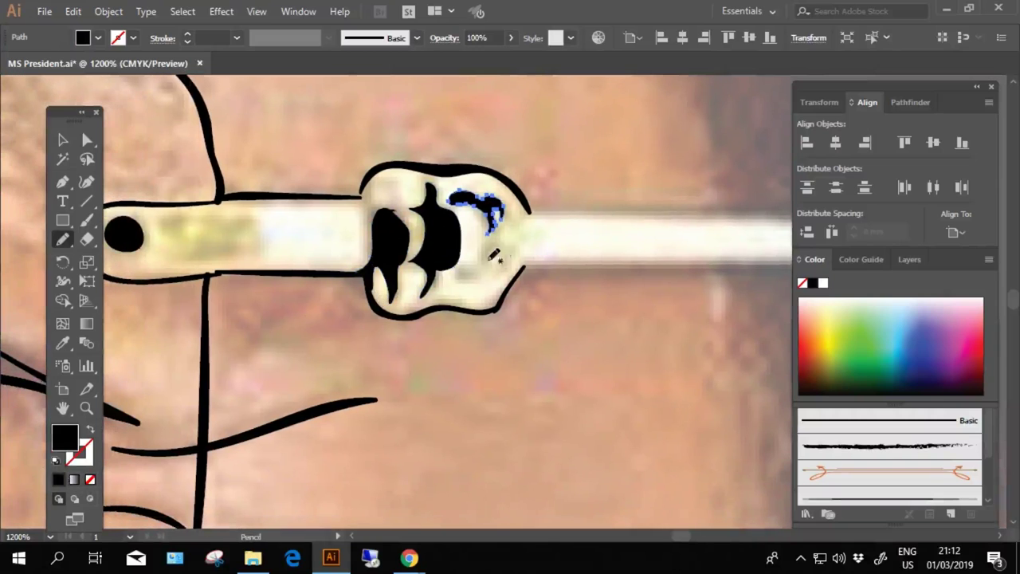
{"action": "mouse_move", "coordinate": [488, 249]}
{"action": "left_mouse_down"}
{"action": "mouse_move", "coordinate": [491, 265]}
{"action": "mouse_move", "coordinate": [488, 249]}
{"action": "left_mouse_up"}
{"action": "left_click", "coordinate": [59, 479]}
{"action": "left_click_drag", "start_coordinate": [713, 184], "coordinate": [466, 236]}
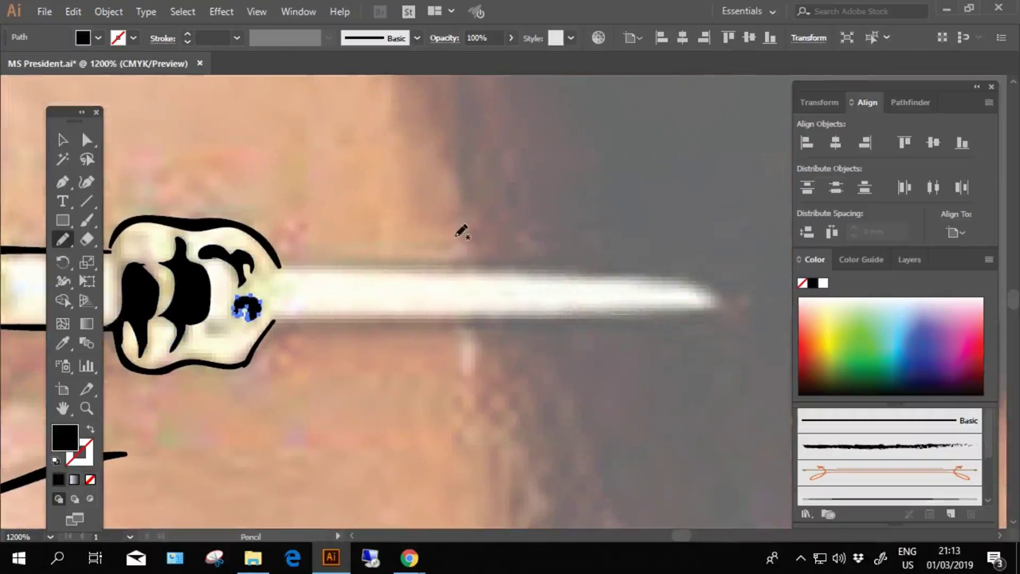
Brush the temple arm's top and lower edges out to its curled tip, then zoom out
{"action": "key", "text": "b"}
{"action": "left_click_drag", "start_coordinate": [302, 247], "coordinate": [467, 239]}
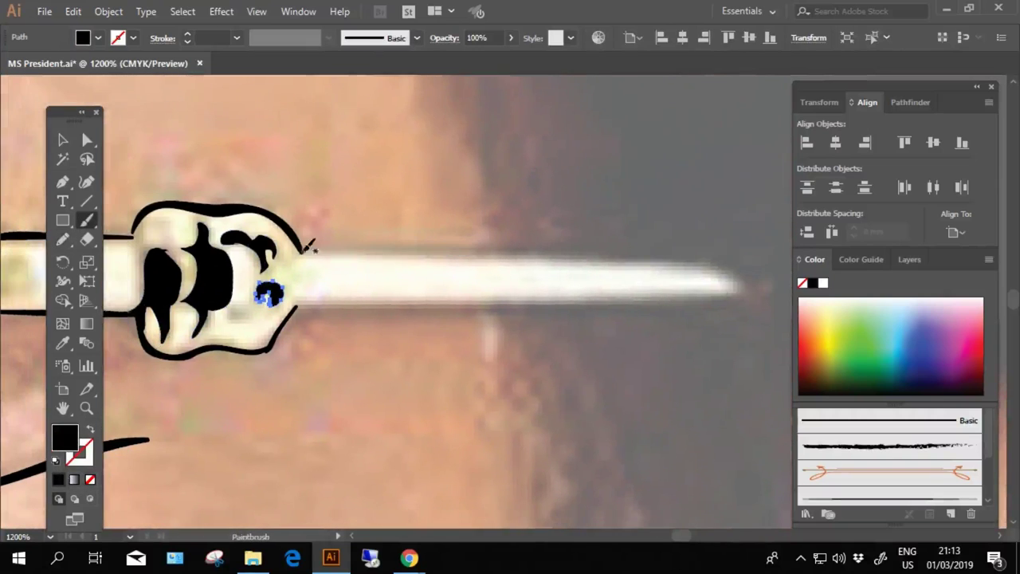
{"action": "left_click_drag", "start_coordinate": [310, 248], "coordinate": [742, 287]}
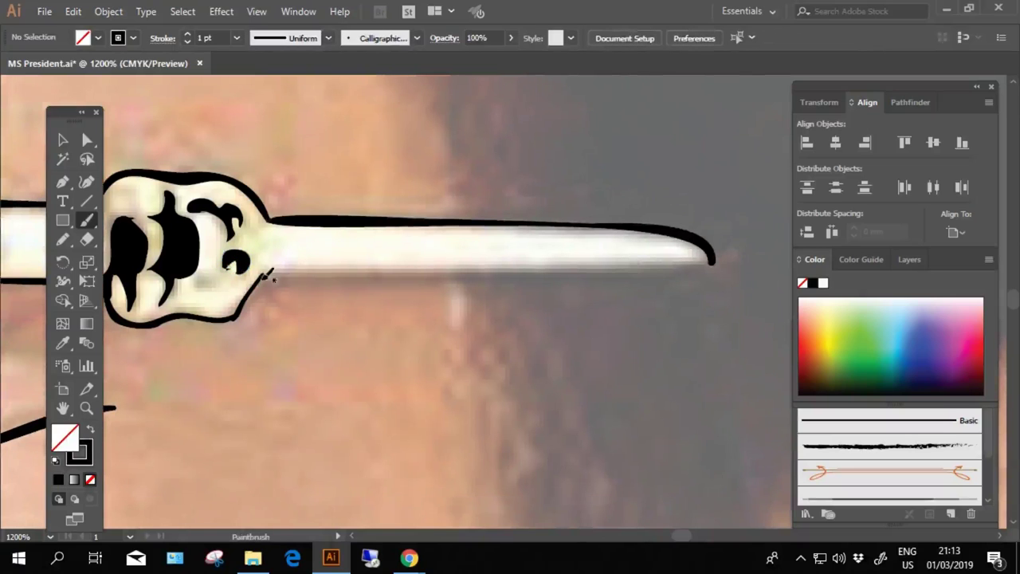
{"action": "mouse_move", "coordinate": [269, 275]}
{"action": "left_mouse_down"}
{"action": "mouse_move", "coordinate": [717, 264]}
{"action": "mouse_move", "coordinate": [621, 214]}
{"action": "left_mouse_up"}
{"action": "key", "text": "ctrl+1"}
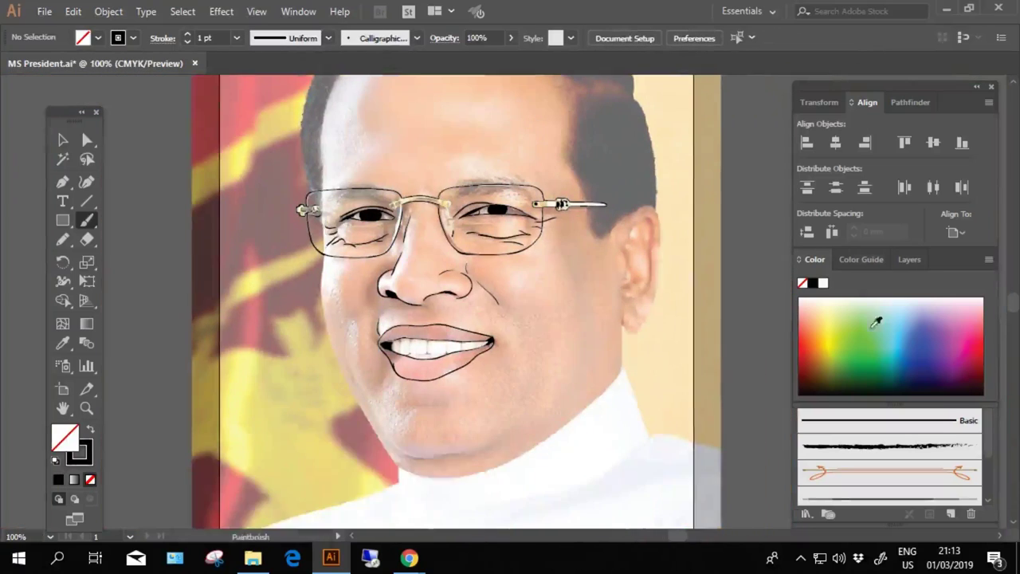
Hide and re-show the photo layer to preview the line art
{"action": "left_click", "coordinate": [905, 260]}
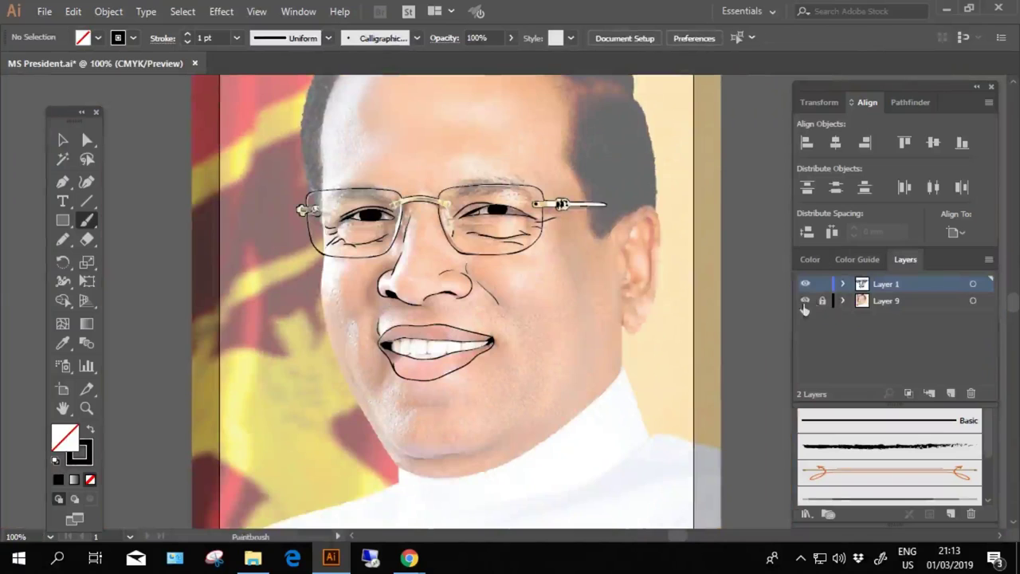
{"action": "left_click", "coordinate": [805, 300]}
{"action": "left_click", "coordinate": [805, 301]}
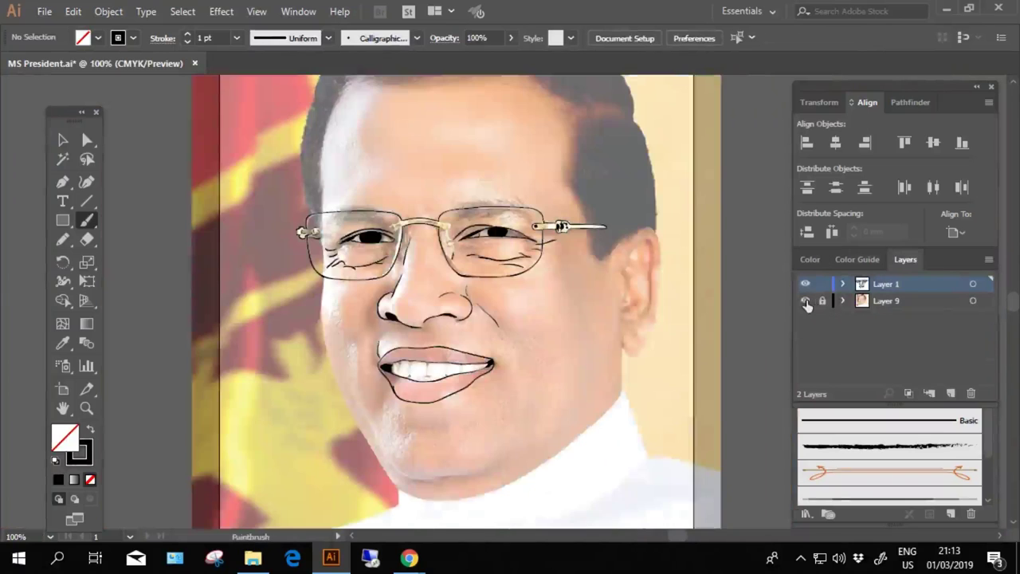
Brush a line along the left temple hairline down to the top of the glasses
{"action": "scroll", "coordinate": [490, 301], "scroll_direction": "up", "scroll_amount": 1}
{"action": "scroll", "coordinate": [512, 388], "scroll_direction": "up", "scroll_amount": 3}
{"action": "scroll", "coordinate": [513, 388], "scroll_direction": "down", "scroll_amount": 3}
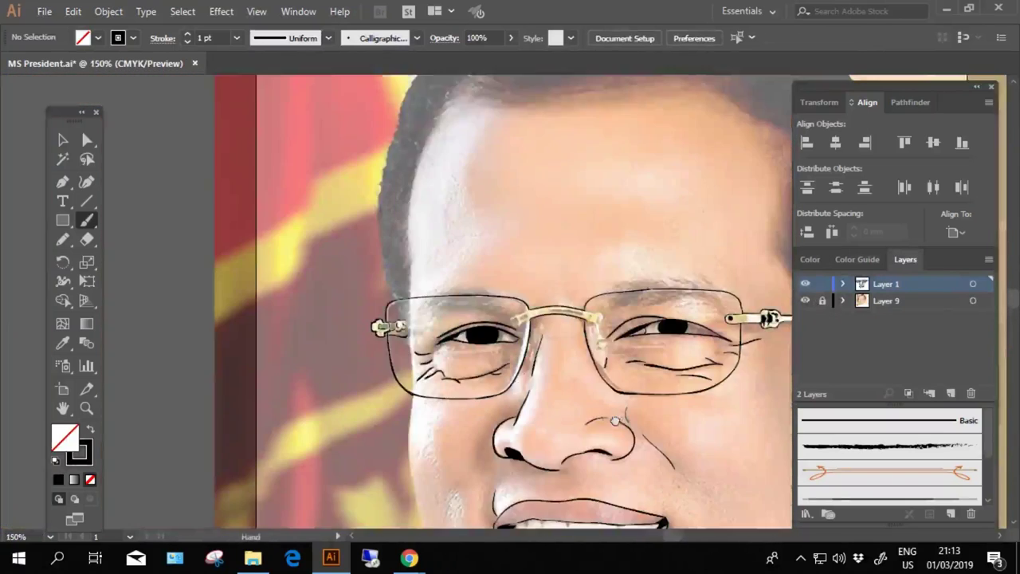
{"action": "scroll", "coordinate": [374, 334], "scroll_direction": "down", "scroll_amount": 5}
{"action": "scroll", "coordinate": [319, 374], "scroll_direction": "up", "scroll_amount": 5}
{"action": "scroll", "coordinate": [287, 391], "scroll_direction": "up", "scroll_amount": 2}
{"action": "scroll", "coordinate": [401, 446], "scroll_direction": "down", "scroll_amount": 2}
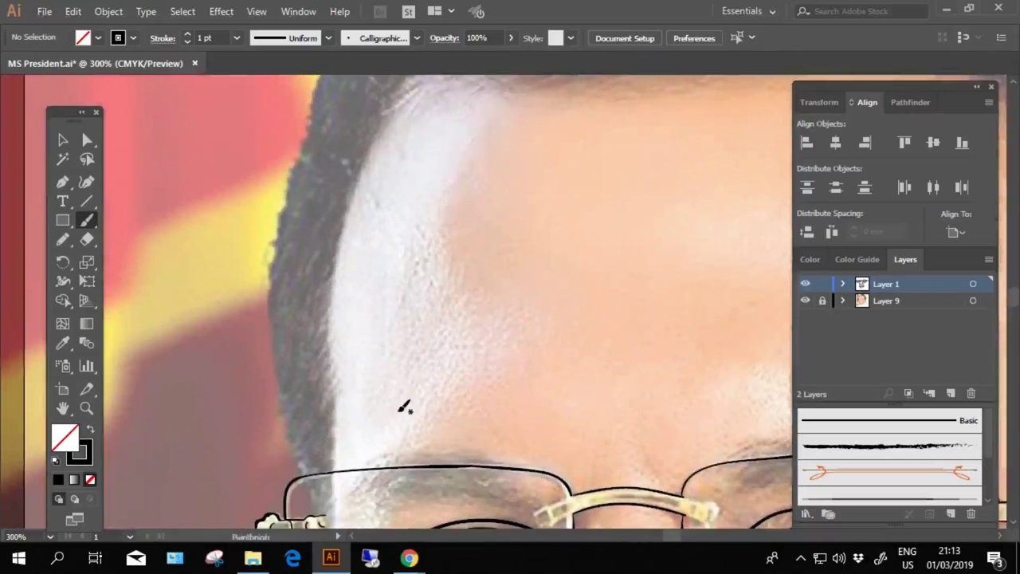
{"action": "mouse_move", "coordinate": [398, 105]}
{"action": "left_mouse_down"}
{"action": "mouse_move", "coordinate": [343, 224]}
{"action": "mouse_move", "coordinate": [336, 458]}
{"action": "left_mouse_up"}
{"action": "key", "text": "ctrl+z"}
{"action": "left_click_drag", "start_coordinate": [343, 233], "coordinate": [342, 448]}
{"action": "scroll", "coordinate": [343, 448], "scroll_direction": "down", "scroll_amount": 5}
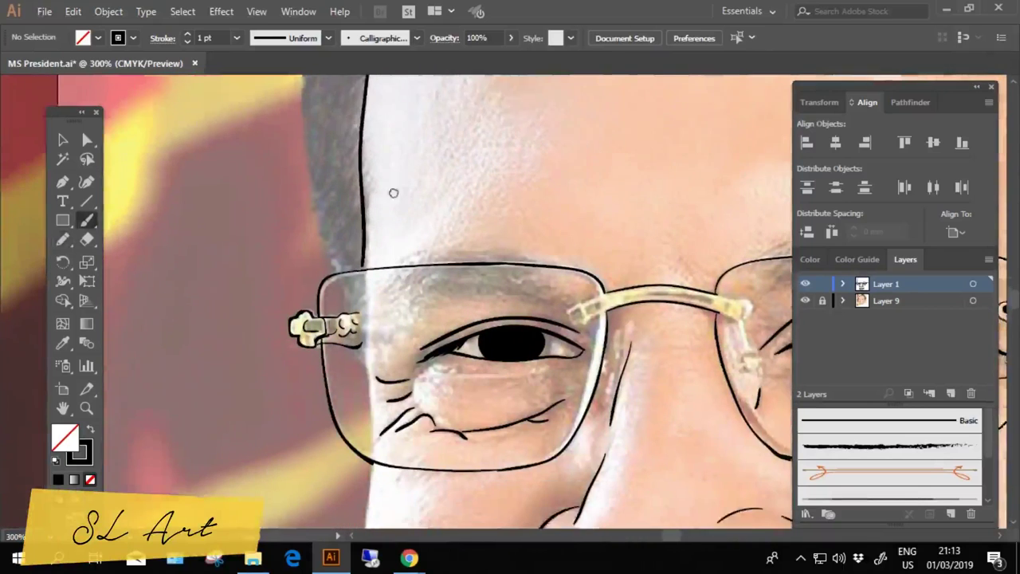
{"action": "mouse_move", "coordinate": [358, 199]}
{"action": "left_mouse_down"}
{"action": "mouse_move", "coordinate": [354, 490]}
{"action": "mouse_move", "coordinate": [289, 126]}
{"action": "mouse_move", "coordinate": [263, 192]}
{"action": "mouse_move", "coordinate": [342, 458]}
{"action": "left_mouse_up"}
Brush the left cheek outline down past the mouth toward the chin, undoing overshoots
{"action": "key", "text": "ctrl+z"}
{"action": "scroll", "coordinate": [292, 214], "scroll_direction": "up", "scroll_amount": 1}
{"action": "scroll", "coordinate": [291, 214], "scroll_direction": "down", "scroll_amount": 1}
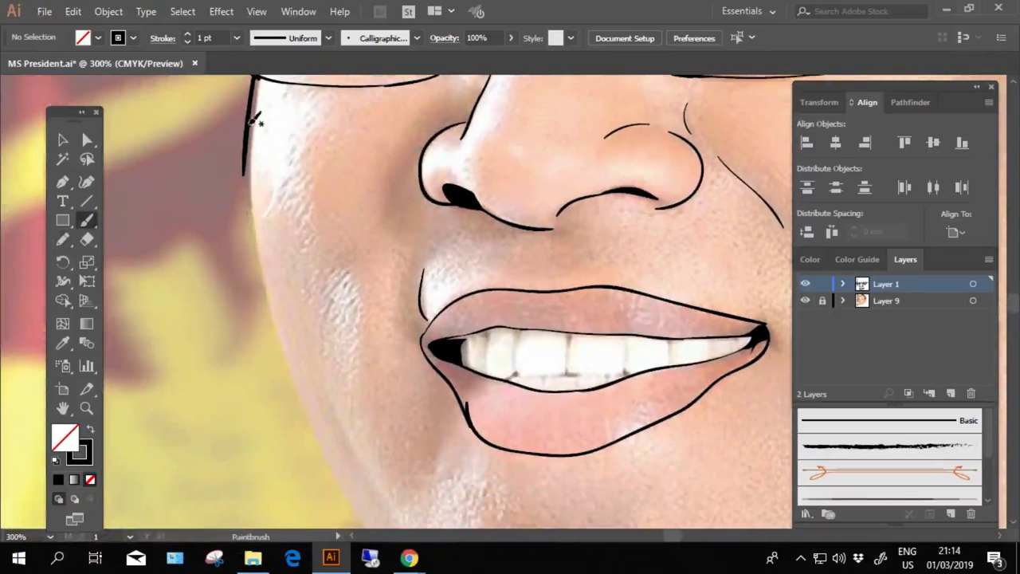
{"action": "left_click_drag", "start_coordinate": [249, 118], "coordinate": [323, 434]}
{"action": "mouse_move", "coordinate": [354, 351]}
{"action": "left_mouse_down"}
{"action": "mouse_move", "coordinate": [263, 256]}
{"action": "mouse_move", "coordinate": [229, 148]}
{"action": "left_mouse_up"}
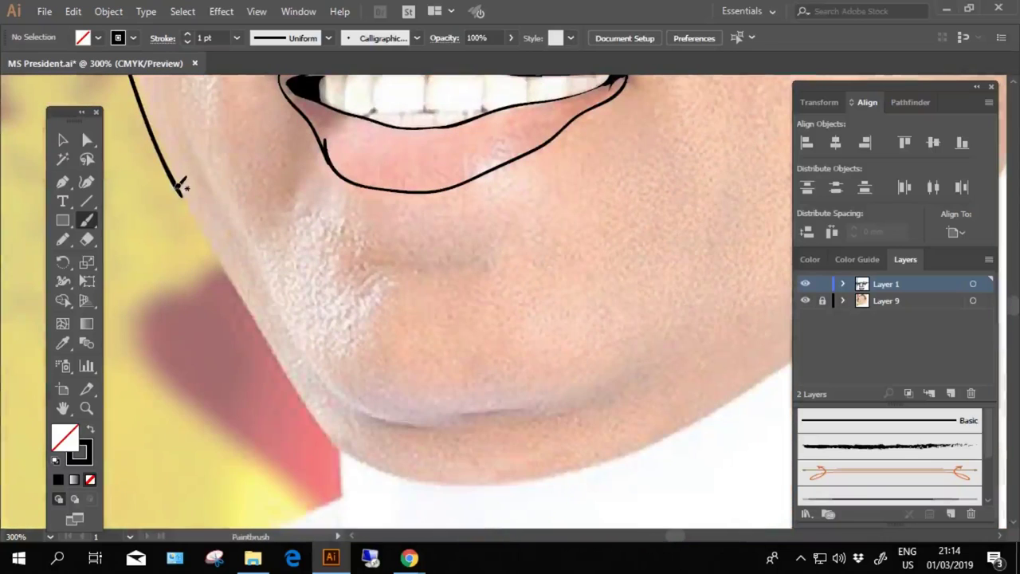
{"action": "key", "text": "ctrl+z"}
{"action": "left_click_drag", "start_coordinate": [182, 188], "coordinate": [263, 327]}
{"action": "key", "text": "ctrl+z"}
{"action": "key", "text": "ctrl+z"}
{"action": "key", "text": "ctrl+z"}
{"action": "left_click_drag", "start_coordinate": [326, 255], "coordinate": [455, 263]}
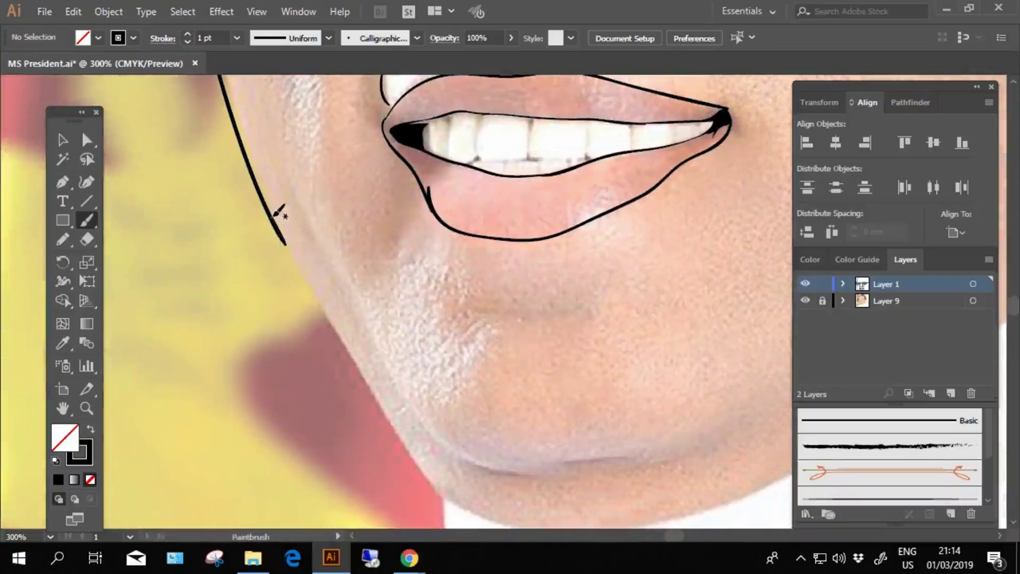
{"action": "left_click_drag", "start_coordinate": [287, 241], "coordinate": [321, 279]}
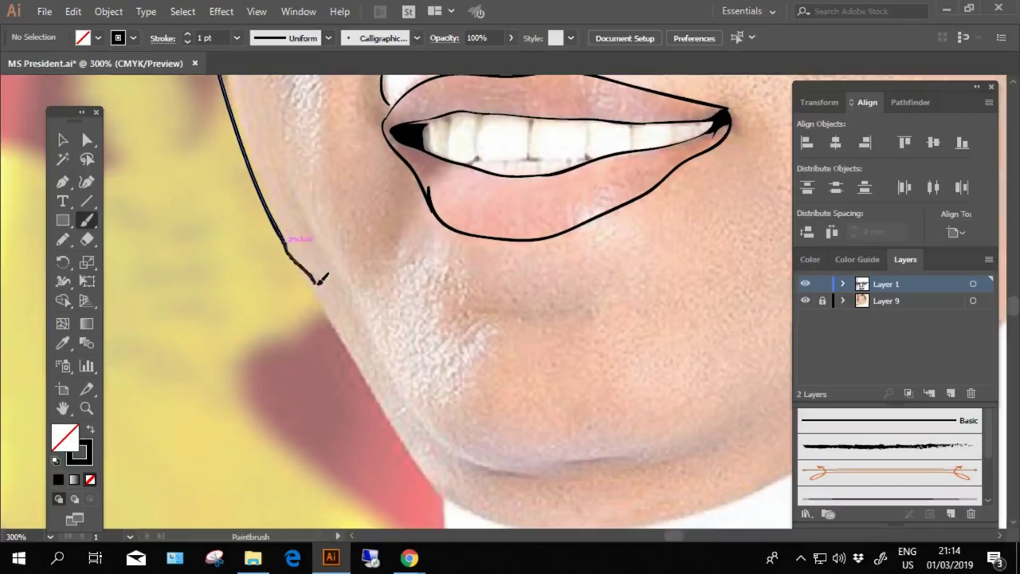
{"action": "left_click_drag", "start_coordinate": [382, 393], "coordinate": [386, 395]}
Draw the neck outline below the right ear and move the view to the ear
{"action": "scroll", "coordinate": [527, 311], "scroll_direction": "right", "scroll_amount": 10}
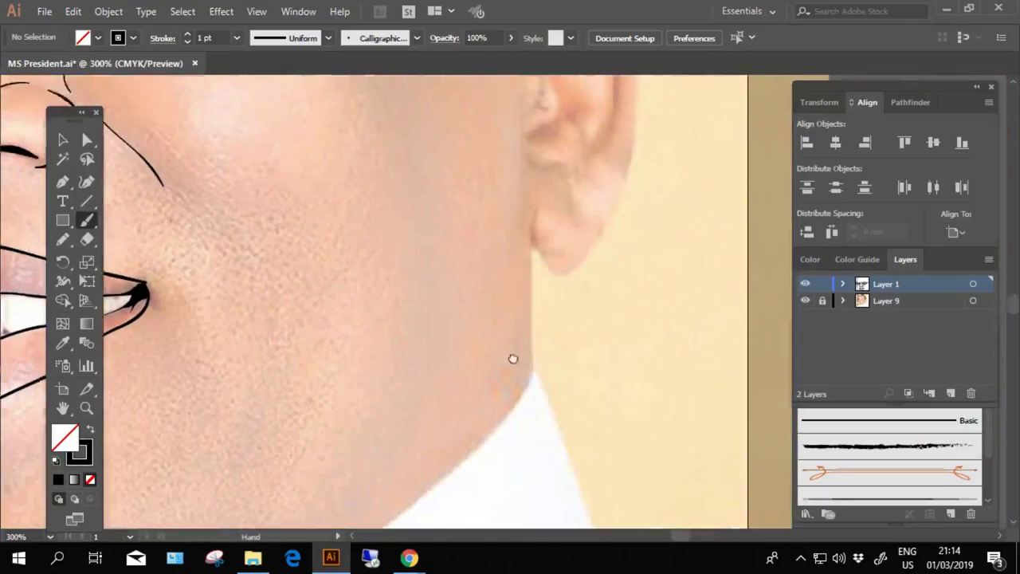
{"action": "mouse_move", "coordinate": [510, 231]}
{"action": "left_mouse_down"}
{"action": "mouse_move", "coordinate": [510, 372]}
{"action": "mouse_move", "coordinate": [439, 495]}
{"action": "left_mouse_up"}
{"action": "scroll", "coordinate": [470, 279], "scroll_direction": "right", "scroll_amount": 2}
{"action": "scroll", "coordinate": [470, 279], "scroll_direction": "up", "scroll_amount": 1}
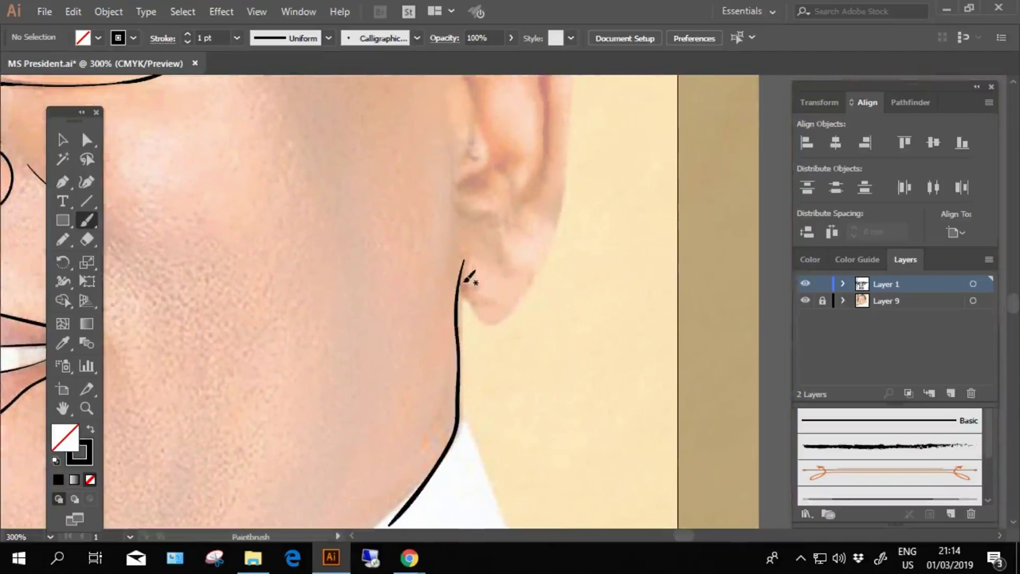
{"action": "scroll", "coordinate": [630, 154], "scroll_direction": "up", "scroll_amount": 5}
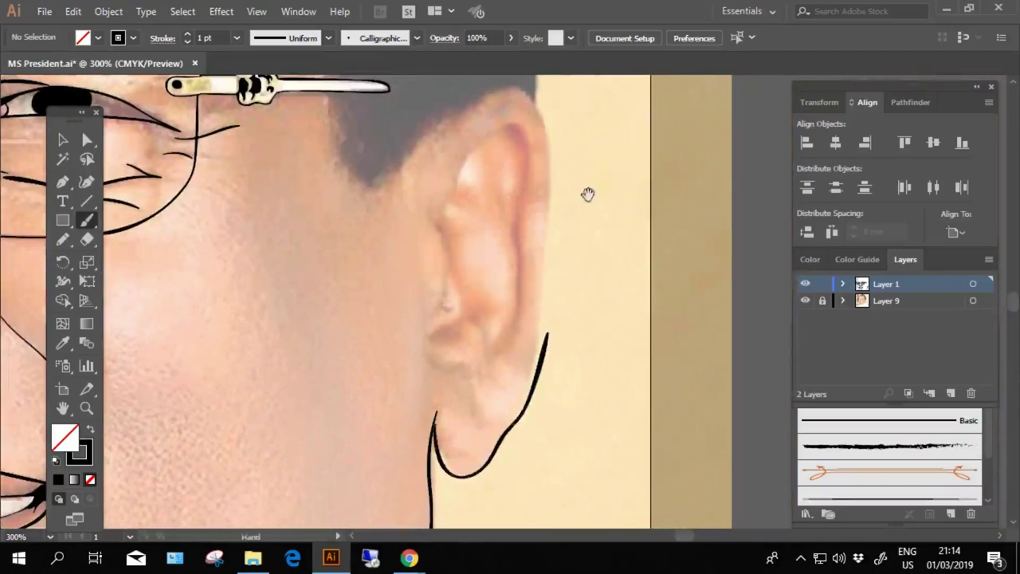
{"action": "scroll", "coordinate": [587, 193], "scroll_direction": "up", "scroll_amount": 2}
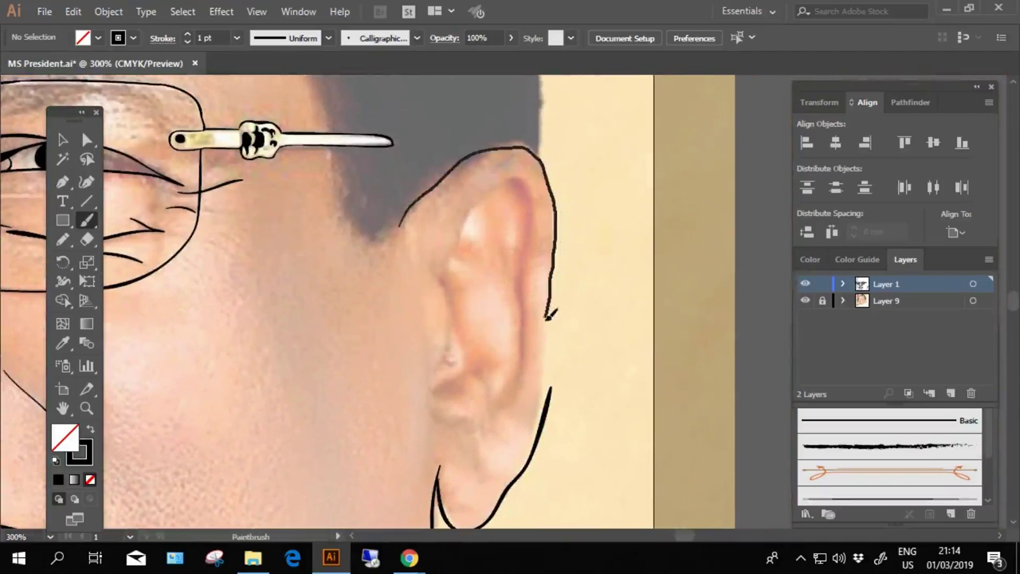
{"action": "scroll", "coordinate": [465, 218], "scroll_direction": "left", "scroll_amount": 3}
{"action": "scroll", "coordinate": [465, 219], "scroll_direction": "down", "scroll_amount": 1}
{"action": "scroll", "coordinate": [510, 231], "scroll_direction": "right", "scroll_amount": 3}
{"action": "scroll", "coordinate": [510, 231], "scroll_direction": "up", "scroll_amount": 1}
{"action": "scroll", "coordinate": [483, 245], "scroll_direction": "right", "scroll_amount": 2}
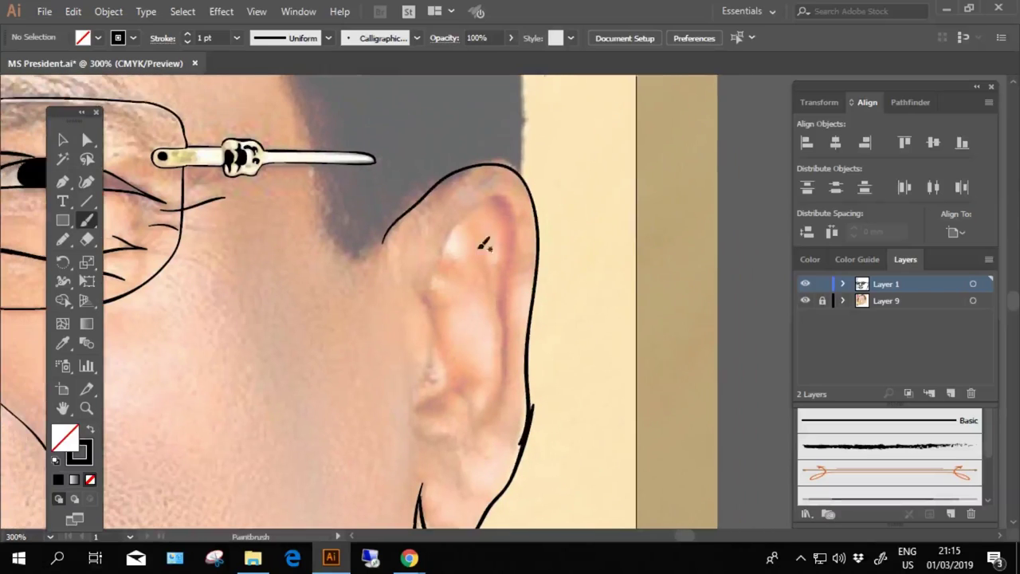
Trace the inner curves and folds of the right ear
{"action": "left_click_drag", "start_coordinate": [520, 237], "coordinate": [498, 415]}
{"action": "scroll", "coordinate": [463, 263], "scroll_direction": "down", "scroll_amount": 3}
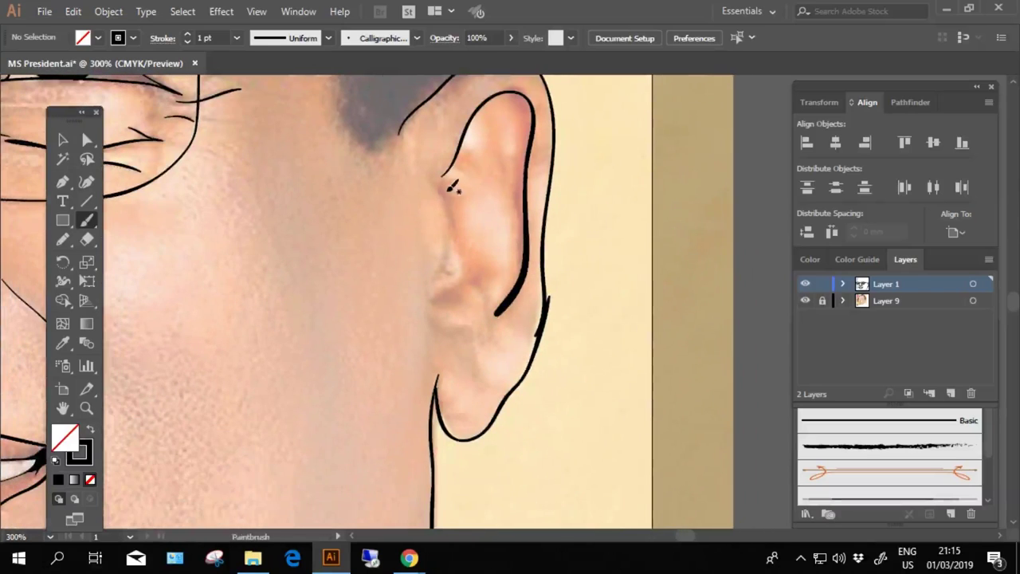
{"action": "mouse_move", "coordinate": [456, 186]}
{"action": "left_mouse_down"}
{"action": "mouse_move", "coordinate": [430, 307]}
{"action": "mouse_move", "coordinate": [462, 297]}
{"action": "mouse_move", "coordinate": [444, 340]}
{"action": "left_mouse_up"}
{"action": "scroll", "coordinate": [478, 303], "scroll_direction": "down", "scroll_amount": 2}
{"action": "scroll", "coordinate": [457, 313], "scroll_direction": "up", "scroll_amount": 3}
{"action": "scroll", "coordinate": [446, 335], "scroll_direction": "up", "scroll_amount": 2}
{"action": "scroll", "coordinate": [391, 213], "scroll_direction": "down", "scroll_amount": 2}
{"action": "scroll", "coordinate": [391, 213], "scroll_direction": "right", "scroll_amount": 1}
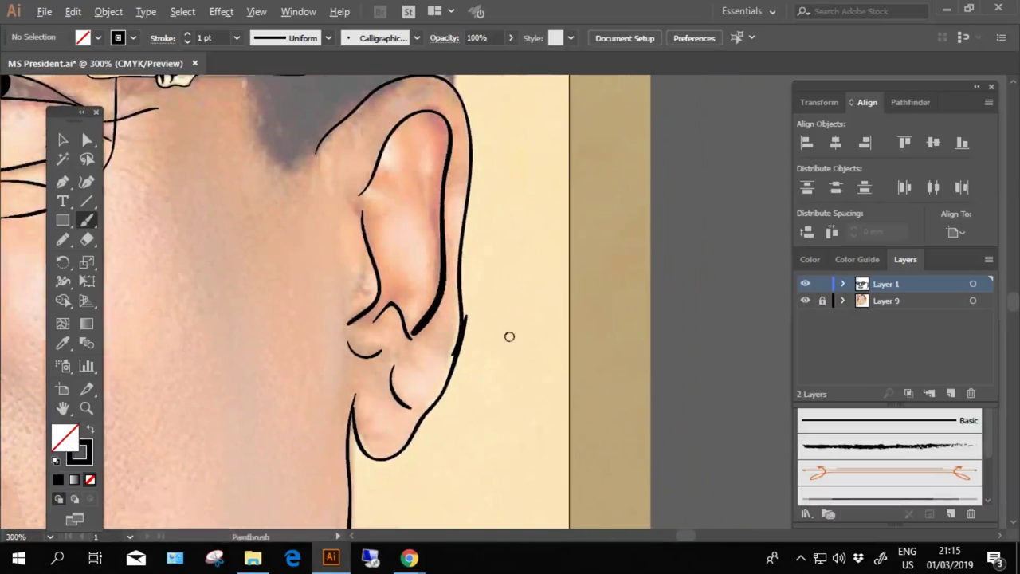
{"action": "scroll", "coordinate": [509, 337], "scroll_direction": "up", "scroll_amount": 2}
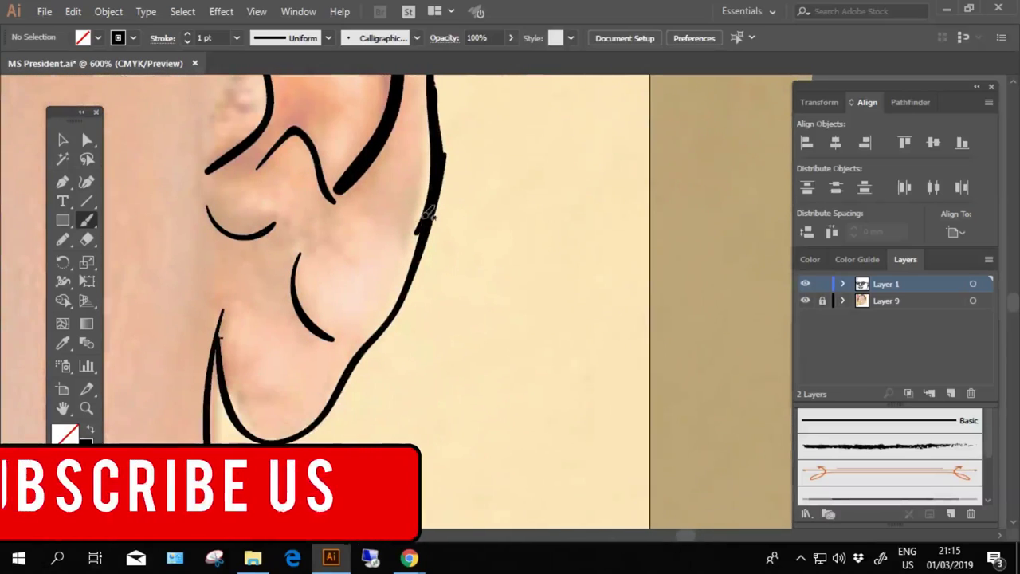
Trace the ear's outer rim with a thick stroke
{"action": "left_click_drag", "start_coordinate": [427, 216], "coordinate": [403, 294]}
{"action": "scroll", "coordinate": [424, 154], "scroll_direction": "up", "scroll_amount": 2}
{"action": "scroll", "coordinate": [424, 154], "scroll_direction": "right", "scroll_amount": 1}
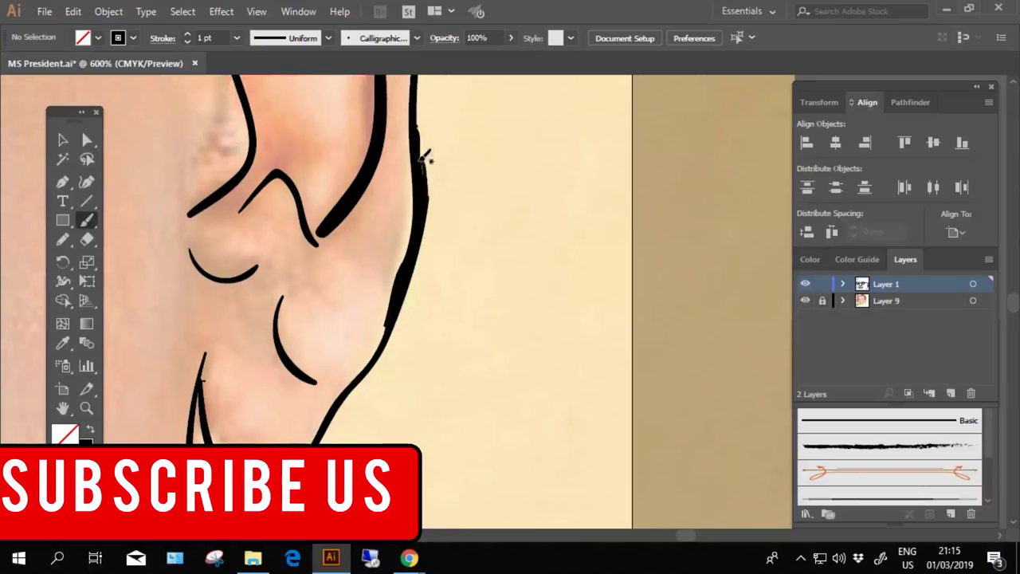
{"action": "scroll", "coordinate": [485, 143], "scroll_direction": "down", "scroll_amount": 2}
{"action": "scroll", "coordinate": [451, 290], "scroll_direction": "down", "scroll_amount": 3}
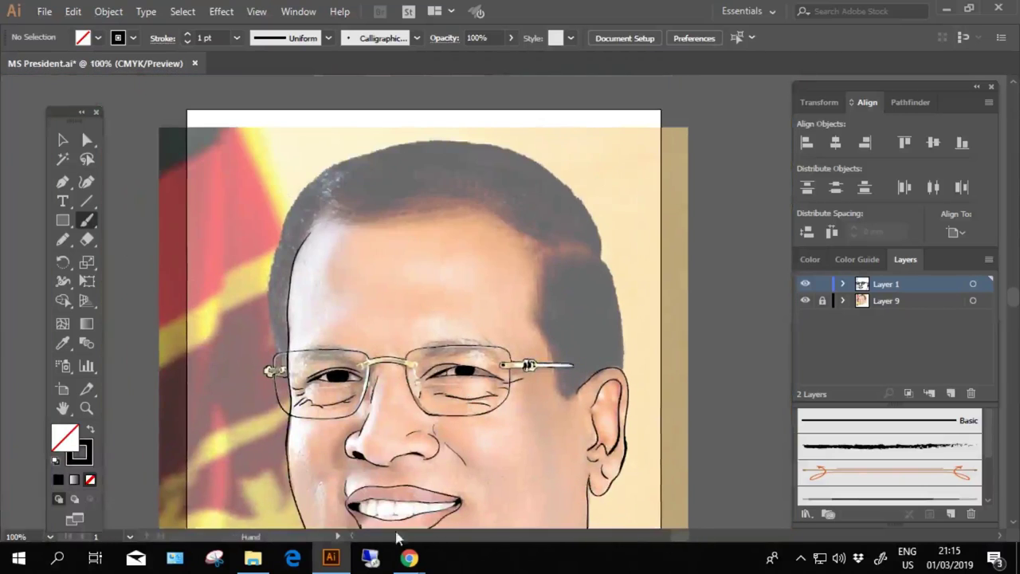
Undo the unfinished lower jaw stroke and a new jawline attempt
{"action": "scroll", "coordinate": [353, 292], "scroll_direction": "up", "scroll_amount": 3}
{"action": "scroll", "coordinate": [330, 235], "scroll_direction": "down", "scroll_amount": 1}
{"action": "scroll", "coordinate": [289, 166], "scroll_direction": "up", "scroll_amount": 1}
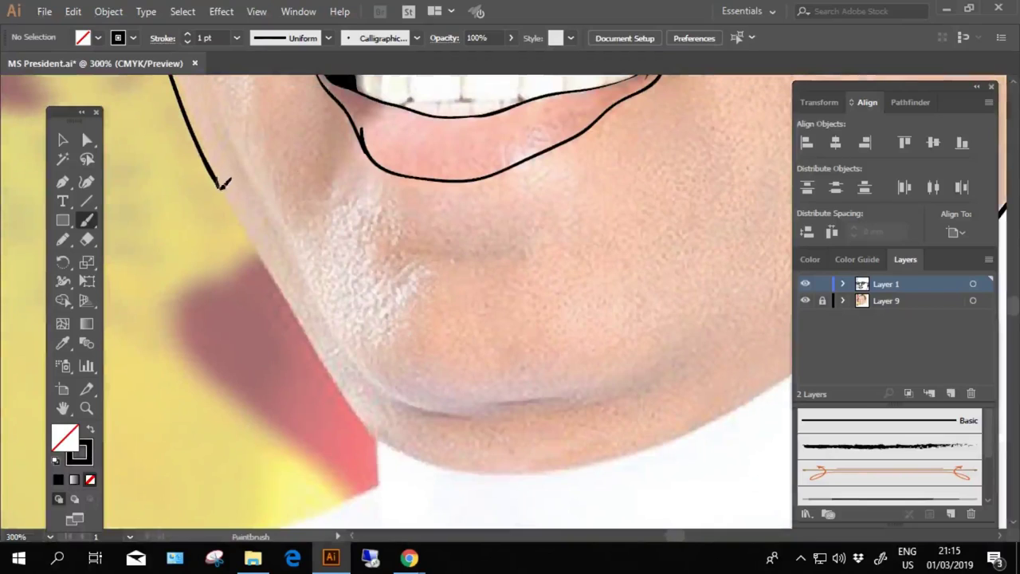
{"action": "key", "text": "ctrl+z"}
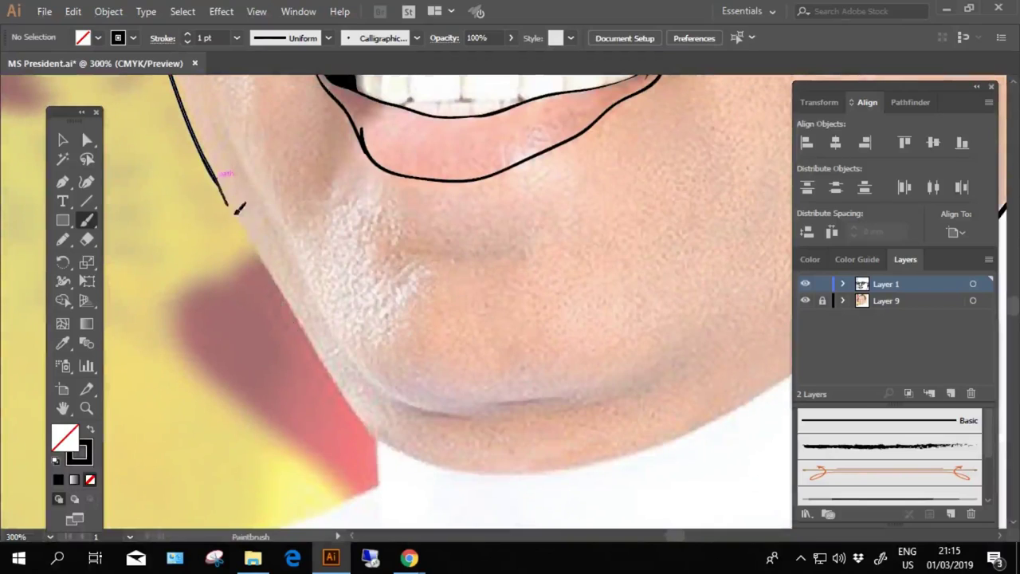
{"action": "left_click_drag", "start_coordinate": [225, 200], "coordinate": [311, 344]}
{"action": "key", "text": "ctrl+z"}
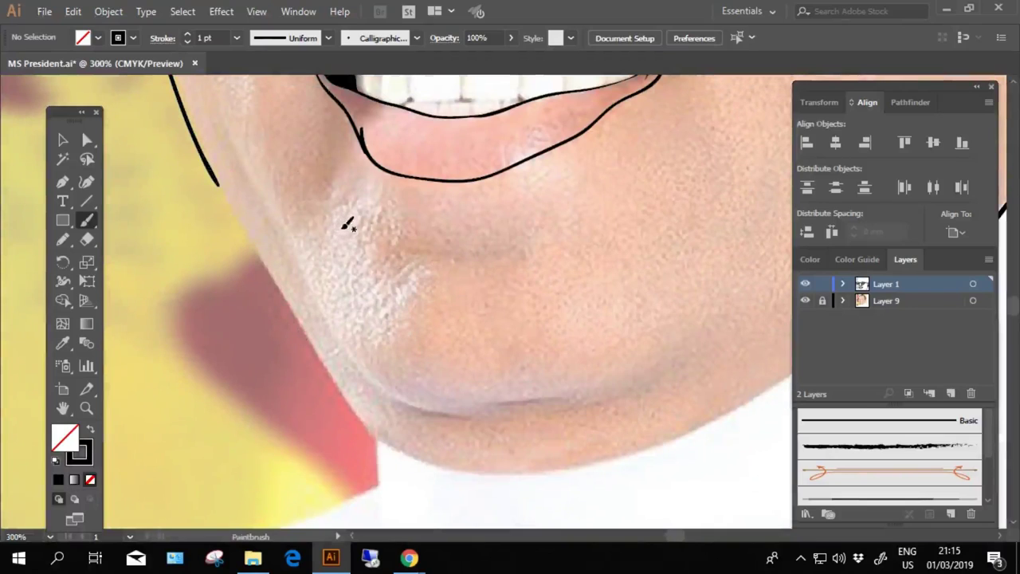
Brush the forehead hairline from the left temple across toward the right ear
{"action": "scroll", "coordinate": [416, 288], "scroll_direction": "up", "scroll_amount": 1}
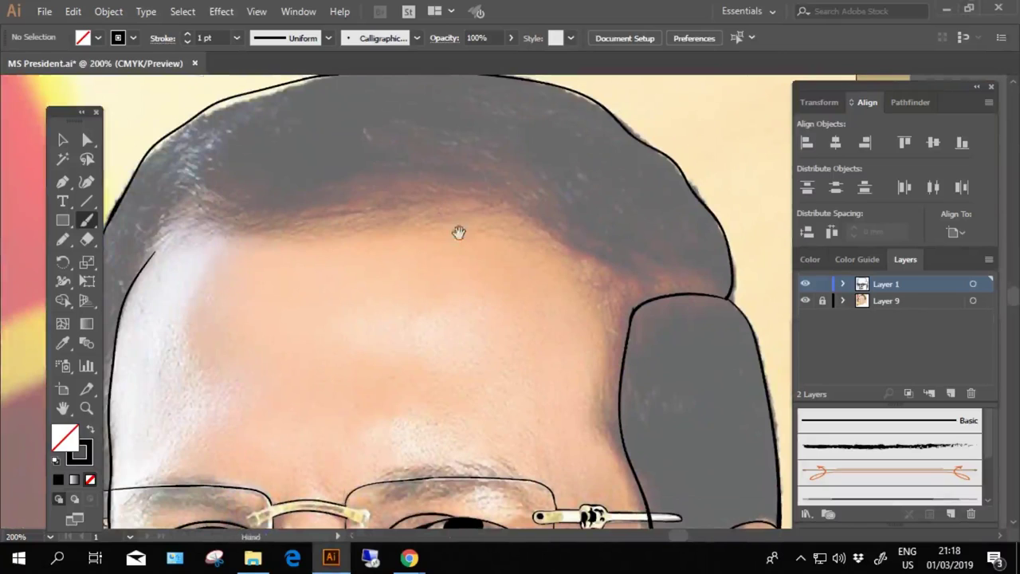
{"action": "mouse_move", "coordinate": [459, 232]}
{"action": "left_mouse_down"}
{"action": "mouse_move", "coordinate": [411, 227]}
{"action": "mouse_move", "coordinate": [537, 216]}
{"action": "left_mouse_up"}
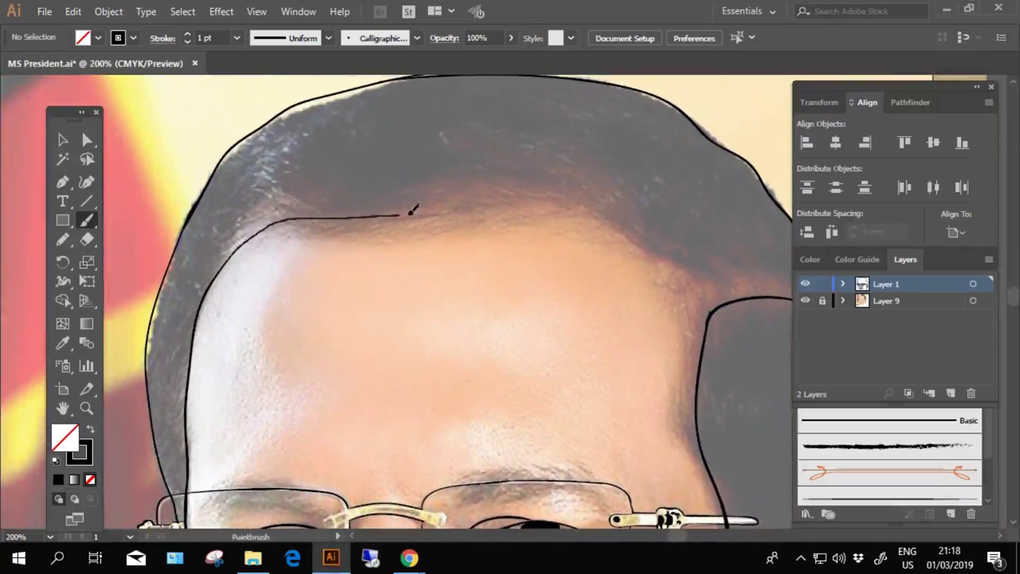
{"action": "left_click_drag", "start_coordinate": [784, 275], "coordinate": [597, 260]}
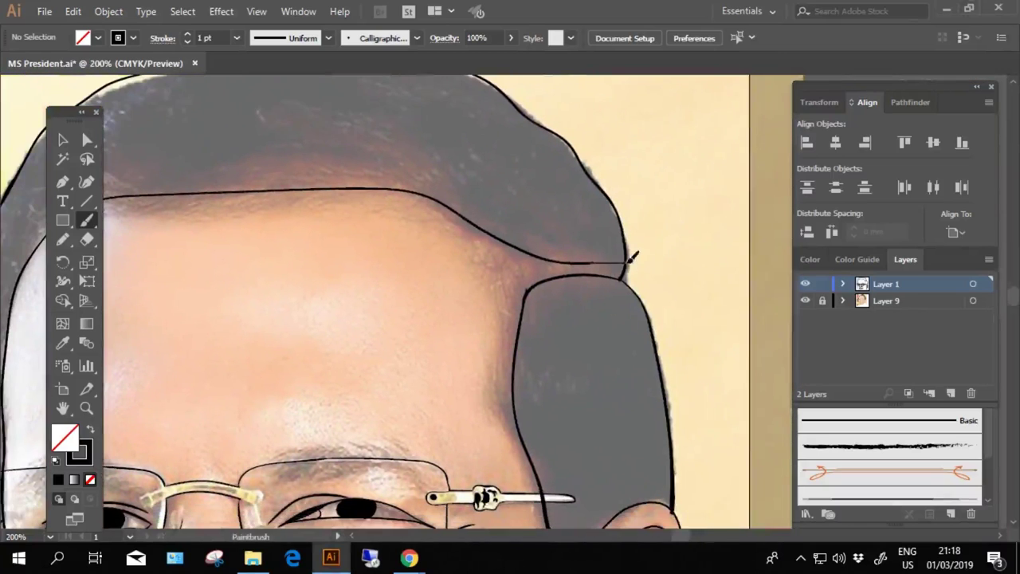
{"action": "scroll", "coordinate": [603, 221], "scroll_direction": "down", "scroll_amount": 4}
{"action": "scroll", "coordinate": [455, 228], "scroll_direction": "down", "scroll_amount": 4}
Draw jawline segments toward the chin, undoing overshooting strokes at the neck
{"action": "scroll", "coordinate": [467, 155], "scroll_direction": "down", "scroll_amount": 3}
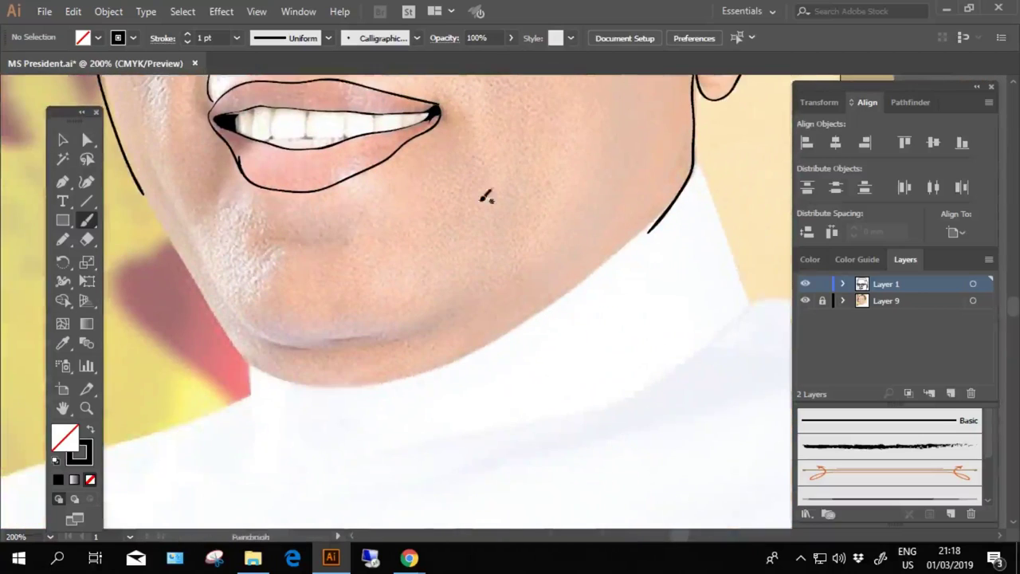
{"action": "scroll", "coordinate": [486, 198], "scroll_direction": "down", "scroll_amount": 1}
{"action": "key", "text": "ctrl+z"}
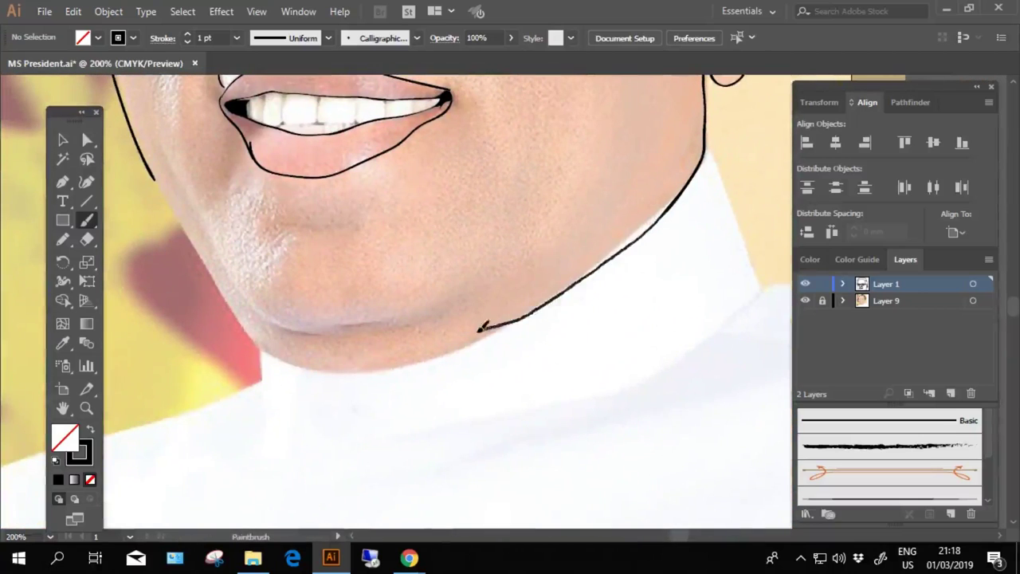
{"action": "key", "text": "ctrl+z"}
{"action": "key", "text": "ctrl+z"}
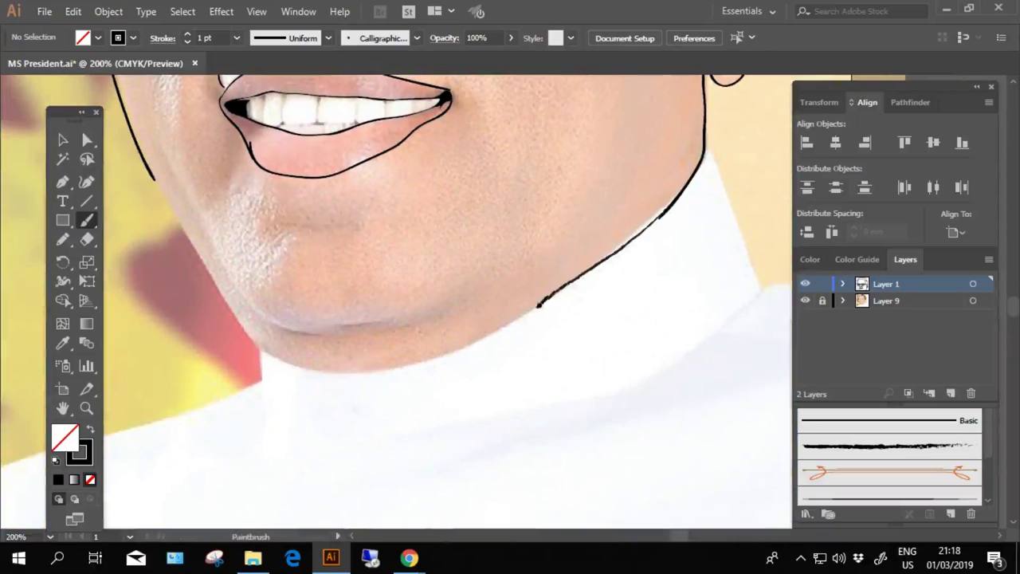
{"action": "left_click_drag", "start_coordinate": [539, 305], "coordinate": [462, 341]}
{"action": "key", "text": "ctrl+z"}
{"action": "mouse_move", "coordinate": [663, 214]}
{"action": "left_mouse_down"}
{"action": "mouse_move", "coordinate": [487, 335]}
{"action": "mouse_move", "coordinate": [646, 263]}
{"action": "mouse_move", "coordinate": [398, 234]}
{"action": "mouse_move", "coordinate": [566, 270]}
{"action": "mouse_move", "coordinate": [399, 232]}
{"action": "left_mouse_up"}
{"action": "key", "text": "ctrl+z"}
{"action": "key", "text": "ctrl+z"}
{"action": "left_click_drag", "start_coordinate": [362, 84], "coordinate": [369, 324]}
{"action": "key", "text": "ctrl+z"}
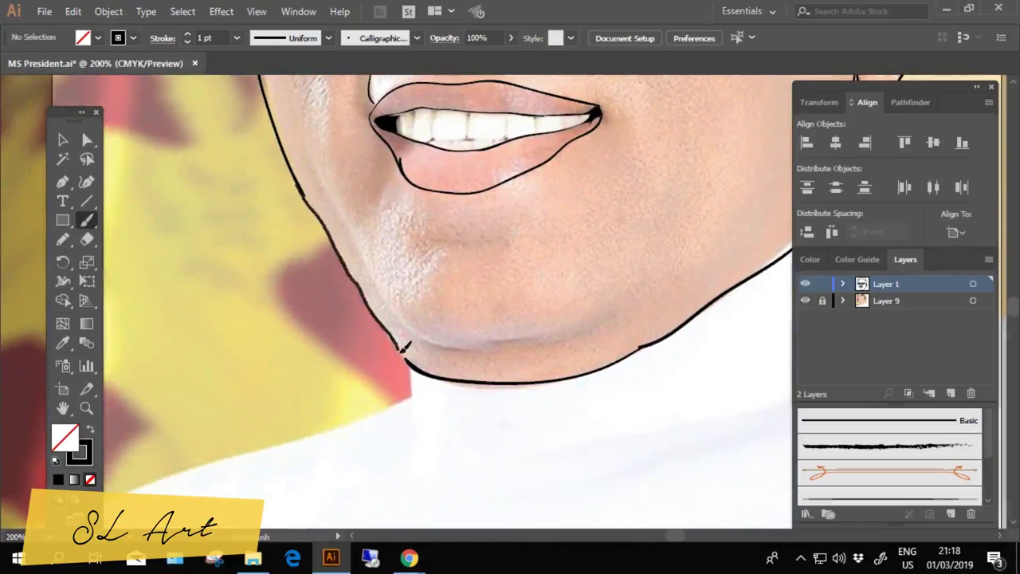
Bridge the gap between the cheek line and the chin with a thinner jaw stroke
{"action": "key", "text": "ctrl+z"}
{"action": "scroll", "coordinate": [357, 235], "scroll_direction": "up", "scroll_amount": 1}
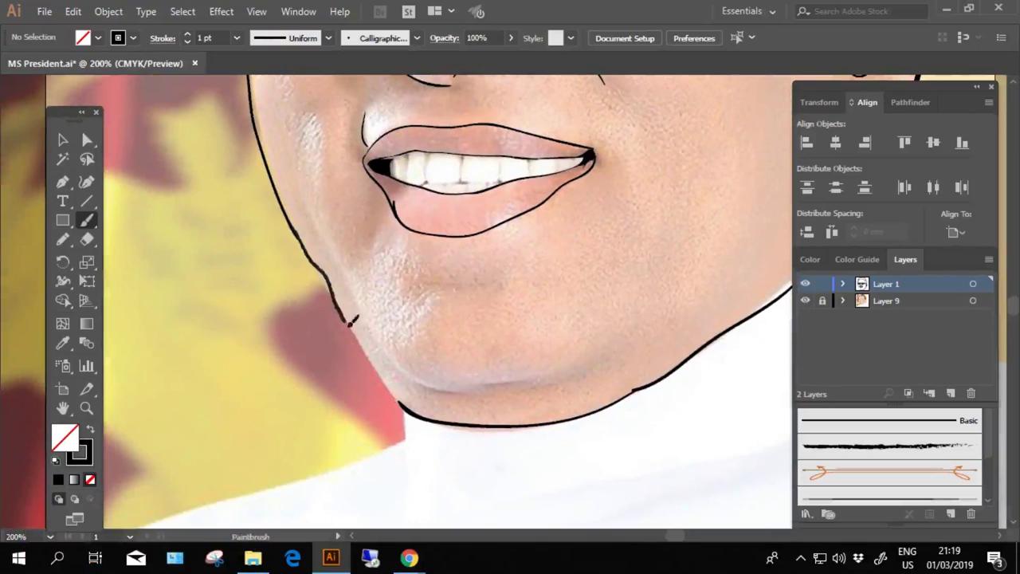
{"action": "mouse_move", "coordinate": [351, 320]}
{"action": "left_mouse_down"}
{"action": "mouse_move", "coordinate": [408, 393]}
{"action": "mouse_move", "coordinate": [434, 407]}
{"action": "left_mouse_up"}
{"action": "key", "text": "ctrl+z"}
{"action": "scroll", "coordinate": [382, 232], "scroll_direction": "left", "scroll_amount": 1}
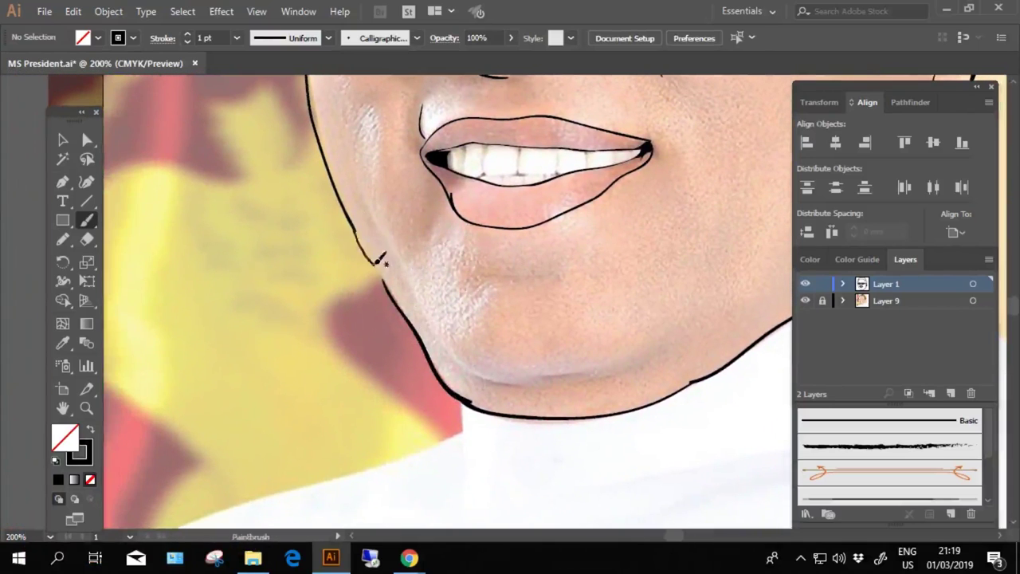
{"action": "key", "text": "ctrl+z"}
{"action": "left_click_drag", "start_coordinate": [351, 223], "coordinate": [399, 295]}
{"action": "key", "text": "ctrl+z"}
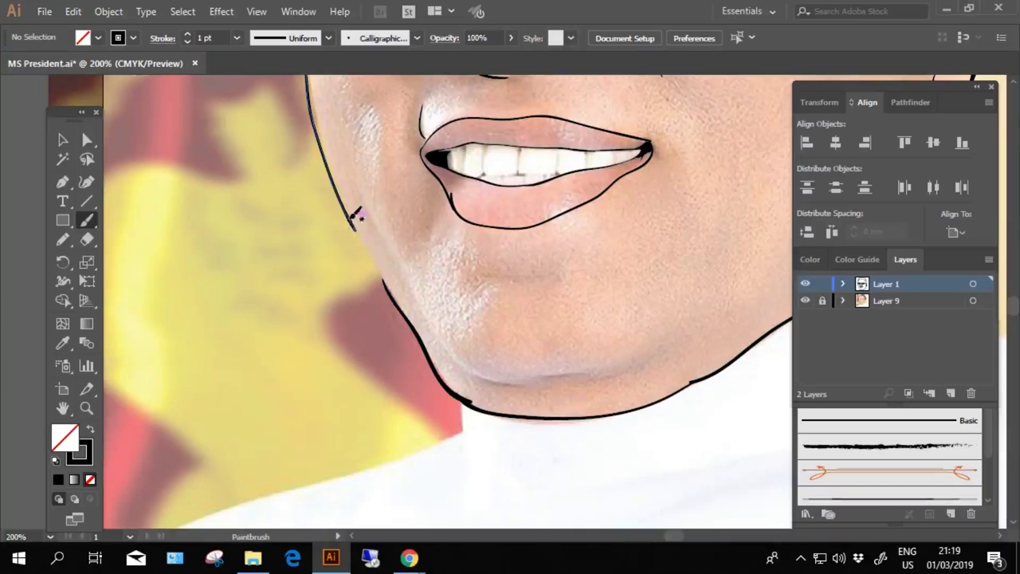
{"action": "left_click_drag", "start_coordinate": [351, 225], "coordinate": [391, 280]}
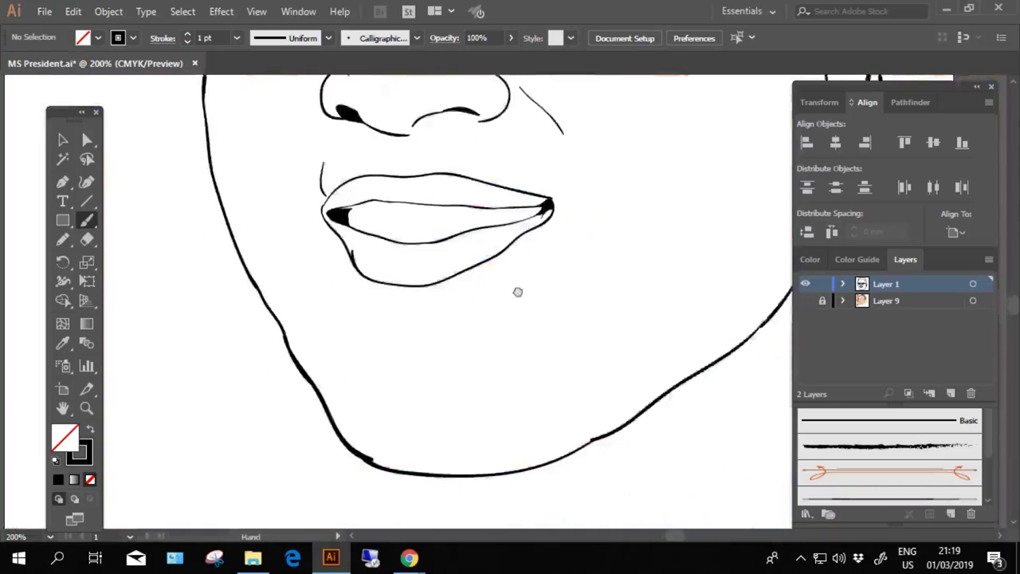
{"action": "key", "text": "ctrl+z"}
{"action": "left_click_drag", "start_coordinate": [322, 280], "coordinate": [323, 281]}
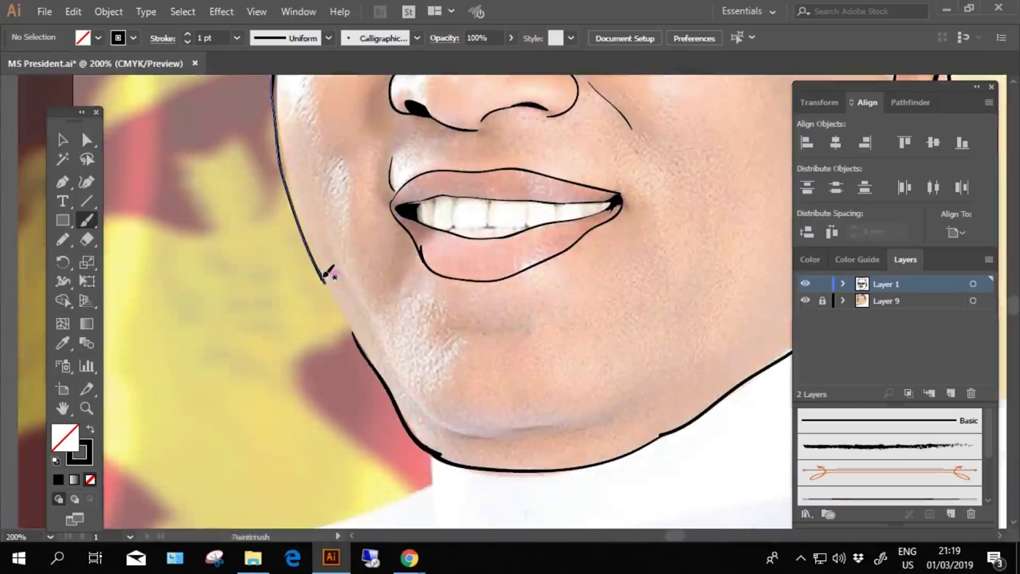
{"action": "left_click_drag", "start_coordinate": [433, 358], "coordinate": [400, 276]}
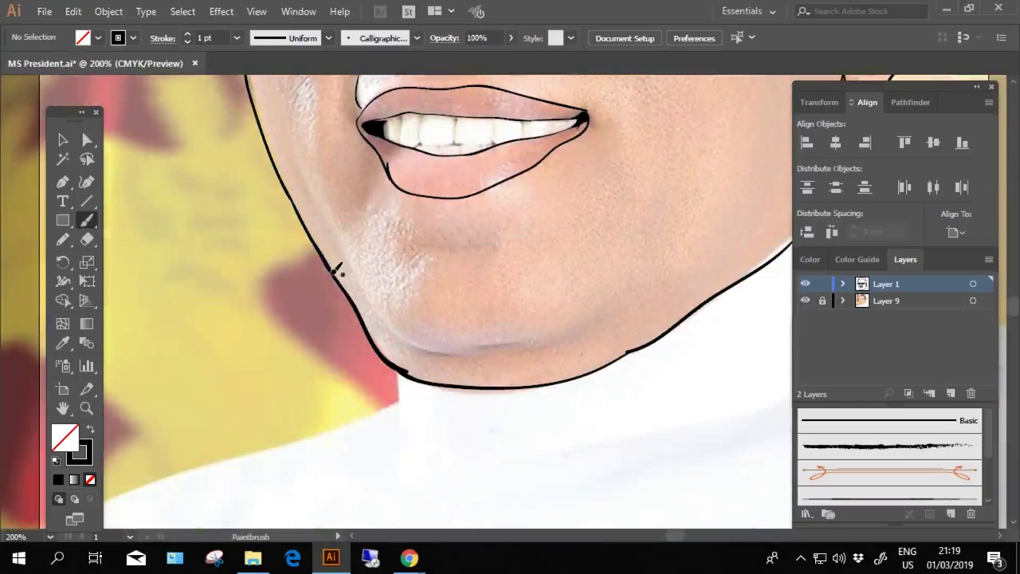
Toggle the photo layer off and on to check the jawline, then zoom out
{"action": "left_click", "coordinate": [806, 301]}
{"action": "left_click", "coordinate": [806, 301]}
{"action": "key", "text": "ctrl+minus"}
Add short curved strokes for the chin crease, left jaw and a cheek mark
{"action": "key", "text": "ctrl+0"}
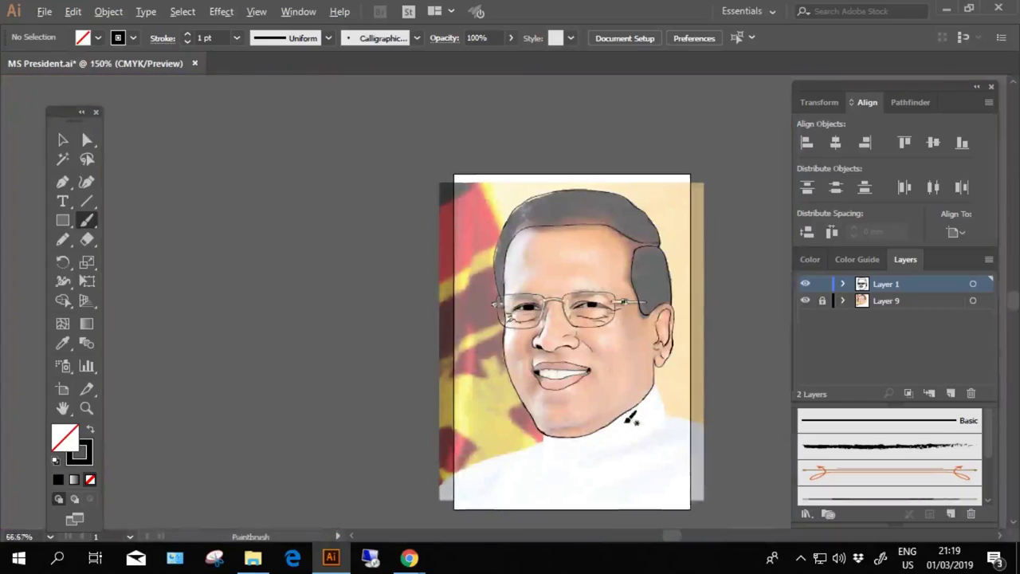
{"action": "scroll", "coordinate": [507, 303], "scroll_direction": "up", "scroll_amount": 5}
{"action": "scroll", "coordinate": [410, 269], "scroll_direction": "up", "scroll_amount": 2}
{"action": "left_click_drag", "start_coordinate": [319, 262], "coordinate": [442, 311]}
{"action": "left_click_drag", "start_coordinate": [496, 308], "coordinate": [597, 278]}
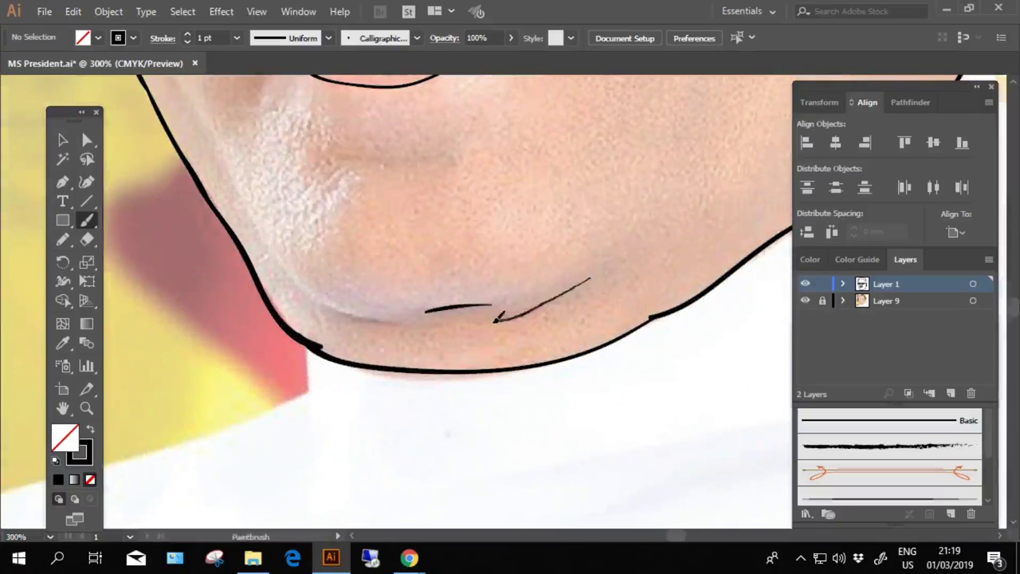
{"action": "left_click_drag", "start_coordinate": [446, 279], "coordinate": [580, 311]}
{"action": "mouse_move", "coordinate": [538, 356]}
{"action": "left_mouse_down"}
{"action": "mouse_move", "coordinate": [395, 273]}
{"action": "mouse_move", "coordinate": [429, 380]}
{"action": "left_mouse_up"}
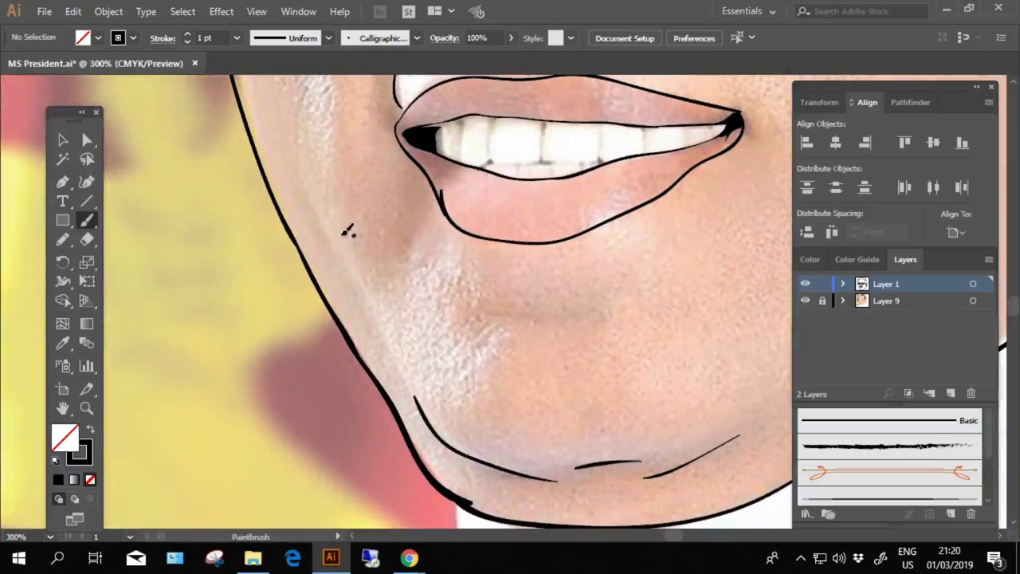
{"action": "scroll", "coordinate": [283, 285], "scroll_direction": "up", "scroll_amount": 5}
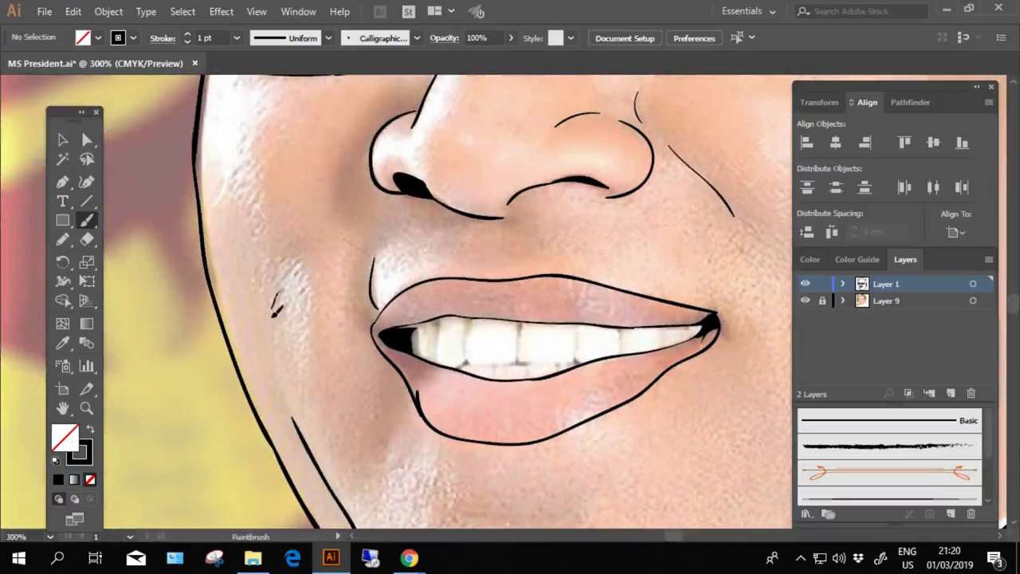
{"action": "scroll", "coordinate": [554, 415], "scroll_direction": "down", "scroll_amount": 5}
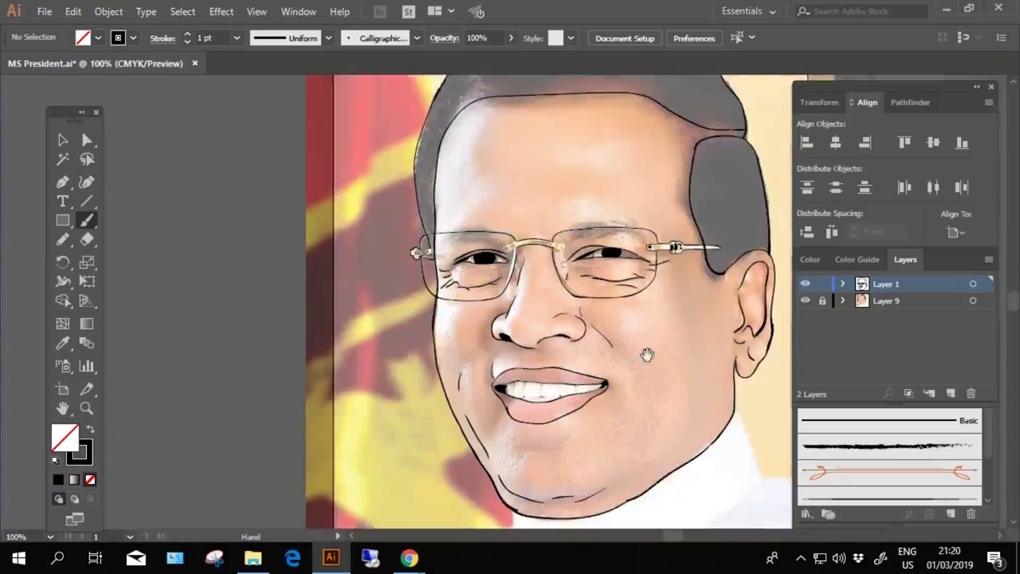
Pencil a black-filled, no-stroke shadow shape beside the nose bridge
{"action": "scroll", "coordinate": [511, 297], "scroll_direction": "up", "scroll_amount": 1}
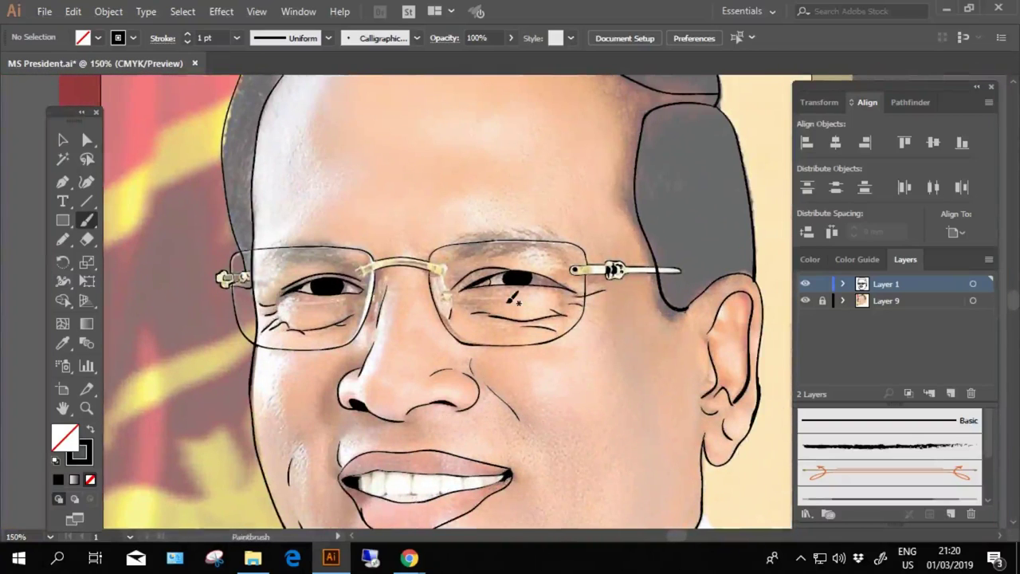
{"action": "scroll", "coordinate": [351, 313], "scroll_direction": "up", "scroll_amount": 3}
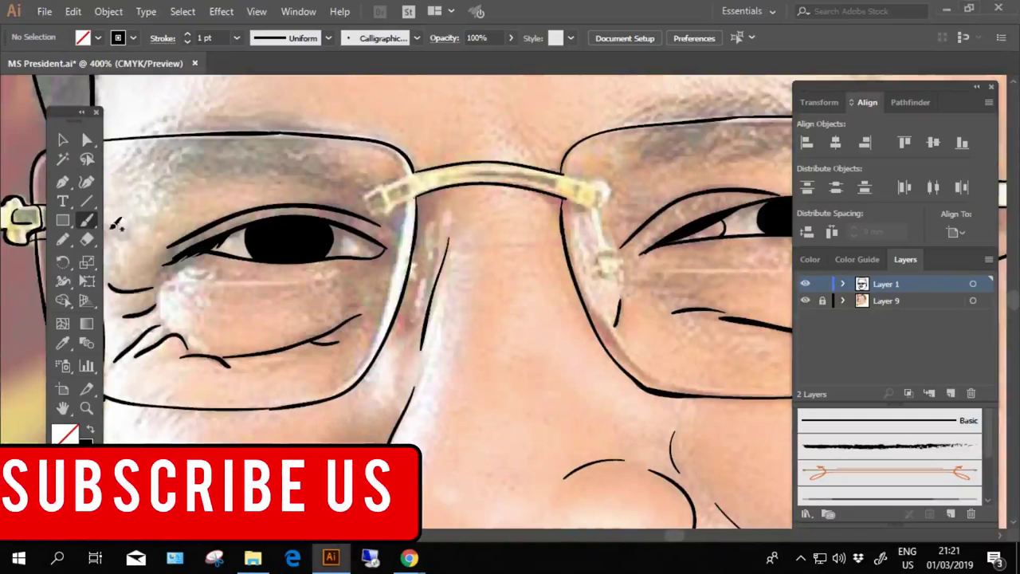
{"action": "scroll", "coordinate": [342, 322], "scroll_direction": "up", "scroll_amount": 1}
{"action": "scroll", "coordinate": [479, 275], "scroll_direction": "up", "scroll_amount": 1}
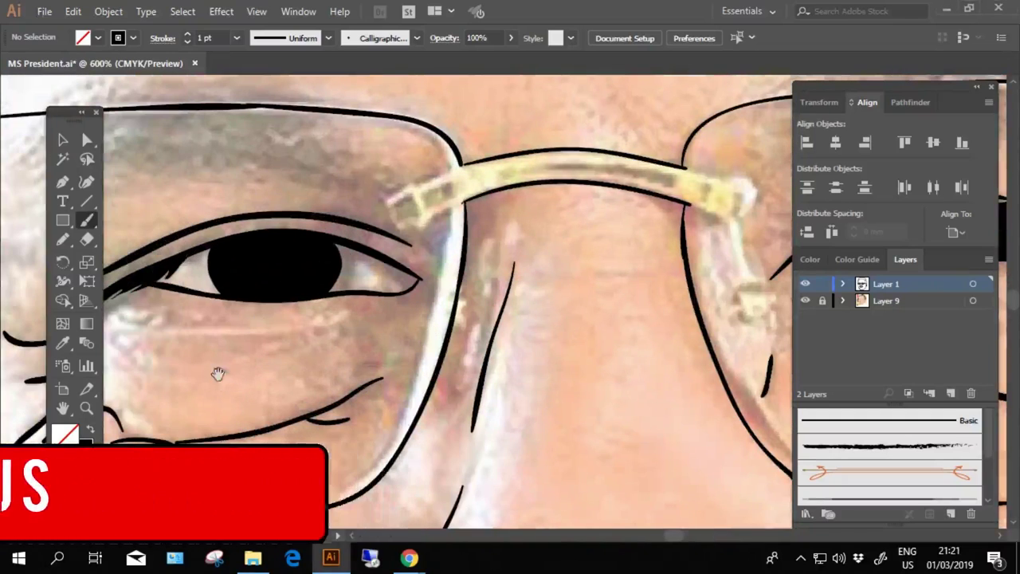
{"action": "scroll", "coordinate": [239, 359], "scroll_direction": "up", "scroll_amount": 1}
{"action": "key", "text": "n"}
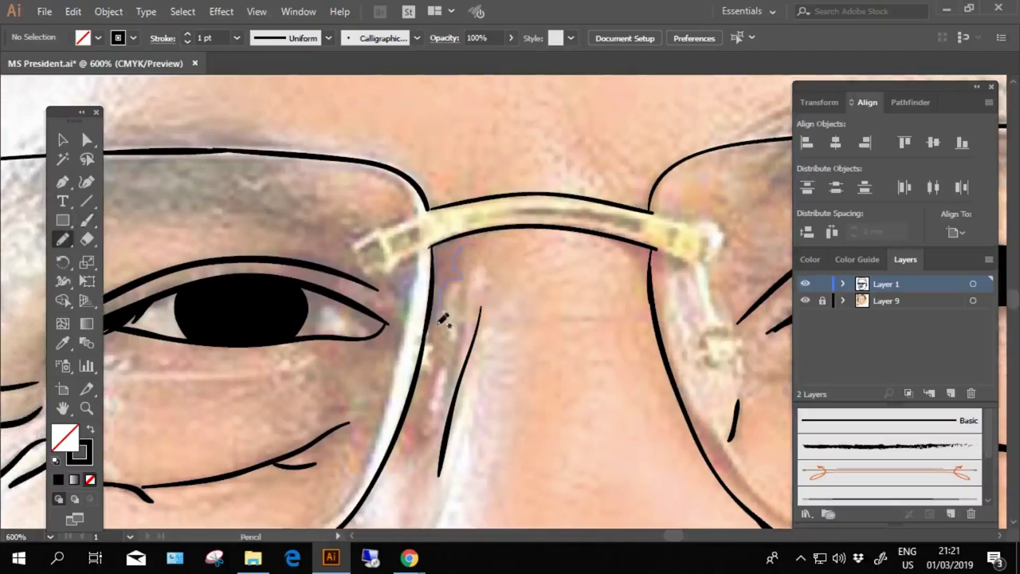
{"action": "left_click_drag", "start_coordinate": [451, 242], "coordinate": [453, 241]}
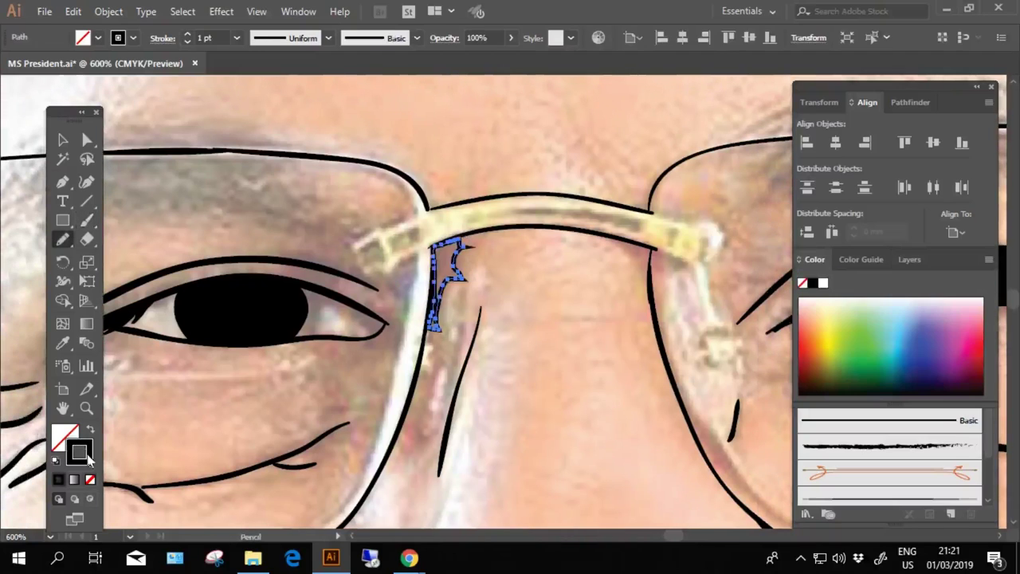
{"action": "key", "text": "shift+x"}
{"action": "left_click_drag", "start_coordinate": [394, 321], "coordinate": [331, 321]}
{"action": "left_click", "coordinate": [473, 289], "text": "ctrl"}
Extend the nose shadow upward under the glasses bridge
{"action": "scroll", "coordinate": [431, 297], "scroll_direction": "up", "scroll_amount": 1}
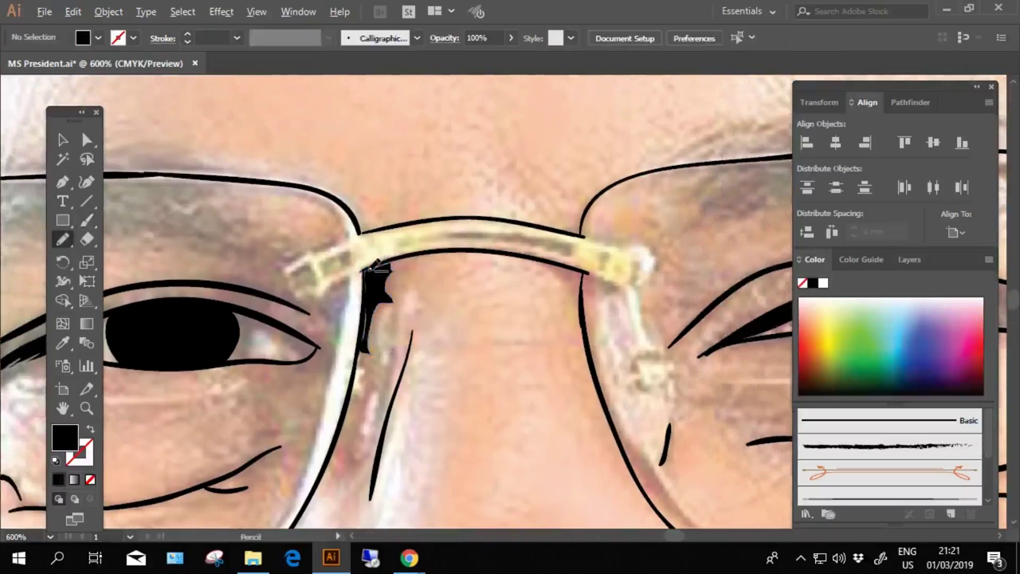
{"action": "scroll", "coordinate": [430, 297], "scroll_direction": "up", "scroll_amount": 1}
{"action": "scroll", "coordinate": [402, 235], "scroll_direction": "up", "scroll_amount": 1}
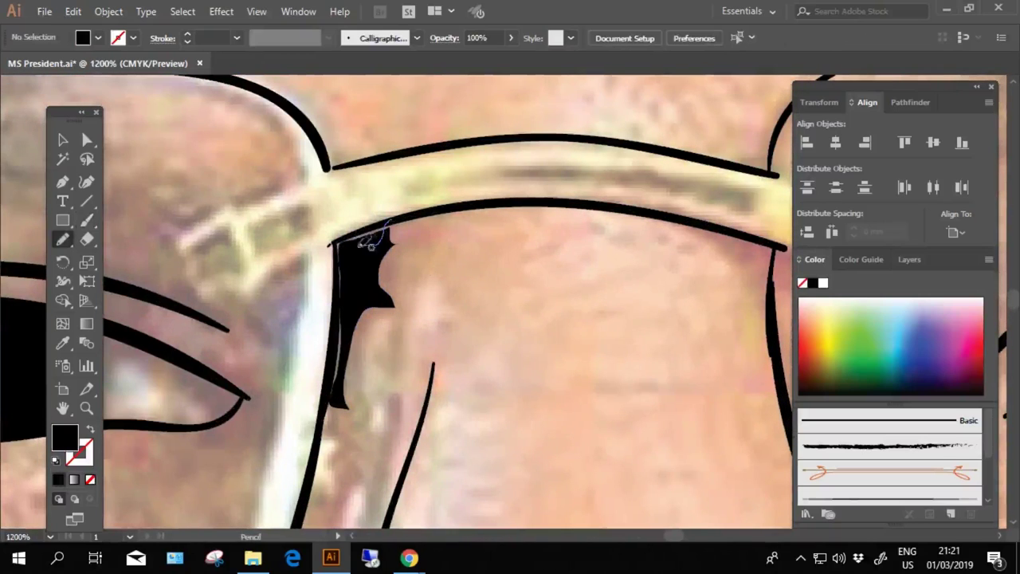
{"action": "mouse_move", "coordinate": [365, 227]}
{"action": "left_mouse_down"}
{"action": "mouse_move", "coordinate": [337, 242]}
{"action": "mouse_move", "coordinate": [338, 321]}
{"action": "left_mouse_up"}
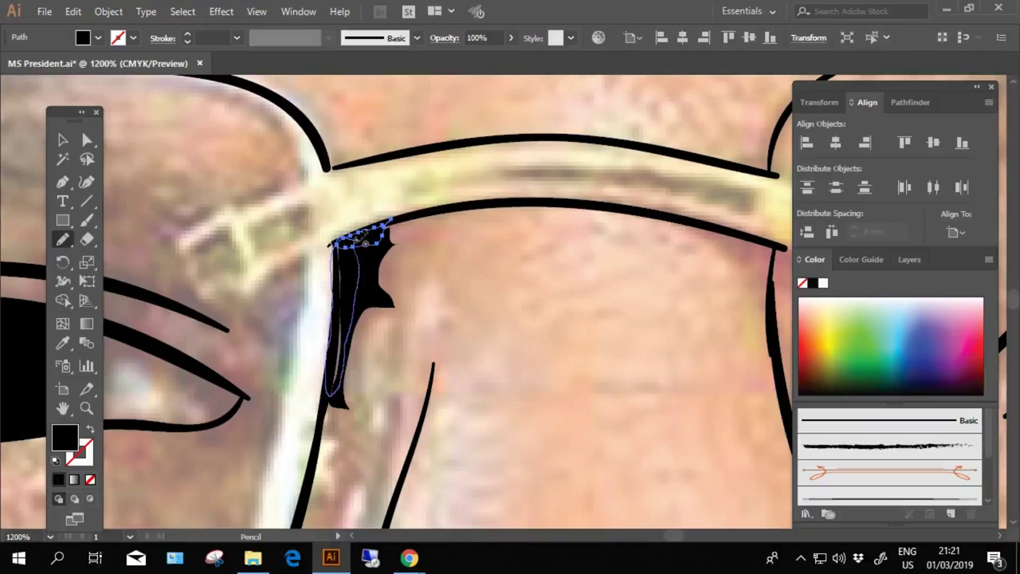
{"action": "mouse_move", "coordinate": [364, 243]}
{"action": "left_mouse_down"}
{"action": "mouse_move", "coordinate": [382, 276]}
{"action": "mouse_move", "coordinate": [378, 263]}
{"action": "left_mouse_up"}
Draw a Paintbrush line along the side of the nose
{"action": "key", "text": "b"}
{"action": "left_click_drag", "start_coordinate": [462, 187], "coordinate": [455, 312]}
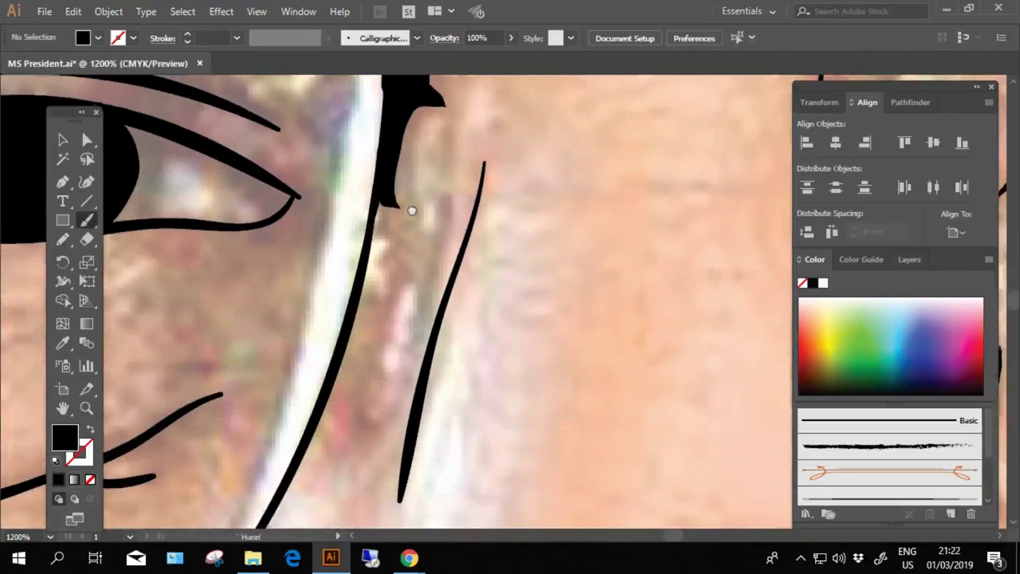
{"action": "left_click_drag", "start_coordinate": [437, 169], "coordinate": [392, 322]}
Zoom and pan to frame the left eye and eyebrow
{"action": "key", "text": "ctrl+minus"}
{"action": "key", "text": "ctrl+minus"}
{"action": "key", "text": "ctrl+minus"}
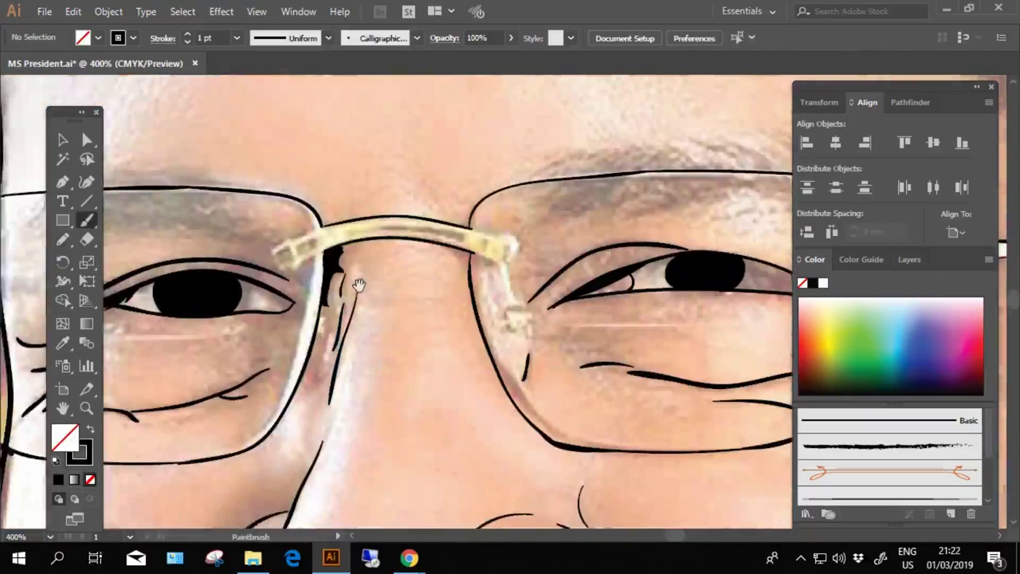
{"action": "left_click_drag", "start_coordinate": [359, 285], "coordinate": [364, 257]}
{"action": "key", "text": "ctrl+plus"}
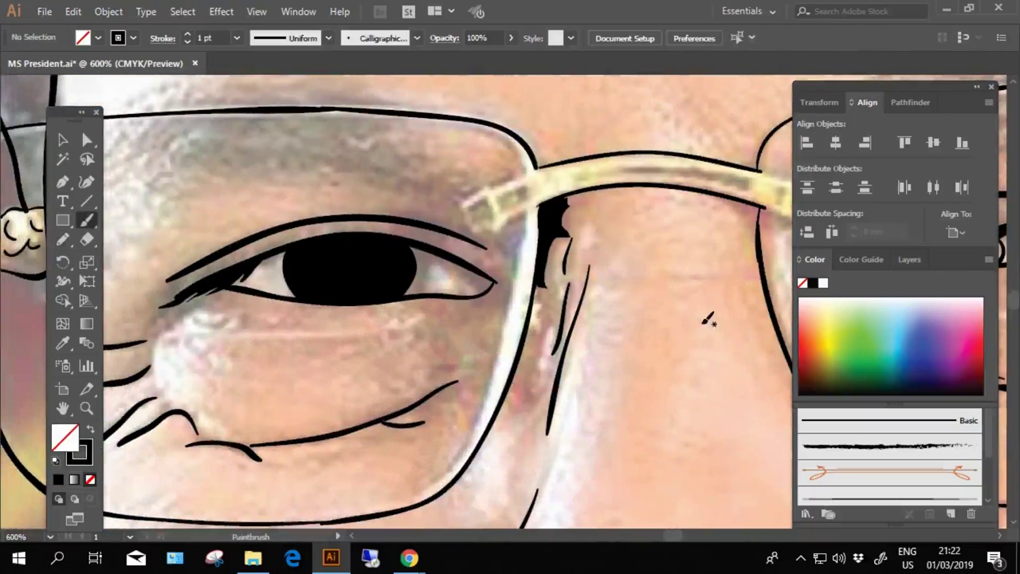
{"action": "left_click_drag", "start_coordinate": [142, 211], "coordinate": [650, 328]}
{"action": "key", "text": "n"}
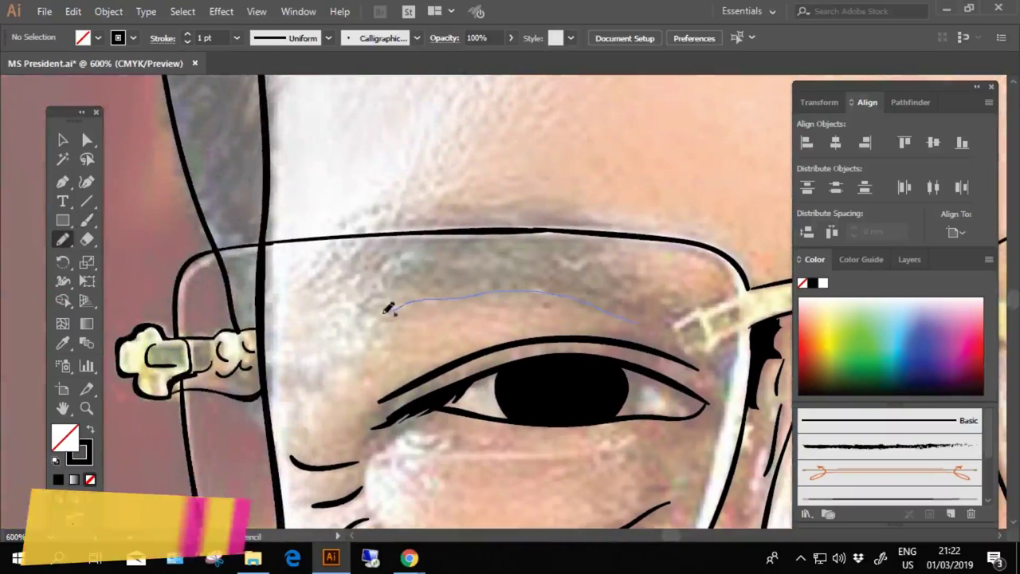
Outline the left eyebrow as a closed shape with black fill and no stroke
{"action": "left_click_drag", "start_coordinate": [520, 285], "coordinate": [308, 294]}
{"action": "key", "text": "ctrl+z"}
{"action": "left_click", "coordinate": [92, 459]}
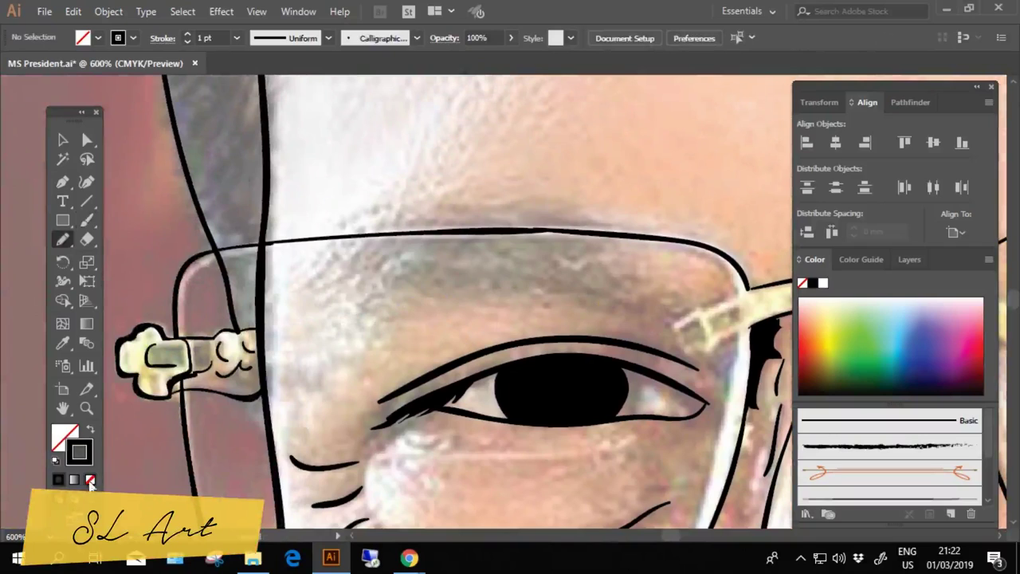
{"action": "key", "text": "shift+x"}
{"action": "key", "text": "x"}
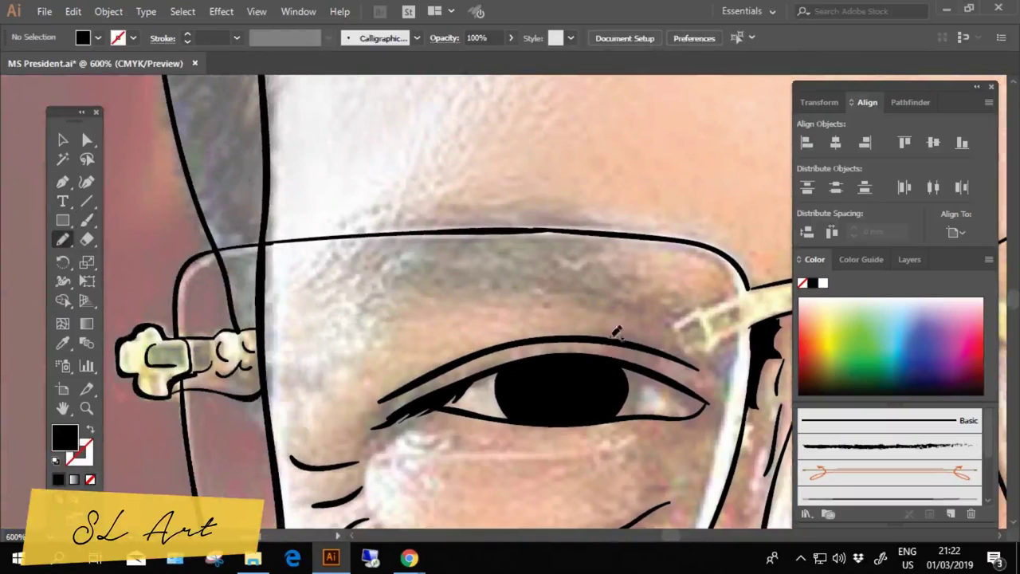
{"action": "left_click_drag", "start_coordinate": [647, 326], "coordinate": [587, 301]}
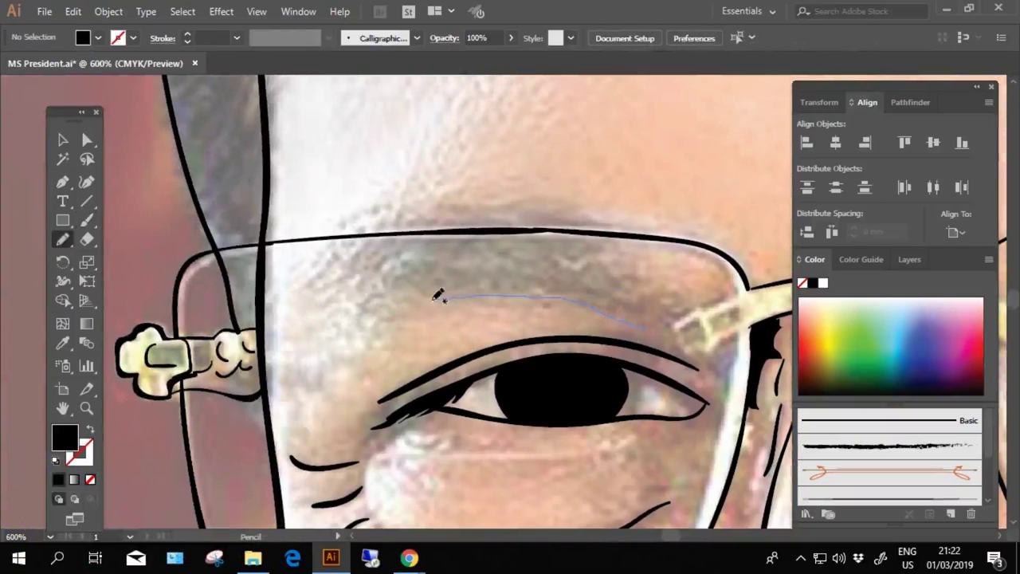
{"action": "left_click_drag", "start_coordinate": [345, 313], "coordinate": [303, 310]}
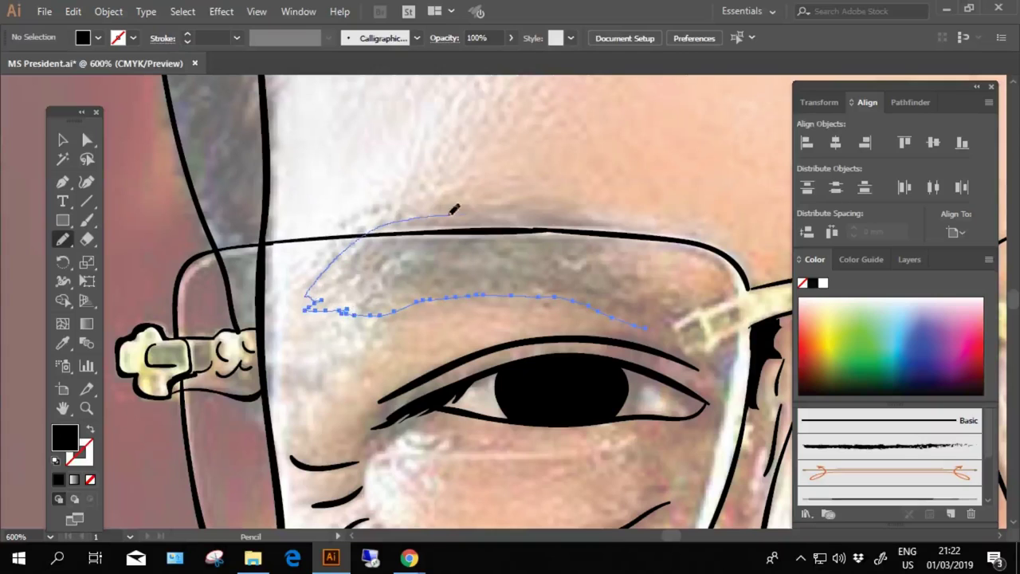
{"action": "left_click_drag", "start_coordinate": [658, 323], "coordinate": [663, 325]}
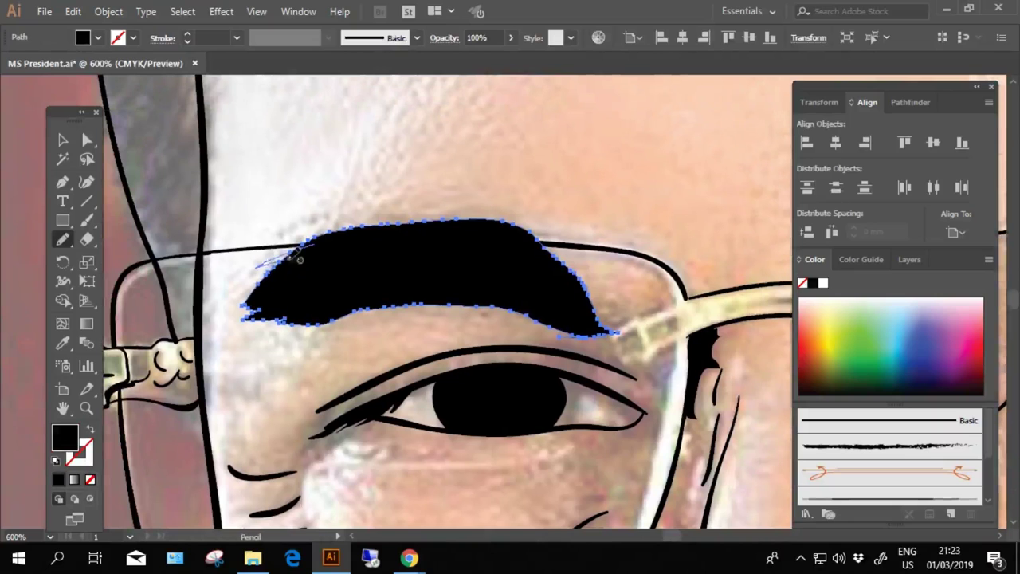
Add hair tufts along the eyebrow's upper edge and taper its inner tip
{"action": "left_click_drag", "start_coordinate": [300, 259], "coordinate": [329, 254]}
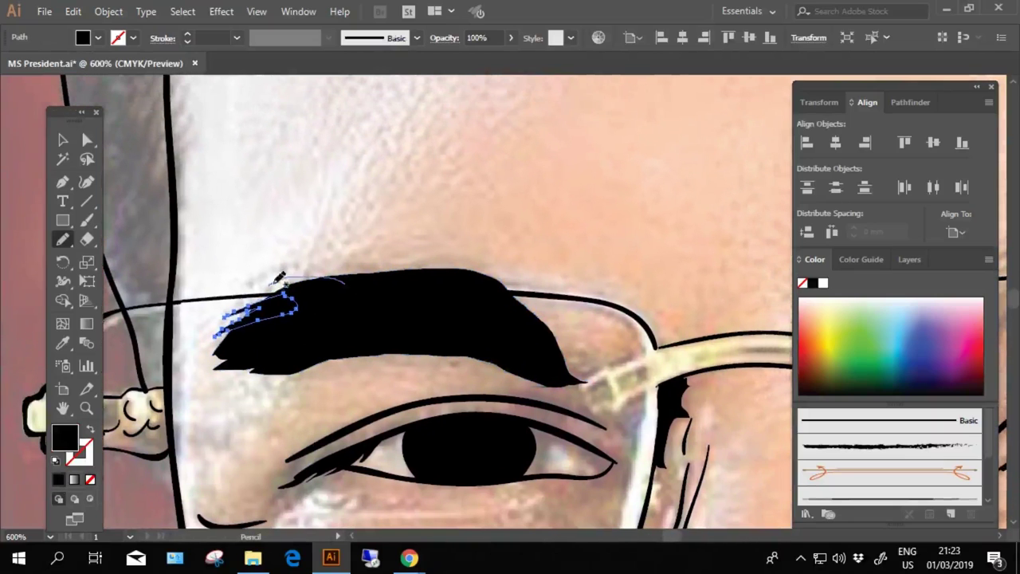
{"action": "left_click_drag", "start_coordinate": [279, 278], "coordinate": [275, 280]}
{"action": "mouse_move", "coordinate": [386, 338]}
{"action": "left_mouse_down"}
{"action": "mouse_move", "coordinate": [263, 326]}
{"action": "mouse_move", "coordinate": [273, 298]}
{"action": "left_mouse_up"}
{"action": "left_click_drag", "start_coordinate": [439, 311], "coordinate": [451, 312]}
{"action": "left_click_drag", "start_coordinate": [516, 315], "coordinate": [393, 303]}
Brush a short black stroke beside the glasses' nose pad
{"action": "key", "text": "b"}
{"action": "scroll", "coordinate": [392, 301], "scroll_direction": "up", "scroll_amount": 1}
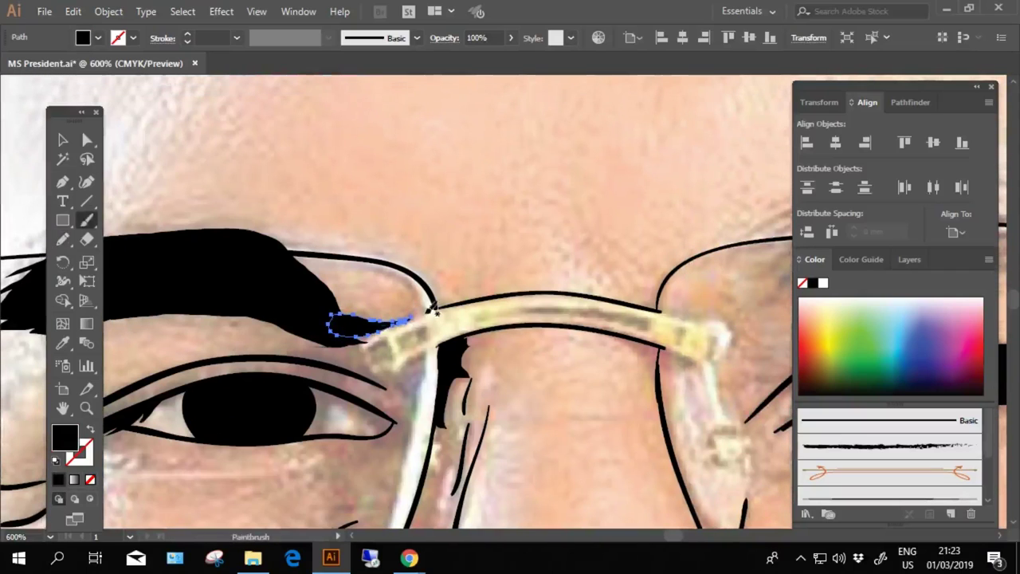
{"action": "mouse_move", "coordinate": [407, 364]}
{"action": "left_mouse_down"}
{"action": "mouse_move", "coordinate": [437, 342]}
{"action": "mouse_move", "coordinate": [450, 350]}
{"action": "mouse_move", "coordinate": [468, 327]}
{"action": "left_mouse_up"}
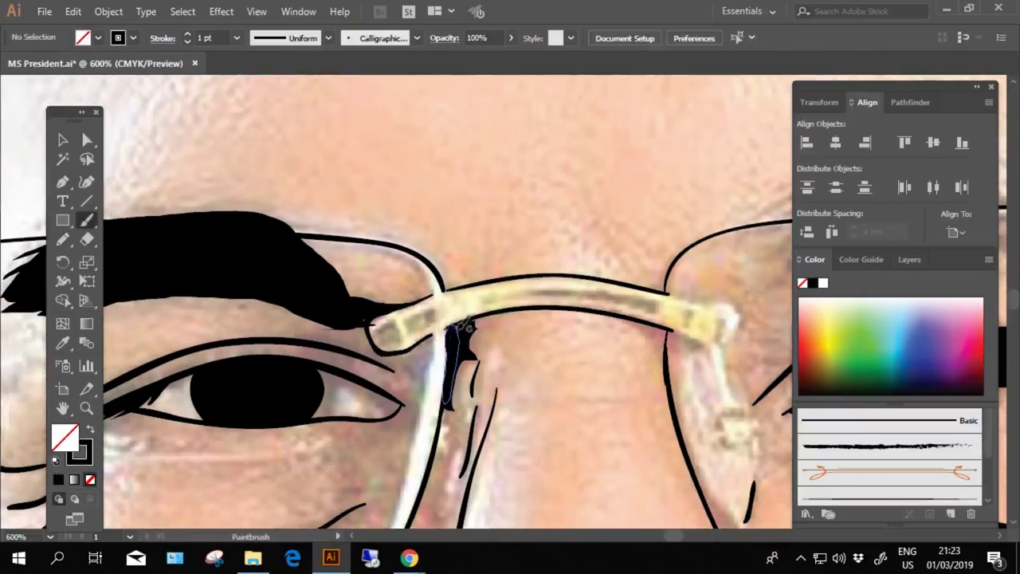
Pencil black-filled shapes over the grey patch and dark band on the glasses arm
{"action": "key", "text": "n"}
{"action": "scroll", "coordinate": [429, 322], "scroll_direction": "up", "scroll_amount": 1}
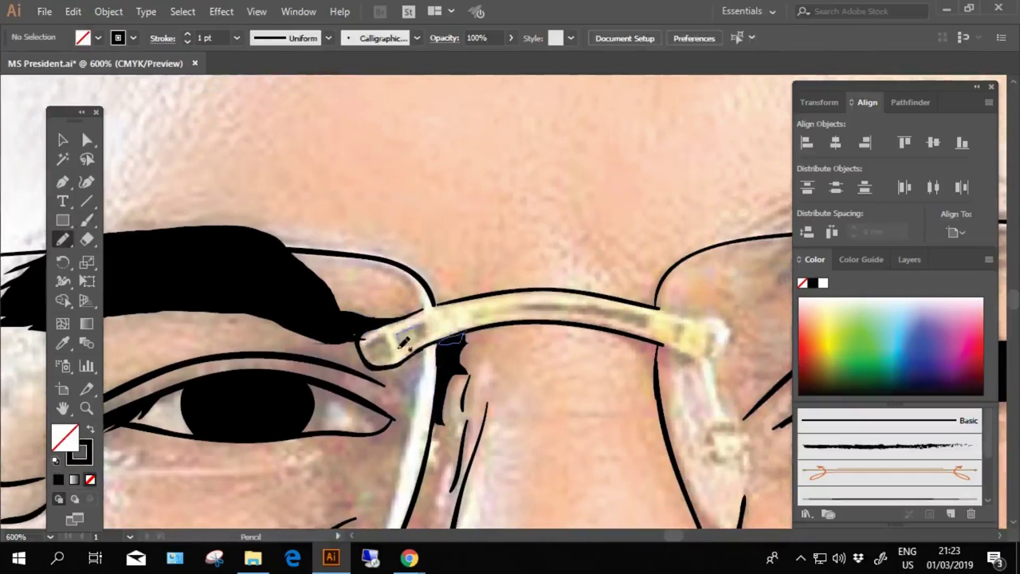
{"action": "left_click_drag", "start_coordinate": [428, 319], "coordinate": [411, 344]}
{"action": "key", "text": "shift+x"}
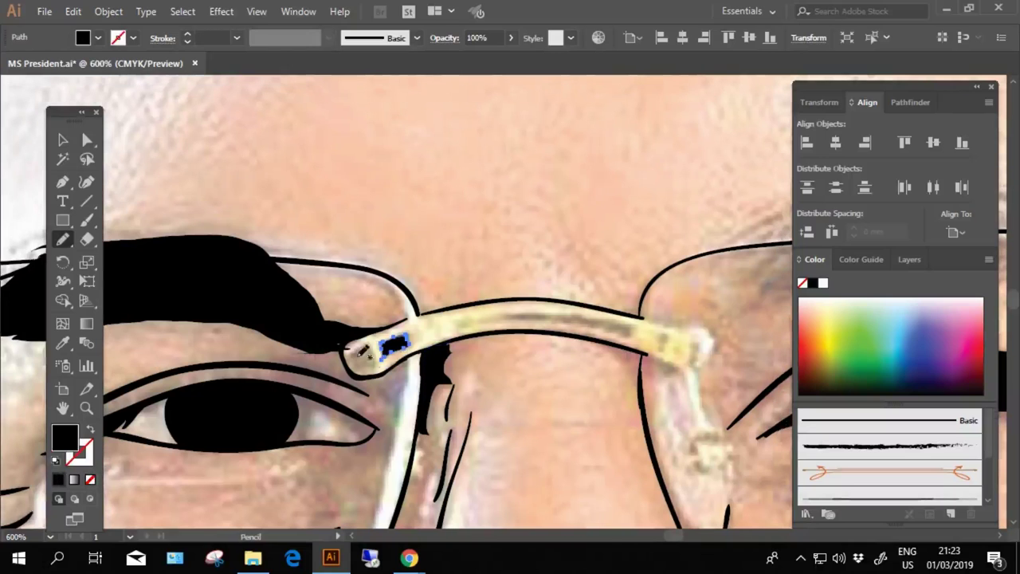
{"action": "scroll", "coordinate": [381, 363], "scroll_direction": "right", "scroll_amount": 3}
{"action": "scroll", "coordinate": [381, 319], "scroll_direction": "right", "scroll_amount": 2}
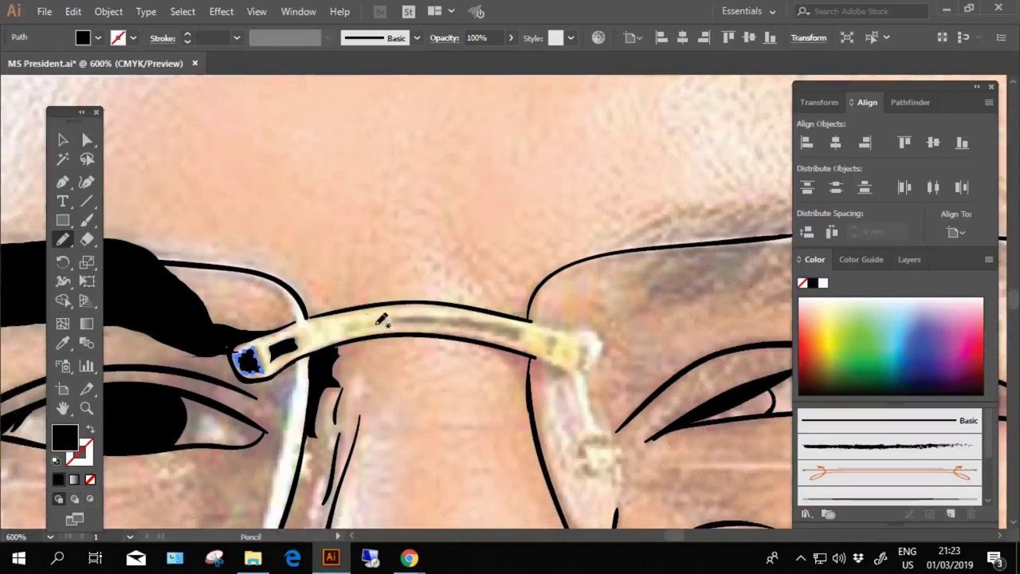
{"action": "left_click_drag", "start_coordinate": [402, 321], "coordinate": [399, 327]}
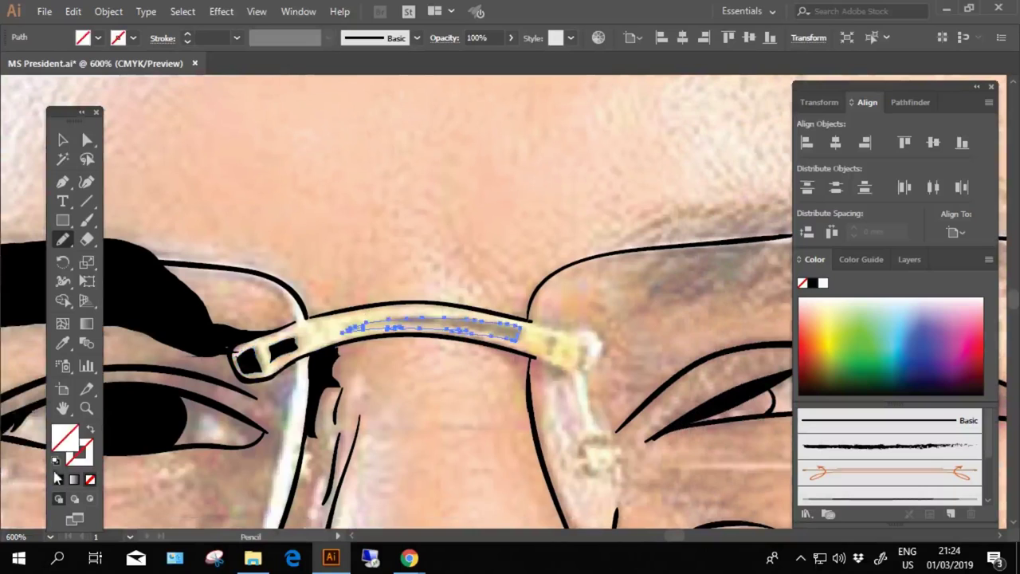
{"action": "key", "text": "shift+x"}
{"action": "key", "text": "ctrl+shift+a"}
Add a black patch at the glasses hinge and ink the arm's rounded end
{"action": "scroll", "coordinate": [447, 319], "scroll_direction": "right", "scroll_amount": 3}
{"action": "scroll", "coordinate": [447, 318], "scroll_direction": "down", "scroll_amount": 1}
{"action": "left_click_drag", "start_coordinate": [445, 301], "coordinate": [437, 316]}
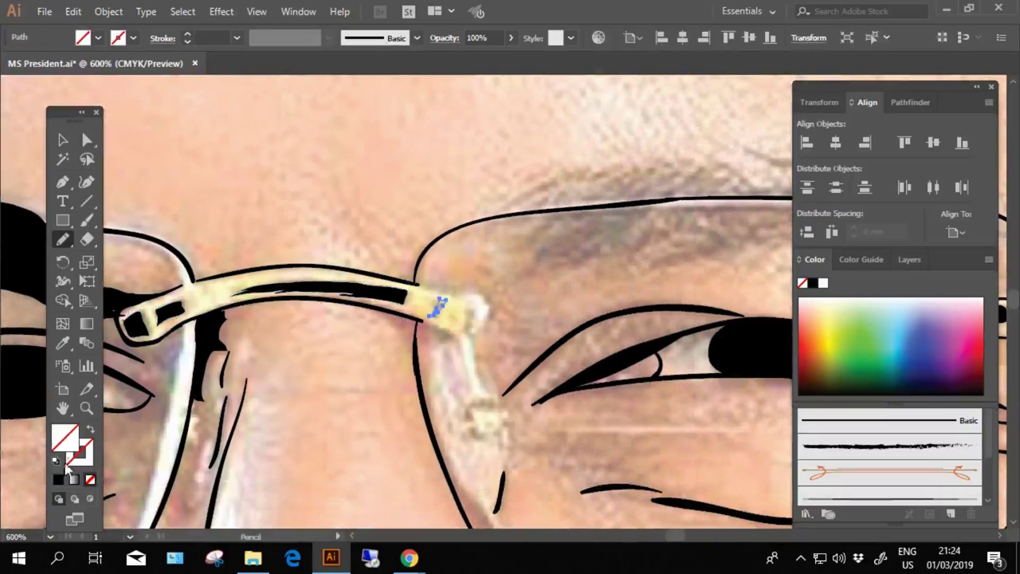
{"action": "scroll", "coordinate": [436, 309], "scroll_direction": "right", "scroll_amount": 1}
{"action": "scroll", "coordinate": [319, 327], "scroll_direction": "right", "scroll_amount": 1}
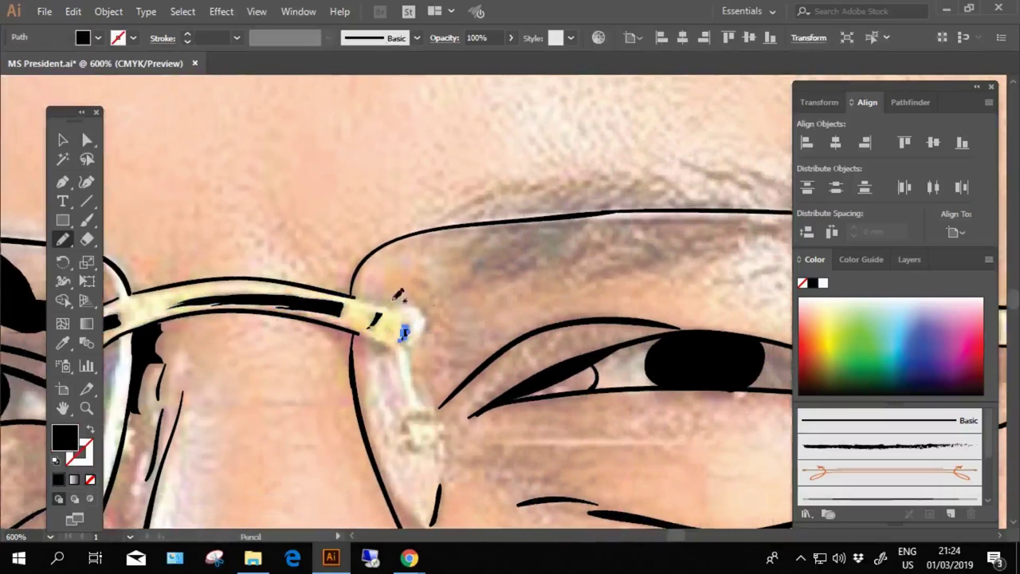
{"action": "key", "text": "b"}
{"action": "scroll", "coordinate": [371, 318], "scroll_direction": "up", "scroll_amount": 1}
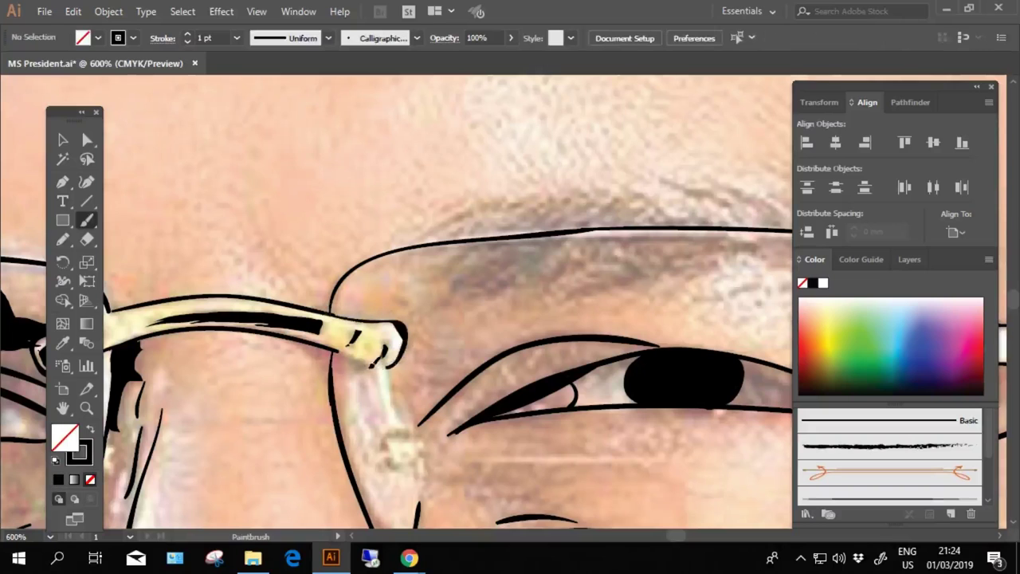
{"action": "left_click_drag", "start_coordinate": [383, 351], "coordinate": [373, 334]}
Draw two small detail shapes on the glasses temple, then fit the whole face in view
{"action": "scroll", "coordinate": [373, 343], "scroll_direction": "right", "scroll_amount": 1}
{"action": "scroll", "coordinate": [373, 342], "scroll_direction": "down", "scroll_amount": 1}
{"action": "scroll", "coordinate": [368, 319], "scroll_direction": "left", "scroll_amount": 1}
{"action": "scroll", "coordinate": [368, 318], "scroll_direction": "down", "scroll_amount": 1}
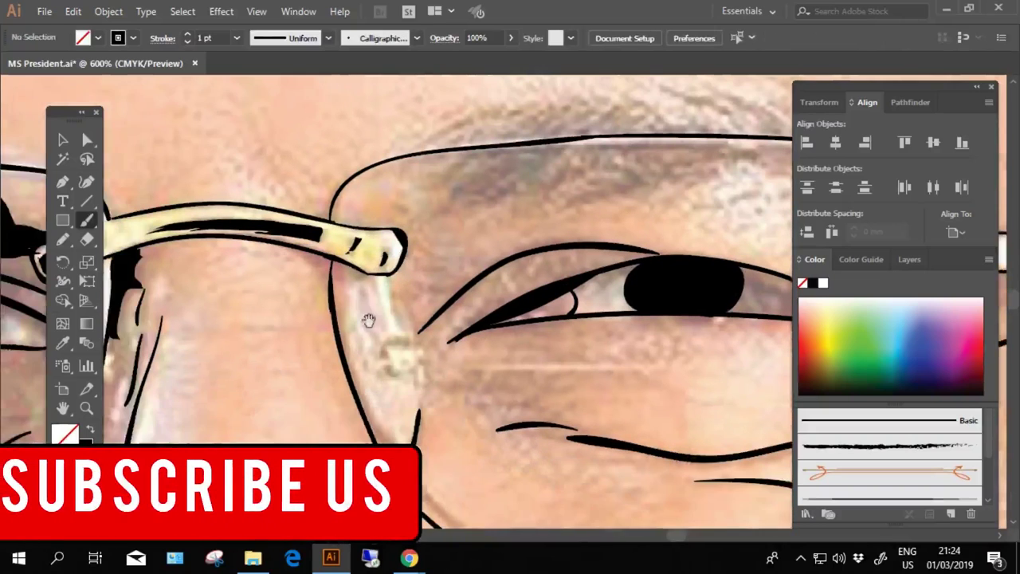
{"action": "key", "text": "n"}
{"action": "scroll", "coordinate": [367, 297], "scroll_direction": "up", "scroll_amount": 1}
{"action": "left_click_drag", "start_coordinate": [360, 296], "coordinate": [356, 306]}
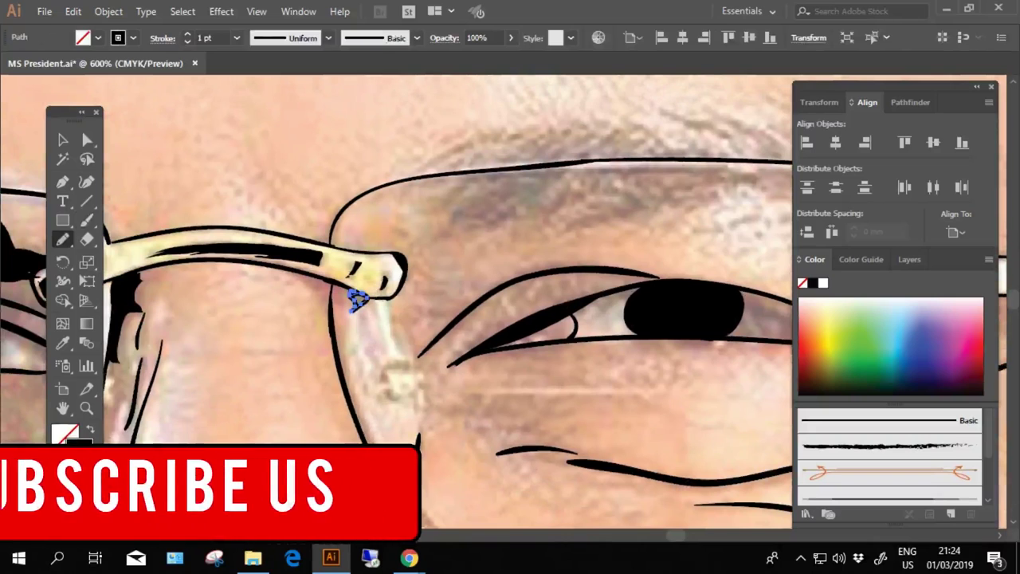
{"action": "mouse_move", "coordinate": [314, 377]}
{"action": "left_mouse_down"}
{"action": "mouse_move", "coordinate": [245, 337]}
{"action": "mouse_move", "coordinate": [256, 349]}
{"action": "left_mouse_up"}
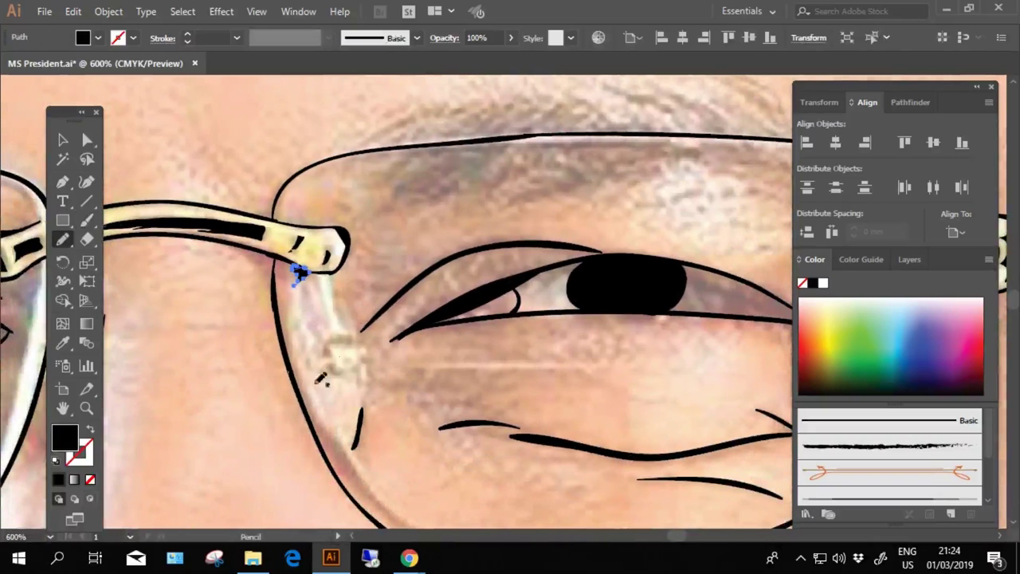
{"action": "key", "text": "ctrl+1"}
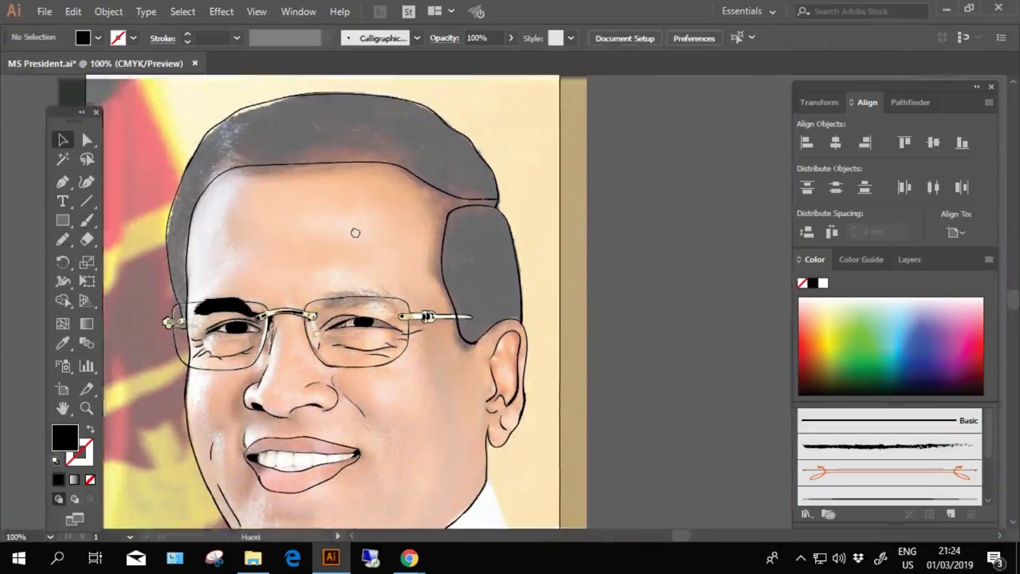
{"action": "left_click_drag", "start_coordinate": [356, 232], "coordinate": [406, 195]}
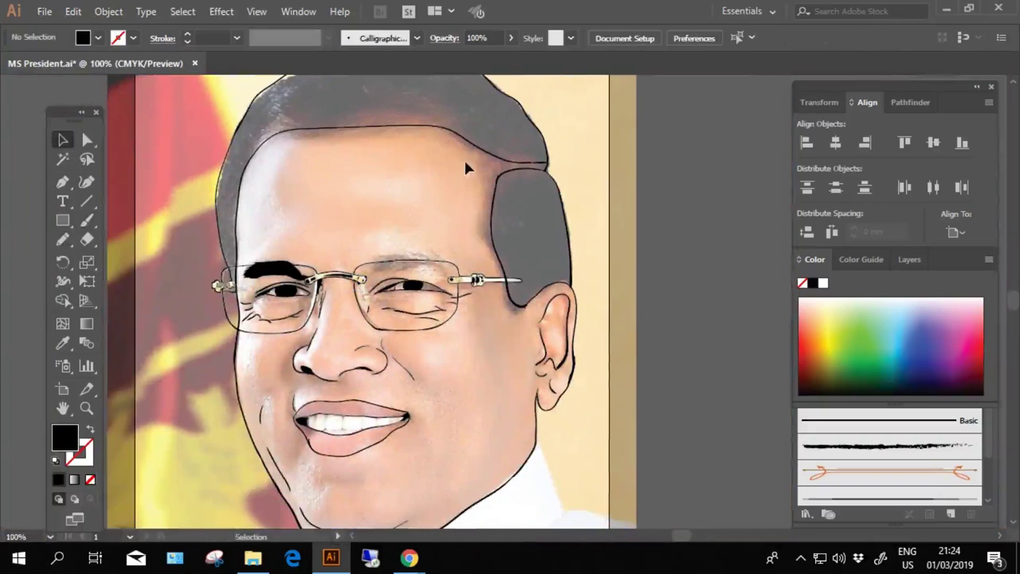
{"action": "left_click", "coordinate": [905, 259]}
{"action": "left_click", "coordinate": [806, 300]}
{"action": "key", "text": "ctrl+minus"}
{"action": "left_click", "coordinate": [805, 300]}
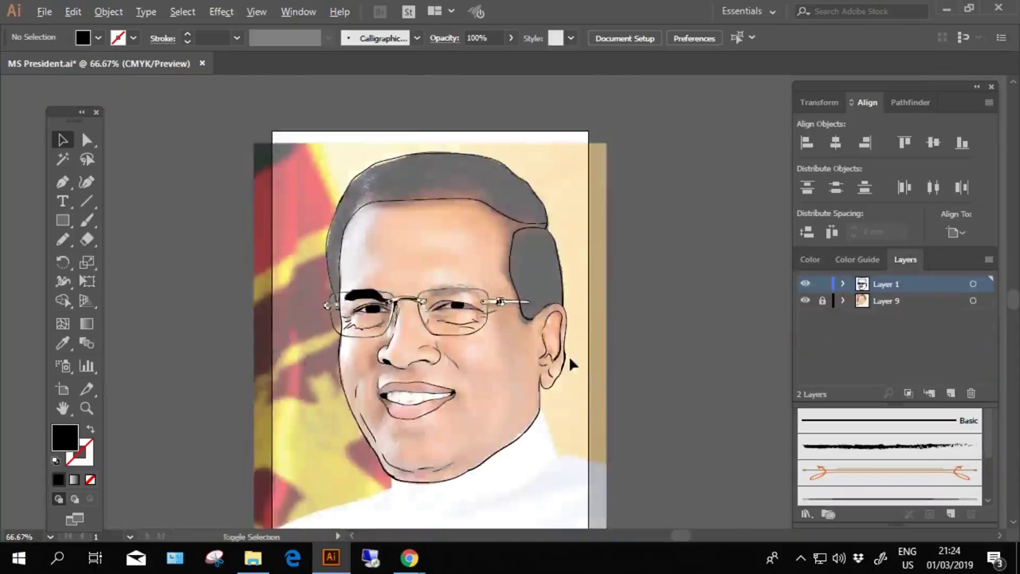
{"action": "scroll", "coordinate": [570, 356], "scroll_direction": "up", "scroll_amount": 2}
{"action": "scroll", "coordinate": [574, 359], "scroll_direction": "down", "scroll_amount": 1}
{"action": "scroll", "coordinate": [582, 335], "scroll_direction": "down", "scroll_amount": 1}
{"action": "left_click", "coordinate": [805, 300]}
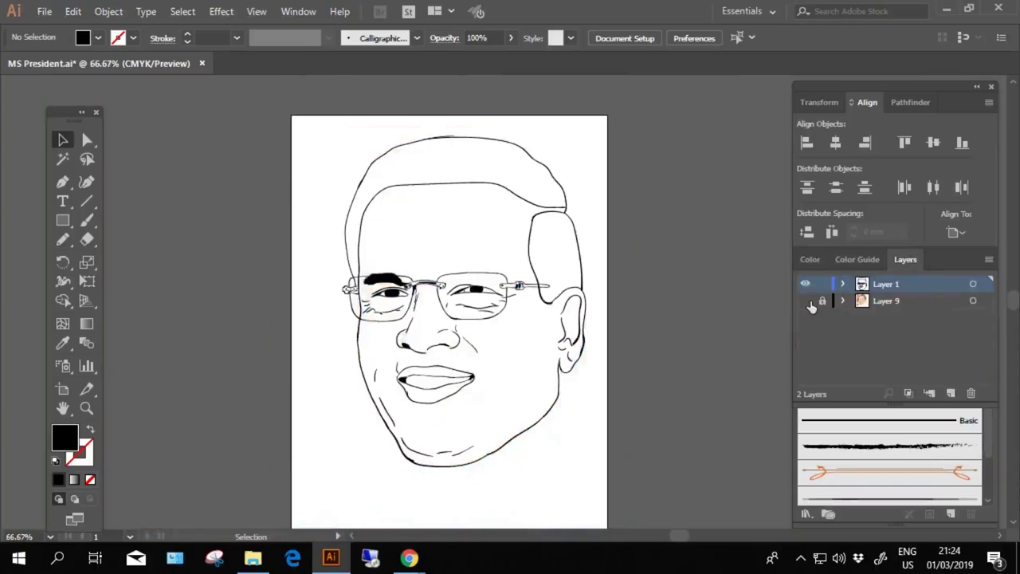
{"action": "left_click", "coordinate": [805, 300]}
{"action": "scroll", "coordinate": [621, 310], "scroll_direction": "up", "scroll_amount": 2}
{"action": "left_click_drag", "start_coordinate": [654, 324], "coordinate": [621, 310]}
{"action": "scroll", "coordinate": [621, 310], "scroll_direction": "up", "scroll_amount": 1}
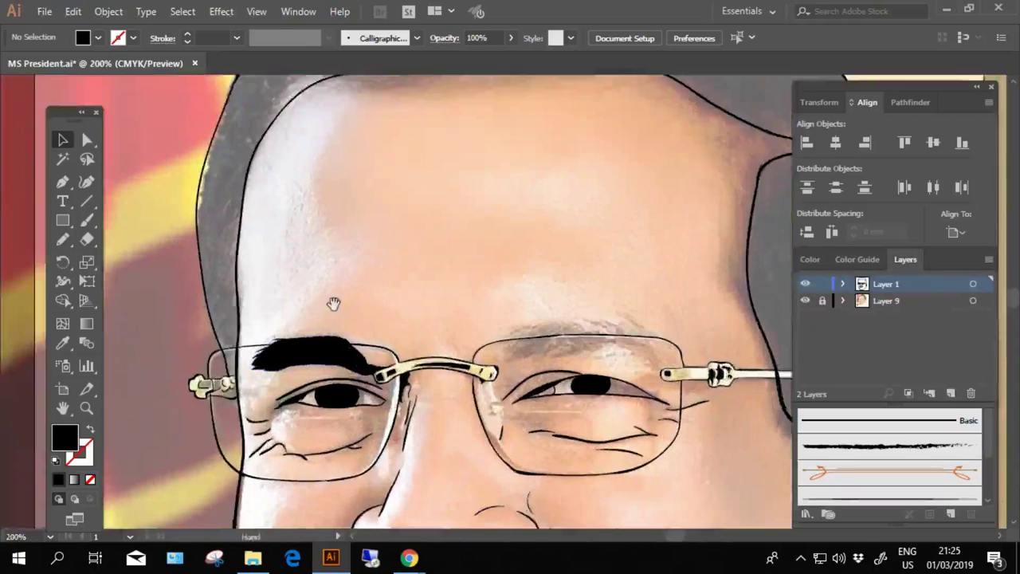
{"action": "scroll", "coordinate": [337, 300], "scroll_direction": "up", "scroll_amount": 2}
Pencil black-filled shapes at the glasses hinge and the frame's corner gap
{"action": "scroll", "coordinate": [439, 342], "scroll_direction": "up", "scroll_amount": 1}
{"action": "key", "text": "n"}
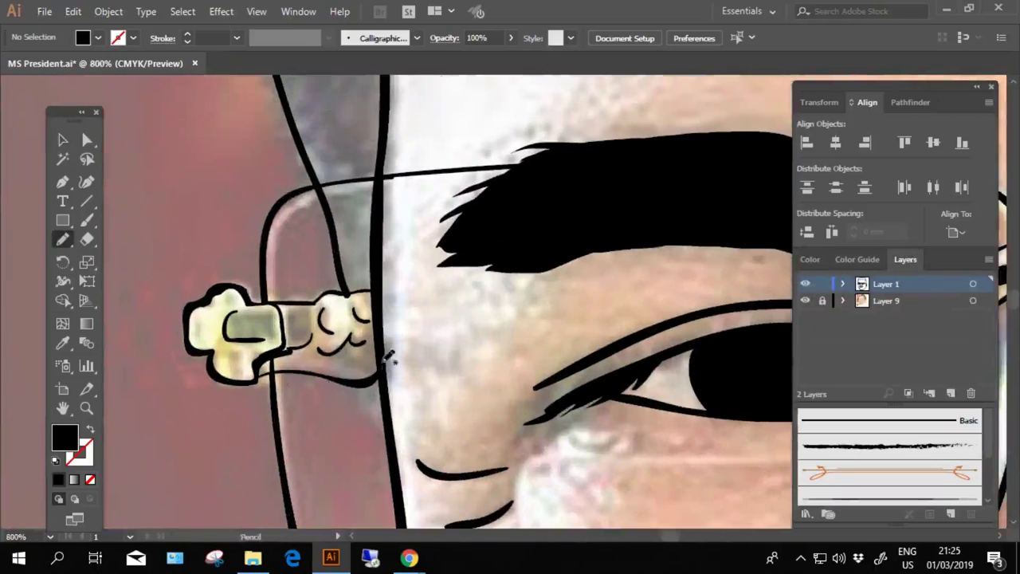
{"action": "left_click_drag", "start_coordinate": [216, 184], "coordinate": [164, 160]}
{"action": "left_click_drag", "start_coordinate": [283, 323], "coordinate": [311, 390]}
{"action": "mouse_move", "coordinate": [319, 341]}
{"action": "left_mouse_down"}
{"action": "mouse_move", "coordinate": [294, 315]}
{"action": "mouse_move", "coordinate": [285, 362]}
{"action": "left_mouse_up"}
{"action": "left_click", "coordinate": [77, 458]}
{"action": "key", "text": "shift+x"}
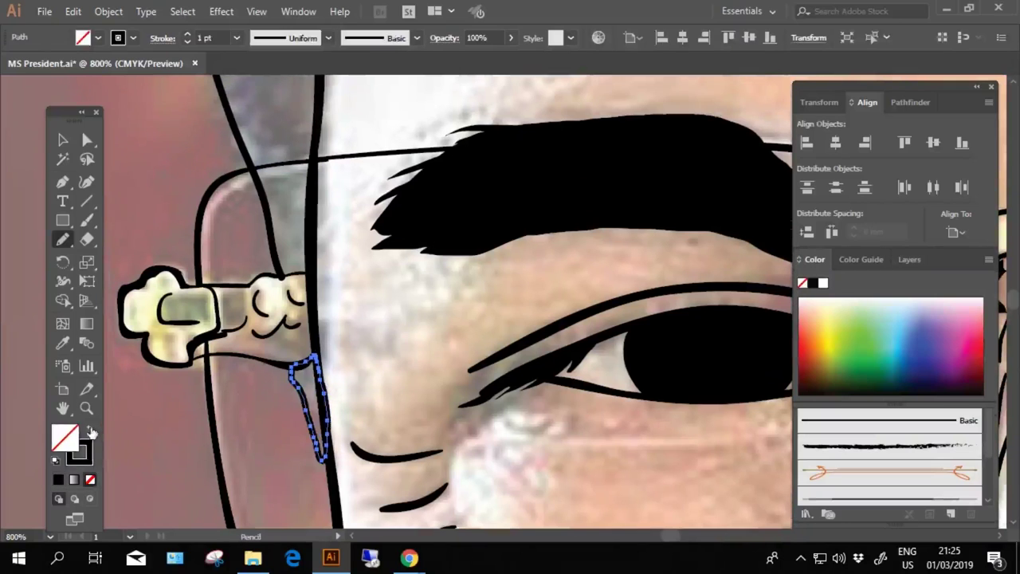
{"action": "key", "text": "shift+x"}
{"action": "mouse_move", "coordinate": [201, 167]}
{"action": "left_mouse_down"}
{"action": "mouse_move", "coordinate": [209, 319]}
{"action": "mouse_move", "coordinate": [246, 300]}
{"action": "left_mouse_up"}
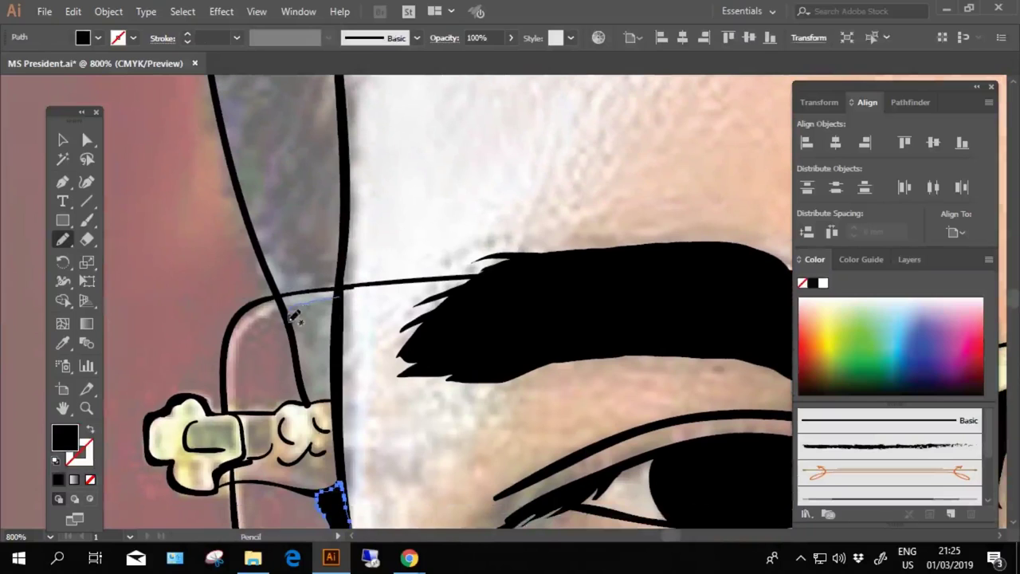
{"action": "mouse_move", "coordinate": [343, 376]}
{"action": "left_mouse_down"}
{"action": "mouse_move", "coordinate": [323, 288]}
{"action": "mouse_move", "coordinate": [331, 405]}
{"action": "left_mouse_up"}
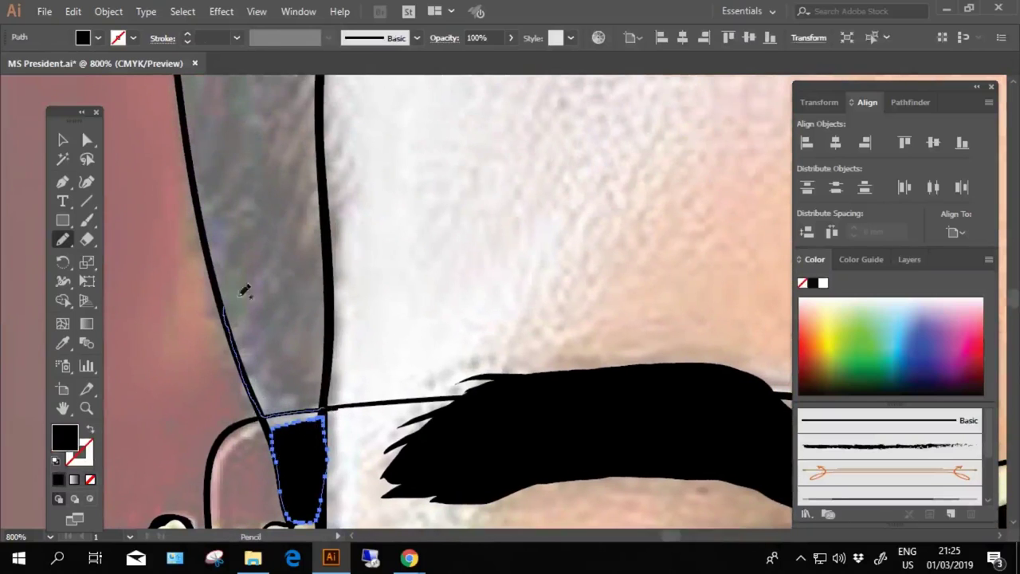
Outline the dark hair area beside the hinge as a solid black shape
{"action": "left_click_drag", "start_coordinate": [327, 275], "coordinate": [323, 411]}
{"action": "left_click_drag", "start_coordinate": [319, 343], "coordinate": [295, 407]}
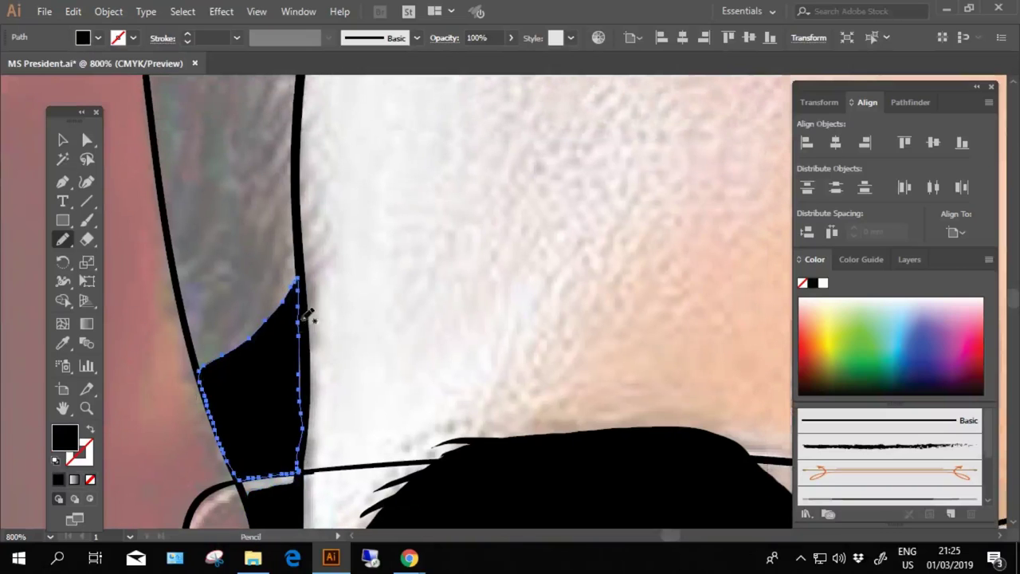
{"action": "mouse_move", "coordinate": [297, 287]}
{"action": "left_mouse_down"}
{"action": "mouse_move", "coordinate": [311, 386]}
{"action": "mouse_move", "coordinate": [303, 398]}
{"action": "left_mouse_up"}
{"action": "left_click_drag", "start_coordinate": [228, 325], "coordinate": [260, 479]}
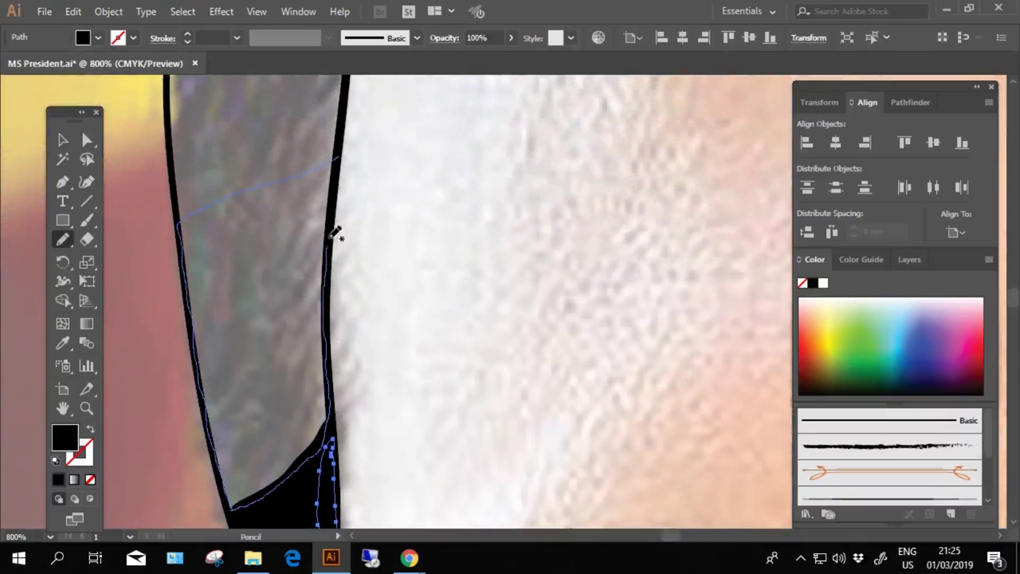
Draw a small loop and give it black fill with no stroke
{"action": "left_click_drag", "start_coordinate": [343, 152], "coordinate": [341, 156]}
{"action": "scroll", "coordinate": [319, 291], "scroll_direction": "down", "scroll_amount": 5}
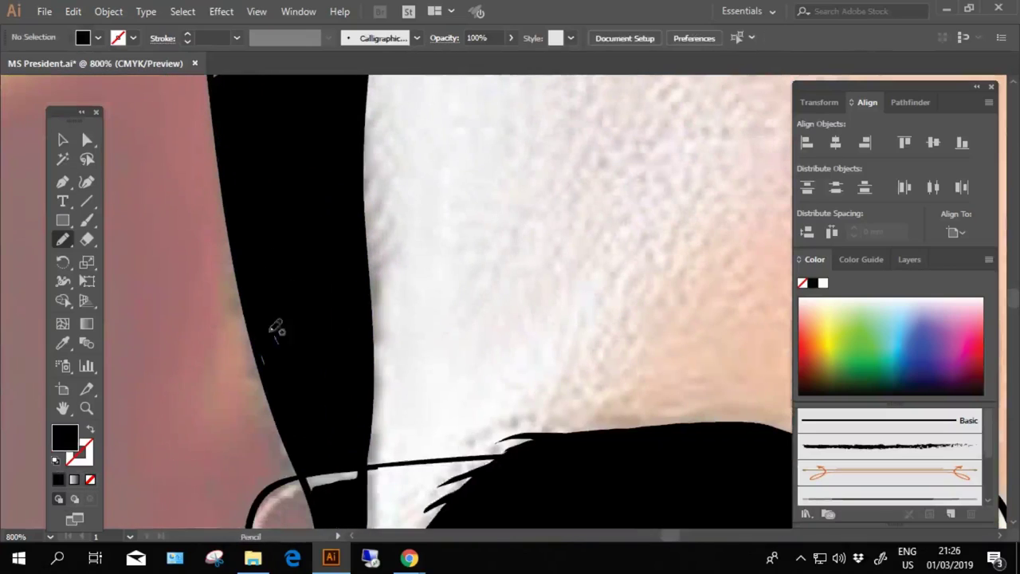
{"action": "left_click_drag", "start_coordinate": [267, 331], "coordinate": [263, 368]}
{"action": "key", "text": "d"}
{"action": "key", "text": "shift+x"}
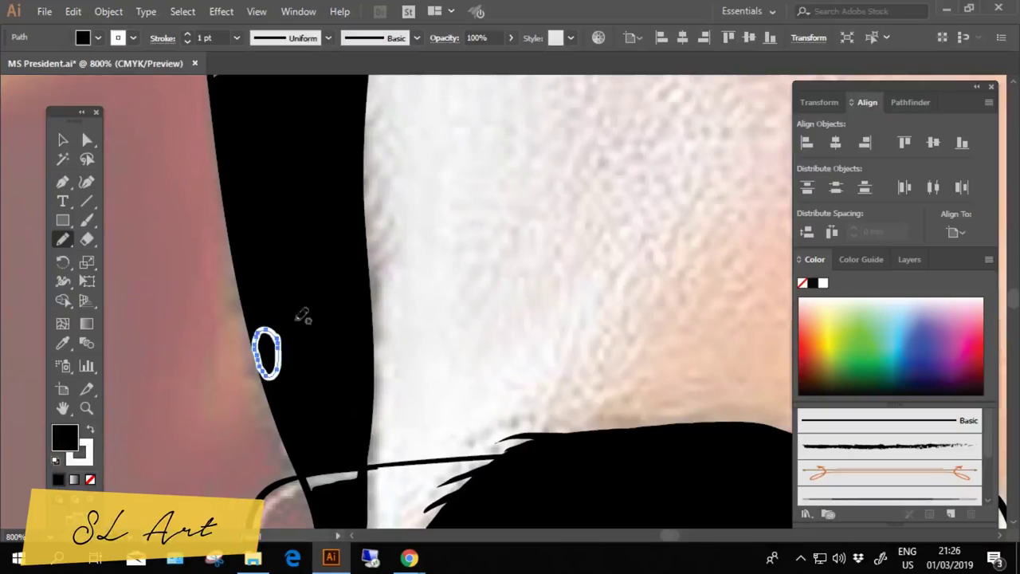
{"action": "left_click", "coordinate": [90, 479]}
{"action": "scroll", "coordinate": [266, 399], "scroll_direction": "up", "scroll_amount": 10}
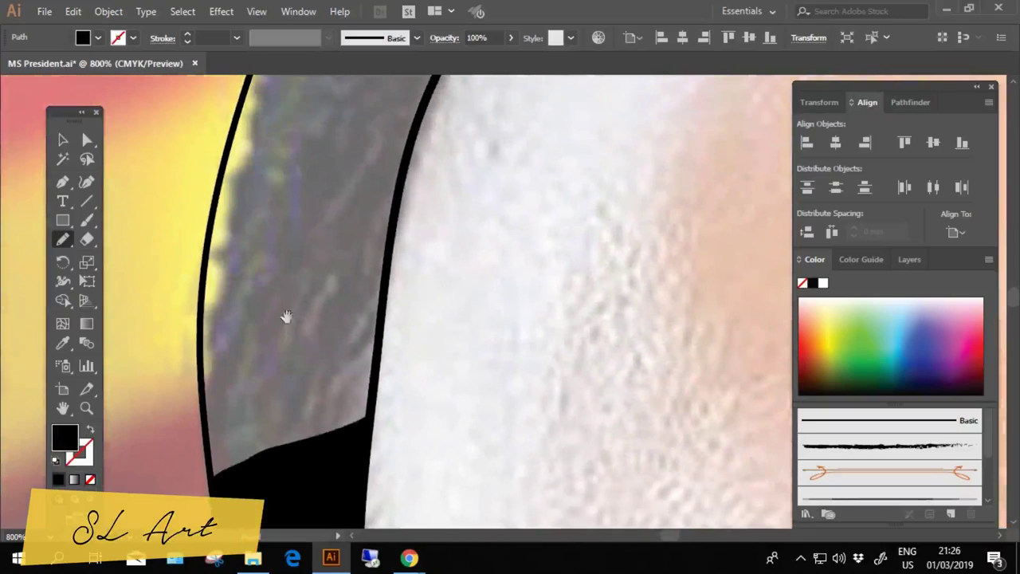
Trace the next hair sections along the lower head outline and fill them black
{"action": "left_click_drag", "start_coordinate": [404, 169], "coordinate": [382, 328]}
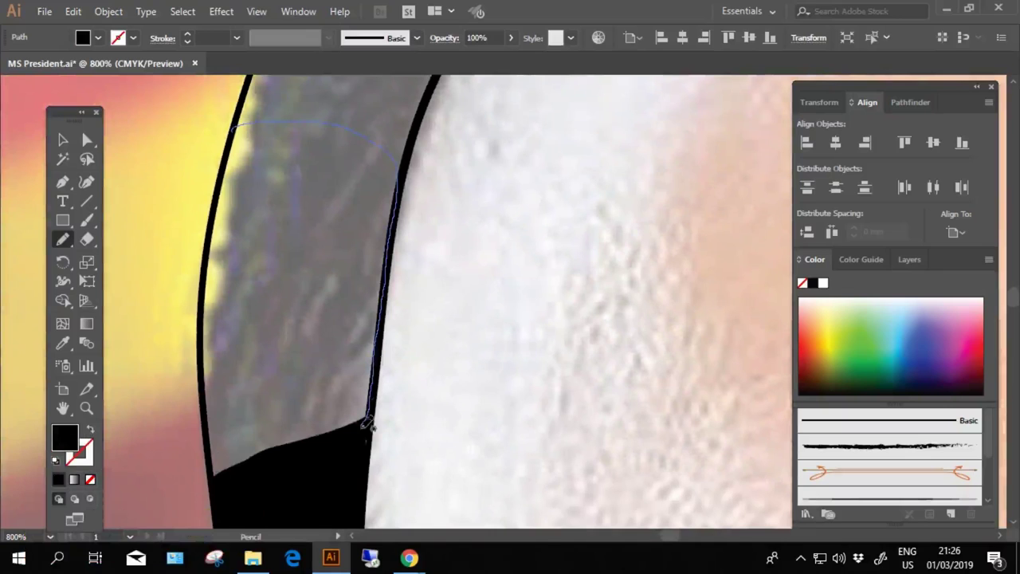
{"action": "left_click_drag", "start_coordinate": [369, 422], "coordinate": [209, 411]}
{"action": "scroll", "coordinate": [258, 335], "scroll_direction": "up", "scroll_amount": 2}
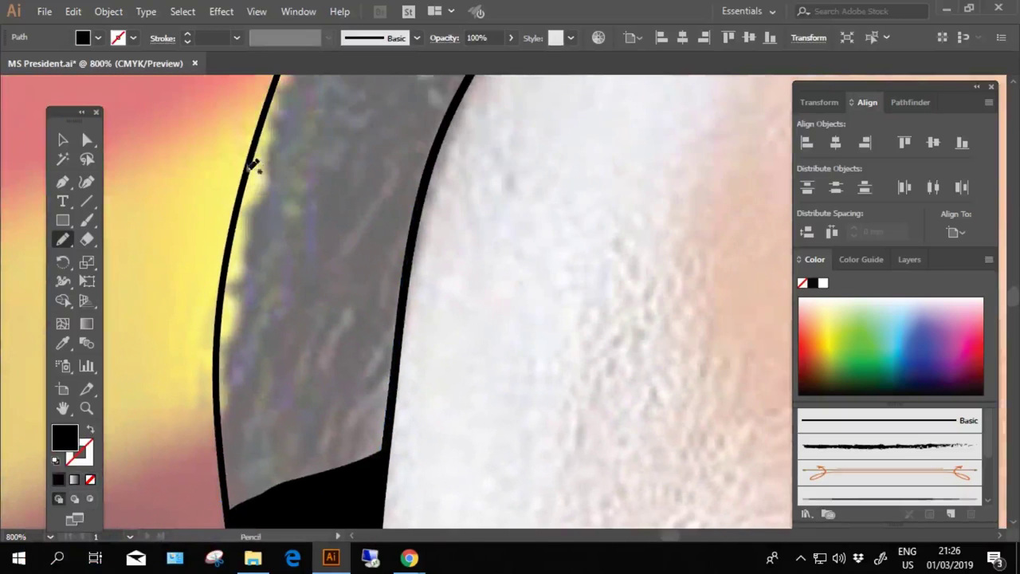
{"action": "left_click_drag", "start_coordinate": [249, 167], "coordinate": [223, 309]}
{"action": "left_click_drag", "start_coordinate": [231, 476], "coordinate": [362, 478]}
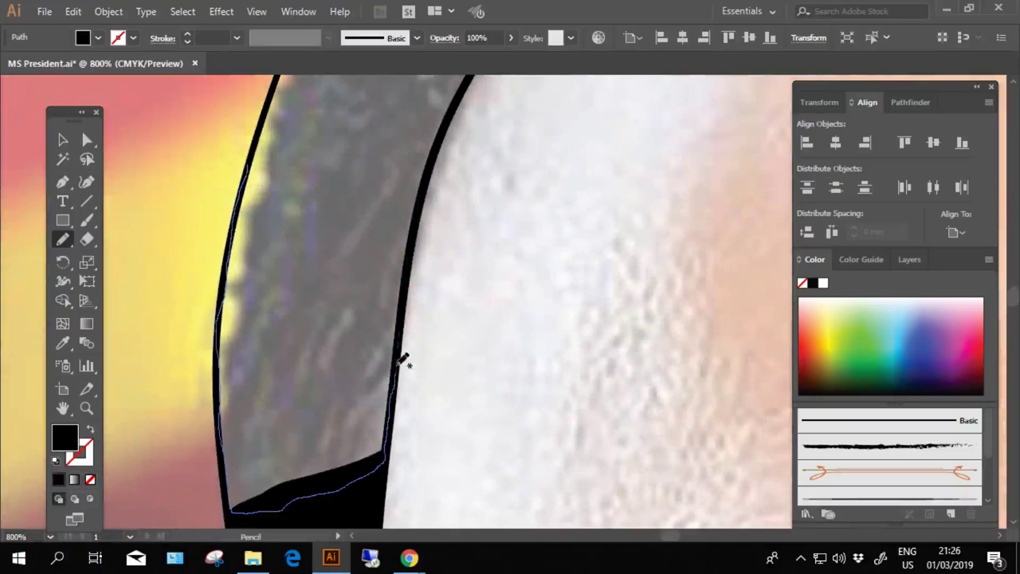
{"action": "key", "text": "shift+x"}
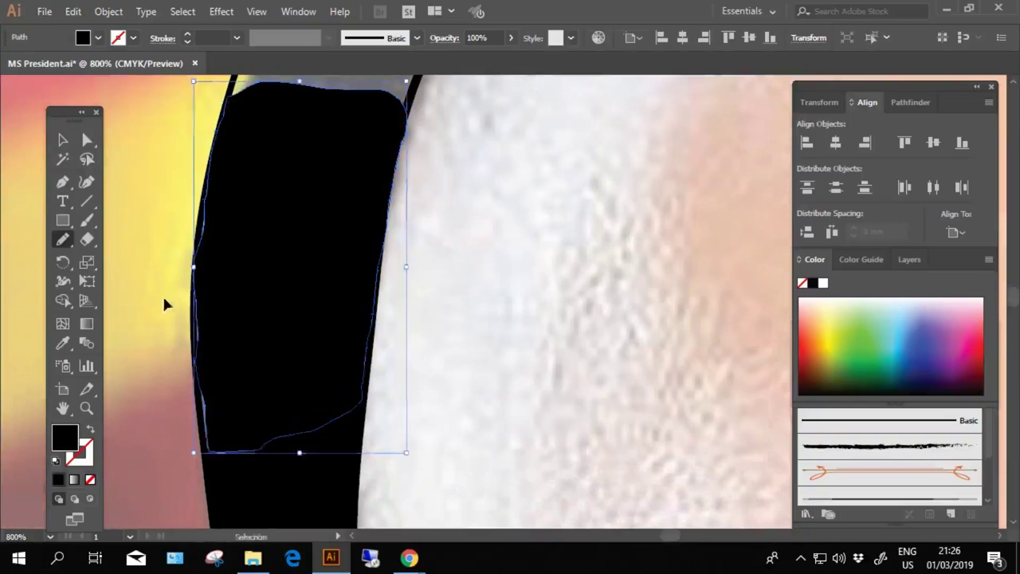
{"action": "key", "text": "ctrl+shift+a"}
Patch small gaps at the hair edge with black-filled pencil shapes
{"action": "left_click_drag", "start_coordinate": [250, 191], "coordinate": [238, 227]}
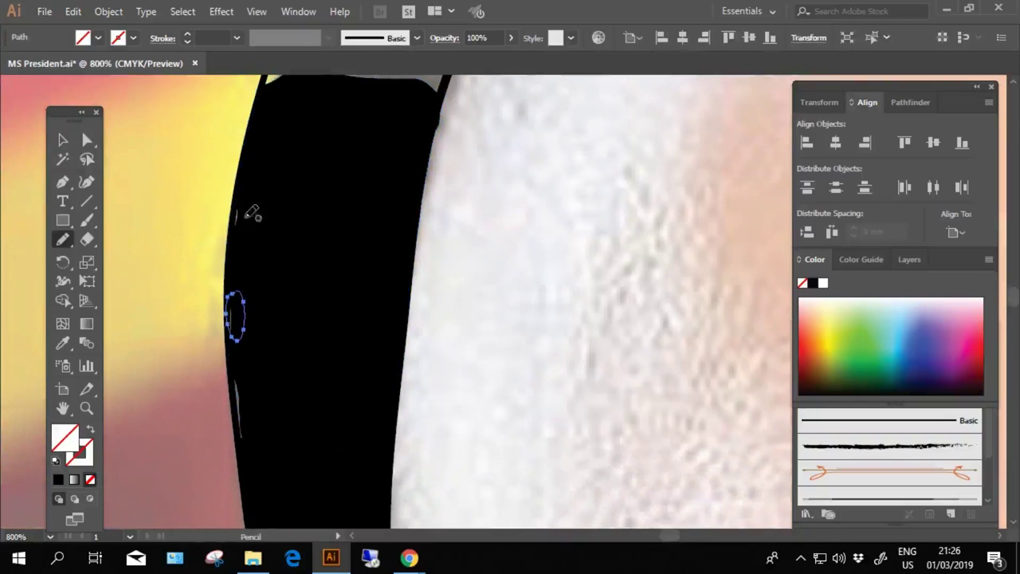
{"action": "key", "text": "shift+x"}
{"action": "key", "text": "v"}
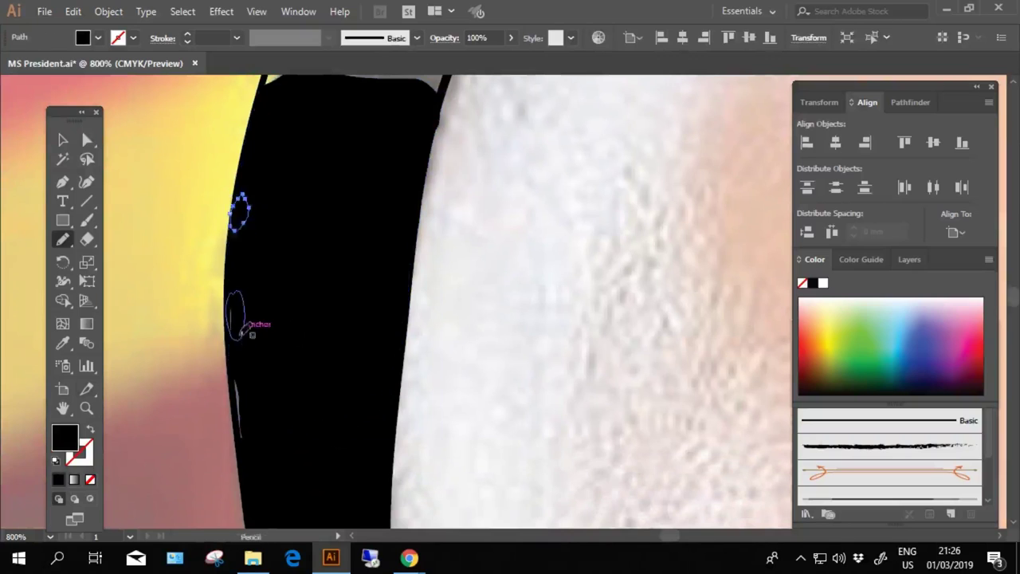
{"action": "left_click", "coordinate": [243, 335], "text": "ctrl"}
{"action": "key", "text": "shift+x"}
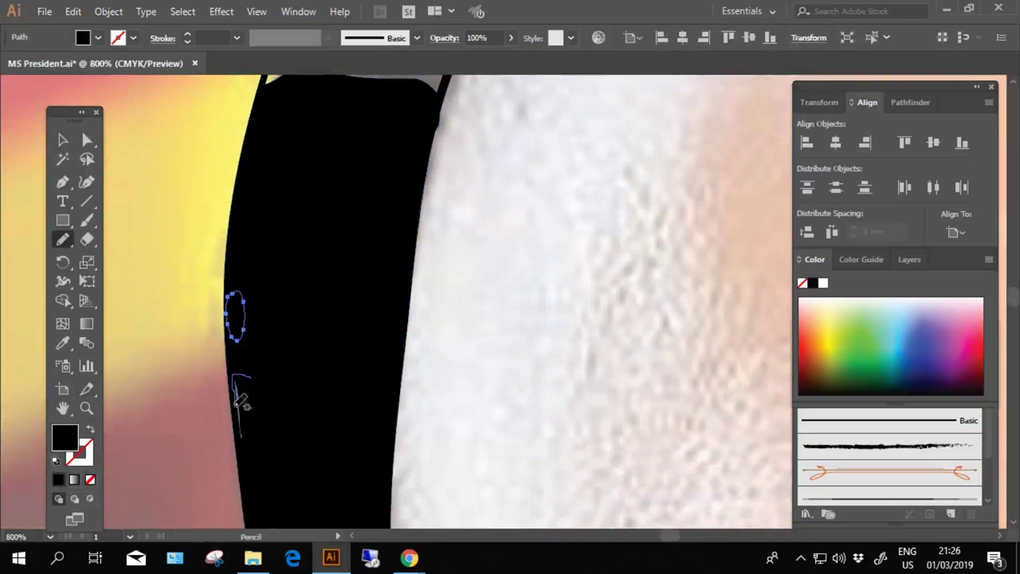
{"action": "left_click_drag", "start_coordinate": [241, 402], "coordinate": [239, 434]}
{"action": "key", "text": "shift+x"}
{"action": "scroll", "coordinate": [269, 335], "scroll_direction": "up", "scroll_amount": 10}
Enlarge the black hair shape up the left edge and around its bottom
{"action": "scroll", "coordinate": [268, 383], "scroll_direction": "up", "scroll_amount": 2}
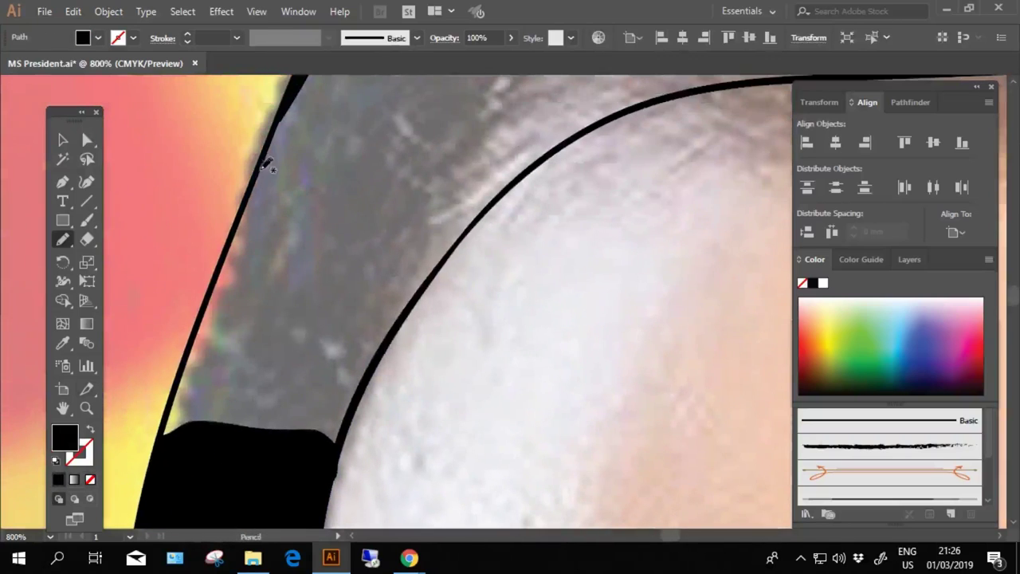
{"action": "left_click", "coordinate": [263, 169], "text": "ctrl"}
{"action": "key", "text": "shift+x"}
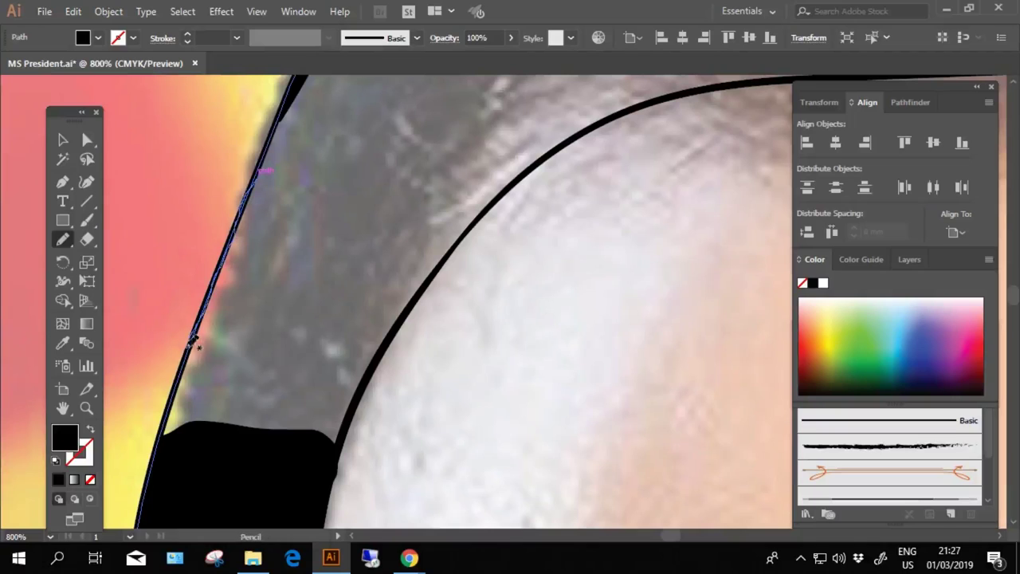
{"action": "left_click_drag", "start_coordinate": [166, 424], "coordinate": [332, 455]}
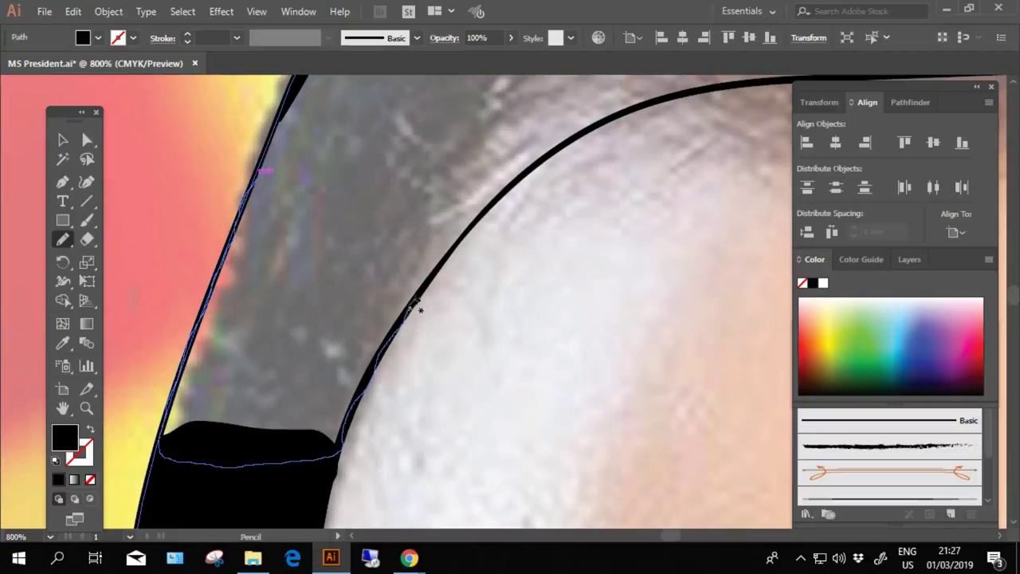
{"action": "left_click_drag", "start_coordinate": [269, 169], "coordinate": [271, 173]}
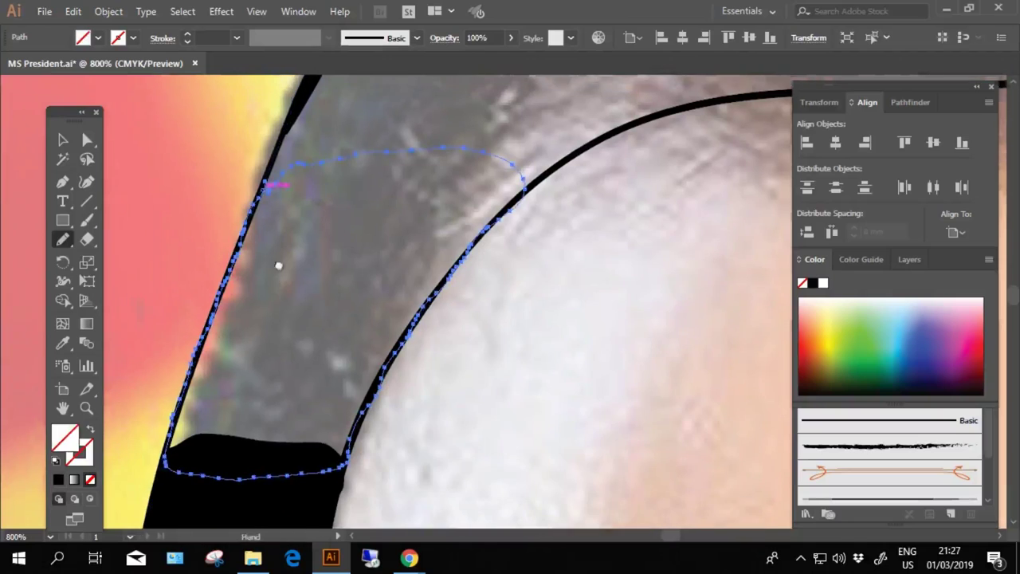
{"action": "left_click_drag", "start_coordinate": [257, 342], "coordinate": [398, 191]}
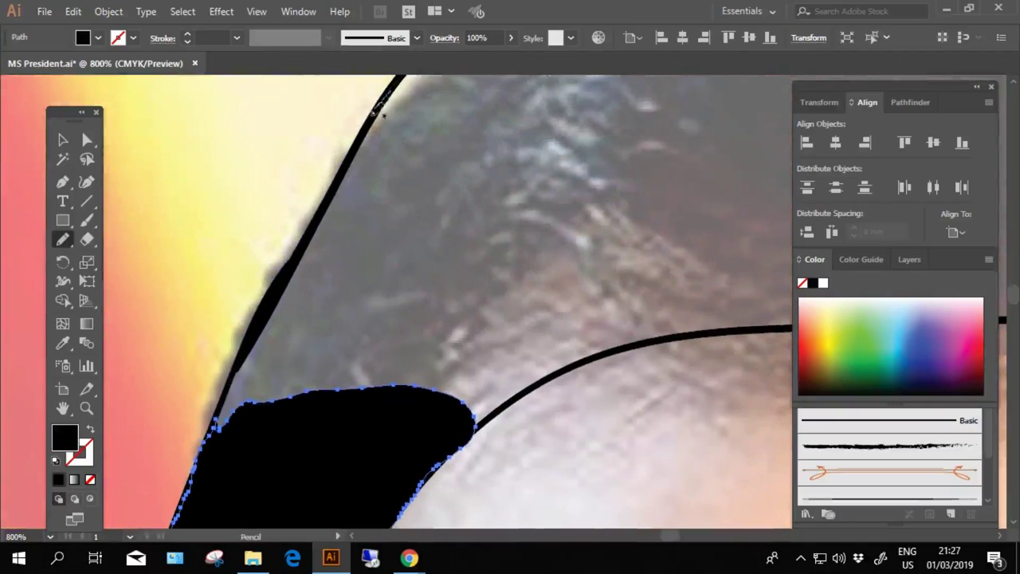
{"action": "mouse_move", "coordinate": [242, 361]}
{"action": "left_mouse_down"}
{"action": "mouse_move", "coordinate": [326, 455]}
{"action": "mouse_move", "coordinate": [482, 417]}
{"action": "left_mouse_up"}
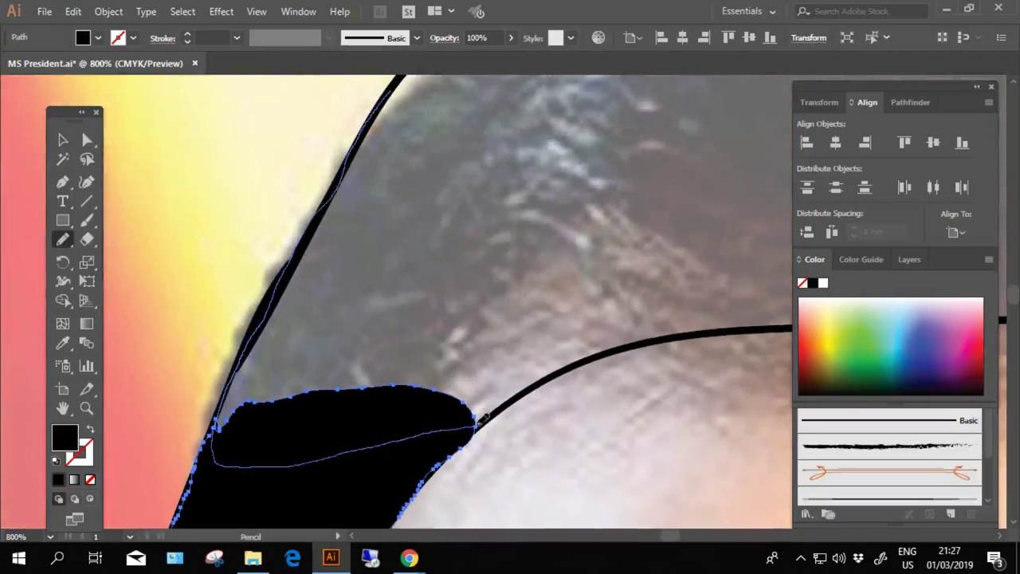
Trace a pencil outline along the inner hairline and the head's top edge
{"action": "left_click_drag", "start_coordinate": [540, 392], "coordinate": [356, 404]}
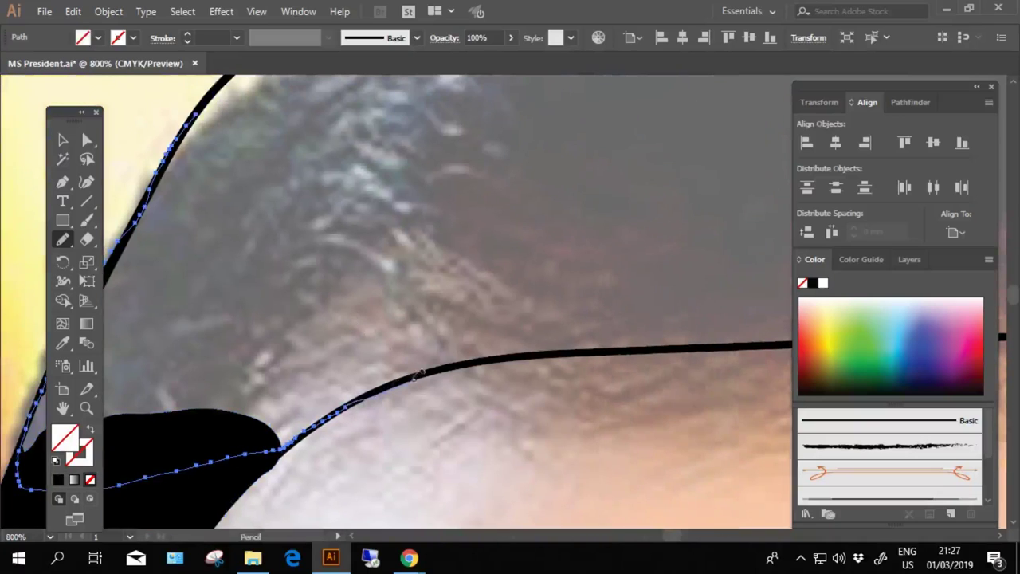
{"action": "mouse_move", "coordinate": [666, 345]}
{"action": "left_mouse_down"}
{"action": "mouse_move", "coordinate": [398, 335]}
{"action": "mouse_move", "coordinate": [407, 381]}
{"action": "left_mouse_up"}
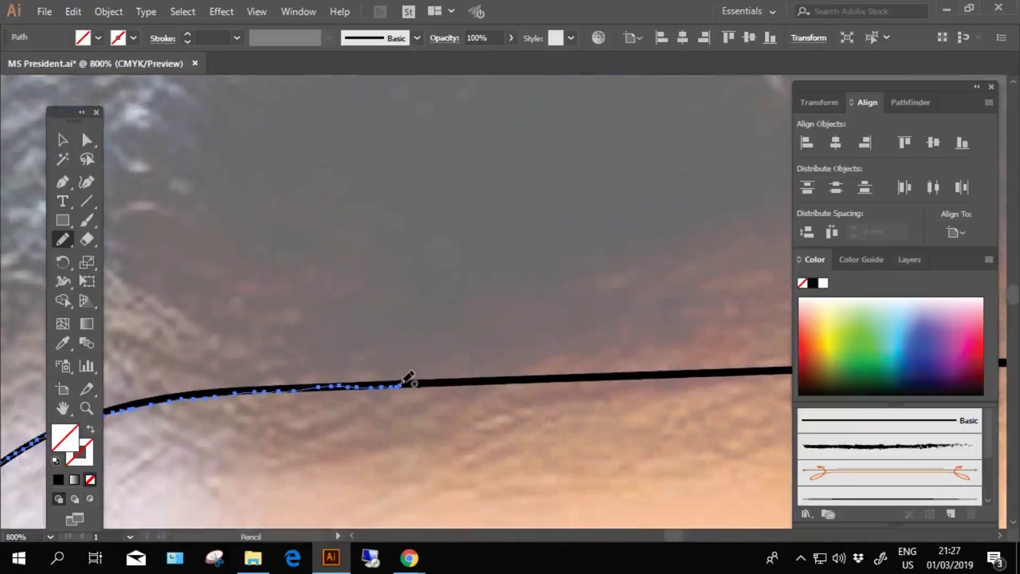
{"action": "mouse_move", "coordinate": [718, 264]}
{"action": "left_mouse_down"}
{"action": "mouse_move", "coordinate": [369, 298]}
{"action": "mouse_move", "coordinate": [341, 341]}
{"action": "left_mouse_up"}
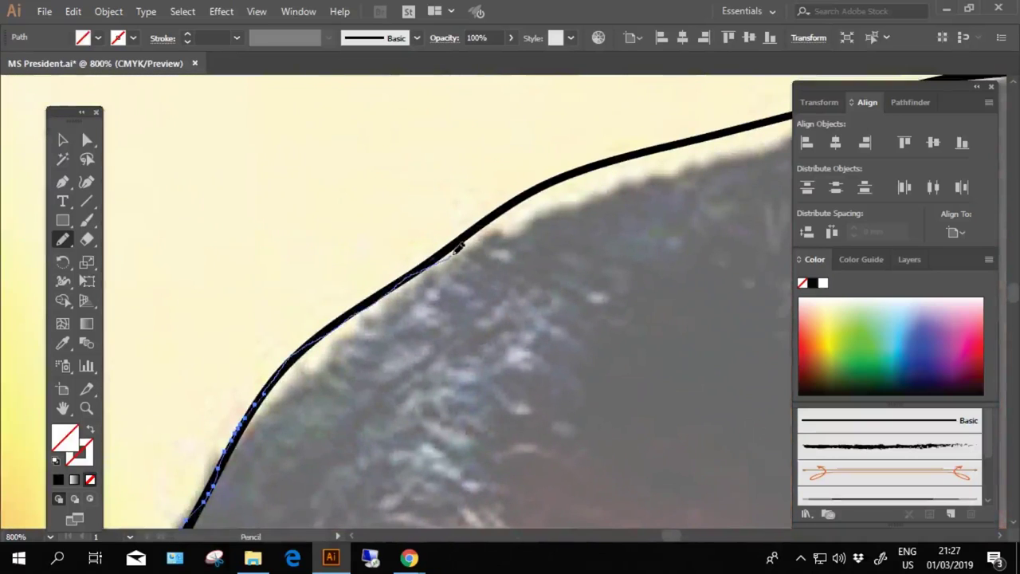
{"action": "mouse_move", "coordinate": [458, 249]}
{"action": "left_mouse_down"}
{"action": "mouse_move", "coordinate": [510, 228]}
{"action": "mouse_move", "coordinate": [293, 345]}
{"action": "left_mouse_up"}
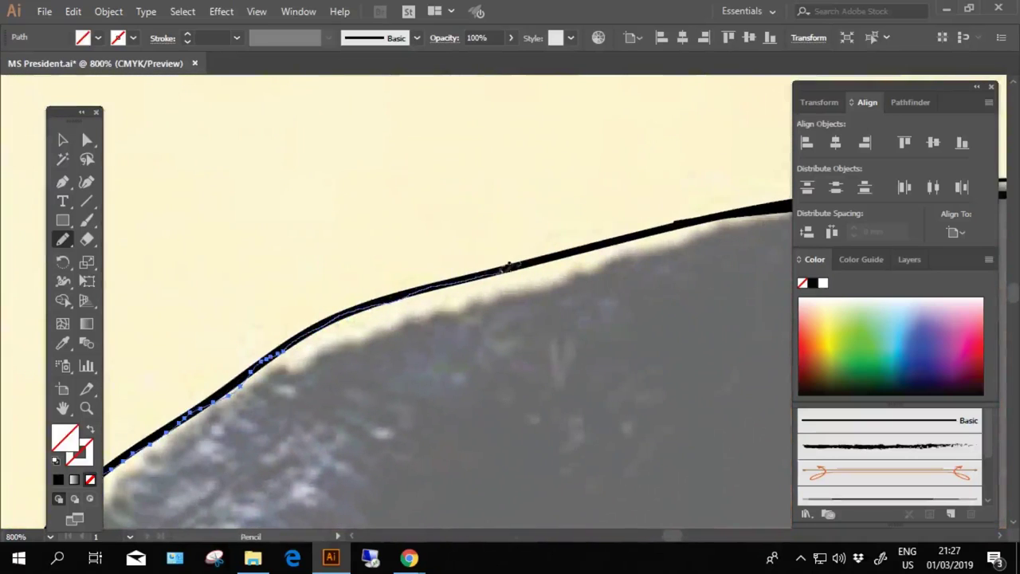
{"action": "mouse_move", "coordinate": [508, 265]}
{"action": "left_mouse_down"}
{"action": "mouse_move", "coordinate": [654, 239]}
{"action": "mouse_move", "coordinate": [407, 195]}
{"action": "left_mouse_up"}
{"action": "left_click_drag", "start_coordinate": [357, 234], "coordinate": [630, 372]}
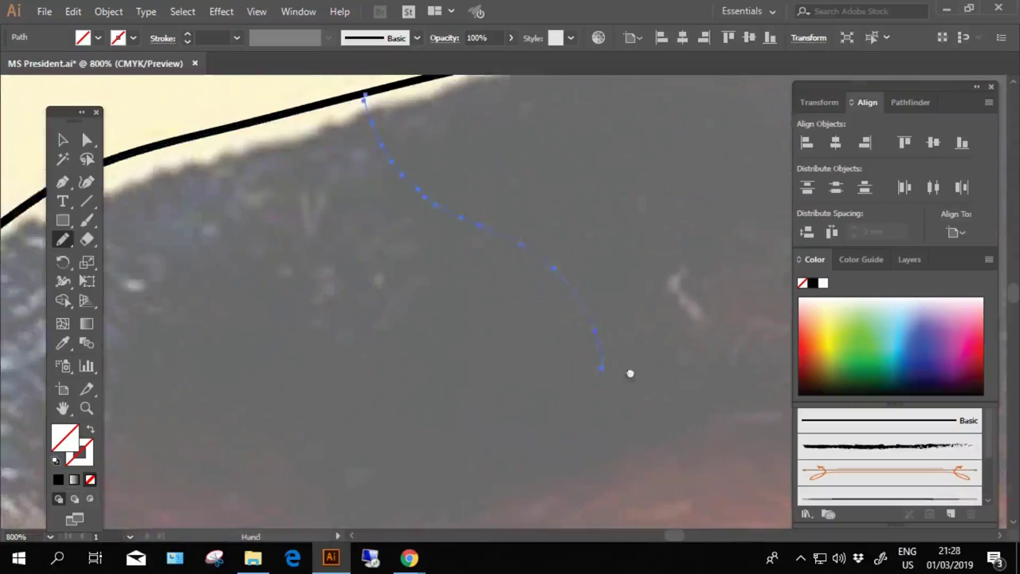
{"action": "key", "text": "ctrl+z"}
{"action": "left_click_drag", "start_coordinate": [558, 446], "coordinate": [374, 203]}
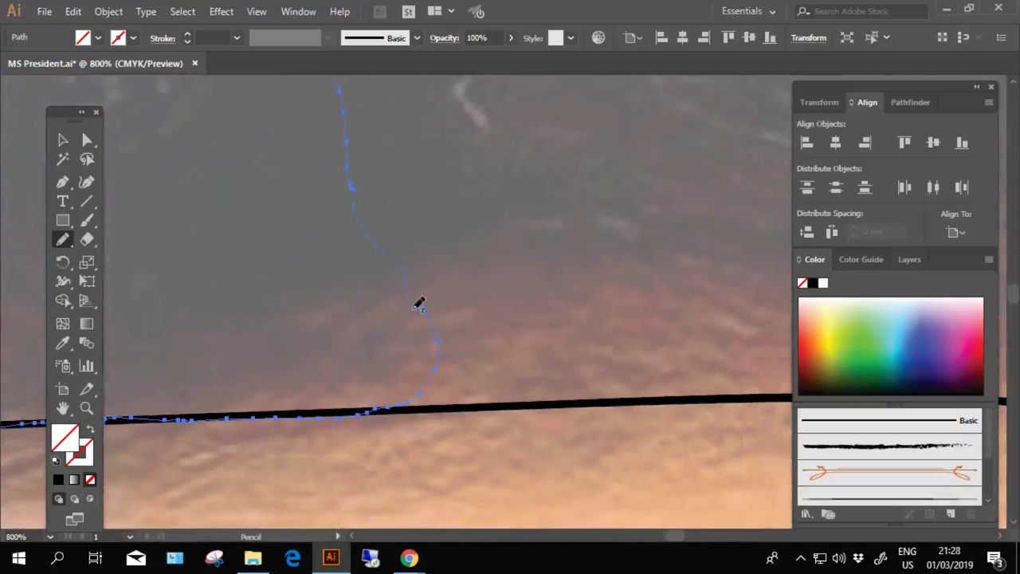
Close and fill black several hair patches along the top head outline
{"action": "left_click", "coordinate": [58, 479]}
{"action": "left_click_drag", "start_coordinate": [228, 276], "coordinate": [494, 230]}
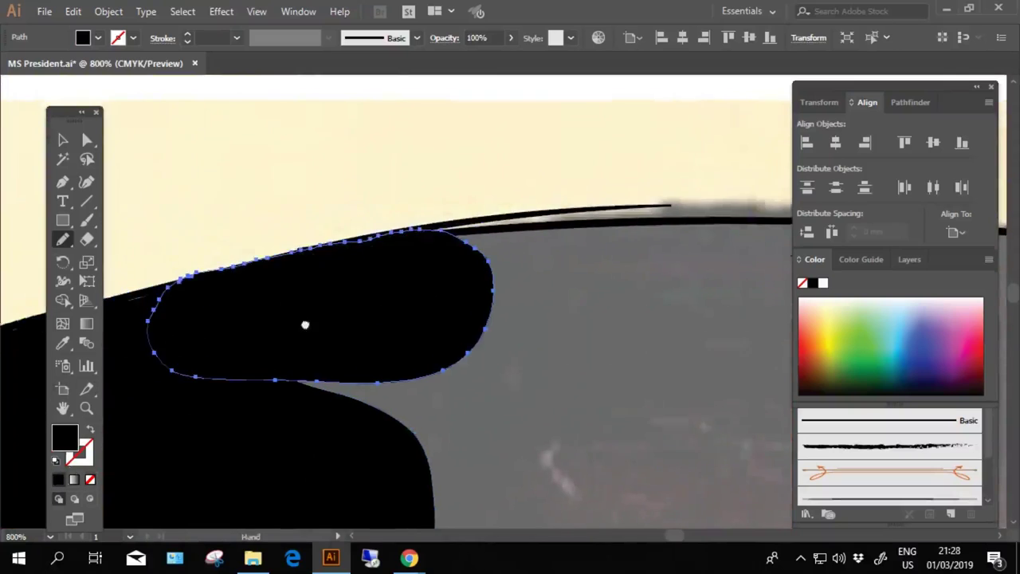
{"action": "left_click_drag", "start_coordinate": [306, 324], "coordinate": [130, 359]}
{"action": "mouse_move", "coordinate": [231, 272]}
{"action": "left_mouse_down"}
{"action": "mouse_move", "coordinate": [368, 243]}
{"action": "mouse_move", "coordinate": [494, 239]}
{"action": "left_mouse_up"}
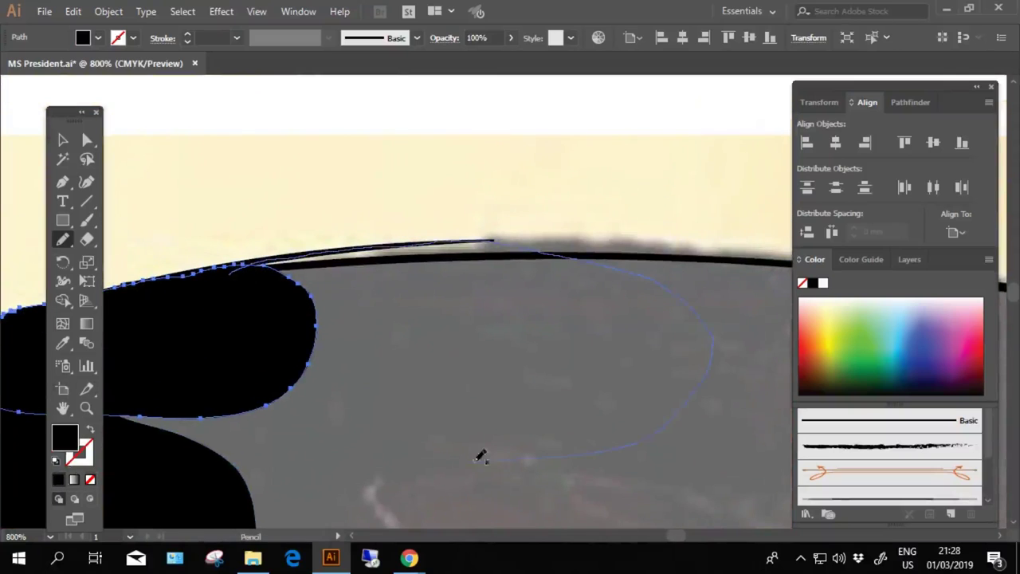
{"action": "left_click_drag", "start_coordinate": [480, 456], "coordinate": [342, 454]}
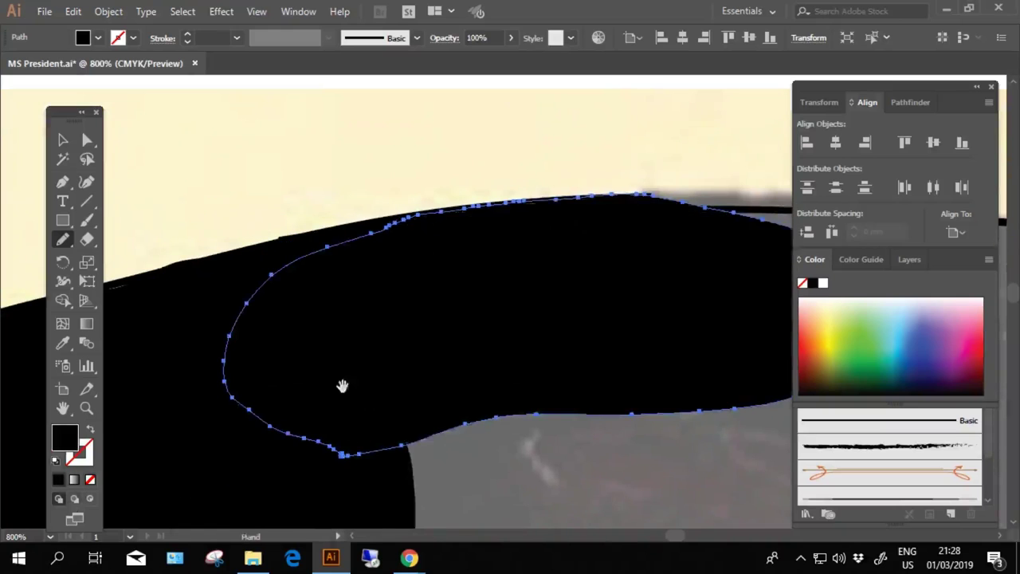
{"action": "left_click_drag", "start_coordinate": [342, 386], "coordinate": [123, 167]}
{"action": "mouse_move", "coordinate": [163, 350]}
{"action": "left_mouse_down"}
{"action": "mouse_move", "coordinate": [535, 136]}
{"action": "mouse_move", "coordinate": [542, 460]}
{"action": "mouse_move", "coordinate": [419, 268]}
{"action": "mouse_move", "coordinate": [664, 341]}
{"action": "mouse_move", "coordinate": [614, 392]}
{"action": "mouse_move", "coordinate": [366, 396]}
{"action": "mouse_move", "coordinate": [244, 271]}
{"action": "mouse_move", "coordinate": [171, 80]}
{"action": "left_mouse_up"}
{"action": "left_click_drag", "start_coordinate": [313, 366], "coordinate": [375, 405]}
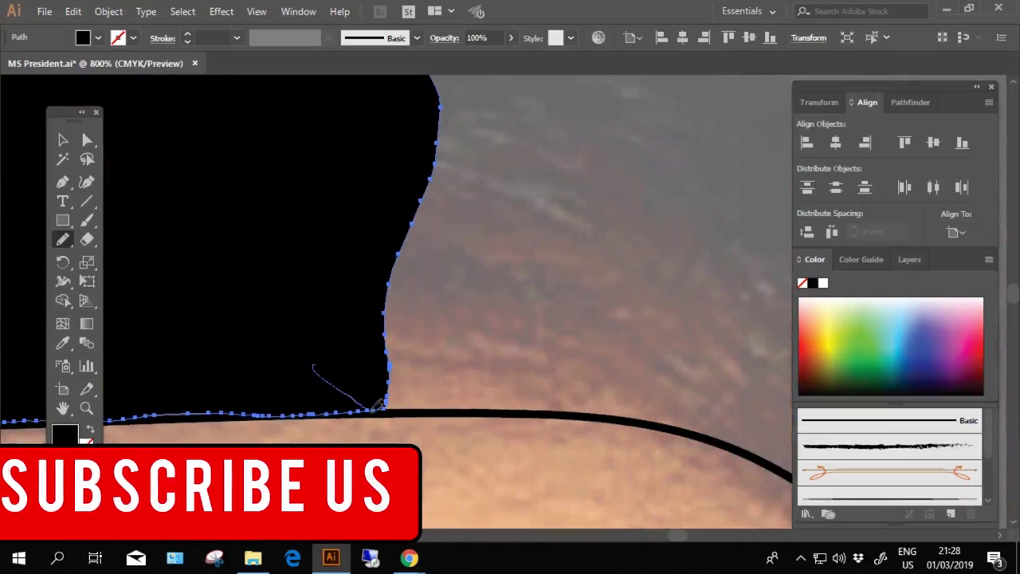
Trace a new loop around the grey hair patch beside the black fill
{"action": "mouse_move", "coordinate": [781, 298]}
{"action": "left_mouse_down"}
{"action": "mouse_move", "coordinate": [635, 341]}
{"action": "mouse_move", "coordinate": [722, 189]}
{"action": "mouse_move", "coordinate": [535, 151]}
{"action": "mouse_move", "coordinate": [611, 380]}
{"action": "left_mouse_up"}
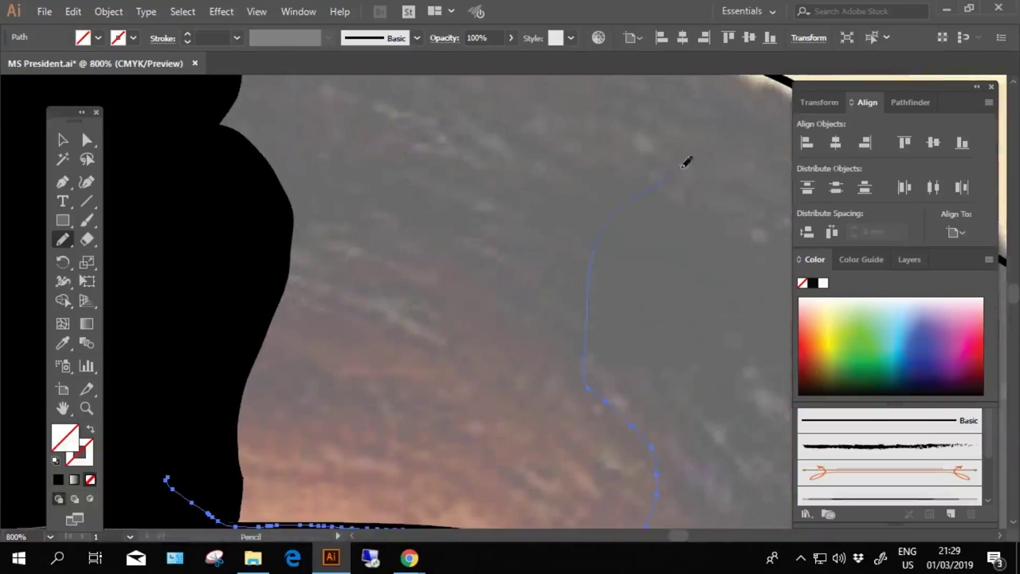
{"action": "left_click_drag", "start_coordinate": [686, 162], "coordinate": [576, 345]}
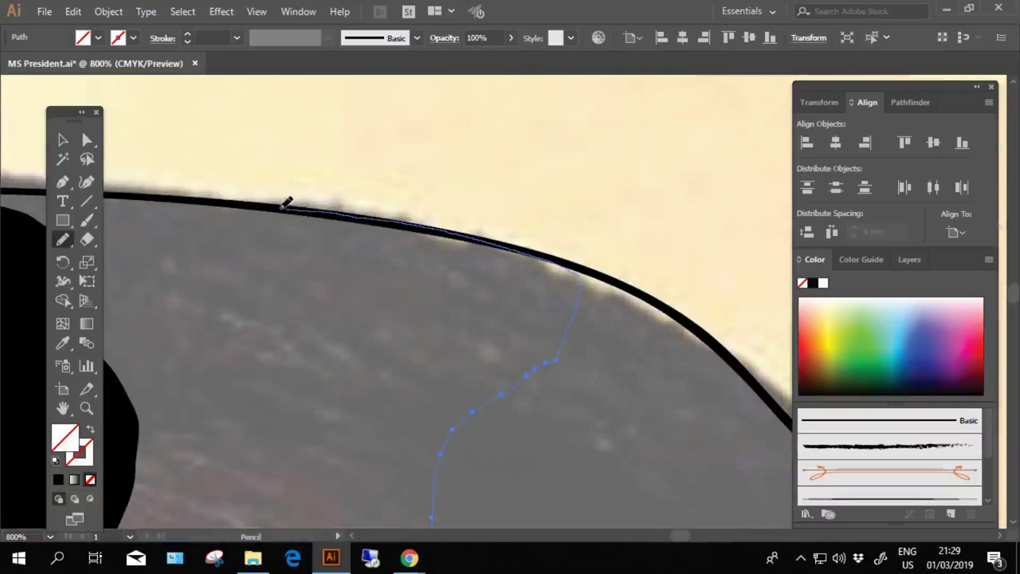
{"action": "mouse_move", "coordinate": [287, 202]}
{"action": "left_mouse_down"}
{"action": "mouse_move", "coordinate": [232, 214]}
{"action": "mouse_move", "coordinate": [608, 207]}
{"action": "mouse_move", "coordinate": [594, 209]}
{"action": "left_mouse_up"}
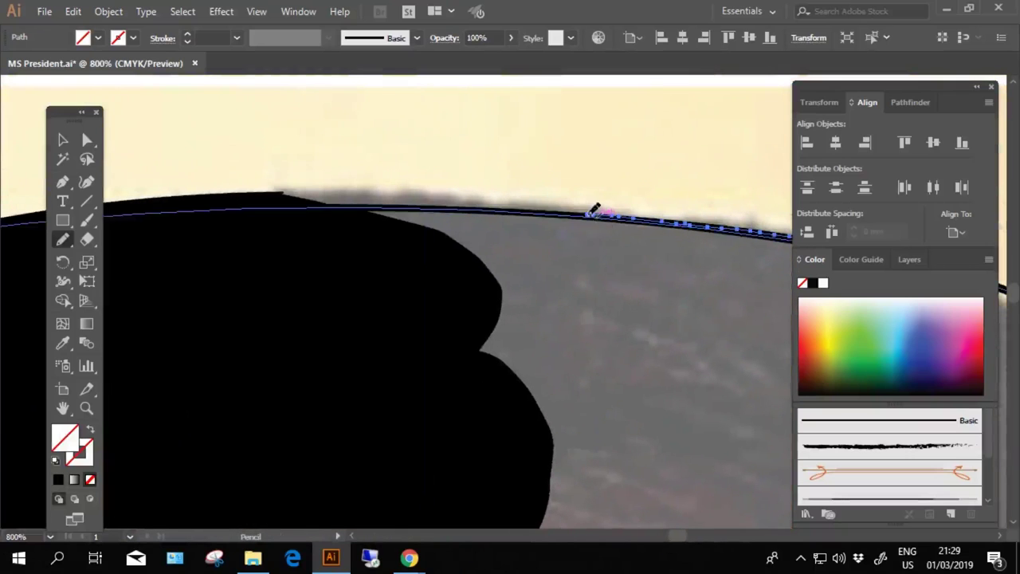
{"action": "mouse_move", "coordinate": [382, 195]}
{"action": "left_mouse_down"}
{"action": "mouse_move", "coordinate": [314, 412]}
{"action": "mouse_move", "coordinate": [337, 168]}
{"action": "mouse_move", "coordinate": [440, 426]}
{"action": "mouse_move", "coordinate": [169, 428]}
{"action": "mouse_move", "coordinate": [248, 257]}
{"action": "mouse_move", "coordinate": [337, 250]}
{"action": "left_mouse_up"}
{"action": "left_click_drag", "start_coordinate": [252, 302], "coordinate": [279, 366]}
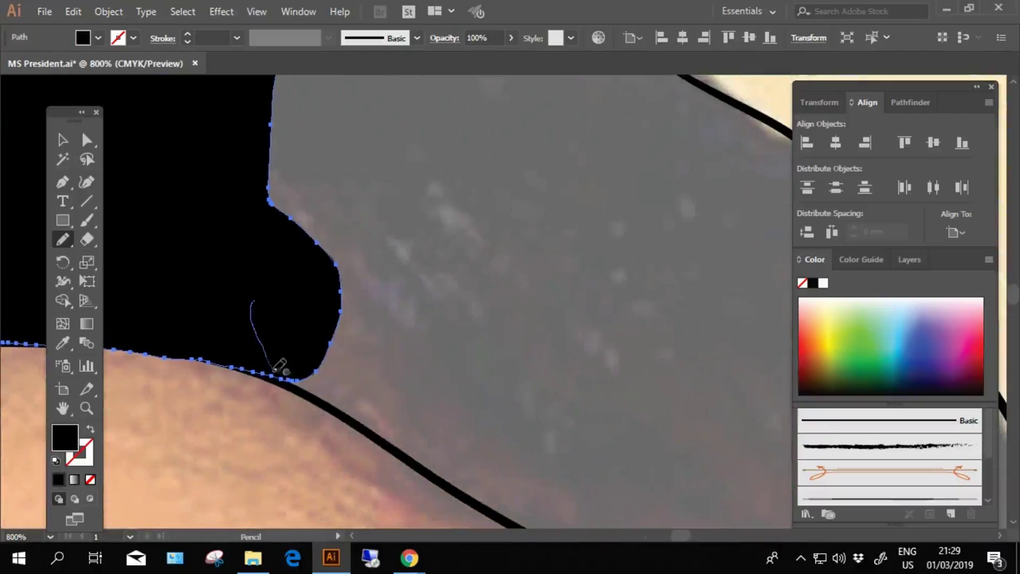
{"action": "left_click_drag", "start_coordinate": [307, 195], "coordinate": [296, 209]}
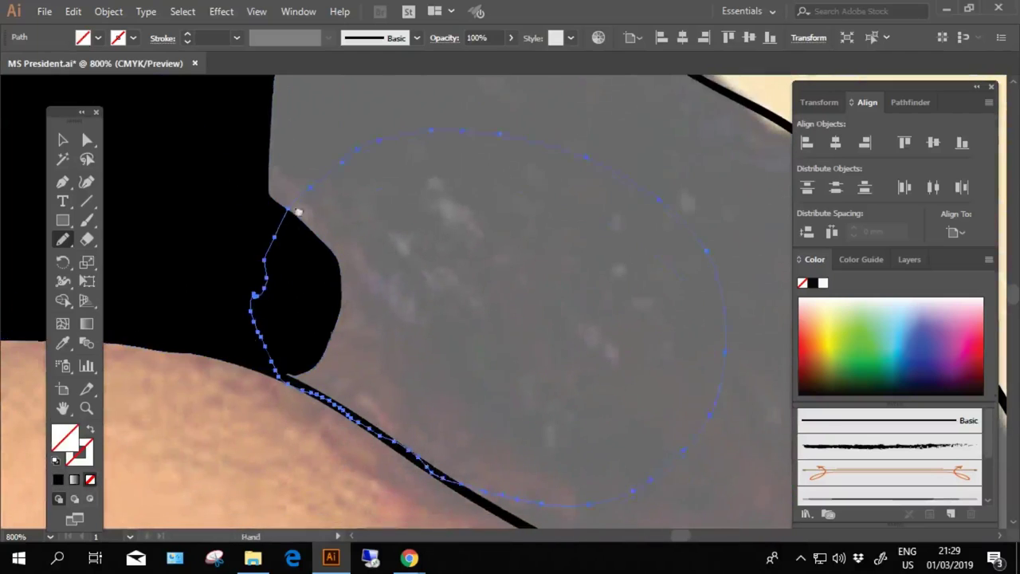
Pencil-trace the grey hair area along the head edge, joining it onto the existing hair path
{"action": "scroll", "coordinate": [355, 140], "scroll_direction": "up", "scroll_amount": 5}
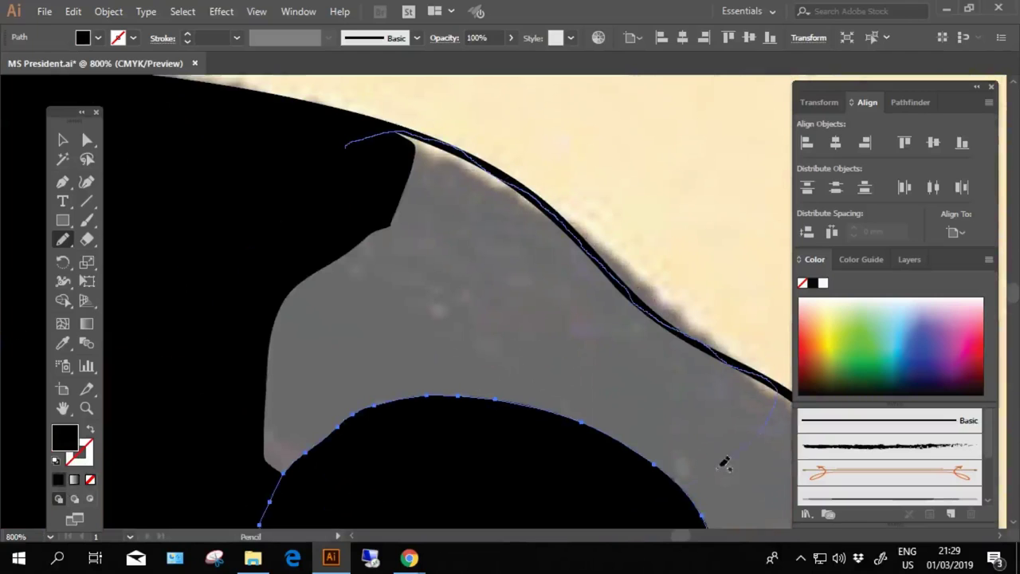
{"action": "mouse_move", "coordinate": [724, 464]}
{"action": "left_mouse_down"}
{"action": "mouse_move", "coordinate": [330, 191]}
{"action": "mouse_move", "coordinate": [486, 367]}
{"action": "left_mouse_up"}
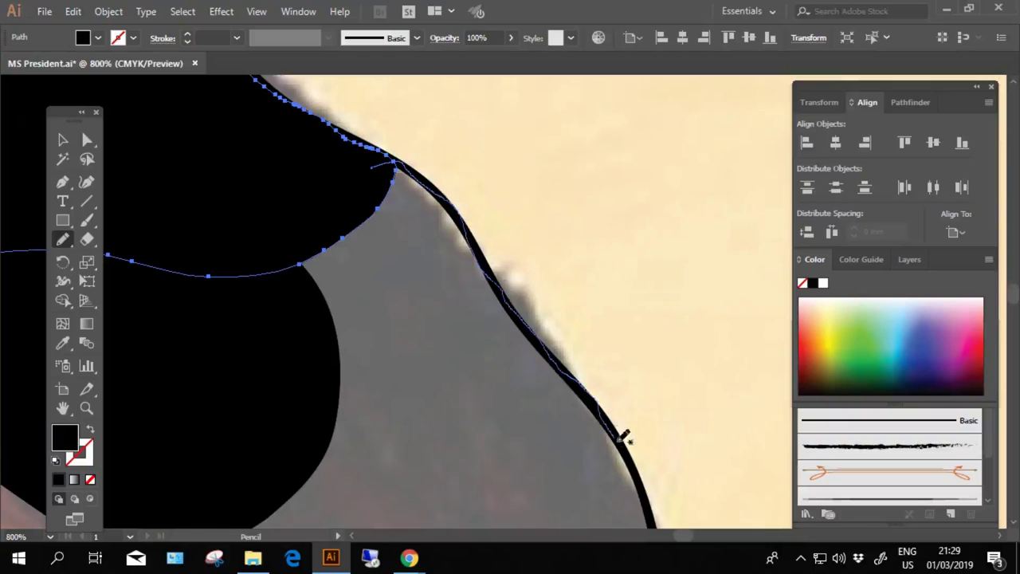
{"action": "mouse_move", "coordinate": [624, 437]}
{"action": "left_mouse_down"}
{"action": "mouse_move", "coordinate": [626, 490]}
{"action": "mouse_move", "coordinate": [627, 256]}
{"action": "left_mouse_up"}
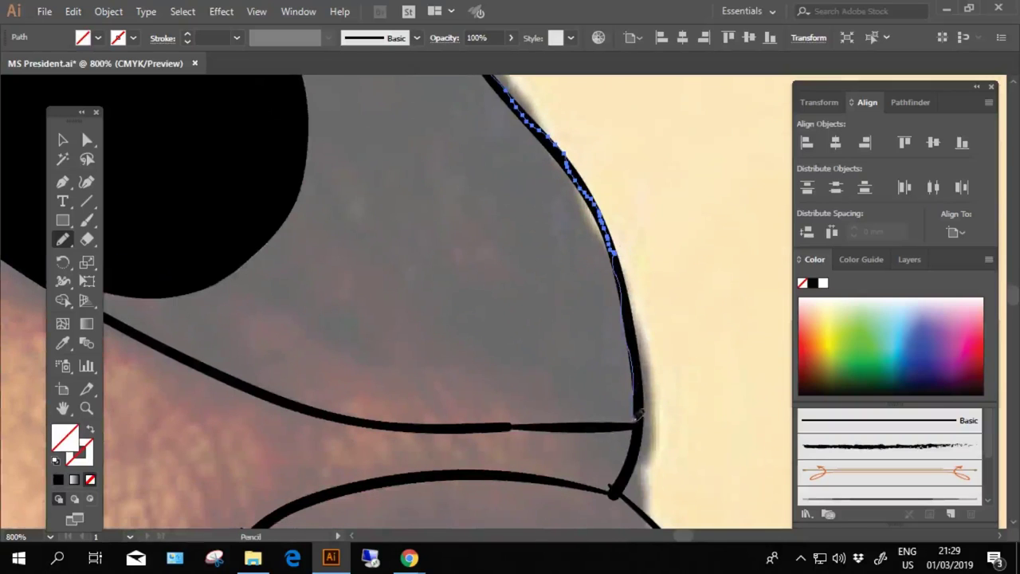
{"action": "left_click_drag", "start_coordinate": [231, 379], "coordinate": [167, 351]}
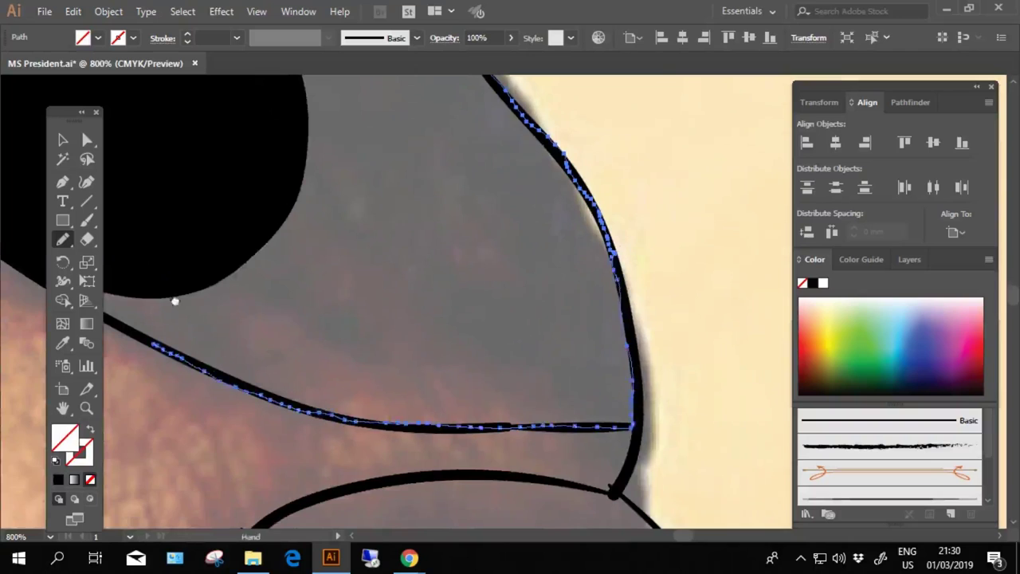
{"action": "left_click_drag", "start_coordinate": [175, 298], "coordinate": [403, 425]}
{"action": "left_click_drag", "start_coordinate": [313, 251], "coordinate": [464, 191]}
{"action": "left_click_drag", "start_coordinate": [501, 162], "coordinate": [358, 383]}
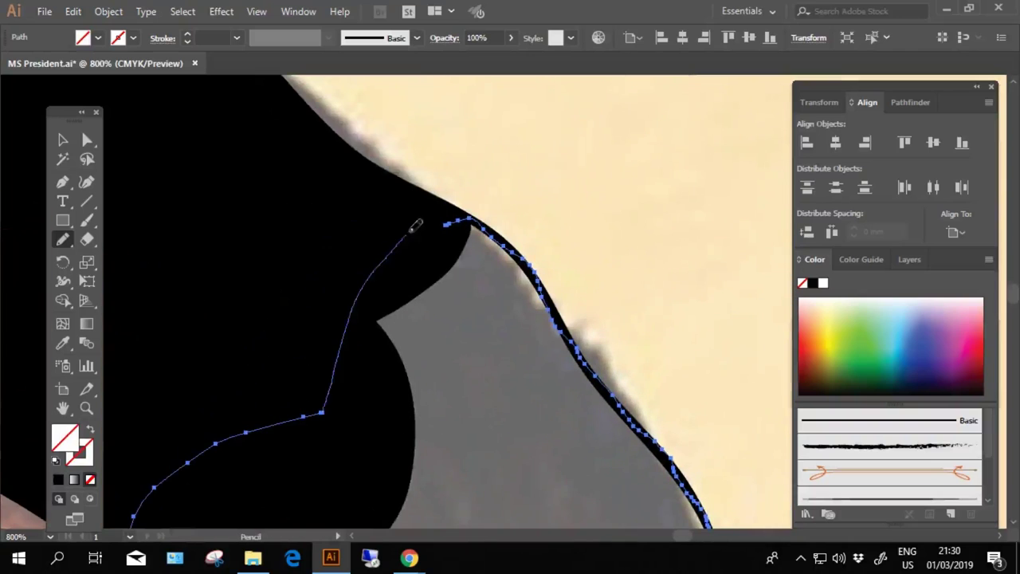
{"action": "left_click_drag", "start_coordinate": [416, 227], "coordinate": [446, 224]}
{"action": "mouse_move", "coordinate": [498, 573]}
{"action": "left_mouse_down"}
{"action": "mouse_move", "coordinate": [463, 410]}
{"action": "mouse_move", "coordinate": [385, 284]}
{"action": "mouse_move", "coordinate": [512, 133]}
{"action": "left_mouse_up"}
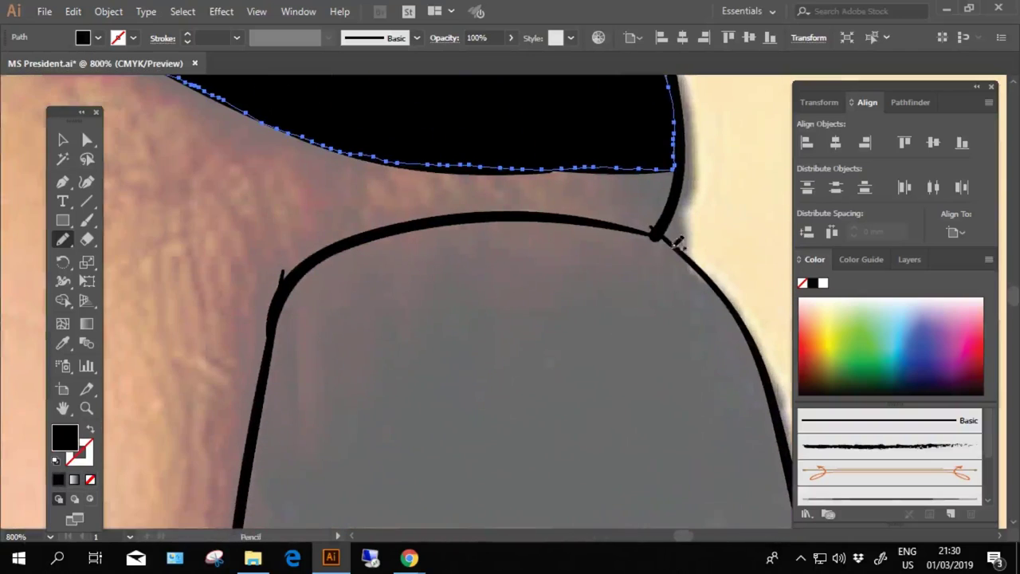
Trace the next hair curve down its left side and close it as a solid black shape
{"action": "mouse_move", "coordinate": [677, 243]}
{"action": "left_mouse_down"}
{"action": "mouse_move", "coordinate": [631, 216]}
{"action": "mouse_move", "coordinate": [348, 224]}
{"action": "left_mouse_up"}
{"action": "left_click_drag", "start_coordinate": [369, 491], "coordinate": [385, 464]}
{"action": "left_click_drag", "start_coordinate": [568, 378], "coordinate": [498, 289]}
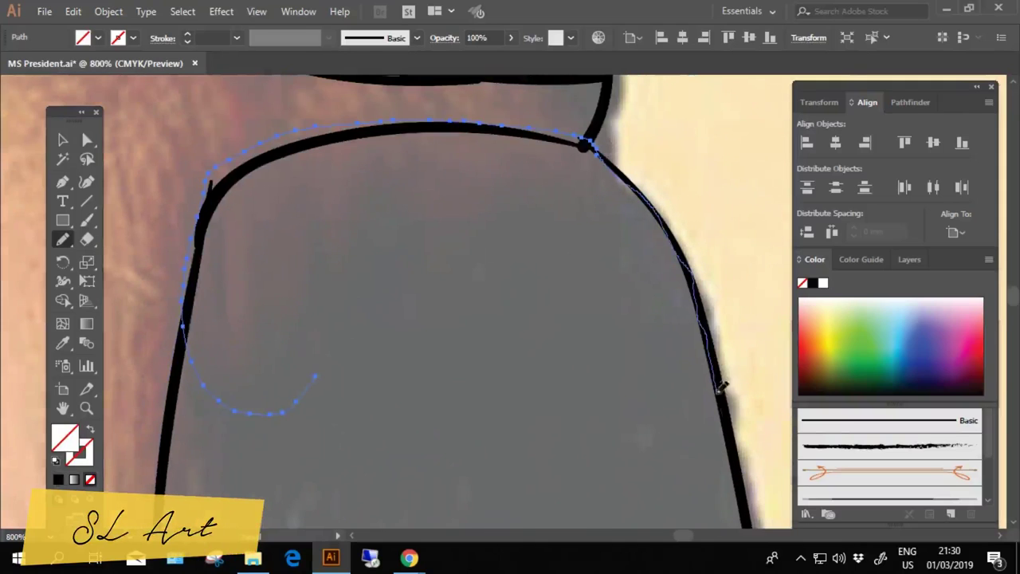
{"action": "left_click_drag", "start_coordinate": [403, 386], "coordinate": [315, 375]}
{"action": "scroll", "coordinate": [341, 278], "scroll_direction": "down", "scroll_amount": 5}
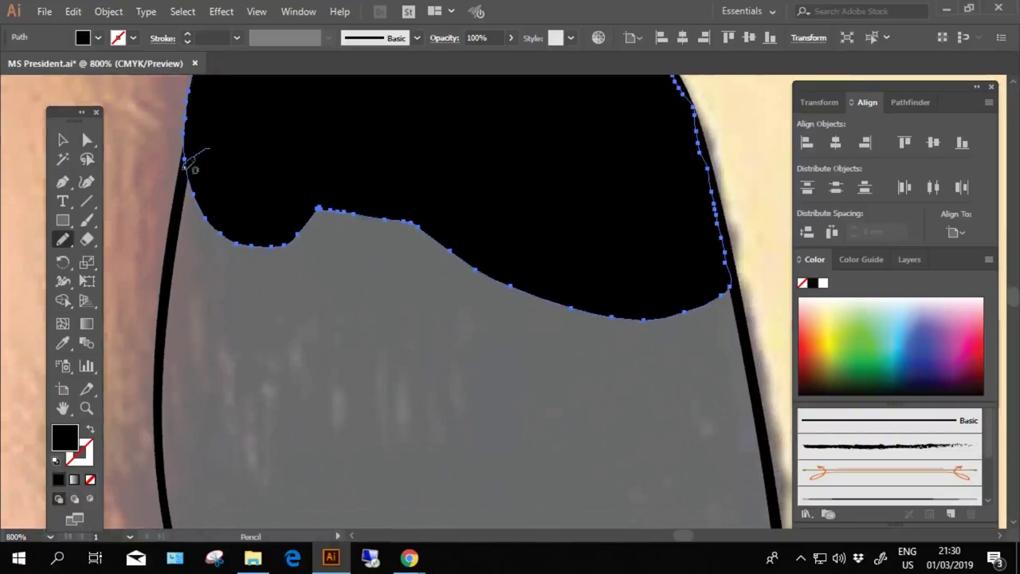
{"action": "left_click_drag", "start_coordinate": [171, 484], "coordinate": [164, 502]}
{"action": "scroll", "coordinate": [153, 299], "scroll_direction": "down", "scroll_amount": 5}
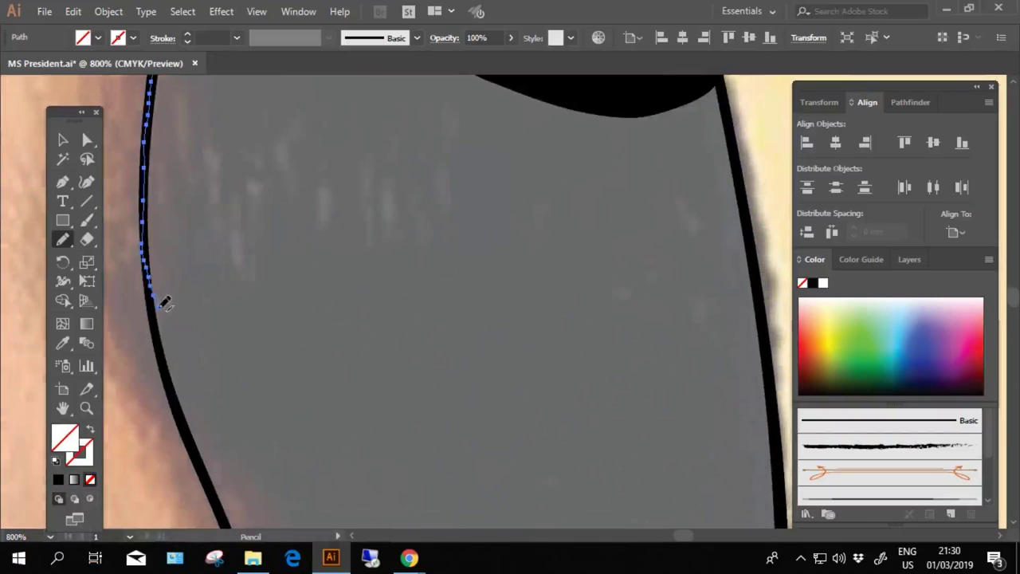
Fill the hair along the black mass edge solid black, then pencil the head outline toward the ear
{"action": "mouse_move", "coordinate": [652, 413]}
{"action": "left_mouse_down"}
{"action": "mouse_move", "coordinate": [756, 346]}
{"action": "mouse_move", "coordinate": [579, 386]}
{"action": "left_mouse_up"}
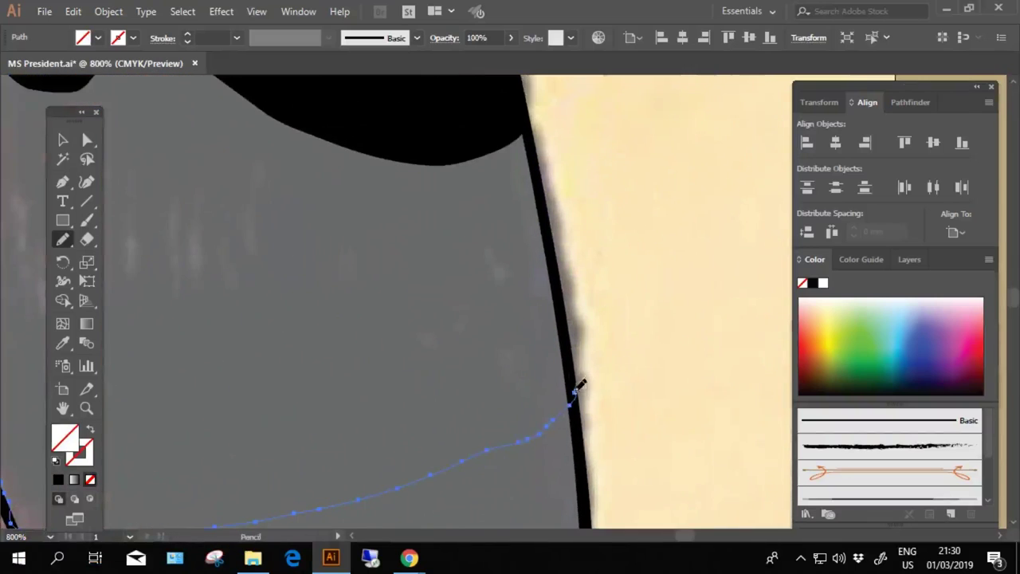
{"action": "left_click_drag", "start_coordinate": [533, 127], "coordinate": [462, 110]}
{"action": "left_click_drag", "start_coordinate": [462, 110], "coordinate": [678, 299]}
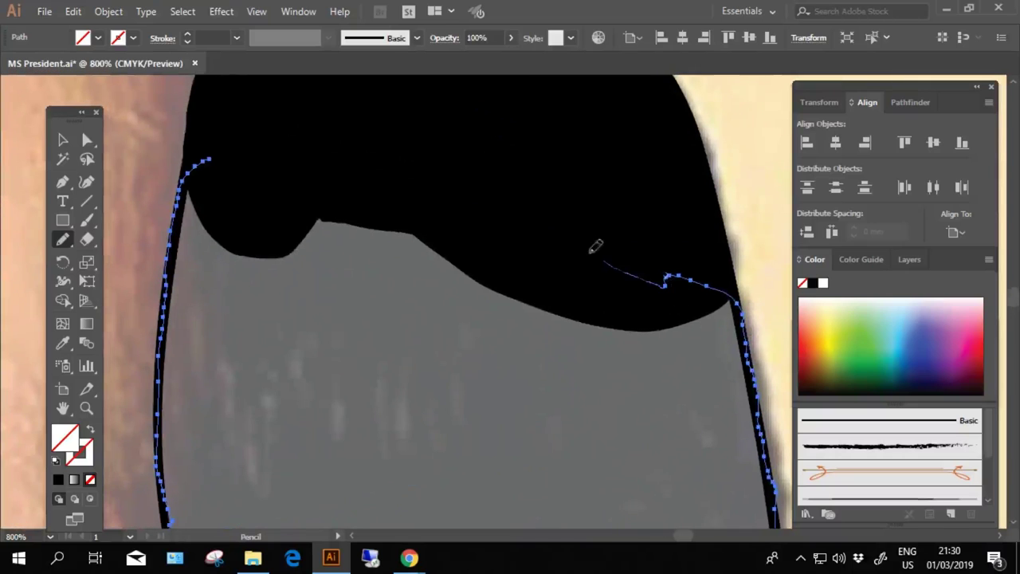
{"action": "left_click_drag", "start_coordinate": [596, 247], "coordinate": [216, 155]}
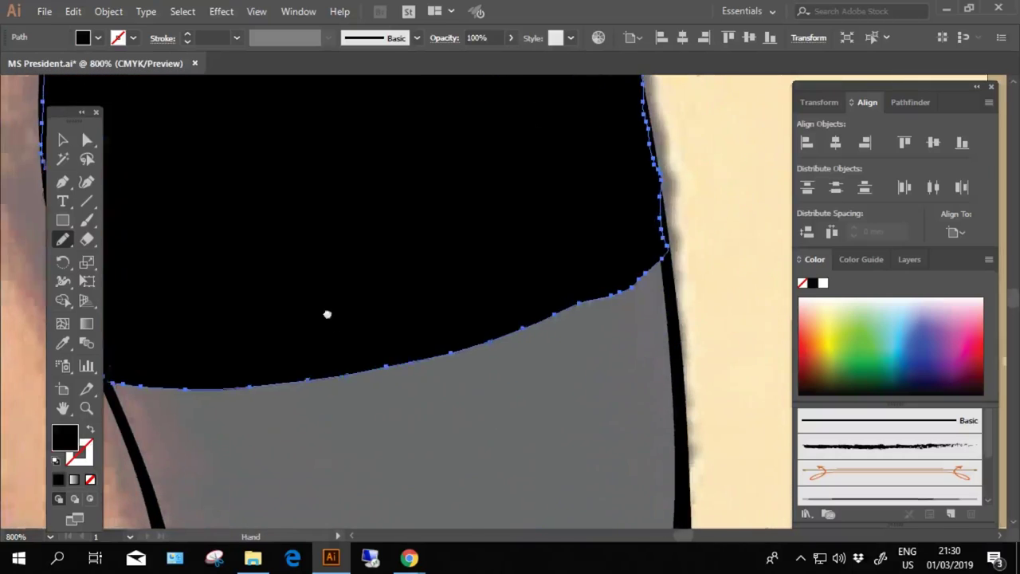
{"action": "mouse_move", "coordinate": [327, 312]}
{"action": "left_mouse_down"}
{"action": "mouse_move", "coordinate": [661, 275]}
{"action": "mouse_move", "coordinate": [542, 225]}
{"action": "left_mouse_up"}
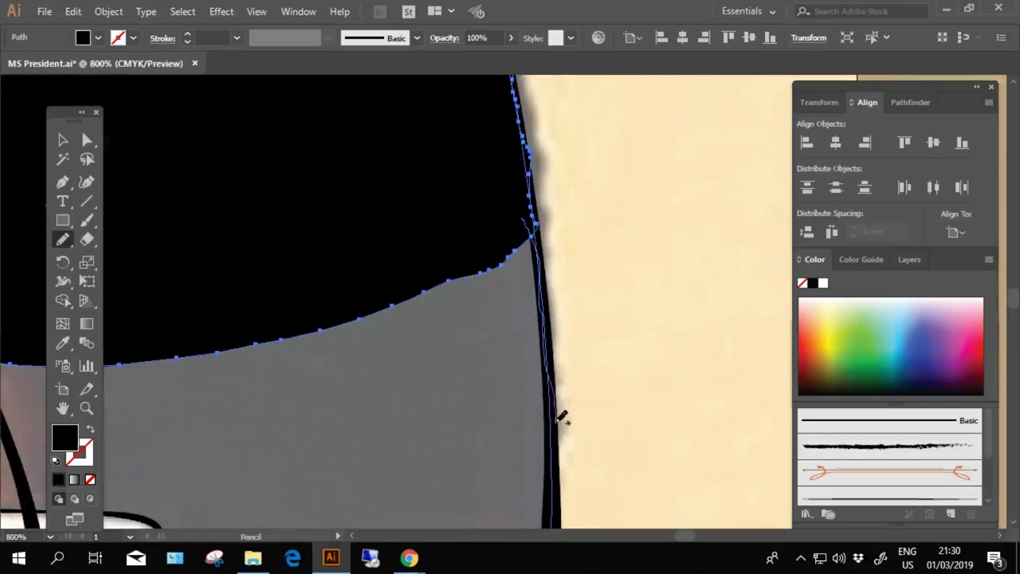
{"action": "mouse_move", "coordinate": [560, 416]}
{"action": "left_mouse_down"}
{"action": "mouse_move", "coordinate": [522, 499]}
{"action": "mouse_move", "coordinate": [576, 274]}
{"action": "left_mouse_up"}
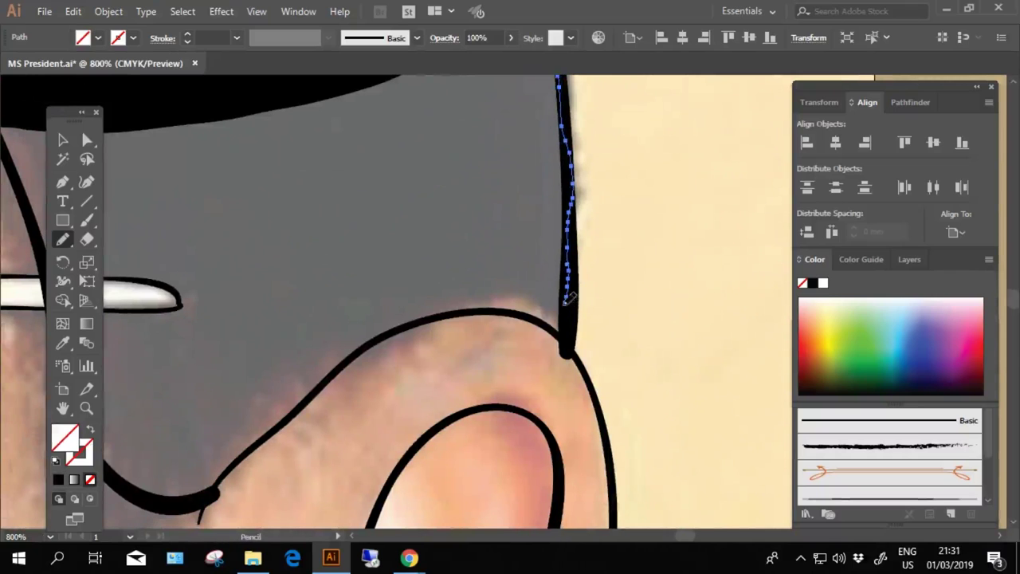
{"action": "mouse_move", "coordinate": [274, 434]}
{"action": "left_mouse_down"}
{"action": "mouse_move", "coordinate": [136, 502]}
{"action": "mouse_move", "coordinate": [335, 495]}
{"action": "mouse_move", "coordinate": [327, 497]}
{"action": "left_mouse_up"}
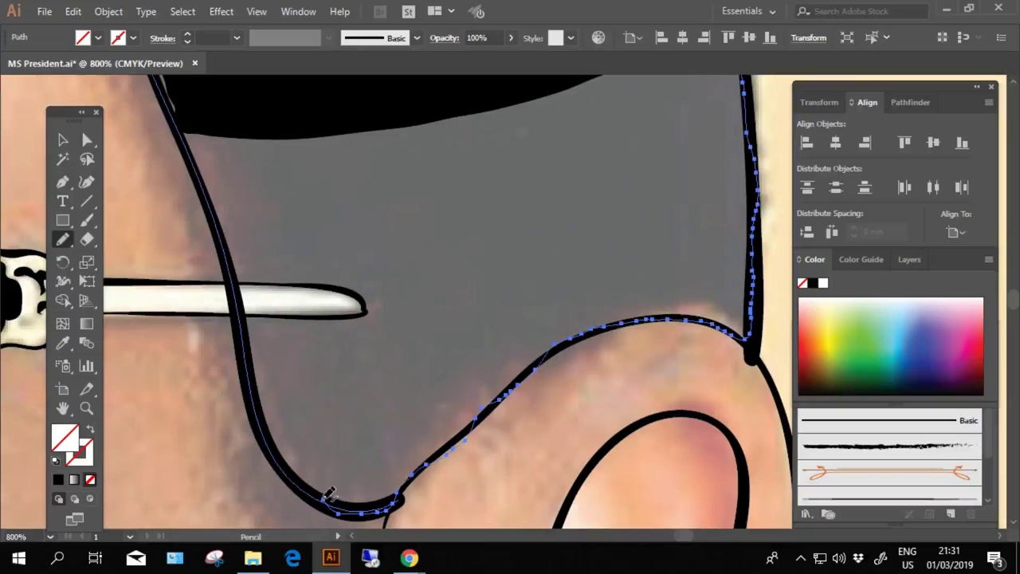
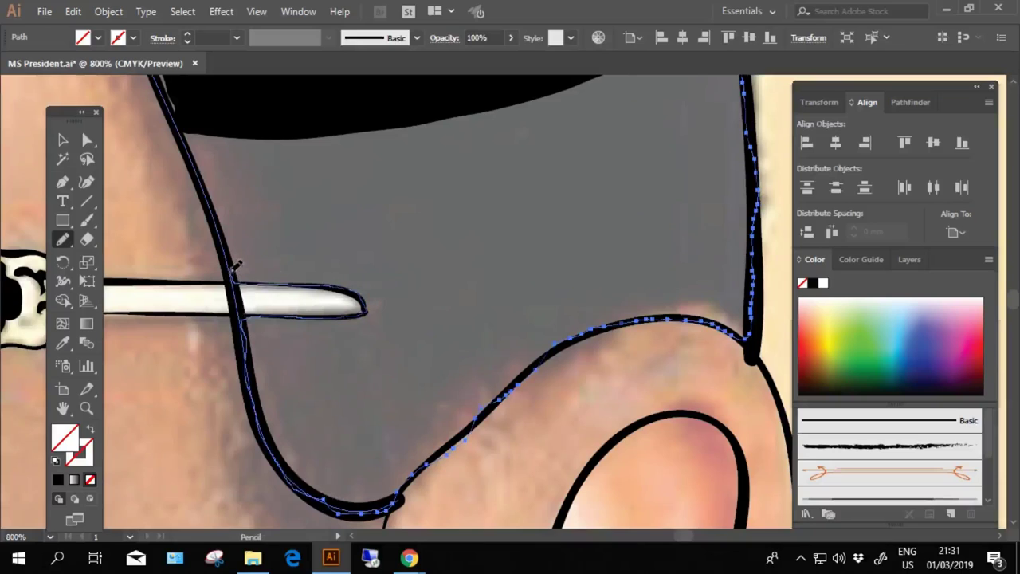
Trace the hair between the glasses arm and the ear and fill it black
{"action": "scroll", "coordinate": [237, 265], "scroll_direction": "up", "scroll_amount": 3}
{"action": "scroll", "coordinate": [244, 364], "scroll_direction": "up", "scroll_amount": 2}
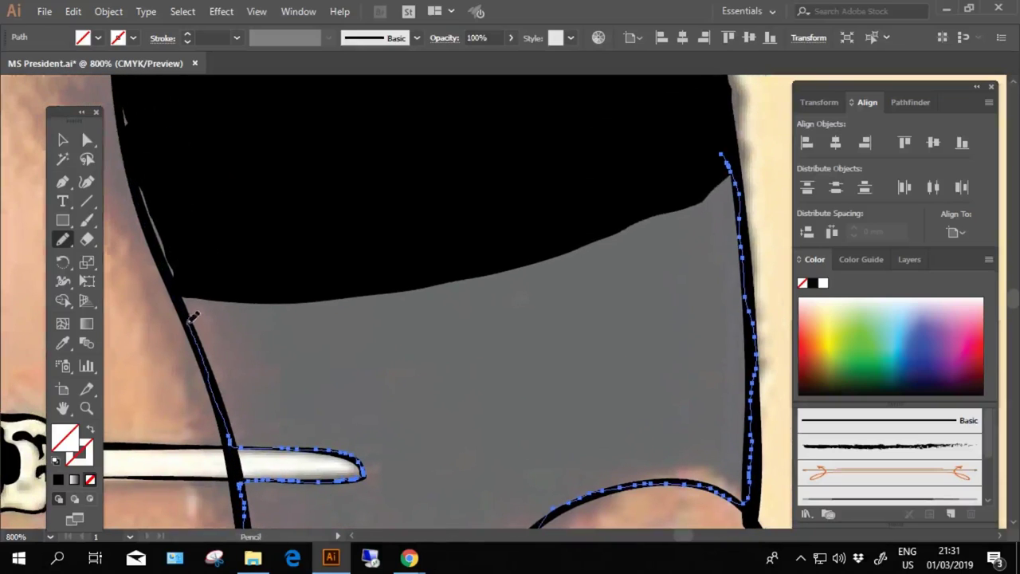
{"action": "left_click_drag", "start_coordinate": [707, 151], "coordinate": [717, 153]}
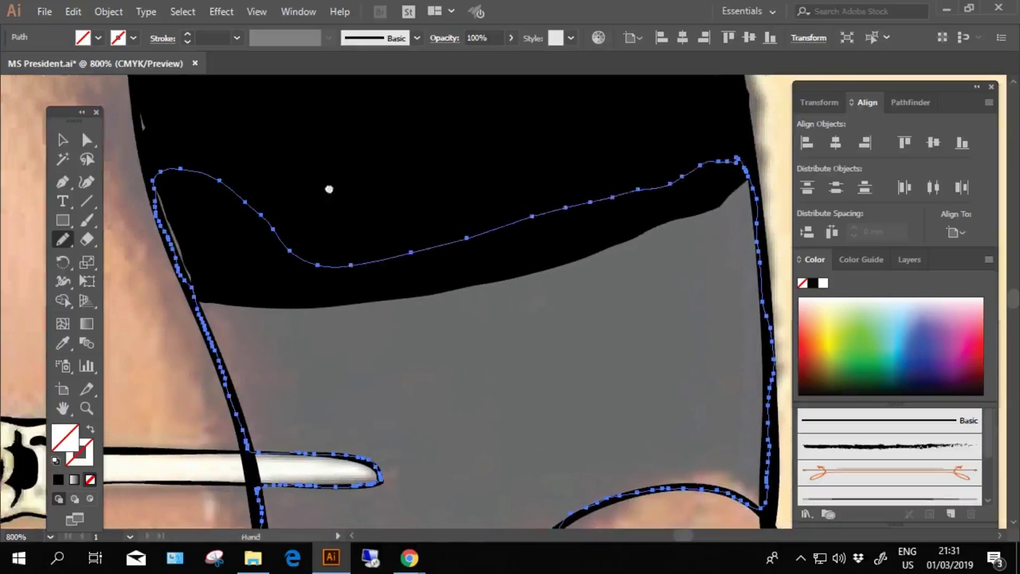
{"action": "scroll", "coordinate": [330, 189], "scroll_direction": "left", "scroll_amount": 2}
{"action": "scroll", "coordinate": [194, 405], "scroll_direction": "up", "scroll_amount": 3}
{"action": "left_click_drag", "start_coordinate": [185, 280], "coordinate": [200, 286]}
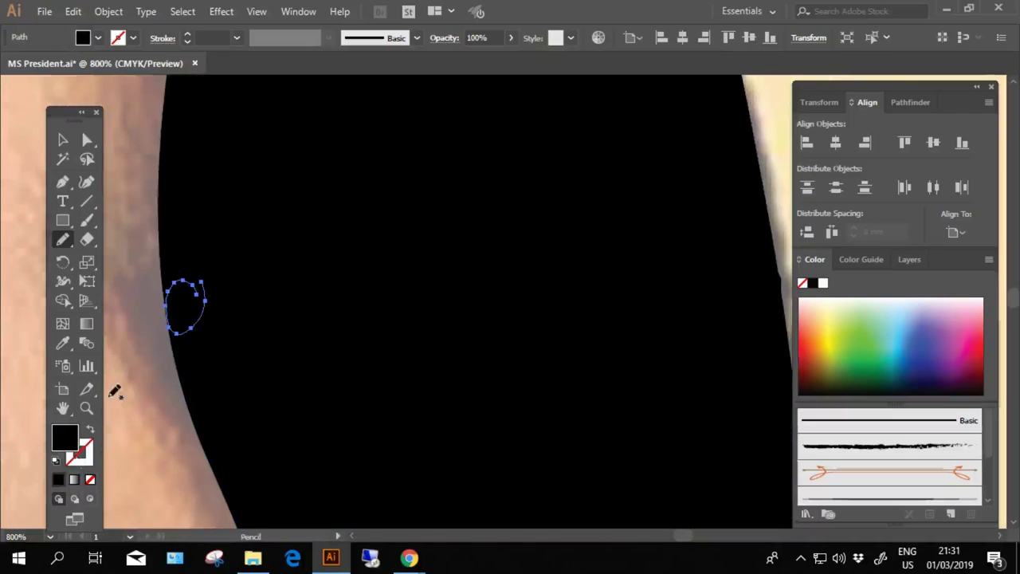
{"action": "scroll", "coordinate": [353, 358], "scroll_direction": "down", "scroll_amount": 8}
Deselect, then hide and reshow the photo layer (Layer 9) to check the line art
{"action": "key", "text": "v"}
{"action": "left_click", "coordinate": [605, 319]}
{"action": "left_click", "coordinate": [906, 259]}
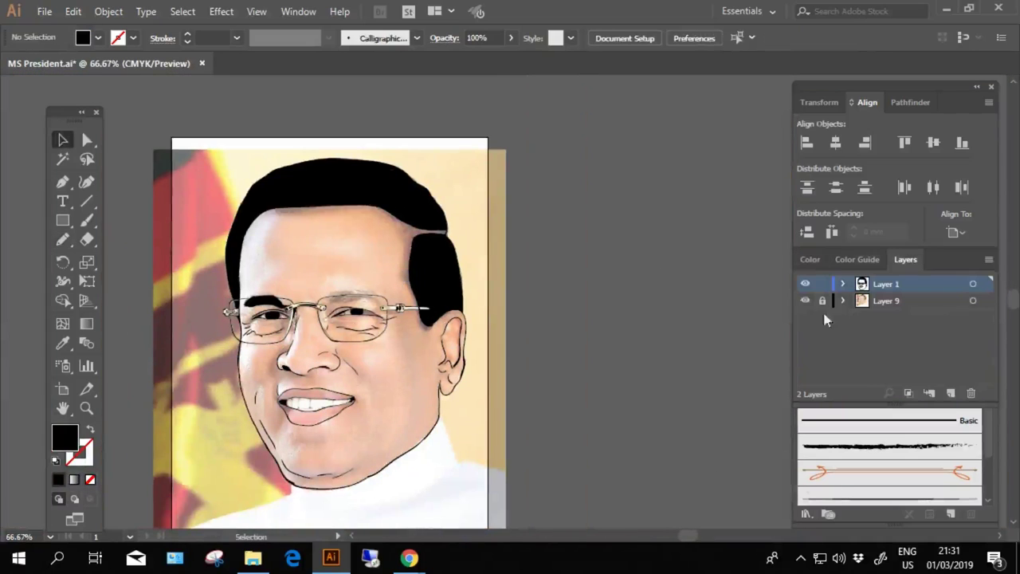
{"action": "left_click", "coordinate": [805, 301]}
{"action": "left_click", "coordinate": [805, 300]}
Pencil-trace a closed outline around the right eyebrow and fill it solid black
{"action": "scroll", "coordinate": [423, 279], "scroll_direction": "up", "scroll_amount": 4}
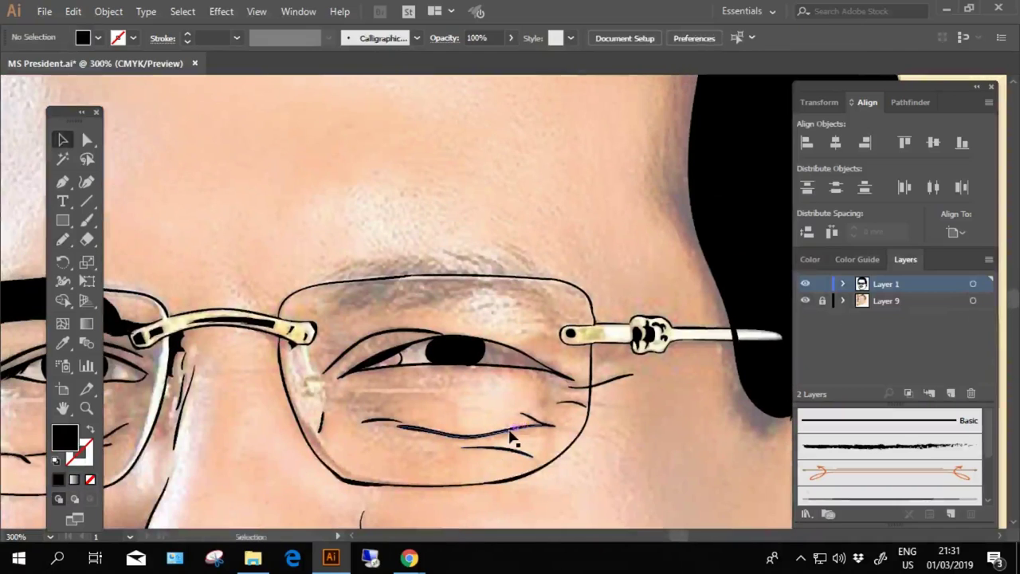
{"action": "key", "text": "n"}
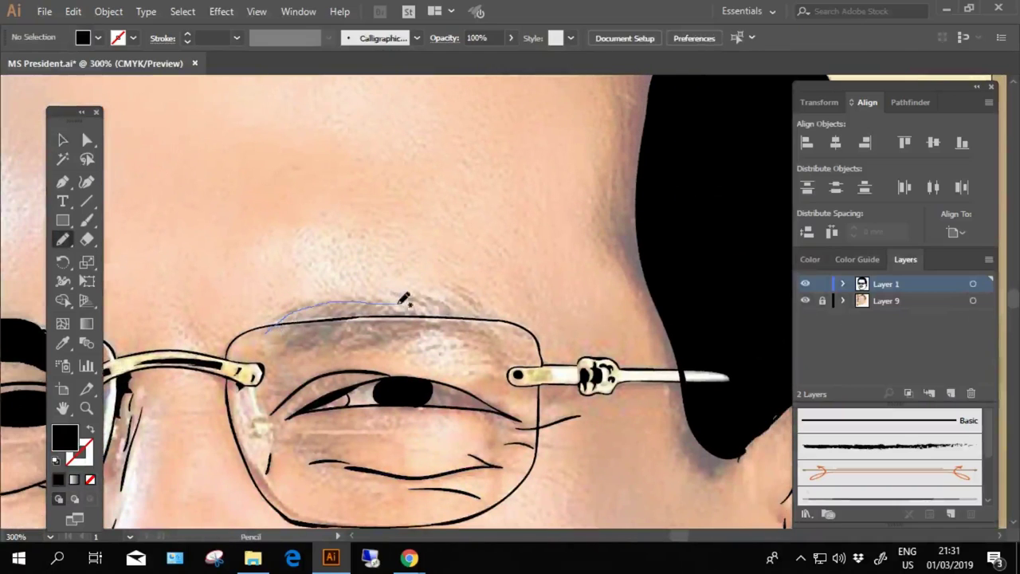
{"action": "mouse_move", "coordinate": [436, 295]}
{"action": "left_mouse_down"}
{"action": "mouse_move", "coordinate": [449, 341]}
{"action": "mouse_move", "coordinate": [342, 343]}
{"action": "left_mouse_up"}
{"action": "left_click_drag", "start_coordinate": [277, 343], "coordinate": [271, 347]}
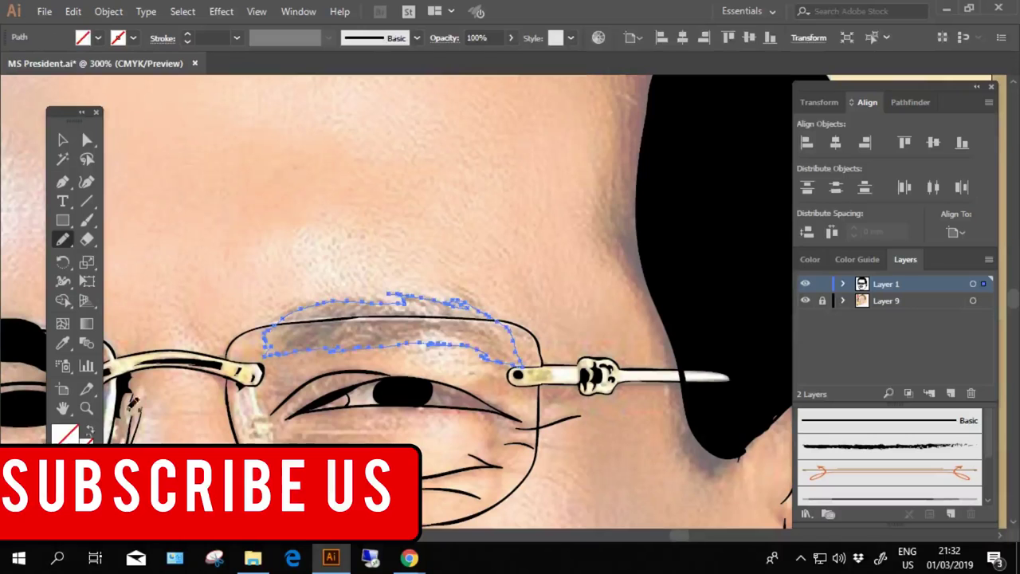
{"action": "key", "text": "b"}
{"action": "key", "text": "comma"}
{"action": "left_click_drag", "start_coordinate": [461, 427], "coordinate": [270, 419]}
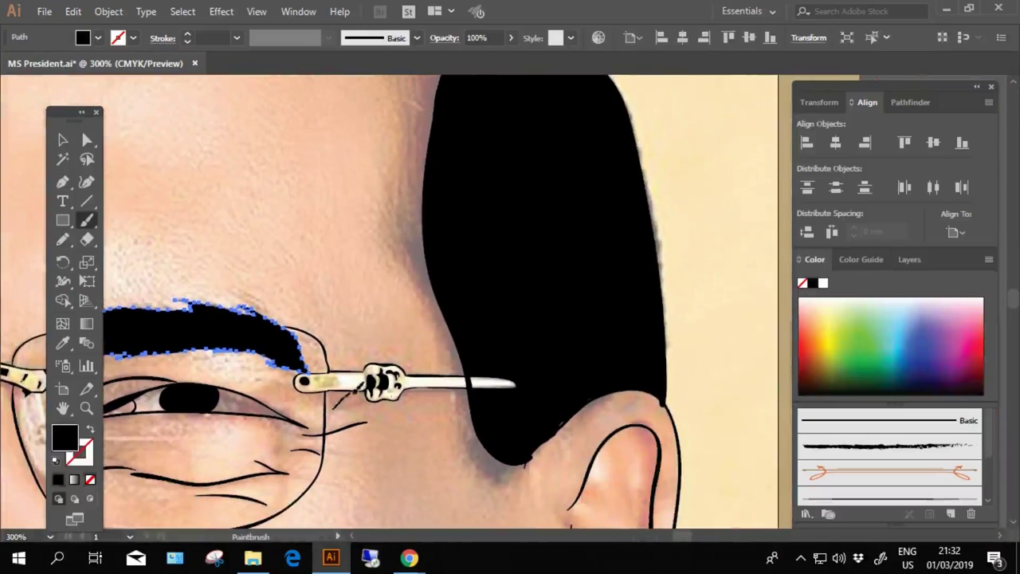
{"action": "key", "text": "ctrl+shift+a"}
Brush a black tip at the bottom of the sideburn in front of the ear
{"action": "mouse_move", "coordinate": [381, 427]}
{"action": "left_mouse_down"}
{"action": "mouse_move", "coordinate": [375, 416]}
{"action": "mouse_move", "coordinate": [312, 425]}
{"action": "left_mouse_up"}
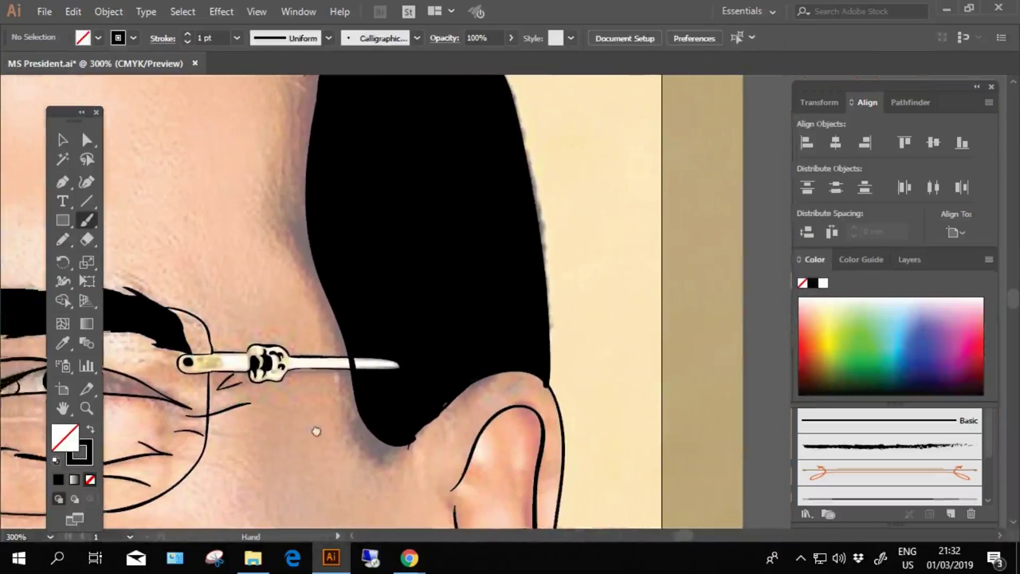
{"action": "scroll", "coordinate": [483, 358], "scroll_direction": "up", "scroll_amount": 3}
{"action": "left_click_drag", "start_coordinate": [516, 363], "coordinate": [564, 253]}
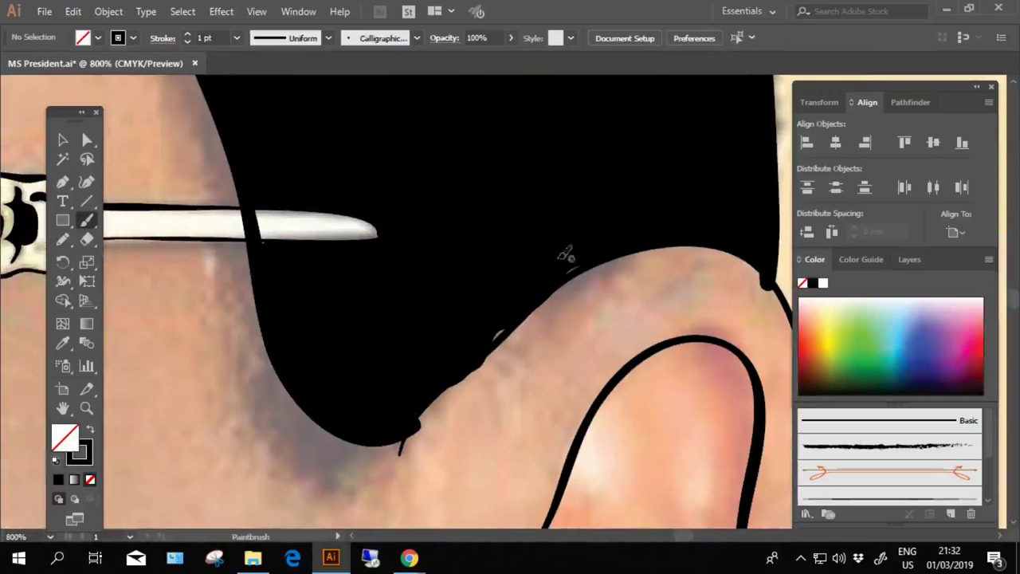
{"action": "scroll", "coordinate": [533, 297], "scroll_direction": "down", "scroll_amount": 3}
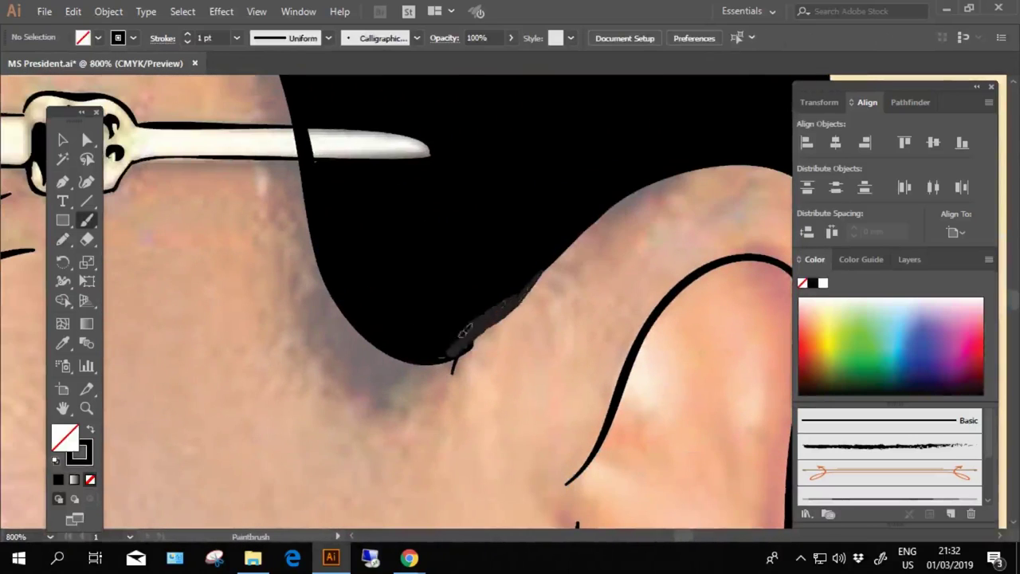
{"action": "left_click_drag", "start_coordinate": [465, 330], "coordinate": [453, 367]}
Pencil-trace the sideburn shadow as a black-filled shape sent backward in stacking order
{"action": "scroll", "coordinate": [383, 303], "scroll_direction": "up", "scroll_amount": 2}
{"action": "key", "text": "n"}
{"action": "scroll", "coordinate": [318, 255], "scroll_direction": "left", "scroll_amount": 1}
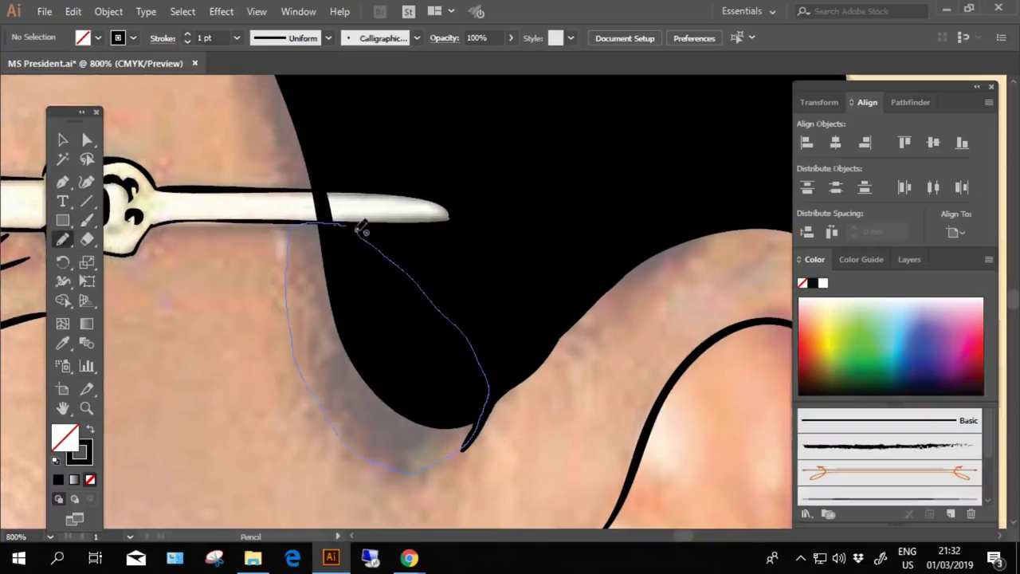
{"action": "left_click_drag", "start_coordinate": [465, 449], "coordinate": [343, 224]}
{"action": "key", "text": "shift+x"}
{"action": "left_click_drag", "start_coordinate": [296, 345], "coordinate": [260, 303]}
{"action": "key", "text": "ctrl+shift+bracketleft"}
{"action": "key", "text": "ctrl+shift+a"}
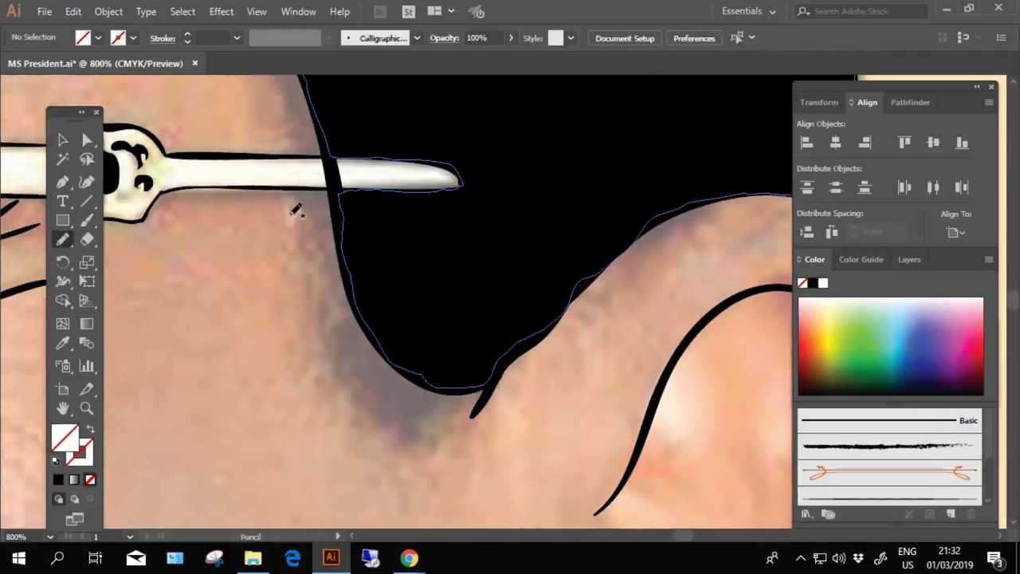
Brush a thick black outline down the sideburn edge
{"action": "key", "text": "b"}
{"action": "left_click_drag", "start_coordinate": [289, 201], "coordinate": [301, 317]}
{"action": "left_click_drag", "start_coordinate": [448, 431], "coordinate": [474, 413]}
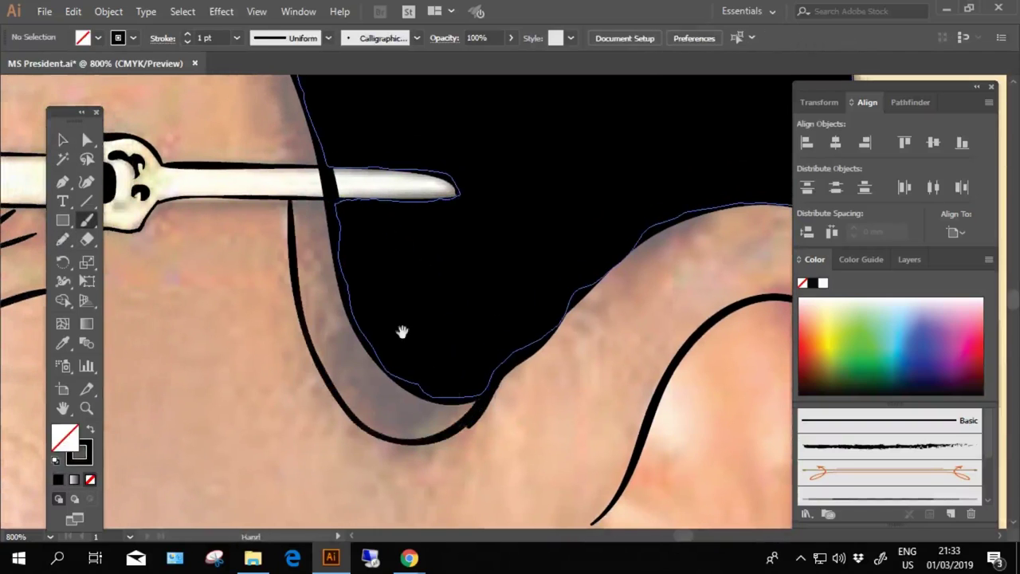
{"action": "left_click_drag", "start_coordinate": [294, 208], "coordinate": [299, 240]}
Pencil-trace the remaining sideburn outline as a closed black-filled path
{"action": "key", "text": "n"}
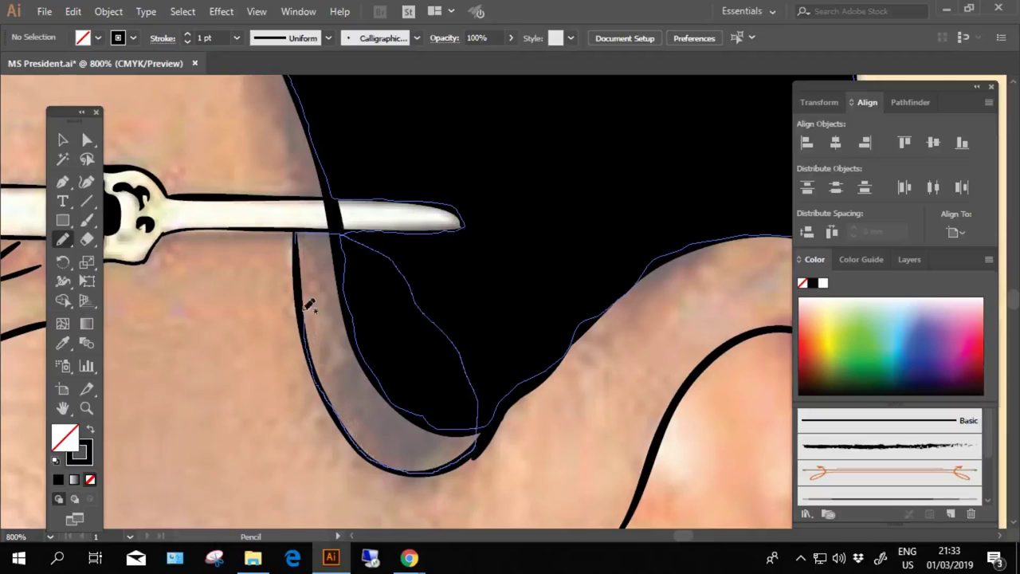
{"action": "left_click_drag", "start_coordinate": [301, 250], "coordinate": [297, 236]}
{"action": "key", "text": "shift+x"}
{"action": "key", "text": "ctrl+shift+a"}
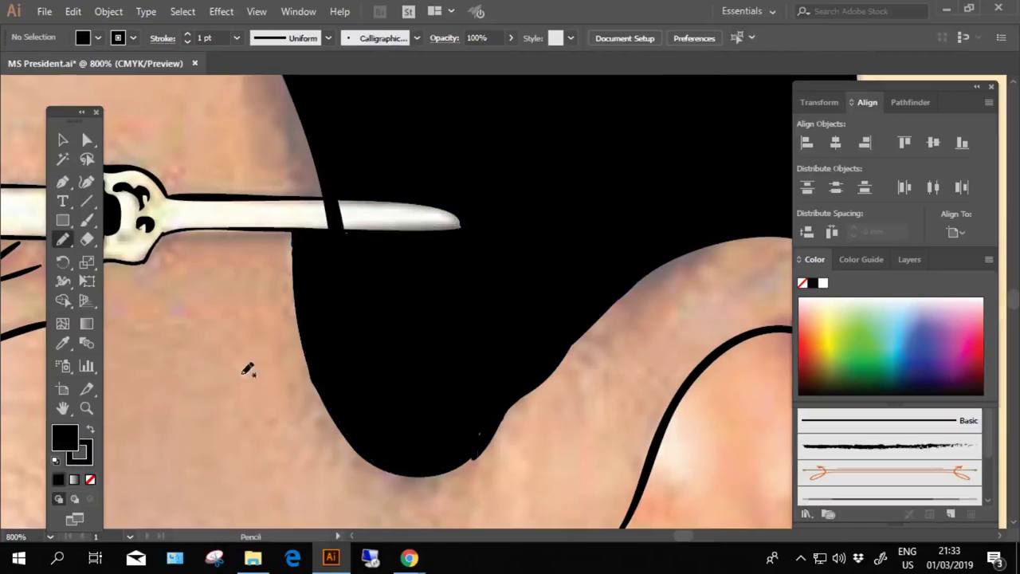
Zoom in on the glasses arm where the black hair outline crosses it
{"action": "key", "text": "b"}
{"action": "scroll", "coordinate": [428, 338], "scroll_direction": "right", "scroll_amount": 5}
{"action": "scroll", "coordinate": [390, 343], "scroll_direction": "left", "scroll_amount": 5}
{"action": "scroll", "coordinate": [391, 343], "scroll_direction": "up", "scroll_amount": 2}
{"action": "scroll", "coordinate": [360, 280], "scroll_direction": "up", "scroll_amount": 2}
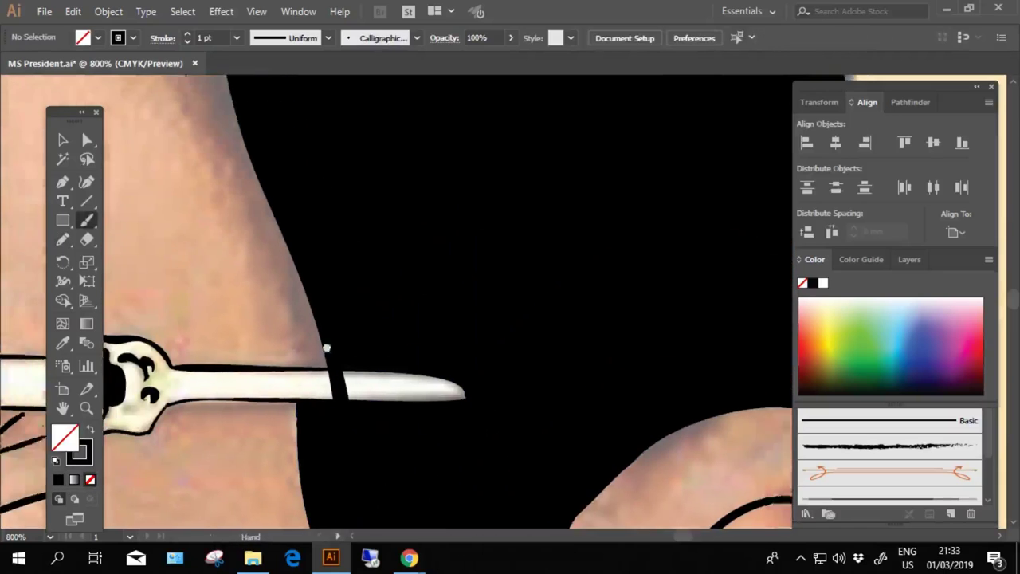
{"action": "scroll", "coordinate": [376, 292], "scroll_direction": "down", "scroll_amount": 3}
{"action": "scroll", "coordinate": [505, 405], "scroll_direction": "down", "scroll_amount": 3}
{"action": "scroll", "coordinate": [403, 384], "scroll_direction": "up", "scroll_amount": 3}
{"action": "scroll", "coordinate": [404, 384], "scroll_direction": "up", "scroll_amount": 3}
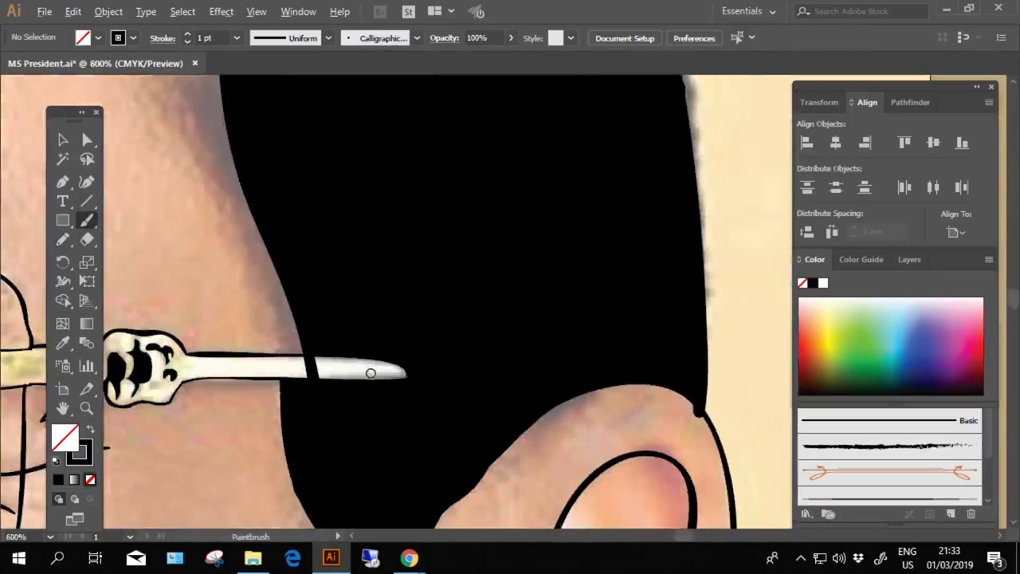
{"action": "scroll", "coordinate": [372, 372], "scroll_direction": "up", "scroll_amount": 2}
{"action": "scroll", "coordinate": [478, 342], "scroll_direction": "down", "scroll_amount": 2}
{"action": "scroll", "coordinate": [423, 337], "scroll_direction": "down", "scroll_amount": 3}
{"action": "scroll", "coordinate": [451, 232], "scroll_direction": "up", "scroll_amount": 5}
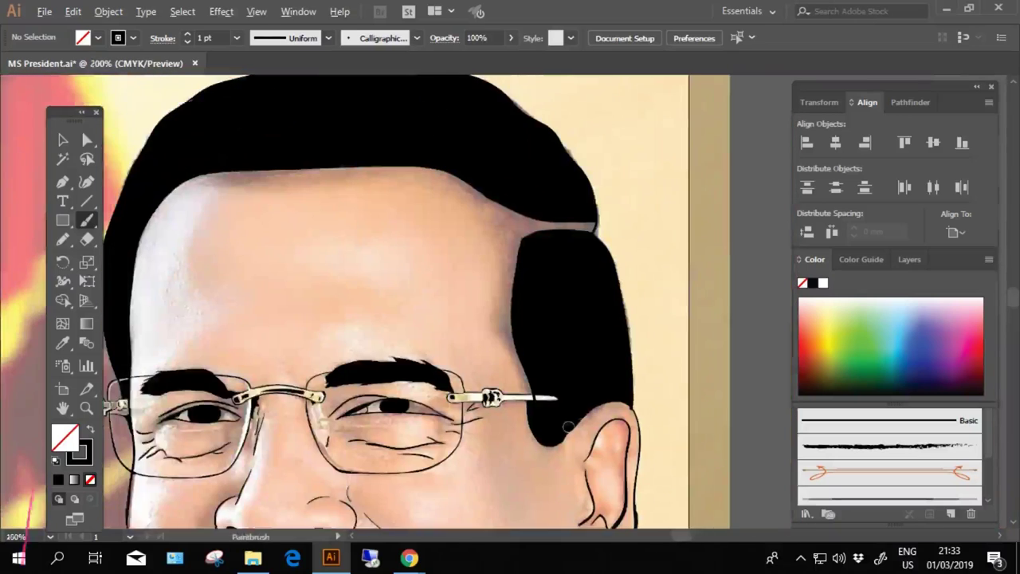
{"action": "scroll", "coordinate": [550, 414], "scroll_direction": "up", "scroll_amount": 5}
{"action": "key", "text": "shift+e"}
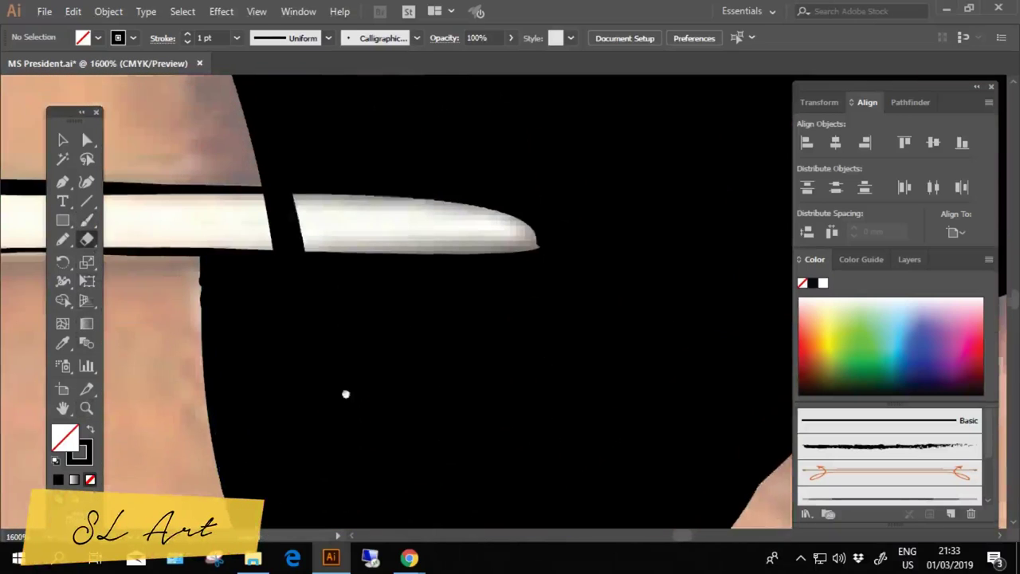
{"action": "scroll", "coordinate": [310, 311], "scroll_direction": "down", "scroll_amount": 1}
{"action": "scroll", "coordinate": [460, 412], "scroll_direction": "down", "scroll_amount": 2}
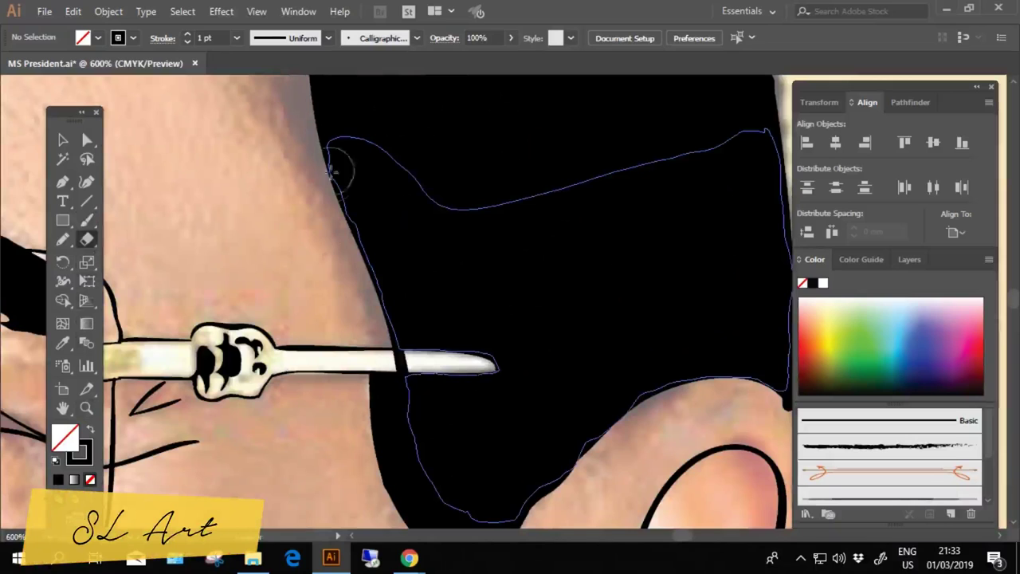
Select the black hair outline and erase the part crossing the glasses arm
{"action": "key", "text": "v"}
{"action": "left_click", "coordinate": [335, 132]}
{"action": "scroll", "coordinate": [439, 437], "scroll_direction": "up", "scroll_amount": 2}
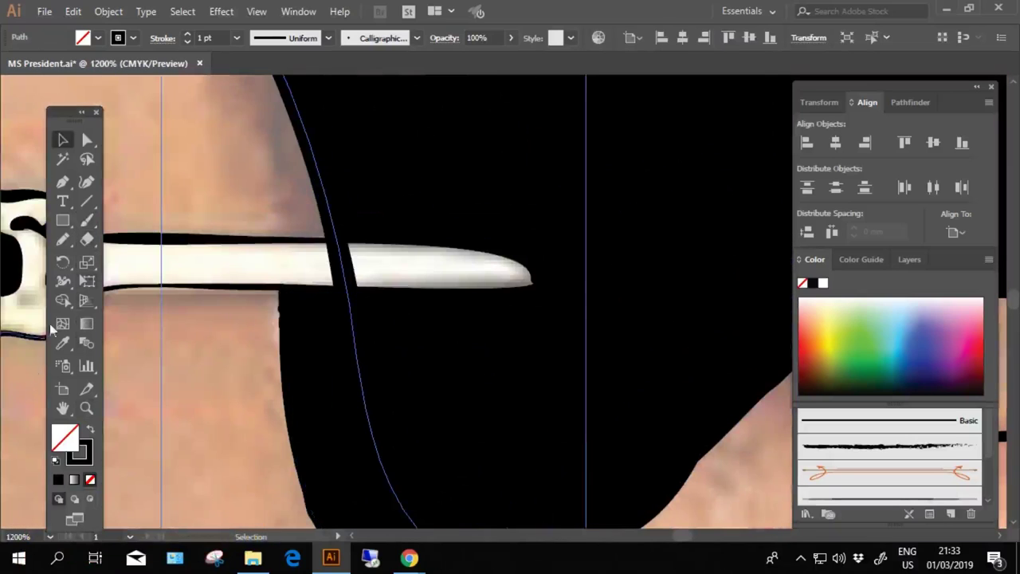
{"action": "key", "text": "shift+e"}
{"action": "left_click_drag", "start_coordinate": [330, 303], "coordinate": [330, 296]}
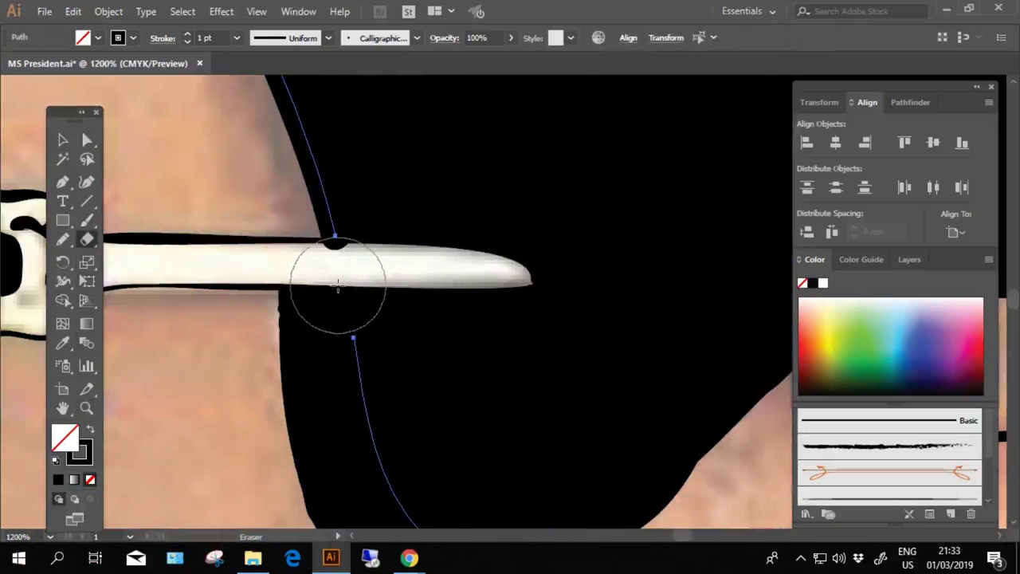
{"action": "scroll", "coordinate": [358, 354], "scroll_direction": "down", "scroll_amount": 6}
{"action": "key", "text": "v"}
{"action": "left_click", "coordinate": [638, 232]}
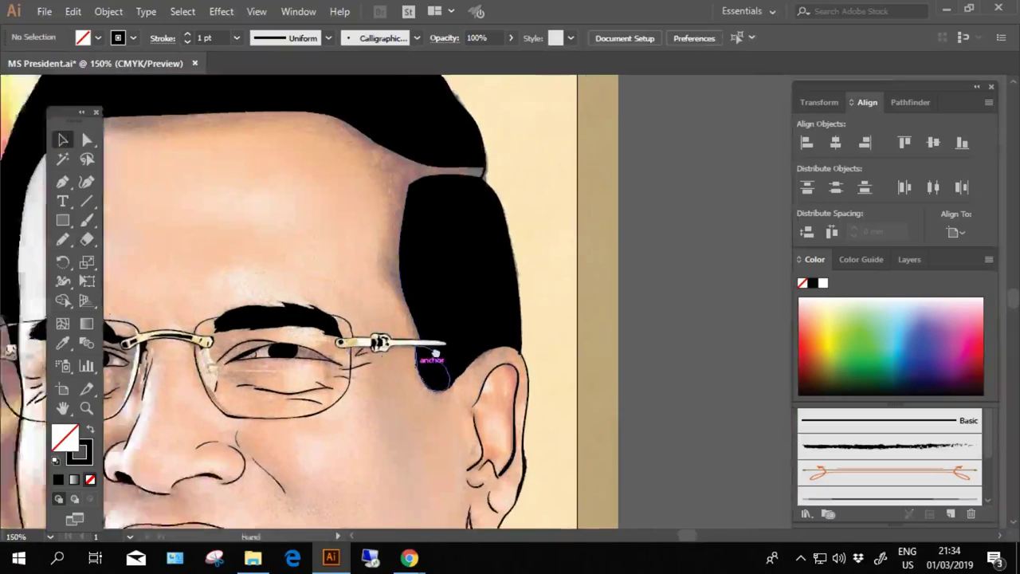
{"action": "scroll", "coordinate": [467, 292], "scroll_direction": "down", "scroll_amount": 3}
{"action": "left_click", "coordinate": [905, 259]}
{"action": "left_click", "coordinate": [805, 301]}
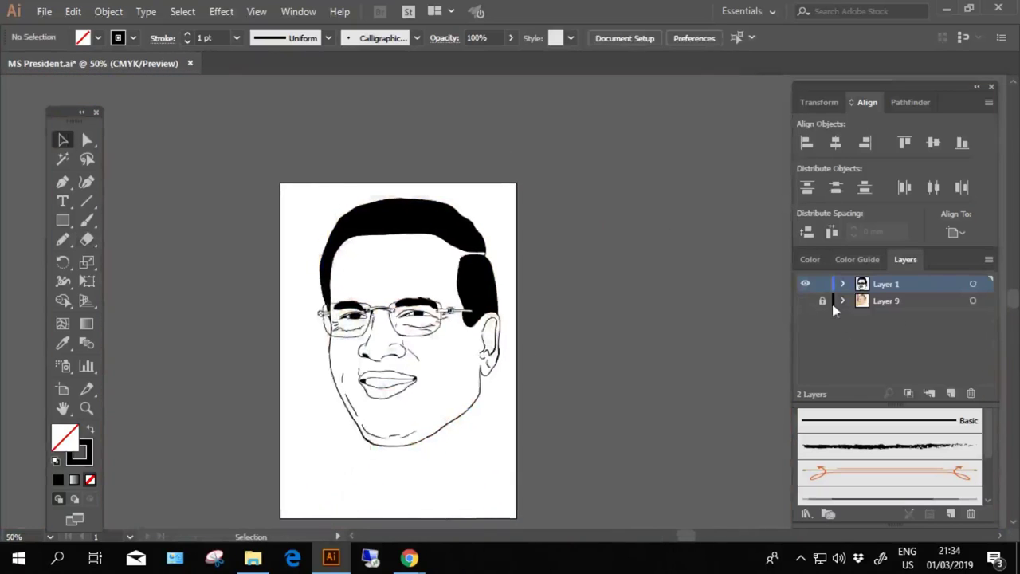
{"action": "left_click", "coordinate": [805, 301]}
{"action": "scroll", "coordinate": [590, 462], "scroll_direction": "up", "scroll_amount": 2}
{"action": "scroll", "coordinate": [487, 401], "scroll_direction": "up", "scroll_amount": 3}
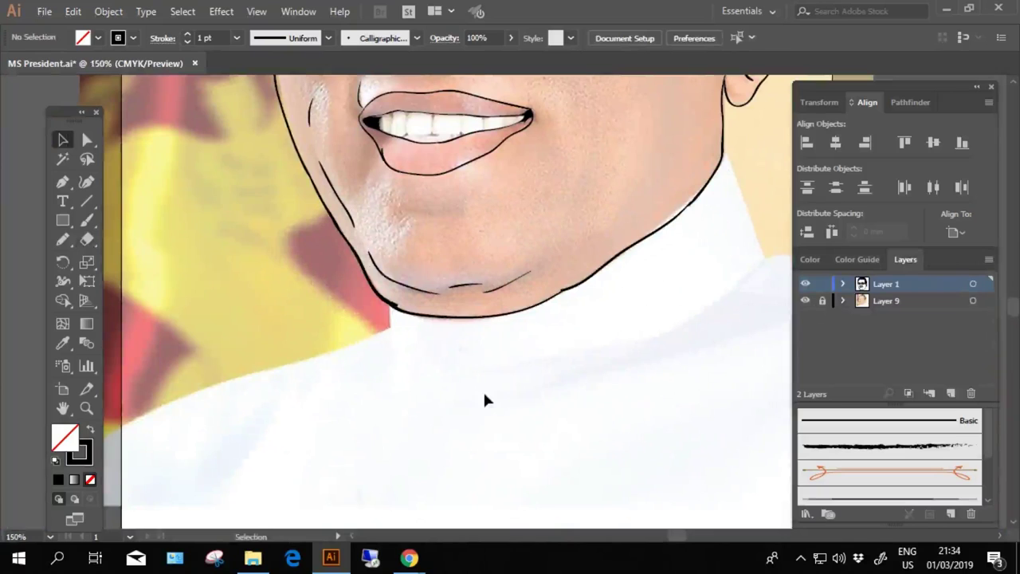
{"action": "key", "text": "b"}
{"action": "left_click_drag", "start_coordinate": [385, 322], "coordinate": [468, 315]}
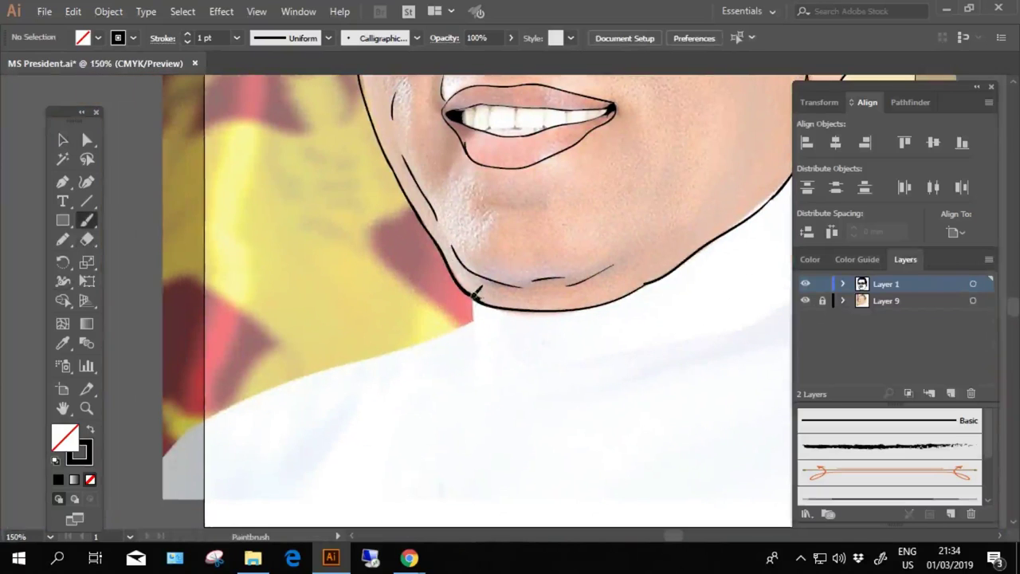
{"action": "left_click_drag", "start_coordinate": [452, 350], "coordinate": [468, 271]}
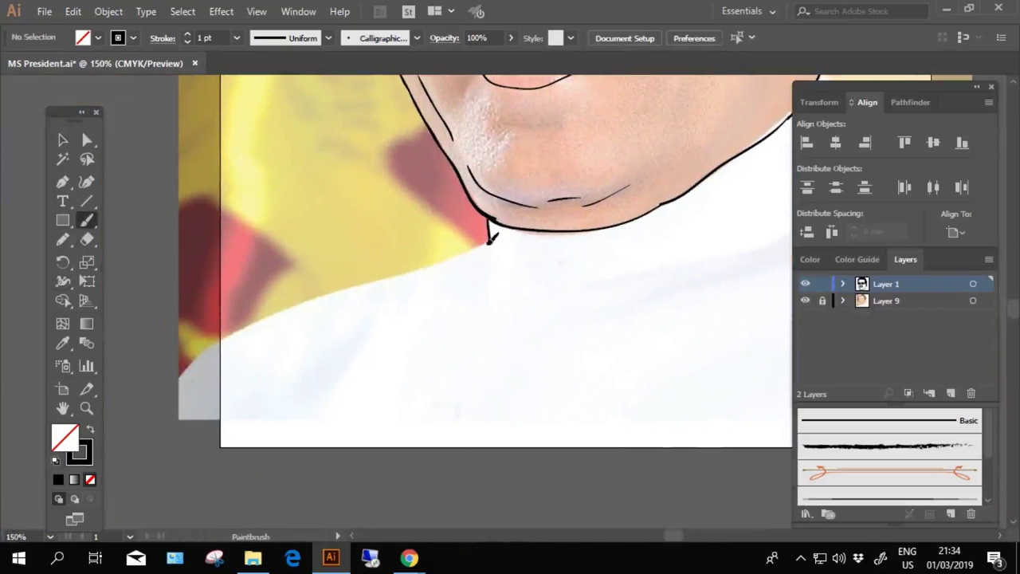
{"action": "left_click_drag", "start_coordinate": [239, 327], "coordinate": [164, 405]}
{"action": "key", "text": "ctrl+z"}
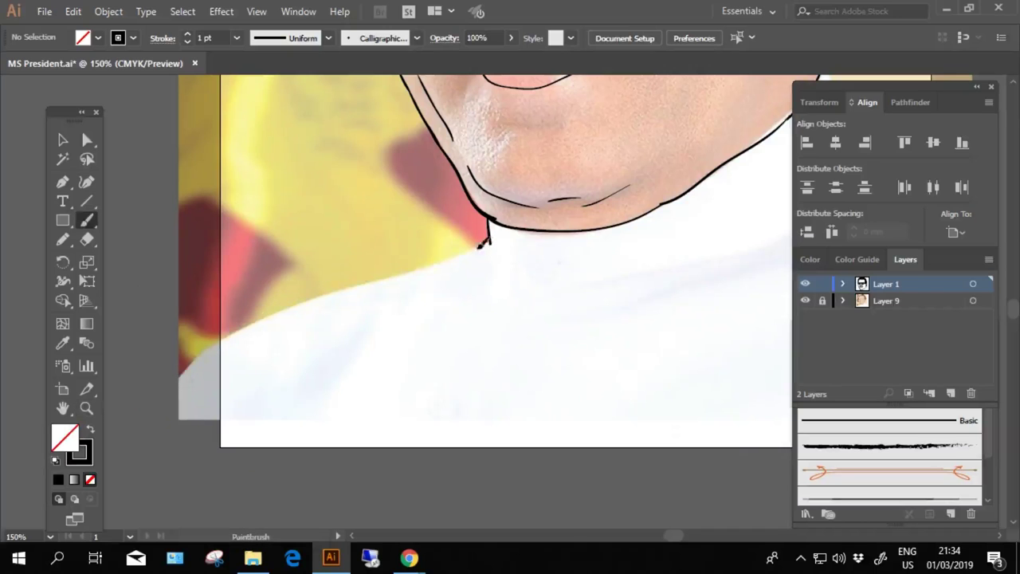
{"action": "scroll", "coordinate": [184, 335], "scroll_direction": "right", "scroll_amount": 5}
{"action": "scroll", "coordinate": [335, 334], "scroll_direction": "up", "scroll_amount": 3}
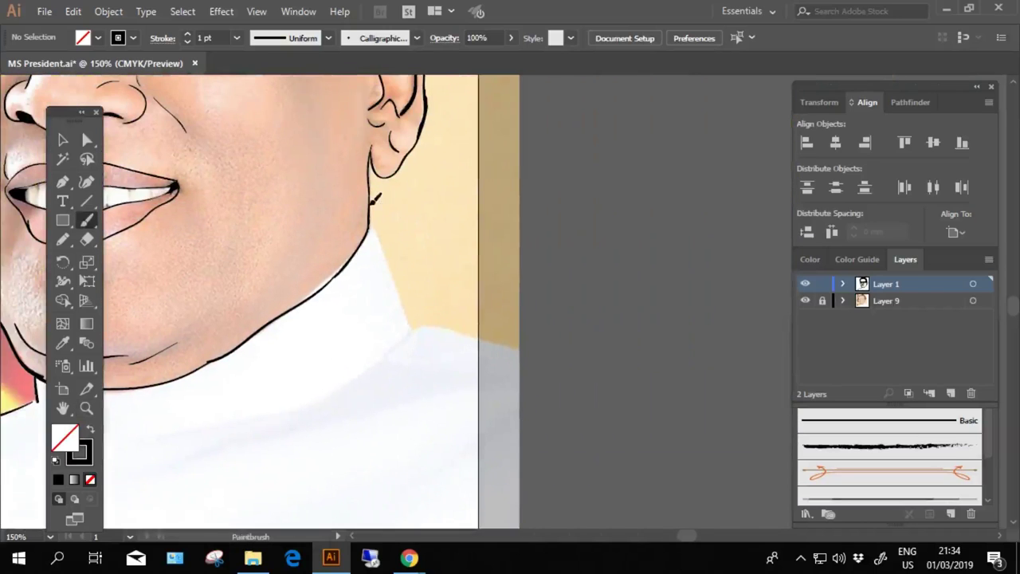
{"action": "left_click_drag", "start_coordinate": [435, 318], "coordinate": [364, 359]}
{"action": "scroll", "coordinate": [452, 314], "scroll_direction": "up", "scroll_amount": 2}
{"action": "scroll", "coordinate": [579, 401], "scroll_direction": "up", "scroll_amount": 2}
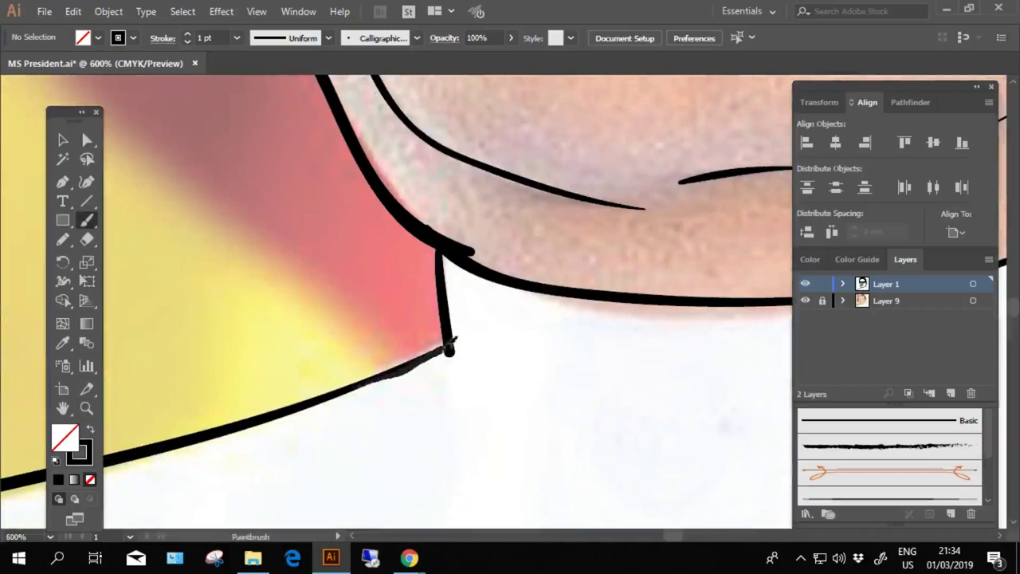
{"action": "scroll", "coordinate": [526, 342], "scroll_direction": "down", "scroll_amount": 6}
{"action": "scroll", "coordinate": [531, 417], "scroll_direction": "up", "scroll_amount": 3}
{"action": "scroll", "coordinate": [542, 418], "scroll_direction": "down", "scroll_amount": 4}
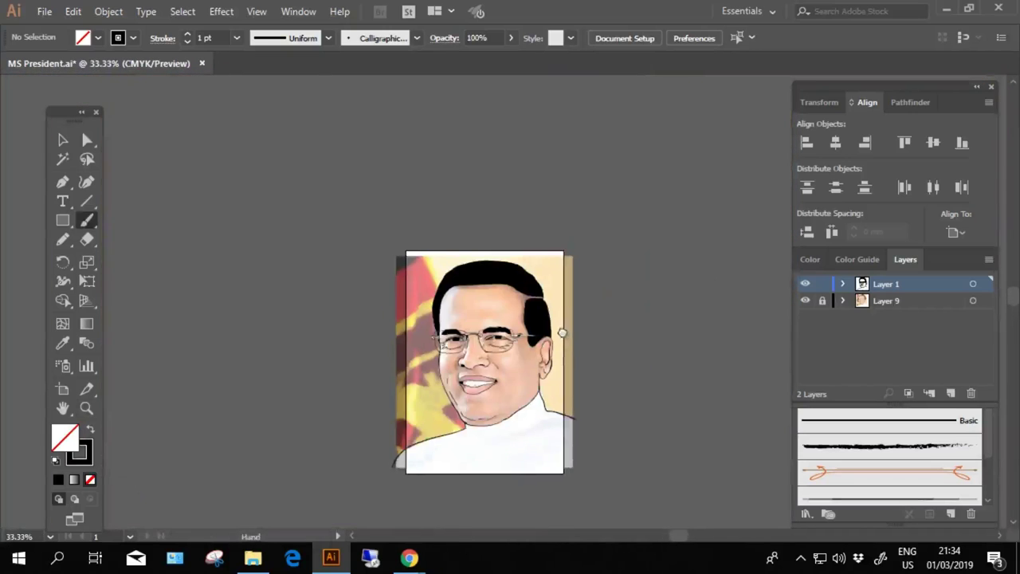
{"action": "scroll", "coordinate": [548, 423], "scroll_direction": "up", "scroll_amount": 1}
Toggle the photo layer (Layer 9) off and on to compare the line art
{"action": "left_click_drag", "start_coordinate": [549, 422], "coordinate": [530, 330]}
{"action": "left_click", "coordinate": [805, 300]}
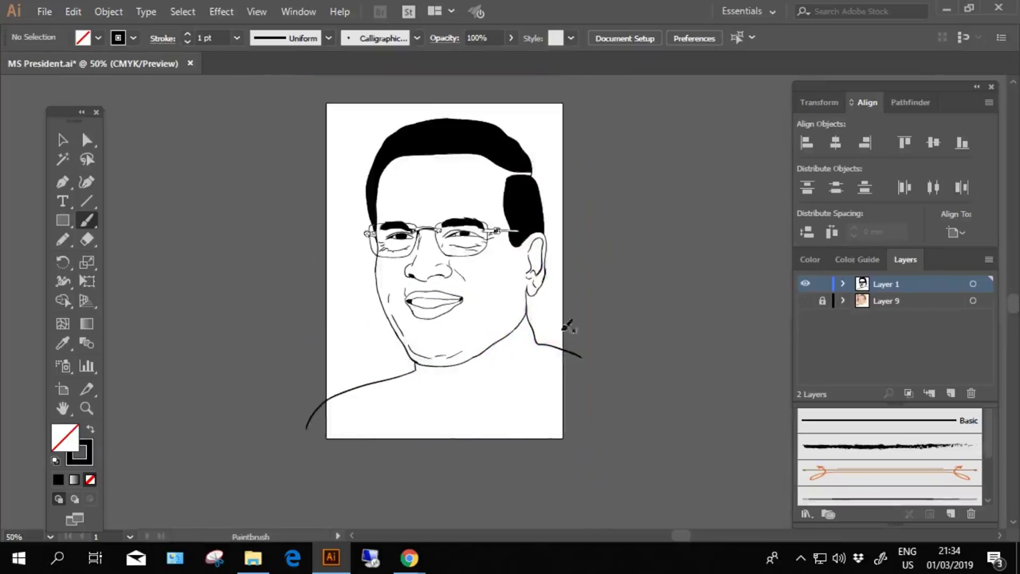
{"action": "left_click", "coordinate": [805, 306]}
{"action": "left_click", "coordinate": [805, 306]}
{"action": "left_click", "coordinate": [805, 307]}
Brush a short crease line near the eye
{"action": "scroll", "coordinate": [399, 216], "scroll_direction": "up", "scroll_amount": 1}
{"action": "scroll", "coordinate": [399, 216], "scroll_direction": "up", "scroll_amount": 5}
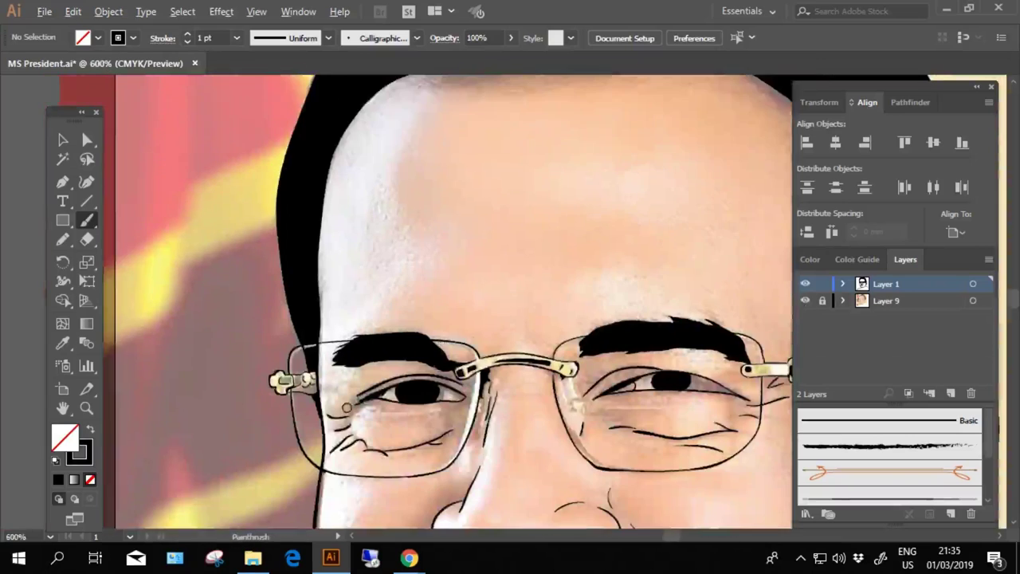
{"action": "scroll", "coordinate": [182, 252], "scroll_direction": "up", "scroll_amount": 1}
{"action": "left_click_drag", "start_coordinate": [242, 260], "coordinate": [273, 288]}
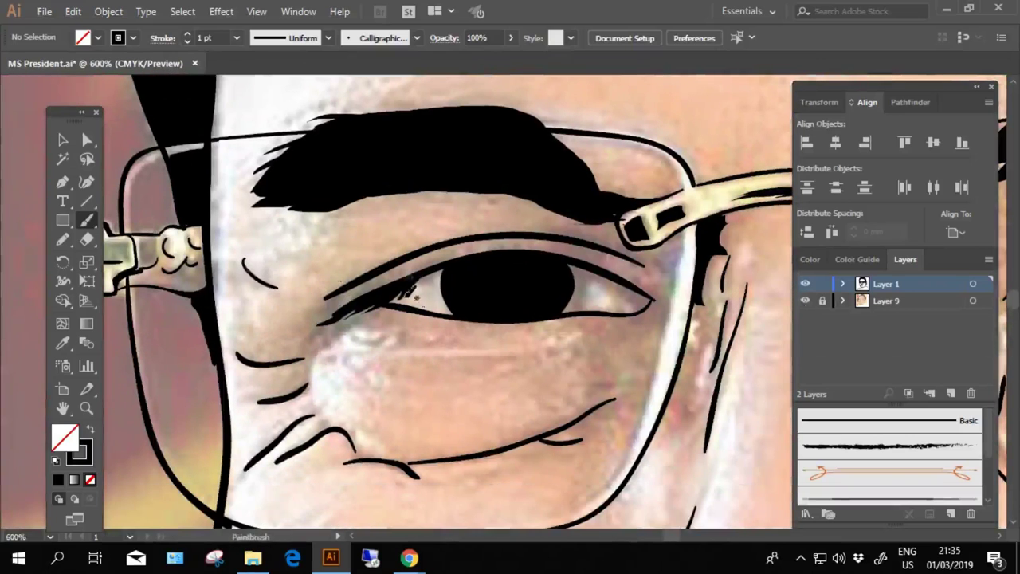
Brush short lines along the right lens edge, undoing the last attempt
{"action": "scroll", "coordinate": [348, 282], "scroll_direction": "right", "scroll_amount": 5}
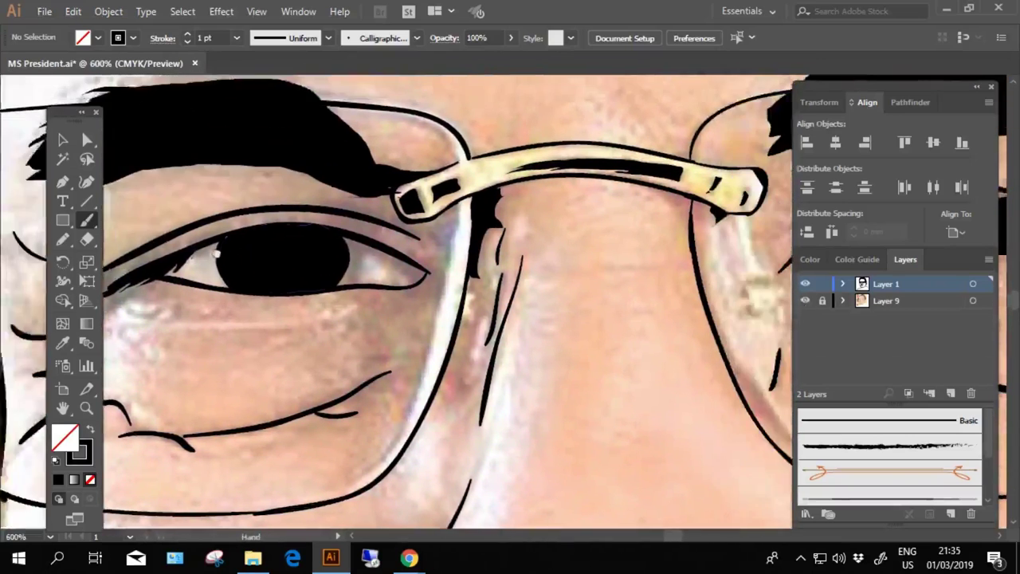
{"action": "scroll", "coordinate": [350, 271], "scroll_direction": "right", "scroll_amount": 4}
{"action": "scroll", "coordinate": [368, 212], "scroll_direction": "down", "scroll_amount": 3}
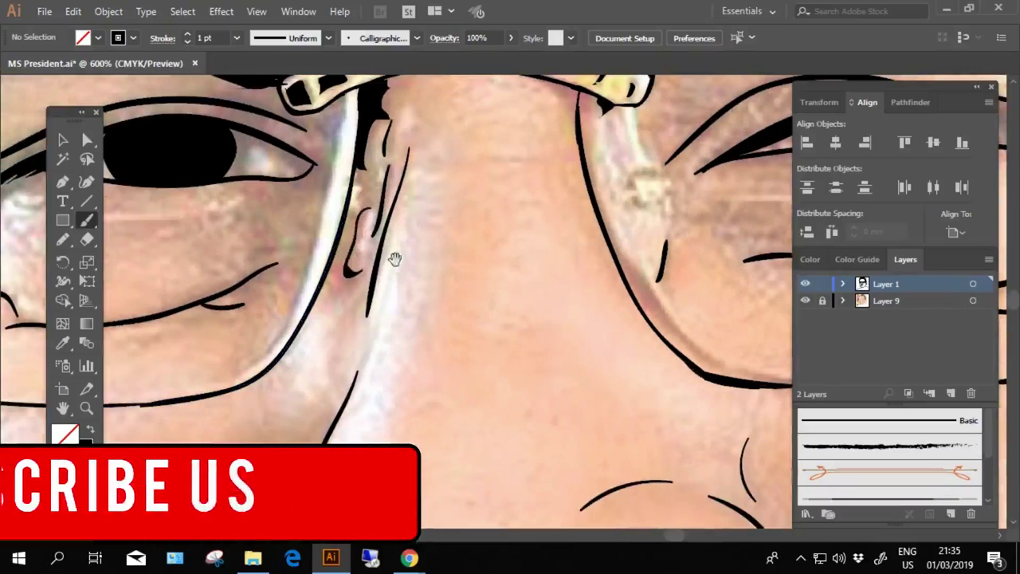
{"action": "left_click_drag", "start_coordinate": [394, 258], "coordinate": [317, 319]}
{"action": "scroll", "coordinate": [539, 428], "scroll_direction": "down", "scroll_amount": 4}
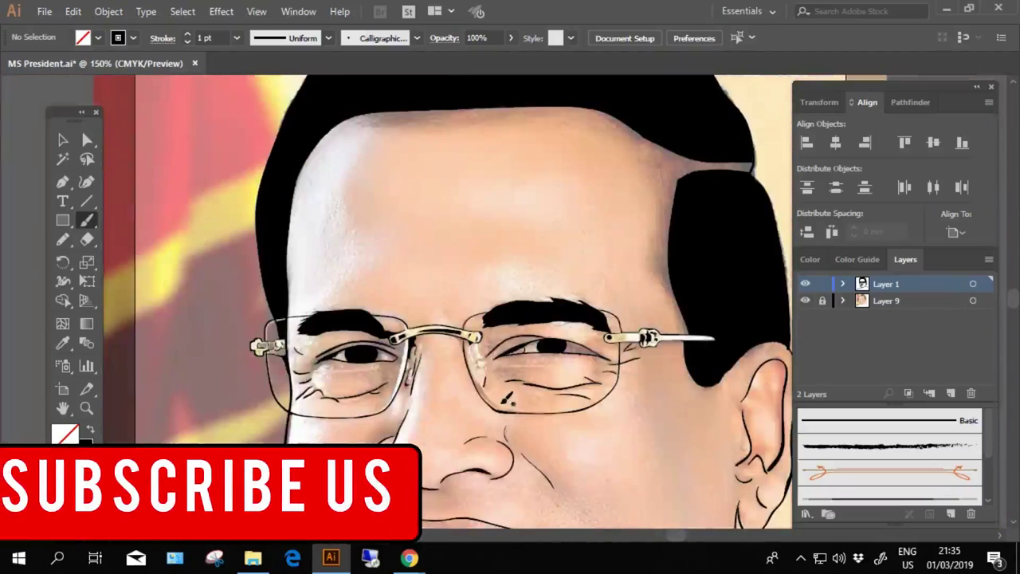
{"action": "scroll", "coordinate": [631, 458], "scroll_direction": "up", "scroll_amount": 4}
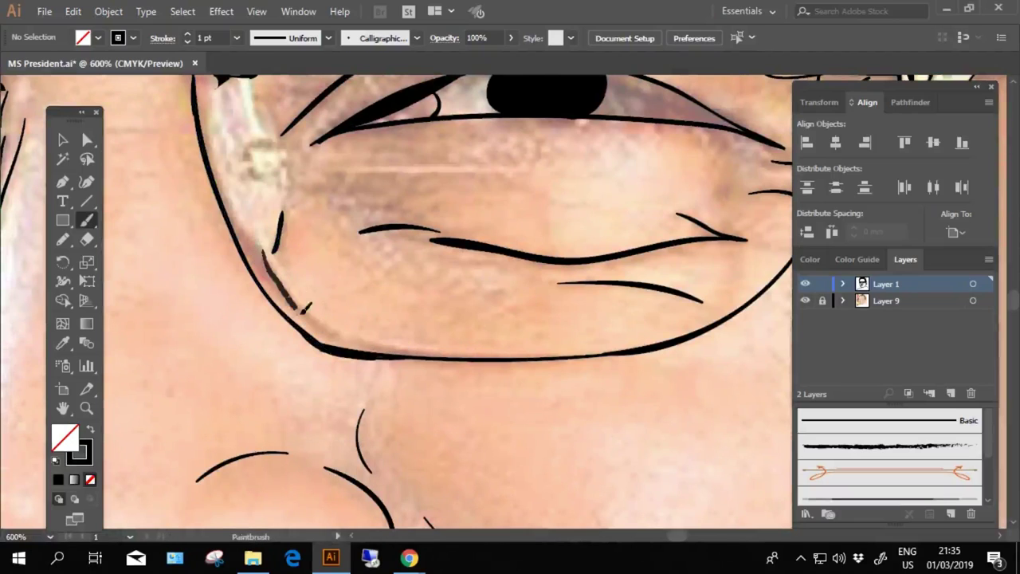
{"action": "left_click_drag", "start_coordinate": [262, 257], "coordinate": [280, 289]}
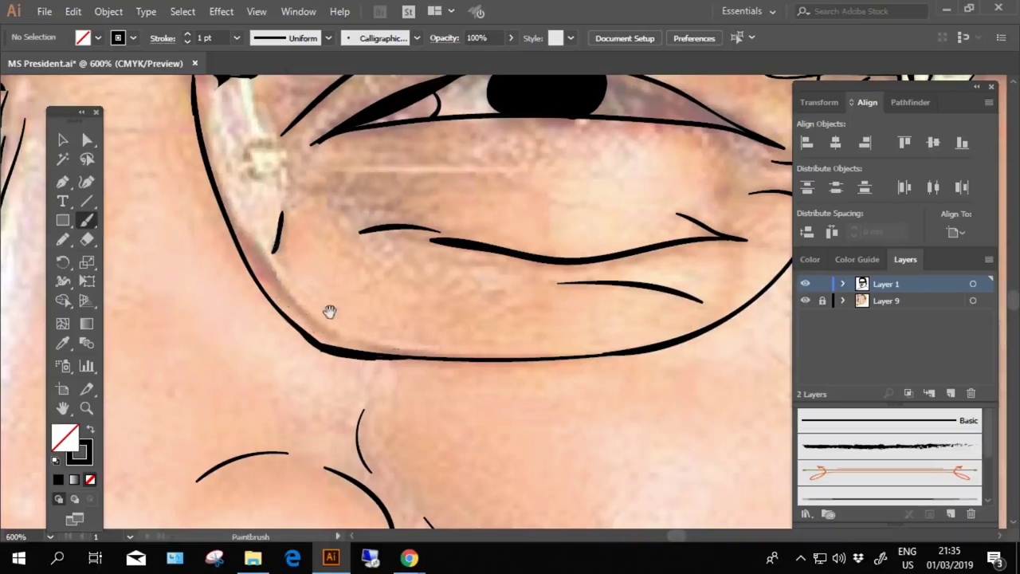
{"action": "left_click_drag", "start_coordinate": [330, 311], "coordinate": [454, 325]}
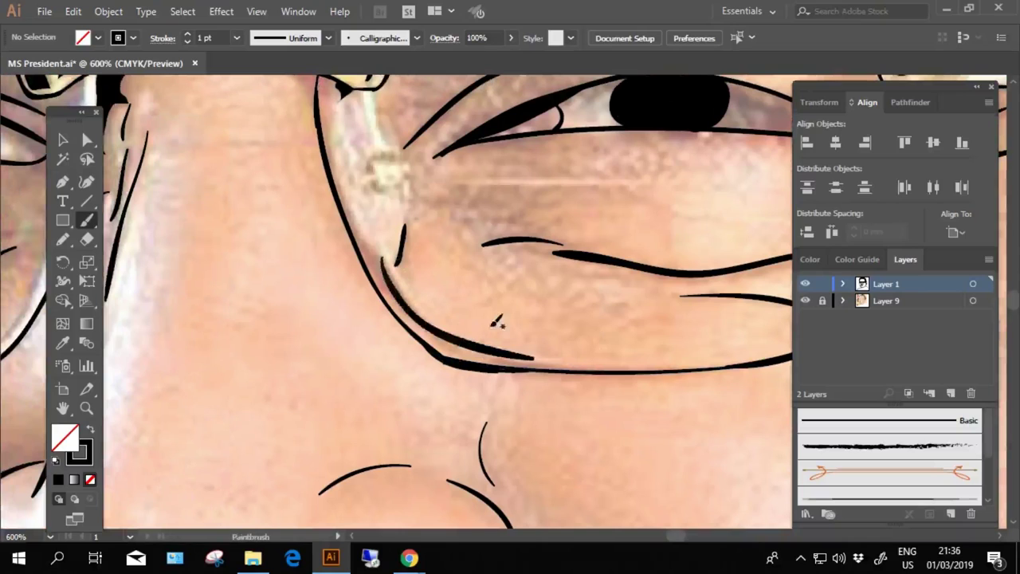
{"action": "left_click_drag", "start_coordinate": [380, 263], "coordinate": [408, 305]}
{"action": "key", "text": "ctrl+z"}
Retry the lens-edge stroke, finally brushing a line along the lens's inner lower corner
{"action": "key", "text": "z"}
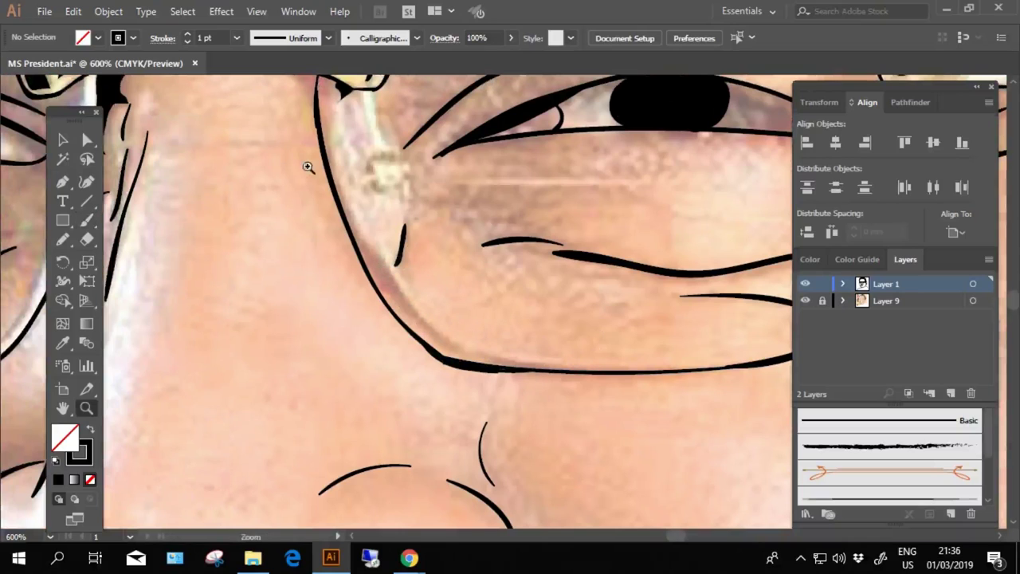
{"action": "key", "text": "b"}
{"action": "left_click_drag", "start_coordinate": [240, 136], "coordinate": [180, 83]}
{"action": "left_click_drag", "start_coordinate": [330, 205], "coordinate": [470, 303]}
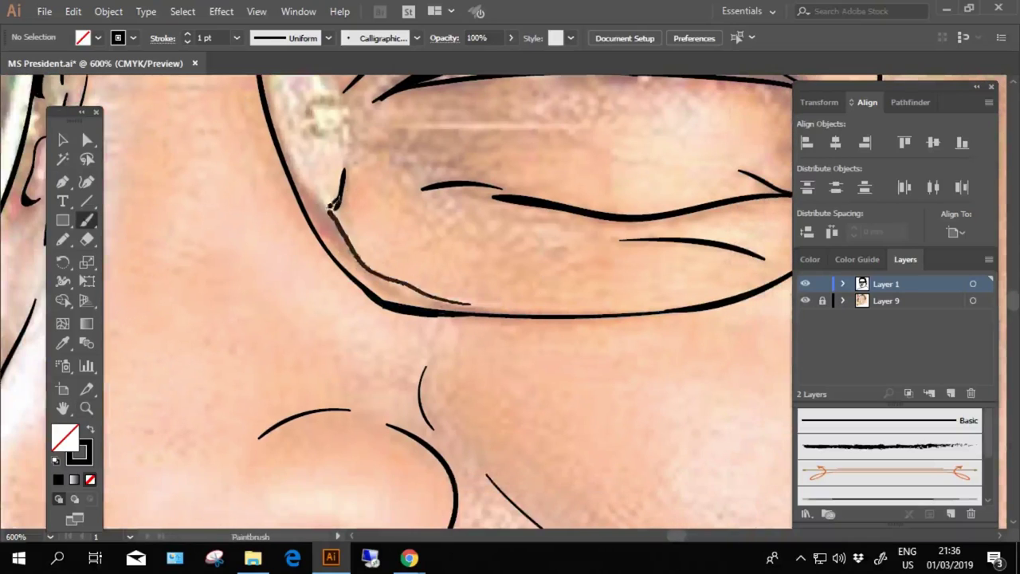
{"action": "key", "text": "ctrl+z"}
{"action": "left_click_drag", "start_coordinate": [322, 206], "coordinate": [478, 312]}
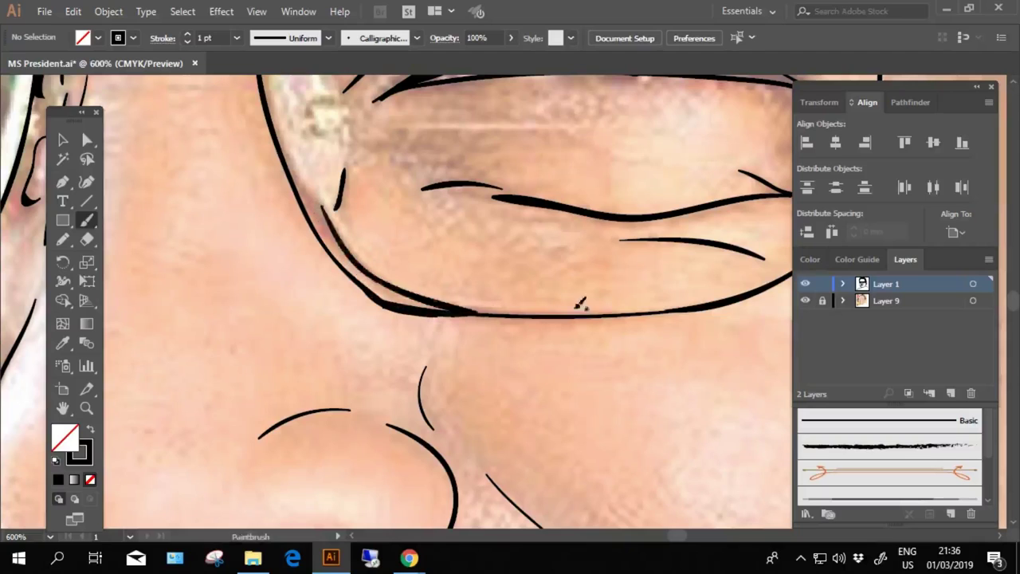
{"action": "key", "text": "ctrl+z"}
{"action": "mouse_move", "coordinate": [327, 205]}
{"action": "left_mouse_down"}
{"action": "mouse_move", "coordinate": [498, 315]}
{"action": "mouse_move", "coordinate": [548, 313]}
{"action": "left_mouse_up"}
{"action": "key", "text": "ctrl+z"}
{"action": "key", "text": "ctrl+z"}
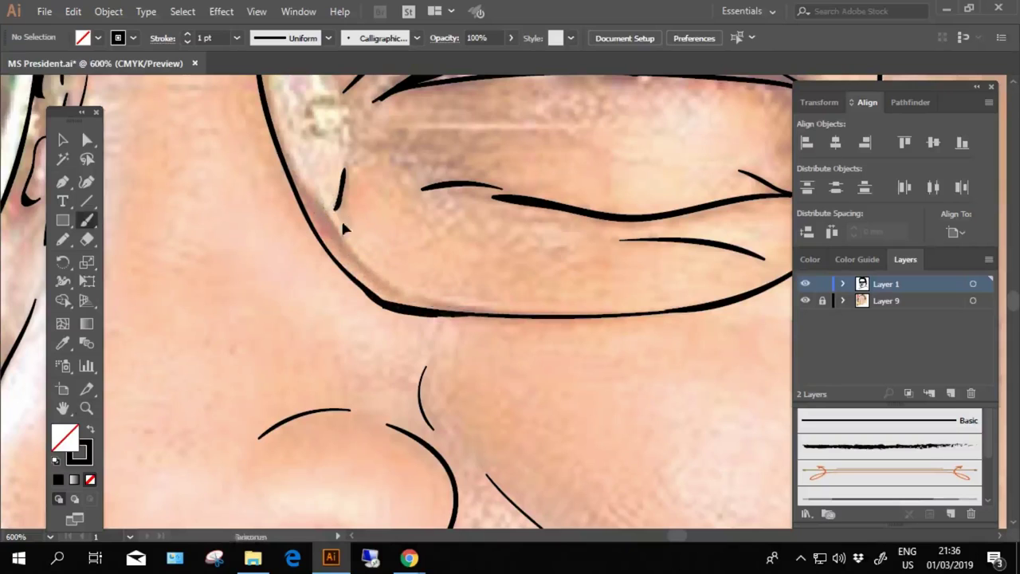
{"action": "left_click_drag", "start_coordinate": [389, 260], "coordinate": [358, 241]}
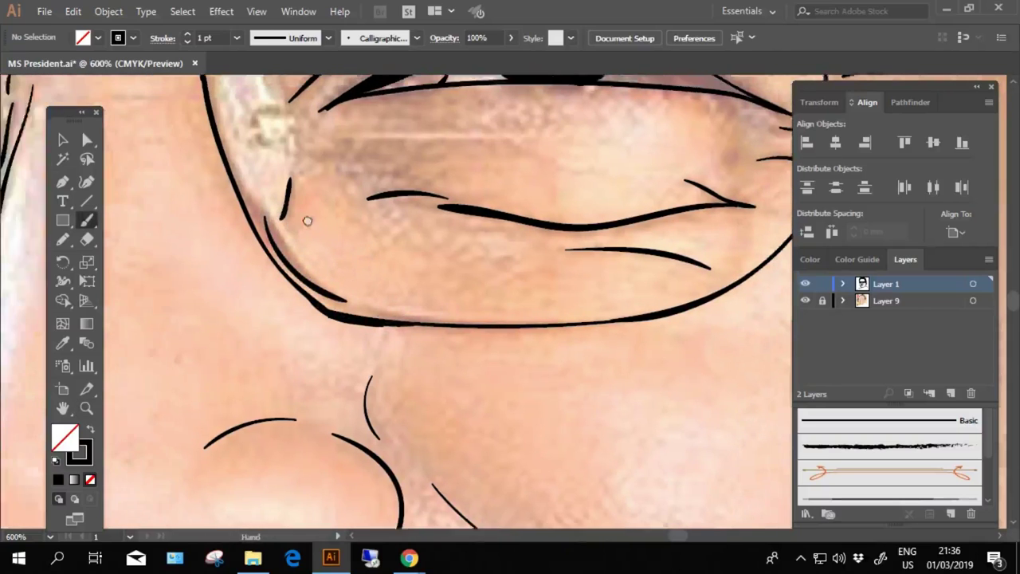
{"action": "left_click_drag", "start_coordinate": [390, 304], "coordinate": [461, 313]}
{"action": "left_click_drag", "start_coordinate": [408, 292], "coordinate": [357, 291]}
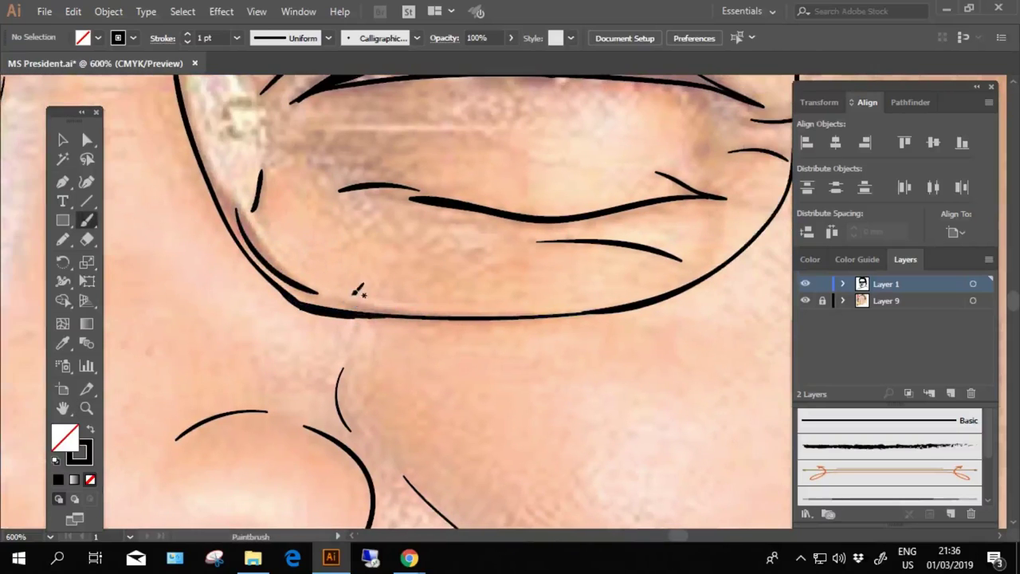
{"action": "scroll", "coordinate": [353, 299], "scroll_direction": "down", "scroll_amount": 2}
{"action": "scroll", "coordinate": [437, 346], "scroll_direction": "down", "scroll_amount": 1}
{"action": "scroll", "coordinate": [415, 312], "scroll_direction": "down", "scroll_amount": 2}
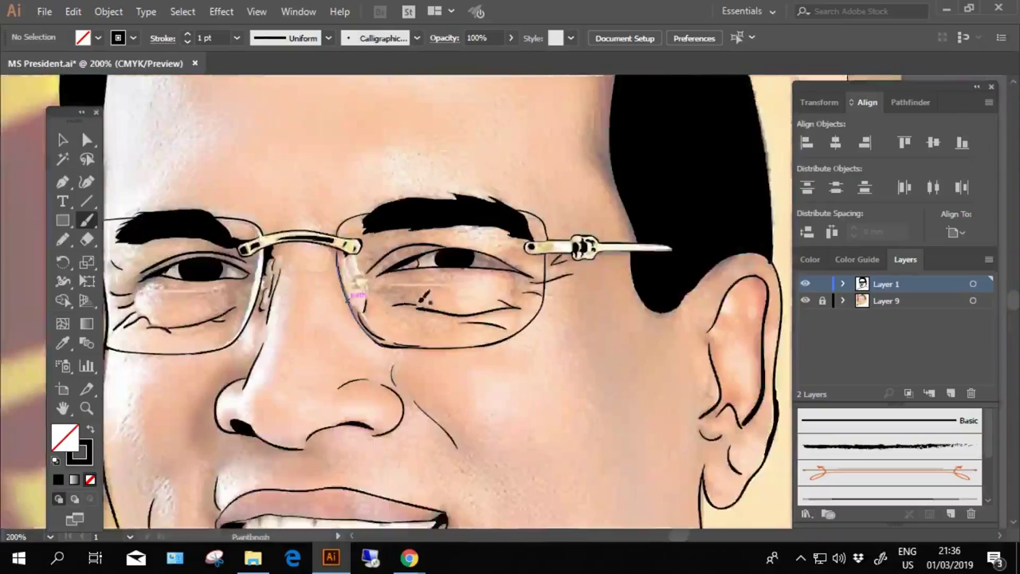
{"action": "scroll", "coordinate": [482, 203], "scroll_direction": "down", "scroll_amount": 1}
{"action": "scroll", "coordinate": [485, 228], "scroll_direction": "down", "scroll_amount": 1}
{"action": "scroll", "coordinate": [502, 251], "scroll_direction": "up", "scroll_amount": 1}
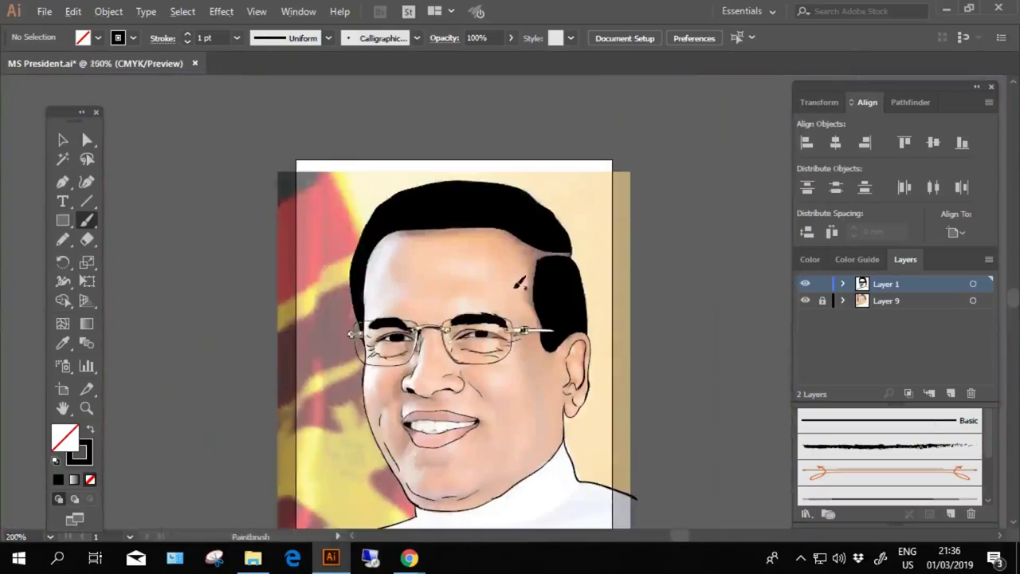
{"action": "scroll", "coordinate": [519, 273], "scroll_direction": "up", "scroll_amount": 2}
{"action": "left_click_drag", "start_coordinate": [342, 412], "coordinate": [342, 241]}
{"action": "scroll", "coordinate": [468, 337], "scroll_direction": "down", "scroll_amount": 1}
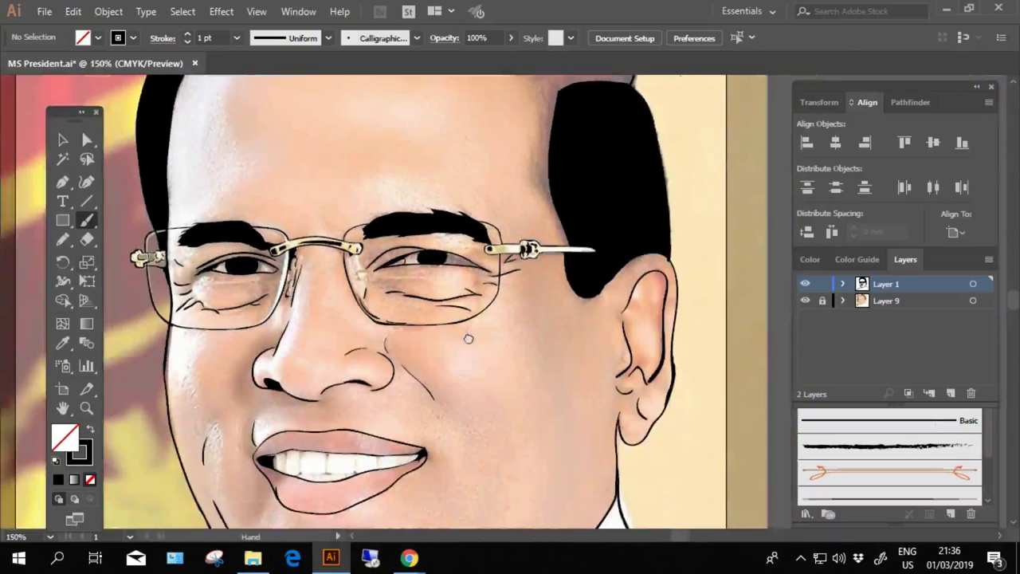
{"action": "left_click_drag", "start_coordinate": [467, 337], "coordinate": [444, 190]}
{"action": "scroll", "coordinate": [329, 451], "scroll_direction": "up", "scroll_amount": 1}
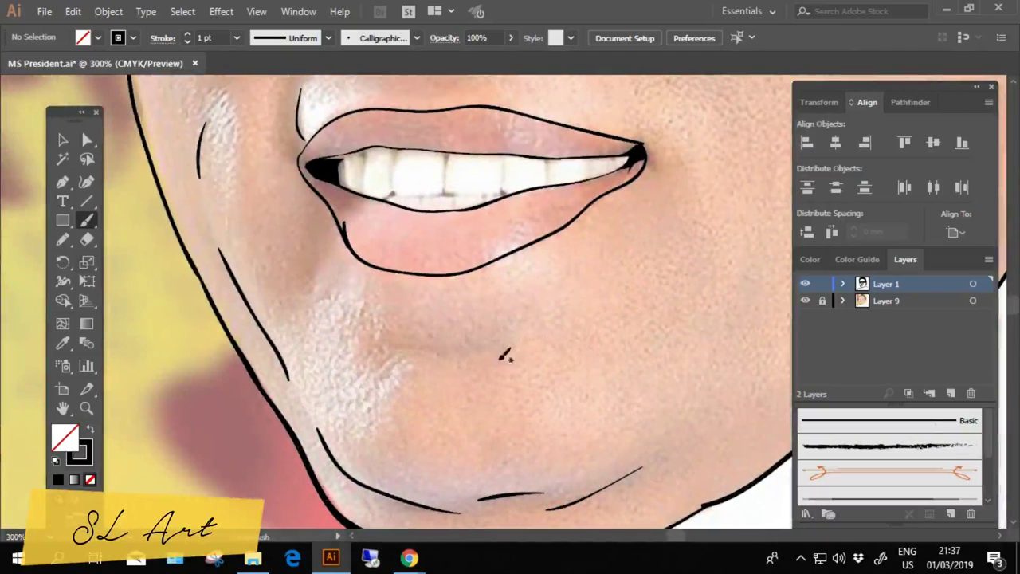
{"action": "scroll", "coordinate": [533, 468], "scroll_direction": "down", "scroll_amount": 1}
{"action": "scroll", "coordinate": [487, 269], "scroll_direction": "up", "scroll_amount": 5}
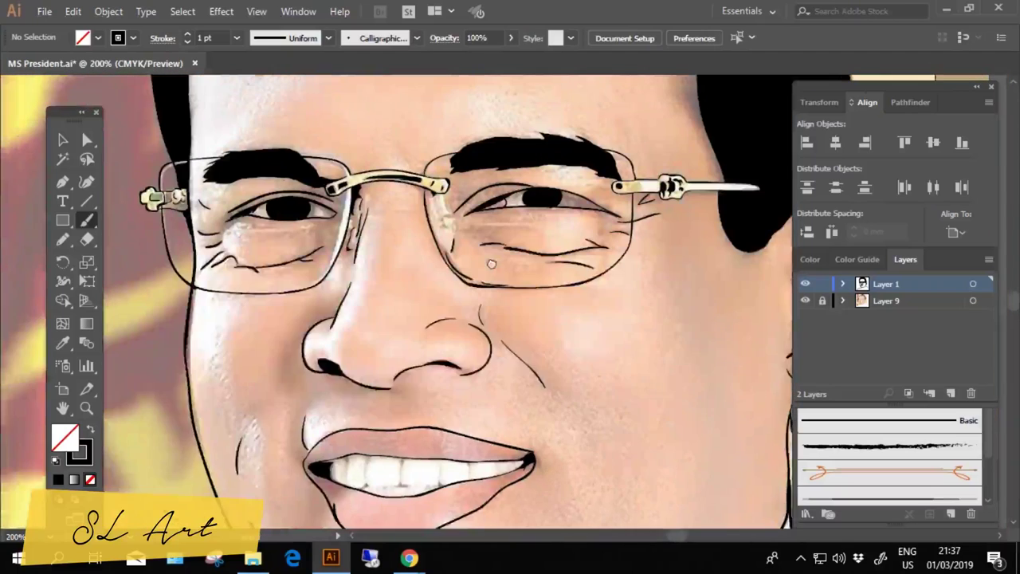
{"action": "scroll", "coordinate": [492, 334], "scroll_direction": "down", "scroll_amount": 1}
{"action": "scroll", "coordinate": [464, 346], "scroll_direction": "up", "scroll_amount": 3}
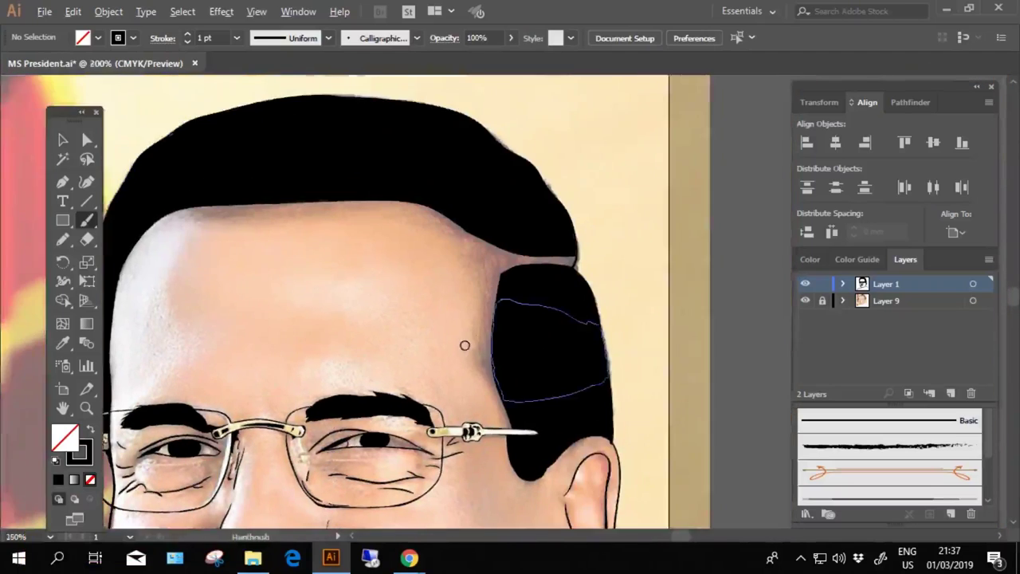
{"action": "scroll", "coordinate": [465, 346], "scroll_direction": "up", "scroll_amount": 2}
Draw a thin flat ellipse across the forehead and fill it black
{"action": "left_click_drag", "start_coordinate": [62, 220], "coordinate": [99, 261]}
{"action": "left_click_drag", "start_coordinate": [250, 234], "coordinate": [421, 235]}
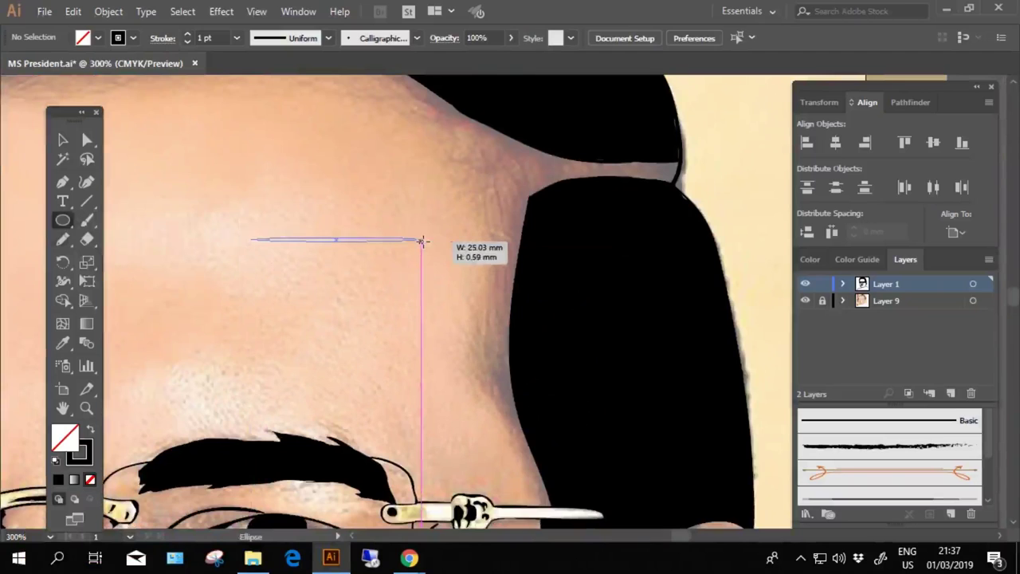
{"action": "scroll", "coordinate": [422, 235], "scroll_direction": "up", "scroll_amount": 1}
{"action": "left_click", "coordinate": [63, 444]}
{"action": "left_click", "coordinate": [58, 479]}
{"action": "scroll", "coordinate": [296, 296], "scroll_direction": "up", "scroll_amount": 3}
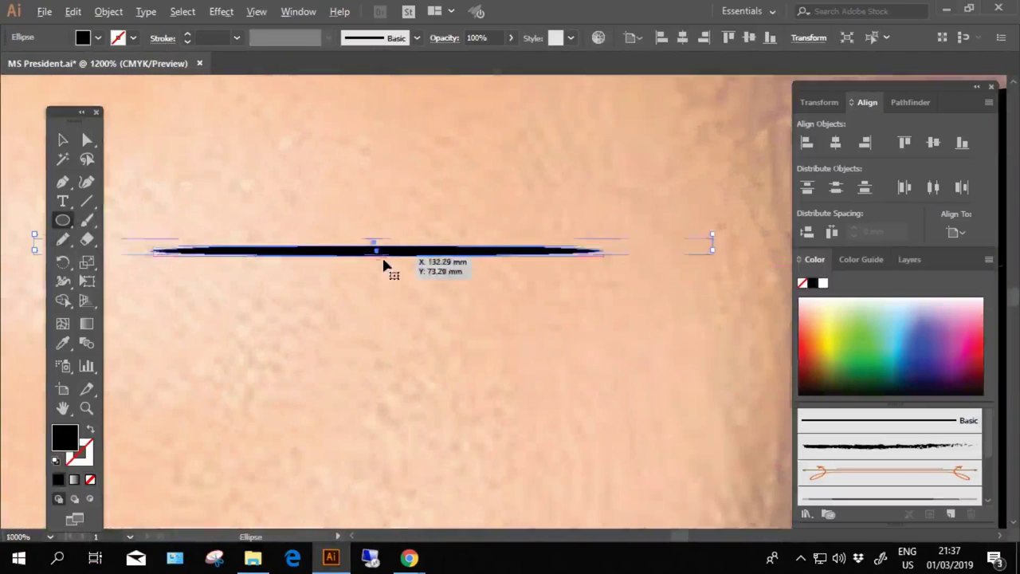
{"action": "left_click", "coordinate": [63, 140]}
Convert the ellipse's end anchors into sharp points with the Anchor Point Tool
{"action": "scroll", "coordinate": [380, 243], "scroll_direction": "up", "scroll_amount": 2}
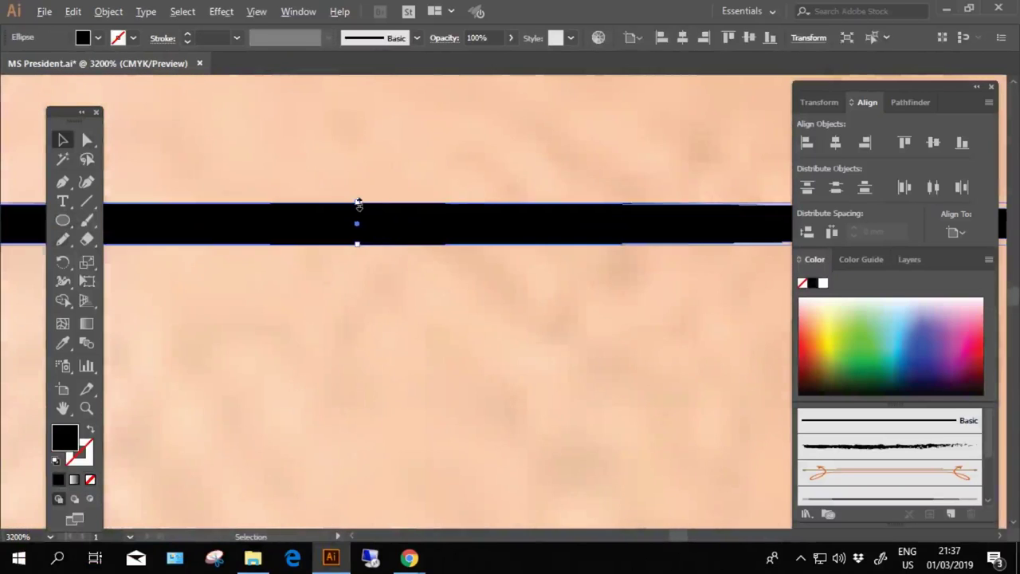
{"action": "scroll", "coordinate": [362, 194], "scroll_direction": "down", "scroll_amount": 1}
{"action": "scroll", "coordinate": [430, 337], "scroll_direction": "down", "scroll_amount": 6}
{"action": "scroll", "coordinate": [431, 337], "scroll_direction": "up", "scroll_amount": 3}
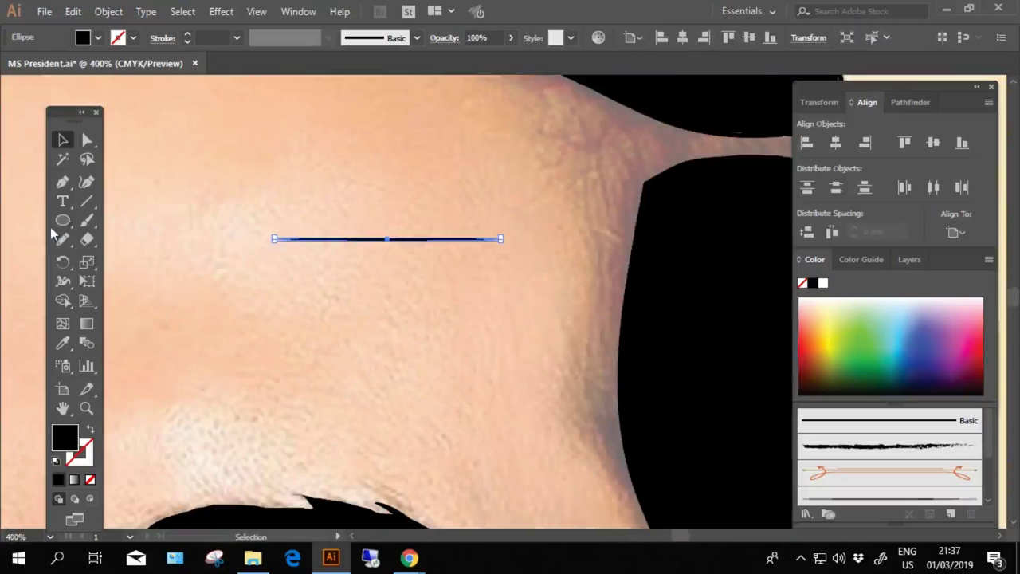
{"action": "left_click", "coordinate": [87, 181]}
{"action": "left_click", "coordinate": [143, 239]}
{"action": "scroll", "coordinate": [476, 207], "scroll_direction": "up", "scroll_amount": 3}
{"action": "left_click", "coordinate": [470, 203]}
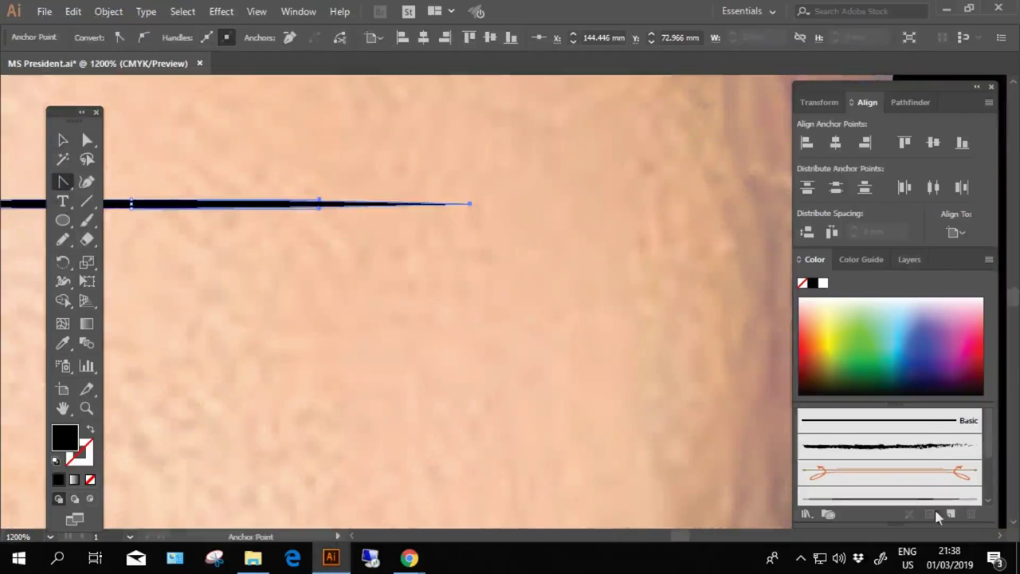
Save the tapered shape as a new Art Brush with default settings
{"action": "left_click", "coordinate": [951, 514]}
{"action": "left_click", "coordinate": [450, 361]}
{"action": "left_click", "coordinate": [469, 436]}
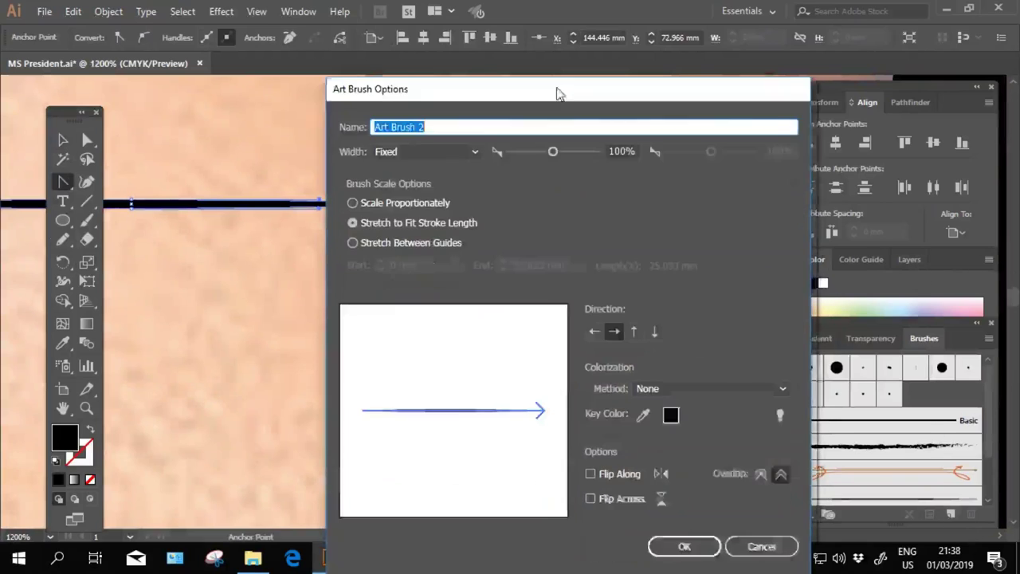
{"action": "left_click", "coordinate": [684, 546]}
Delete the test strokes and set the Paintbrush stroke weight to 0.5 pt
{"action": "key", "text": "b"}
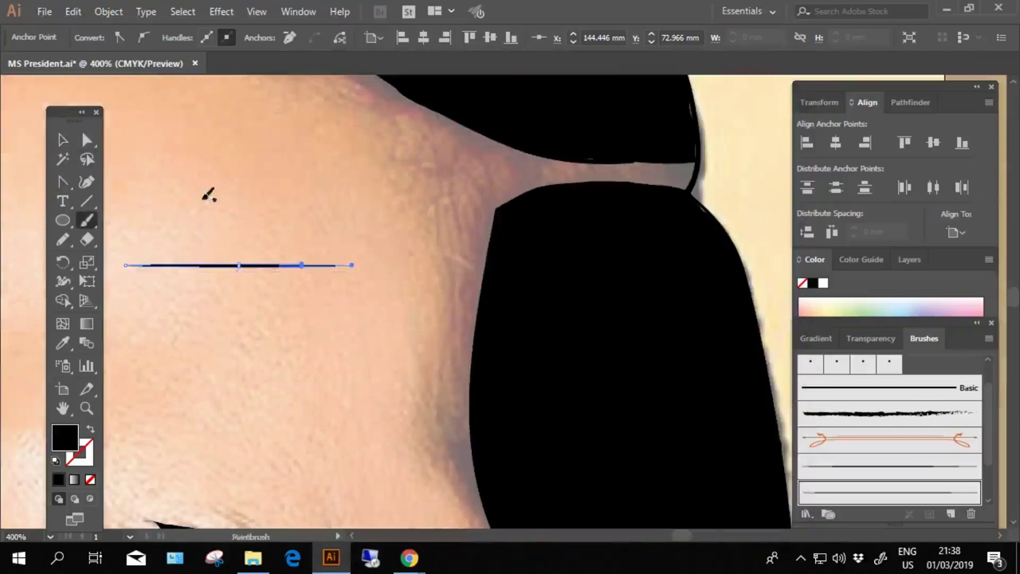
{"action": "left_click_drag", "start_coordinate": [293, 342], "coordinate": [431, 294]}
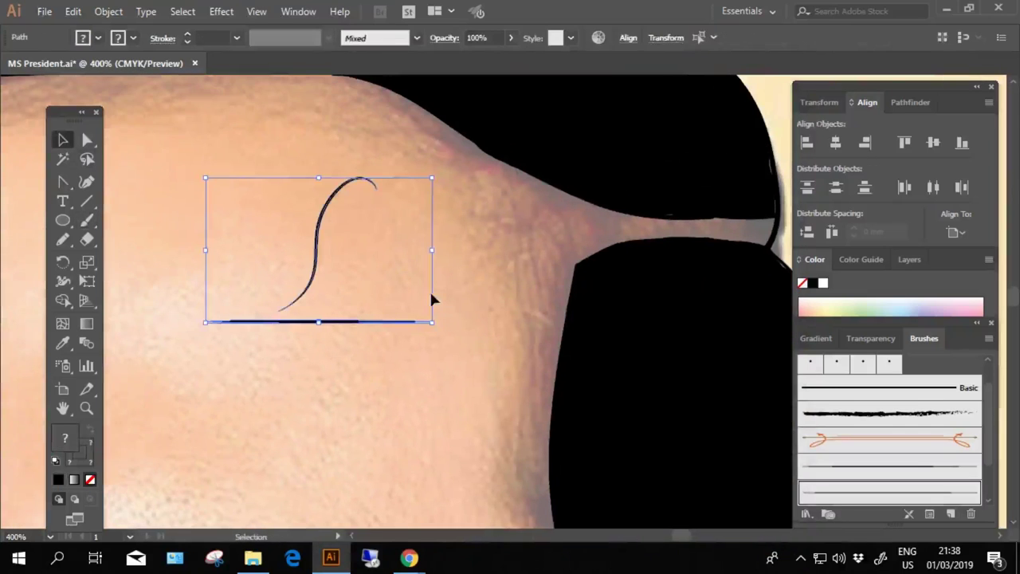
{"action": "key", "text": "Delete"}
{"action": "scroll", "coordinate": [359, 255], "scroll_direction": "down", "scroll_amount": 3}
{"action": "key", "text": "b"}
{"action": "left_click", "coordinate": [237, 37]}
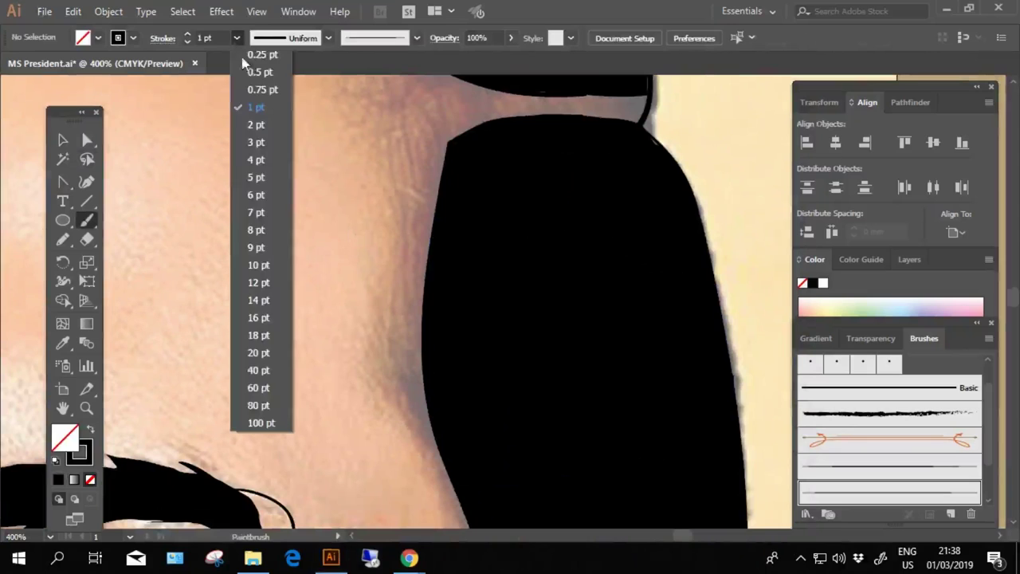
{"action": "left_click", "coordinate": [263, 71]}
Paint one curved 0.5 pt hair strand on the forehead
{"action": "left_click_drag", "start_coordinate": [241, 157], "coordinate": [205, 266]}
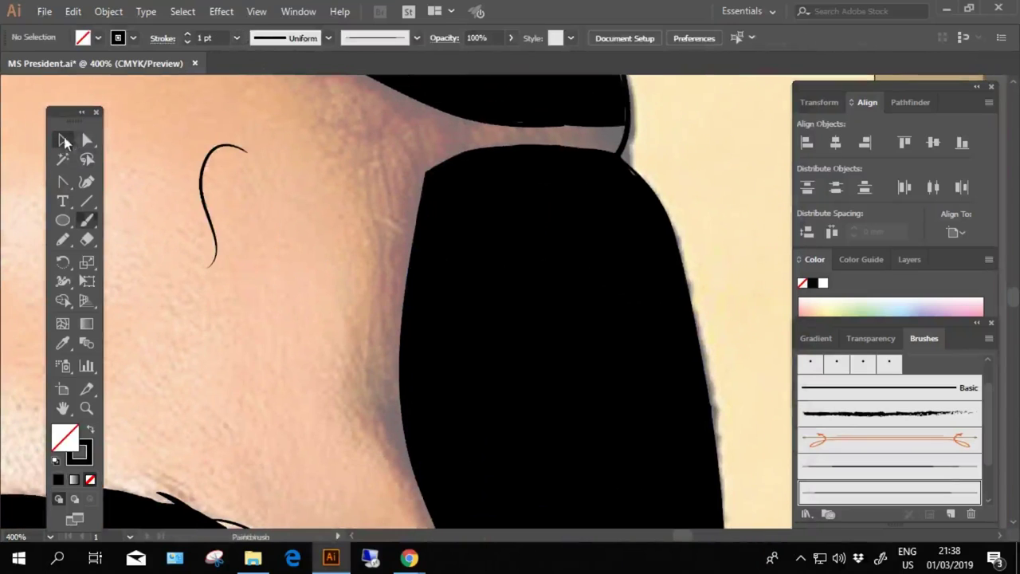
{"action": "key", "text": "v"}
{"action": "left_click", "coordinate": [236, 37]}
{"action": "left_click", "coordinate": [263, 82]}
{"action": "mouse_move", "coordinate": [280, 249]}
{"action": "left_mouse_down"}
{"action": "mouse_move", "coordinate": [249, 224]}
{"action": "mouse_move", "coordinate": [205, 252]}
{"action": "left_mouse_up"}
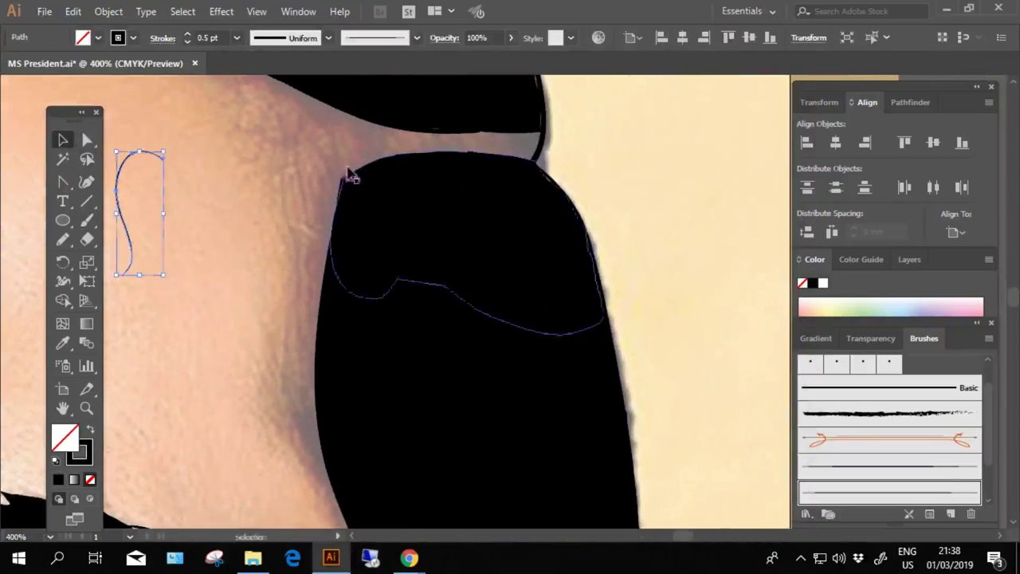
{"action": "left_click", "coordinate": [228, 216]}
Paint the first fine strands along the side hair's edge
{"action": "key", "text": "b"}
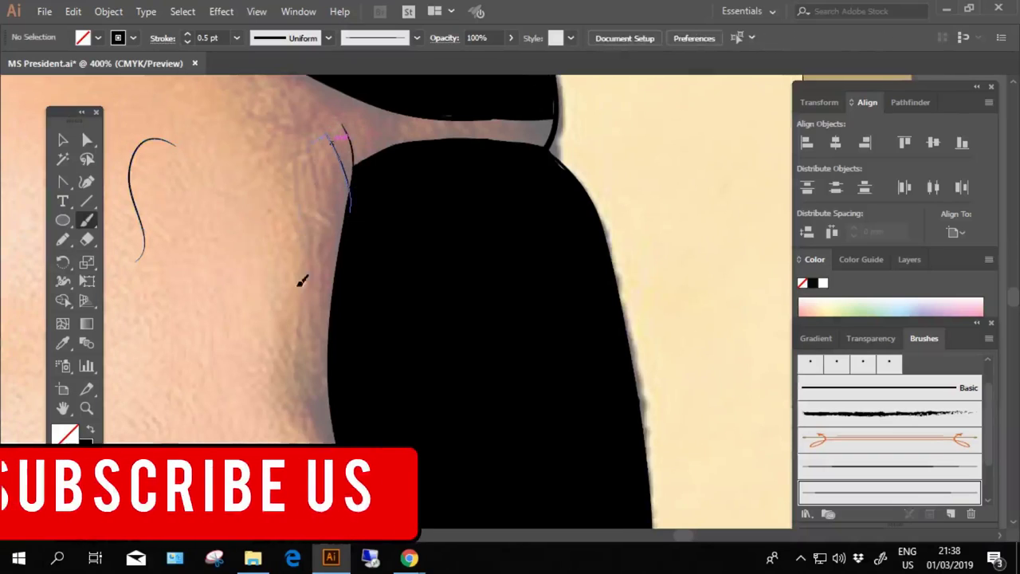
{"action": "left_click_drag", "start_coordinate": [303, 279], "coordinate": [338, 155]}
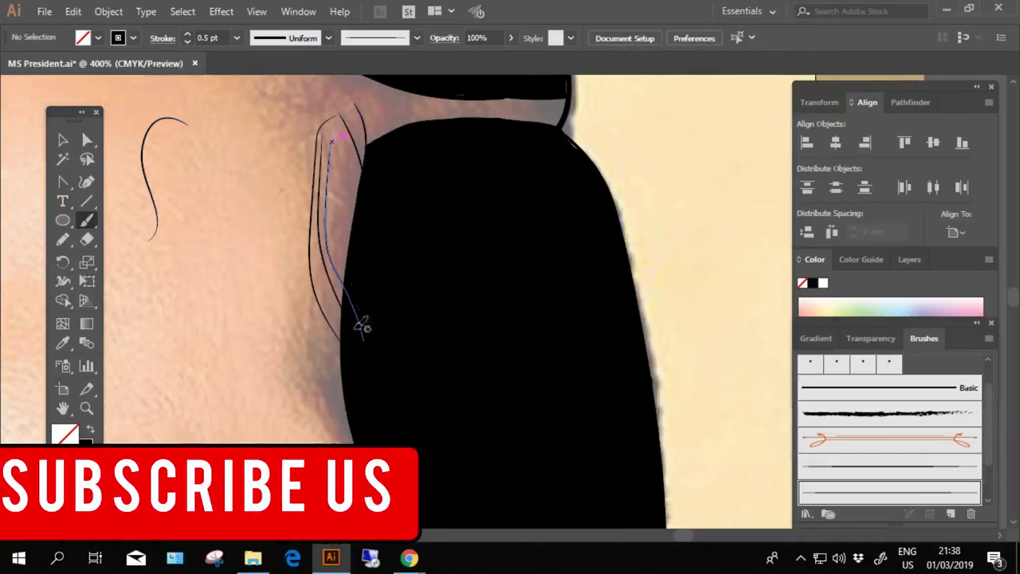
{"action": "left_click_drag", "start_coordinate": [361, 325], "coordinate": [363, 338]}
{"action": "left_click_drag", "start_coordinate": [443, 131], "coordinate": [398, 171]}
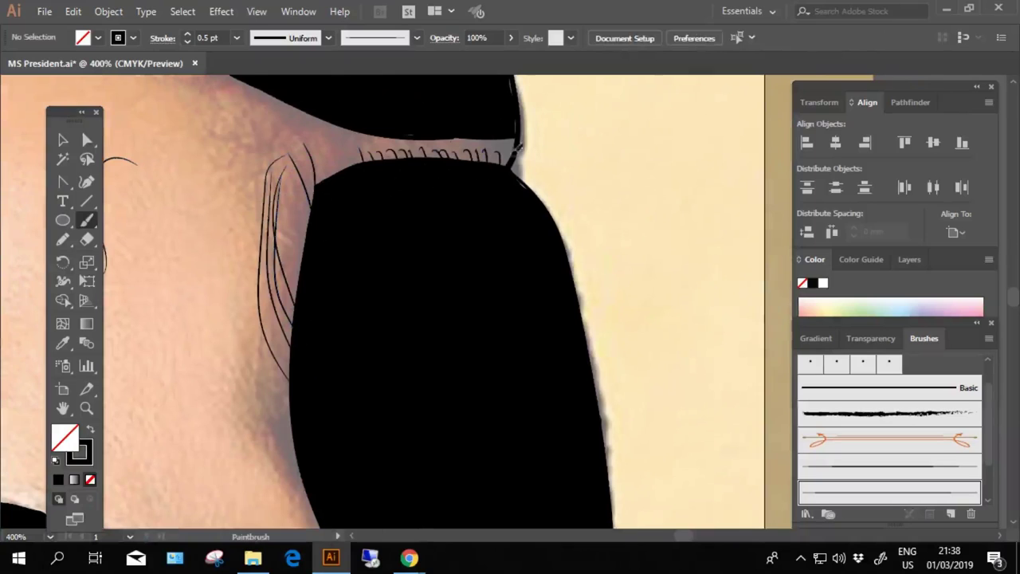
{"action": "scroll", "coordinate": [450, 187], "scroll_direction": "up", "scroll_amount": 2}
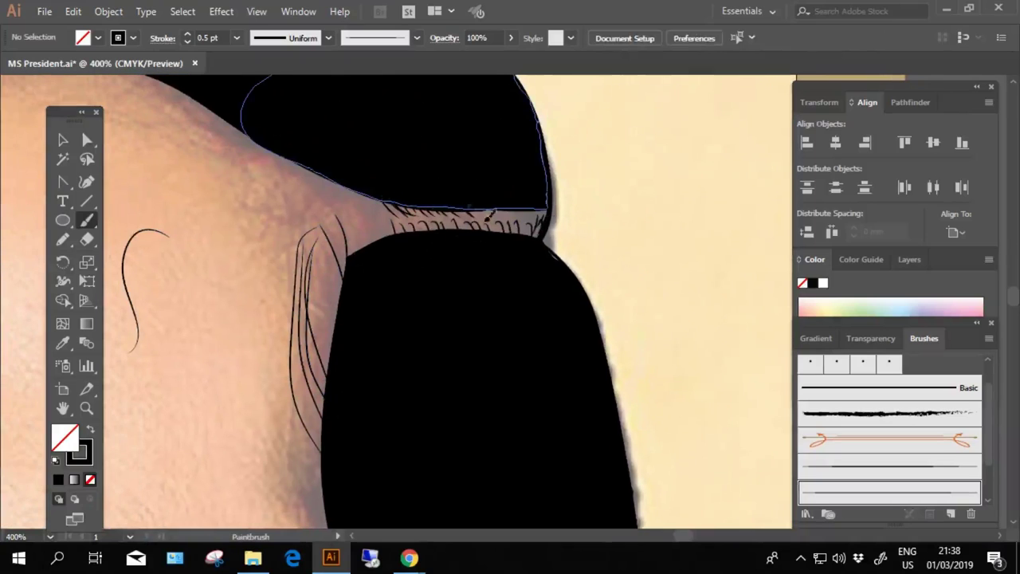
{"action": "scroll", "coordinate": [417, 183], "scroll_direction": "down", "scroll_amount": 1}
{"action": "scroll", "coordinate": [447, 139], "scroll_direction": "down", "scroll_amount": 2}
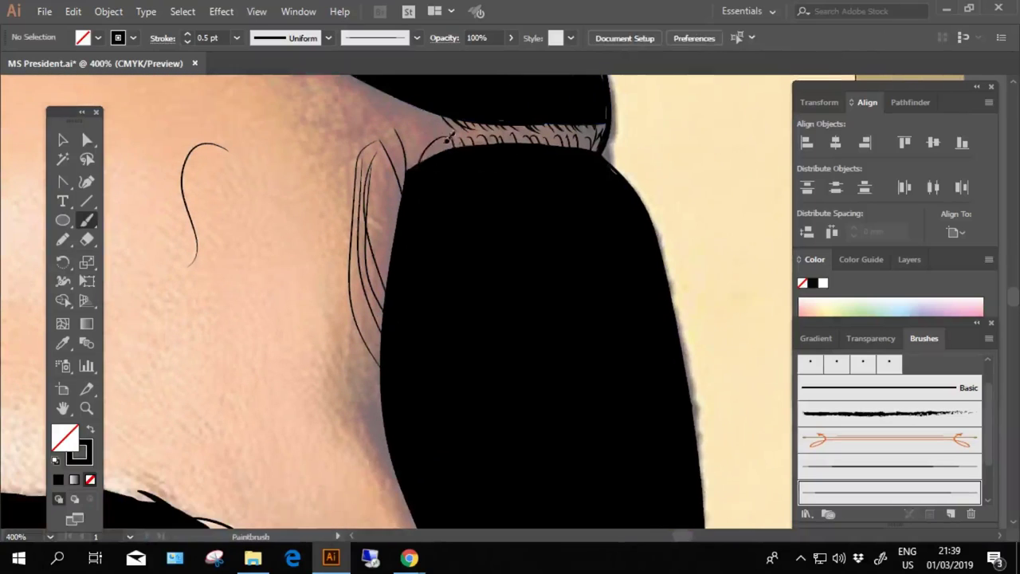
{"action": "mouse_move", "coordinate": [454, 138]}
{"action": "left_mouse_down"}
{"action": "mouse_move", "coordinate": [419, 210]}
{"action": "mouse_move", "coordinate": [322, 256]}
{"action": "left_mouse_up"}
Paint dense strands fringing the top and left edge of the side hair
{"action": "left_click_drag", "start_coordinate": [306, 200], "coordinate": [281, 299]}
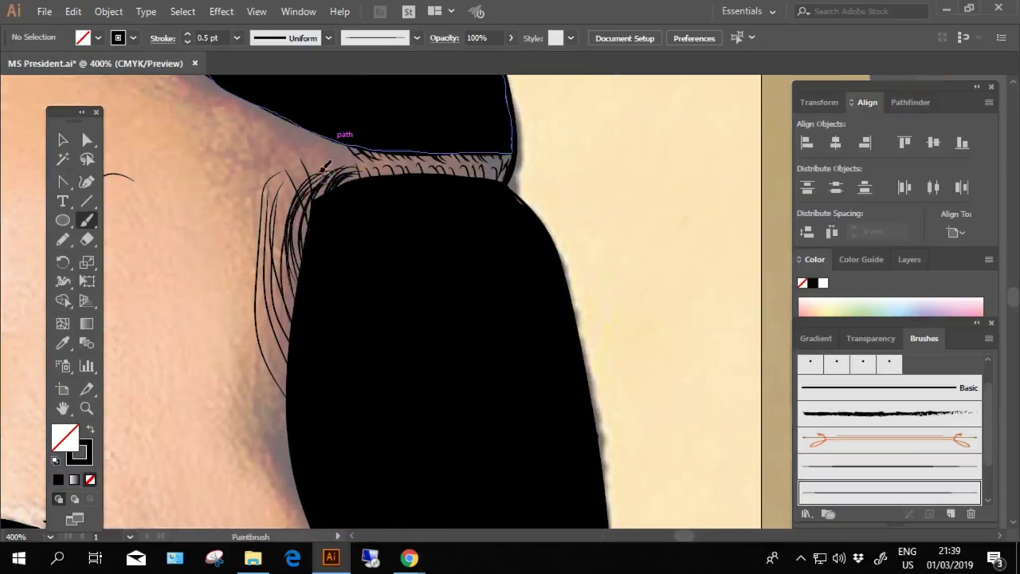
{"action": "left_click_drag", "start_coordinate": [317, 172], "coordinate": [273, 330]}
{"action": "left_click_drag", "start_coordinate": [309, 225], "coordinate": [284, 307]}
{"action": "left_click_drag", "start_coordinate": [311, 227], "coordinate": [274, 290]}
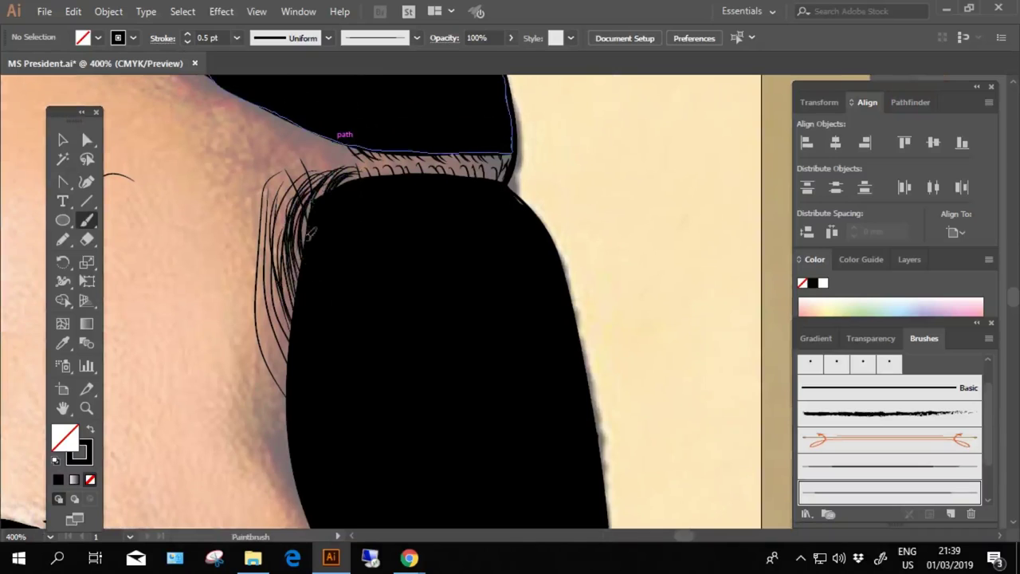
{"action": "mouse_move", "coordinate": [310, 233]}
{"action": "left_mouse_down"}
{"action": "mouse_move", "coordinate": [318, 210]}
{"action": "mouse_move", "coordinate": [288, 305]}
{"action": "left_mouse_up"}
{"action": "left_click_drag", "start_coordinate": [331, 267], "coordinate": [339, 245]}
{"action": "mouse_move", "coordinate": [302, 182]}
{"action": "left_mouse_down"}
{"action": "mouse_move", "coordinate": [288, 310]}
{"action": "mouse_move", "coordinate": [312, 339]}
{"action": "mouse_move", "coordinate": [255, 319]}
{"action": "left_mouse_up"}
{"action": "left_click_drag", "start_coordinate": [283, 215], "coordinate": [267, 343]}
{"action": "mouse_move", "coordinate": [289, 263]}
{"action": "left_mouse_down"}
{"action": "mouse_move", "coordinate": [275, 342]}
{"action": "mouse_move", "coordinate": [310, 228]}
{"action": "mouse_move", "coordinate": [221, 262]}
{"action": "left_mouse_up"}
Add more strands lower down the side hair's left edge
{"action": "mouse_move", "coordinate": [239, 195]}
{"action": "left_mouse_down"}
{"action": "mouse_move", "coordinate": [226, 228]}
{"action": "mouse_move", "coordinate": [239, 339]}
{"action": "left_mouse_up"}
{"action": "left_click_drag", "start_coordinate": [225, 212], "coordinate": [255, 313]}
{"action": "mouse_move", "coordinate": [216, 231]}
{"action": "left_mouse_down"}
{"action": "mouse_move", "coordinate": [254, 351]}
{"action": "mouse_move", "coordinate": [293, 375]}
{"action": "left_mouse_up"}
{"action": "mouse_move", "coordinate": [239, 311]}
{"action": "left_mouse_down"}
{"action": "mouse_move", "coordinate": [255, 382]}
{"action": "mouse_move", "coordinate": [274, 388]}
{"action": "left_mouse_up"}
{"action": "left_click_drag", "start_coordinate": [243, 289], "coordinate": [255, 340]}
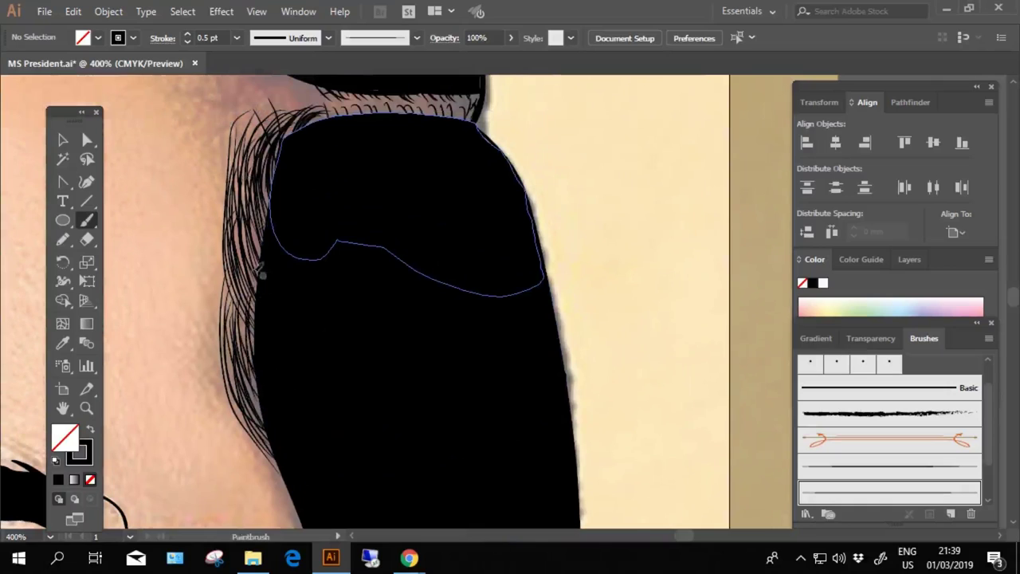
{"action": "left_click_drag", "start_coordinate": [233, 280], "coordinate": [259, 409]}
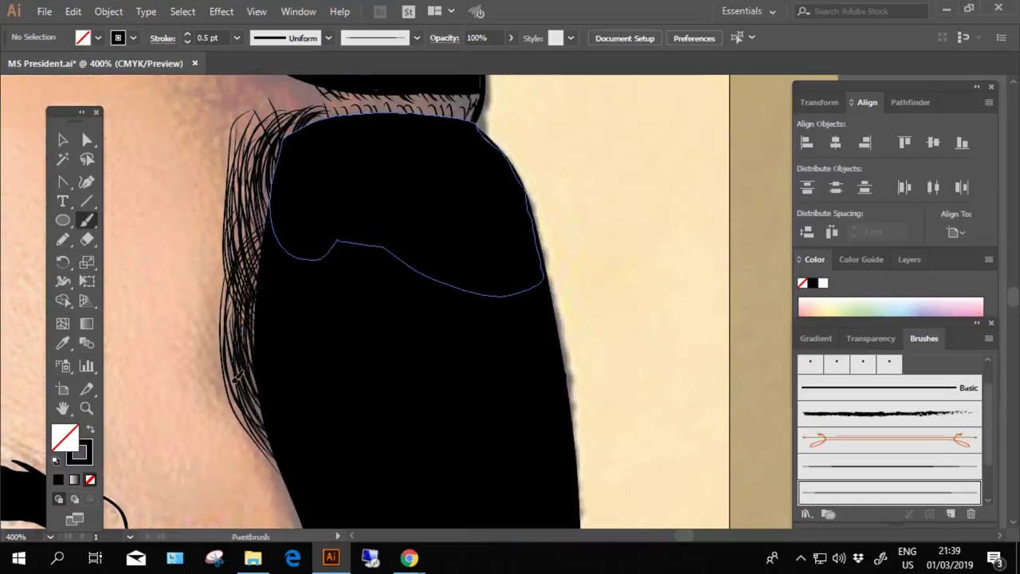
Paint a short strand inside the black hair, then zoom out to view the portrait
{"action": "scroll", "coordinate": [321, 471], "scroll_direction": "up", "scroll_amount": 3}
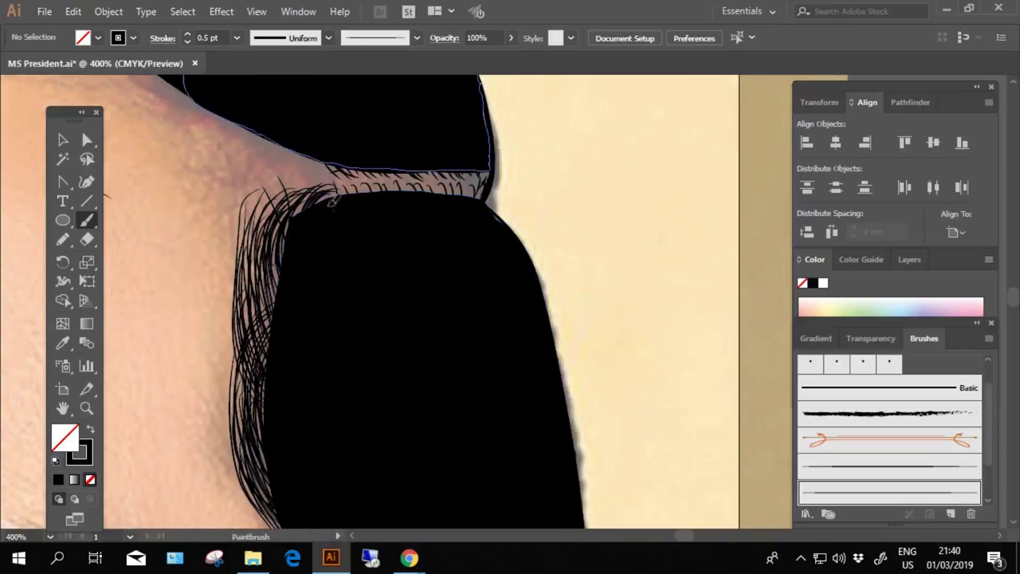
{"action": "left_click_drag", "start_coordinate": [268, 259], "coordinate": [278, 339]}
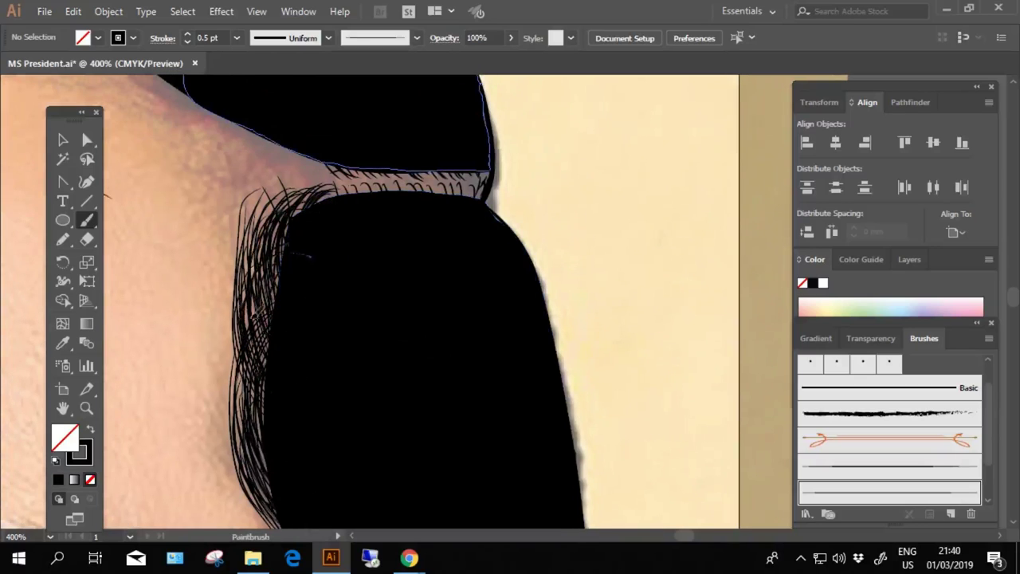
{"action": "scroll", "coordinate": [271, 311], "scroll_direction": "up", "scroll_amount": 2}
{"action": "scroll", "coordinate": [296, 330], "scroll_direction": "down", "scroll_amount": 3}
{"action": "scroll", "coordinate": [296, 330], "scroll_direction": "left", "scroll_amount": 3}
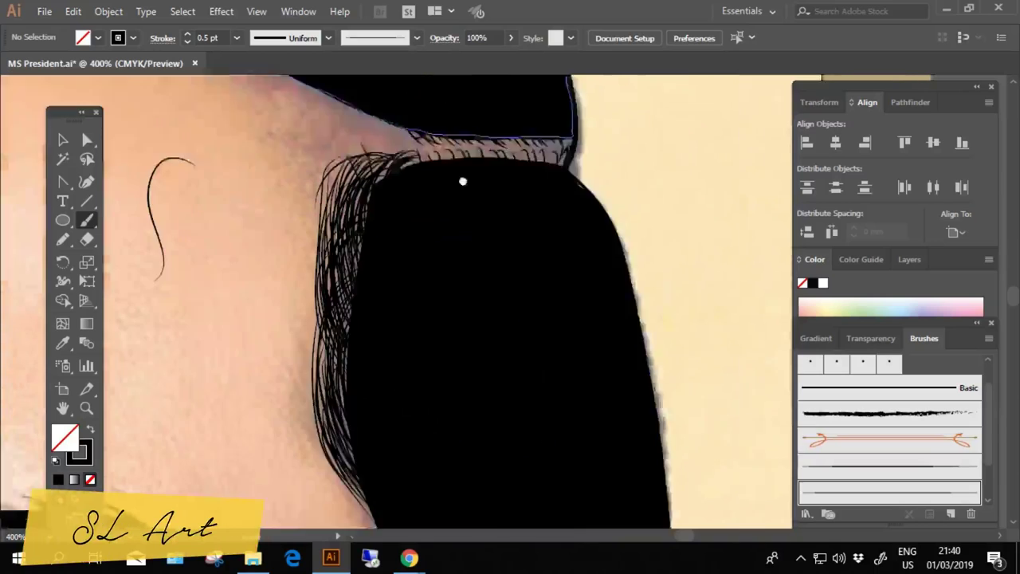
{"action": "scroll", "coordinate": [391, 307], "scroll_direction": "down", "scroll_amount": 2}
{"action": "scroll", "coordinate": [270, 313], "scroll_direction": "right", "scroll_amount": 2}
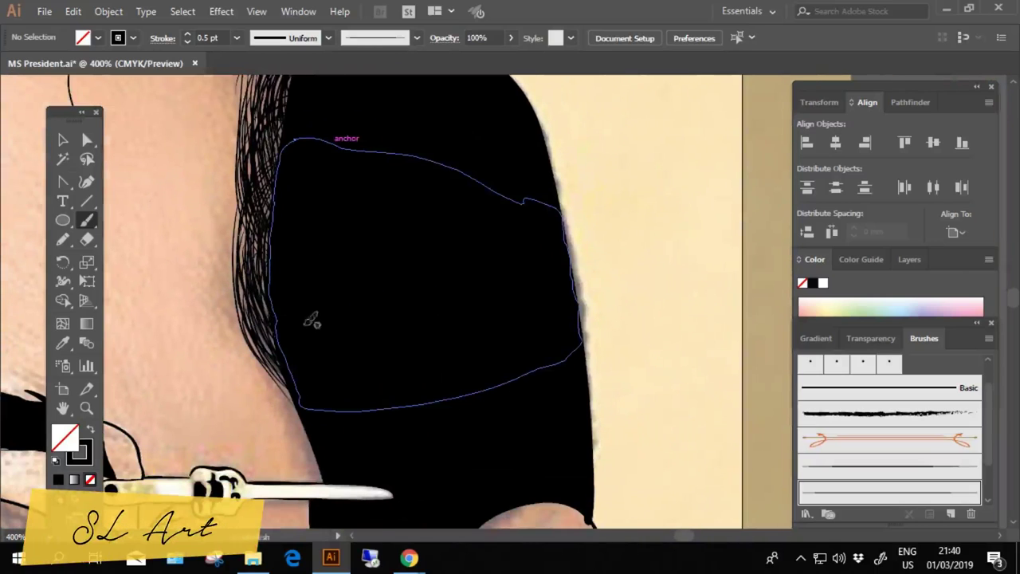
{"action": "scroll", "coordinate": [312, 319], "scroll_direction": "up", "scroll_amount": 3}
{"action": "scroll", "coordinate": [311, 319], "scroll_direction": "left", "scroll_amount": 1}
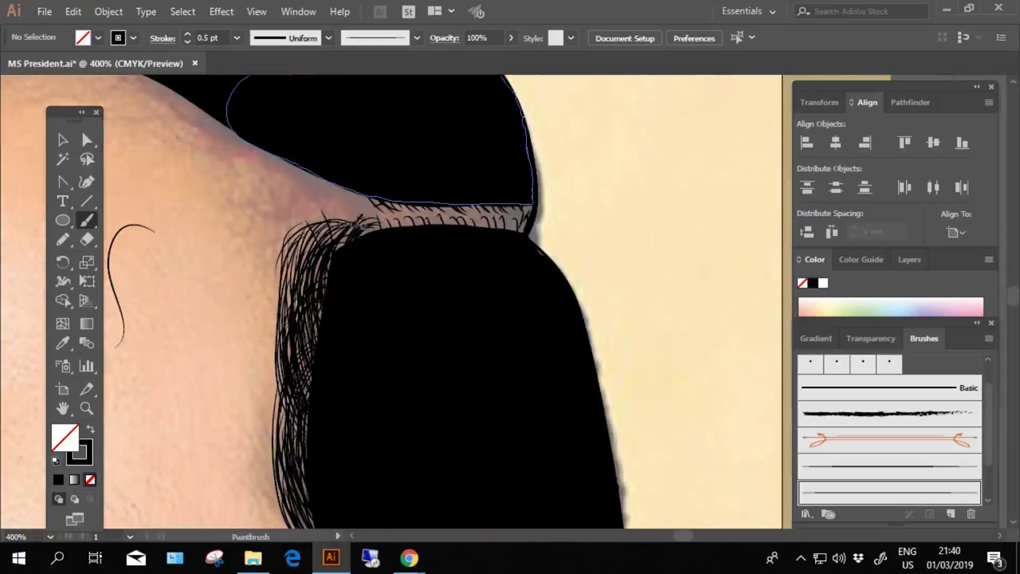
{"action": "key", "text": "ctrl+minus"}
{"action": "key", "text": "ctrl+minus"}
{"action": "key", "text": "ctrl+minus"}
{"action": "key", "text": "ctrl+minus"}
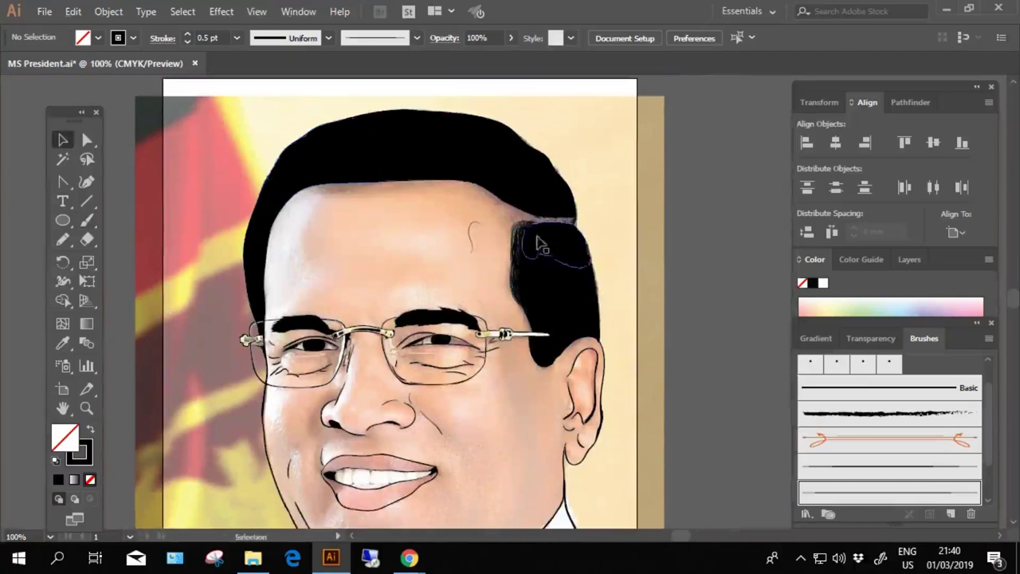
Delete the stray curved strand from the forehead
{"action": "key", "text": "ctrl+plus"}
{"action": "key", "text": "ctrl+plus"}
{"action": "key", "text": "ctrl+plus"}
{"action": "left_click", "coordinate": [219, 179]}
{"action": "key", "text": "Delete"}
{"action": "left_click_drag", "start_coordinate": [280, 132], "coordinate": [478, 359]}
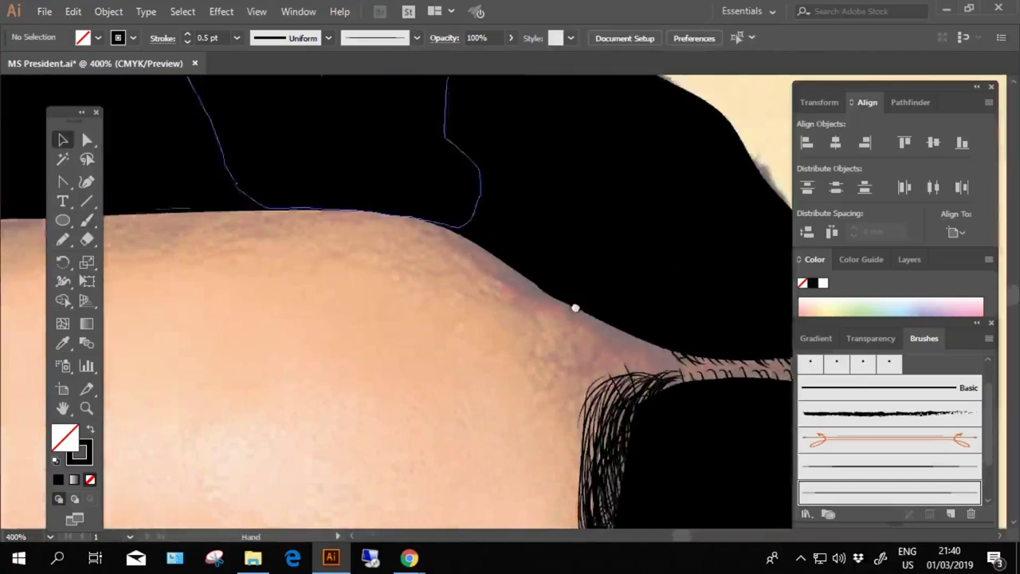
{"action": "key", "text": "ctrl+minus"}
{"action": "key", "text": "b"}
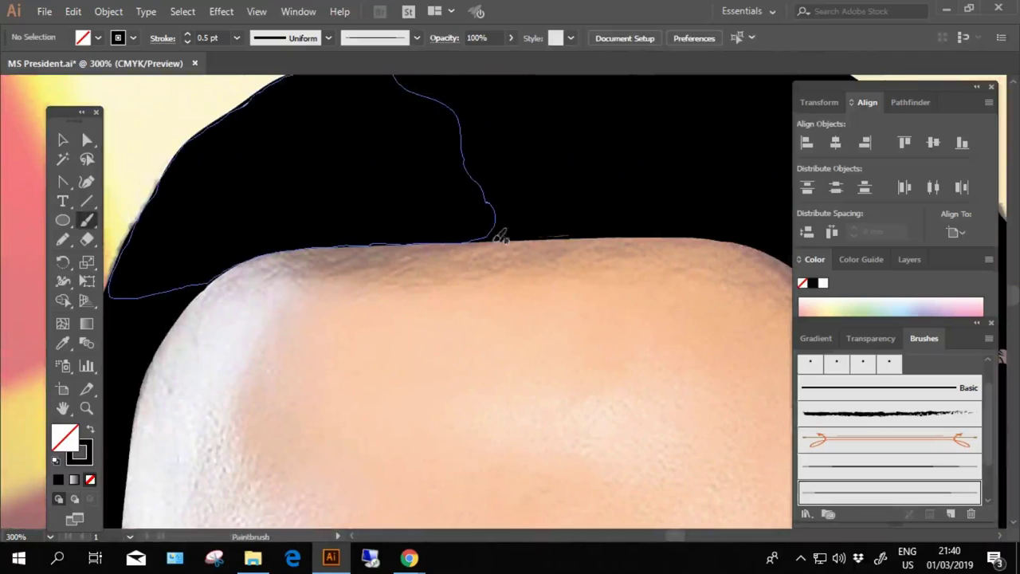
Paint fine strands along the forehead hairline
{"action": "left_click_drag", "start_coordinate": [263, 257], "coordinate": [343, 239]}
{"action": "left_click_drag", "start_coordinate": [418, 239], "coordinate": [293, 248]}
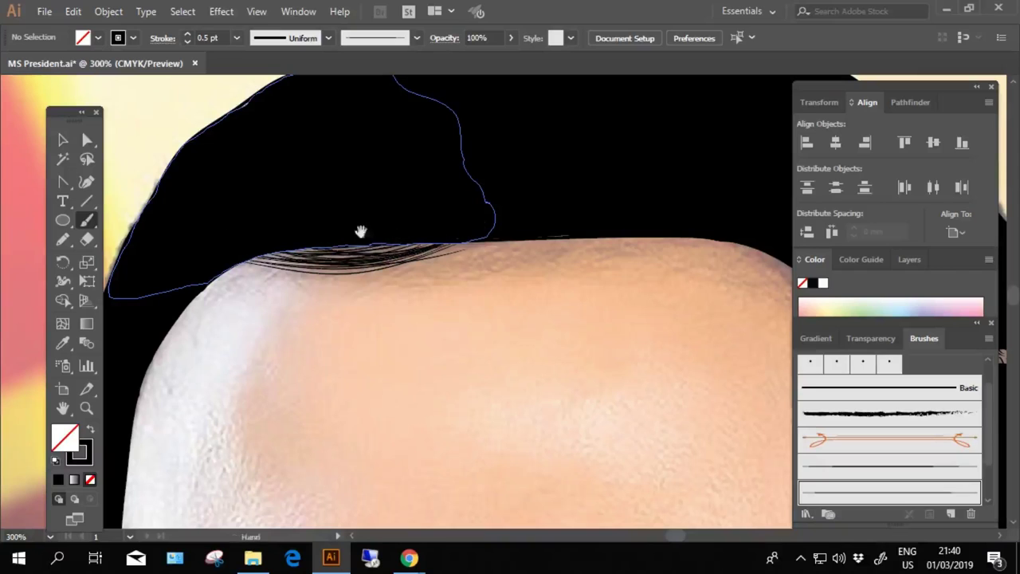
{"action": "mouse_move", "coordinate": [596, 239]}
{"action": "left_mouse_down"}
{"action": "mouse_move", "coordinate": [469, 229]}
{"action": "mouse_move", "coordinate": [478, 248]}
{"action": "left_mouse_up"}
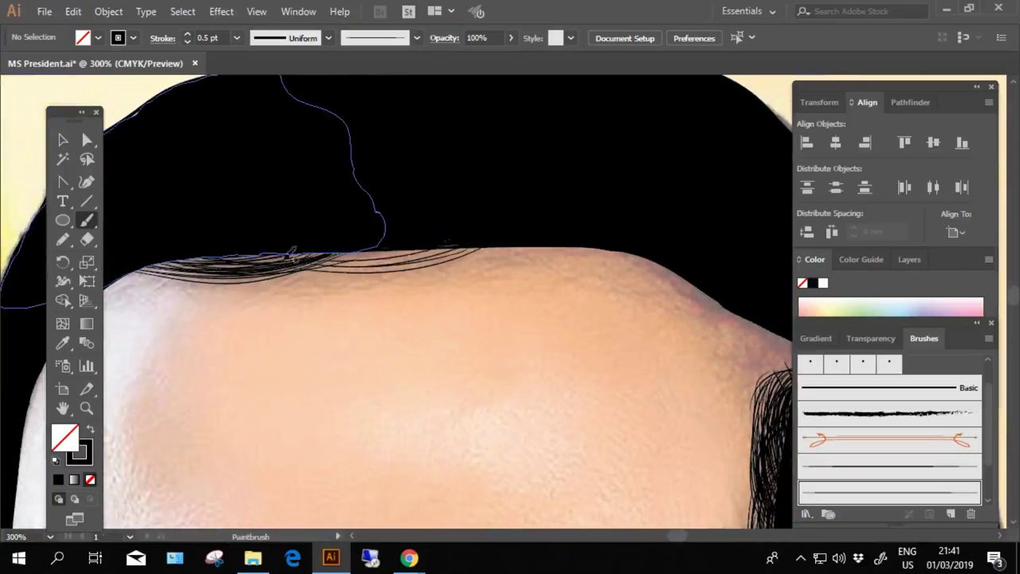
{"action": "left_click_drag", "start_coordinate": [488, 235], "coordinate": [303, 248]}
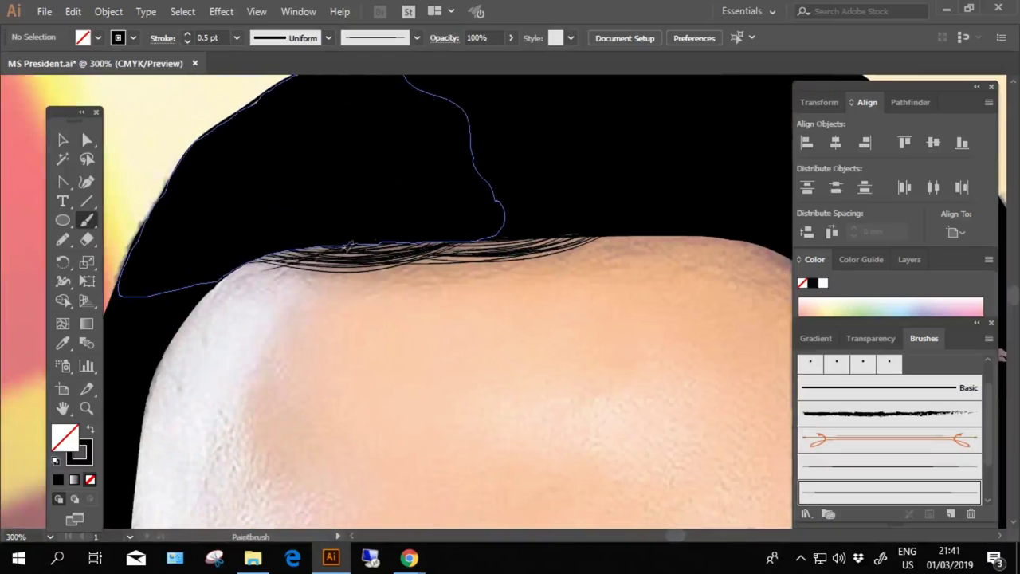
{"action": "mouse_move", "coordinate": [431, 230]}
{"action": "left_mouse_down"}
{"action": "mouse_move", "coordinate": [482, 255]}
{"action": "mouse_move", "coordinate": [393, 247]}
{"action": "left_mouse_up"}
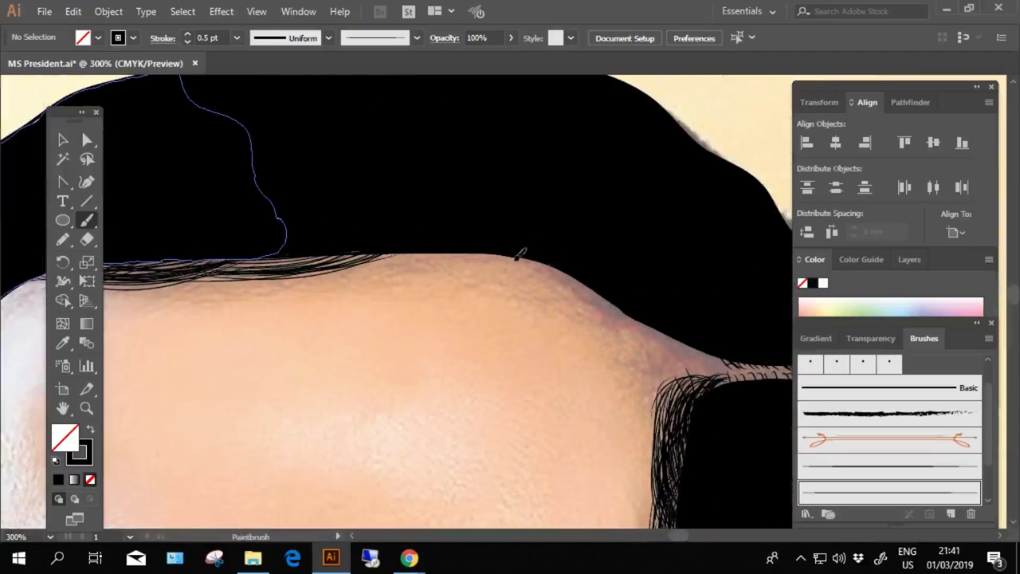
Add strands sloping down the hairline toward the temple
{"action": "left_click_drag", "start_coordinate": [520, 254], "coordinate": [531, 244]}
{"action": "left_click_drag", "start_coordinate": [574, 292], "coordinate": [394, 230]}
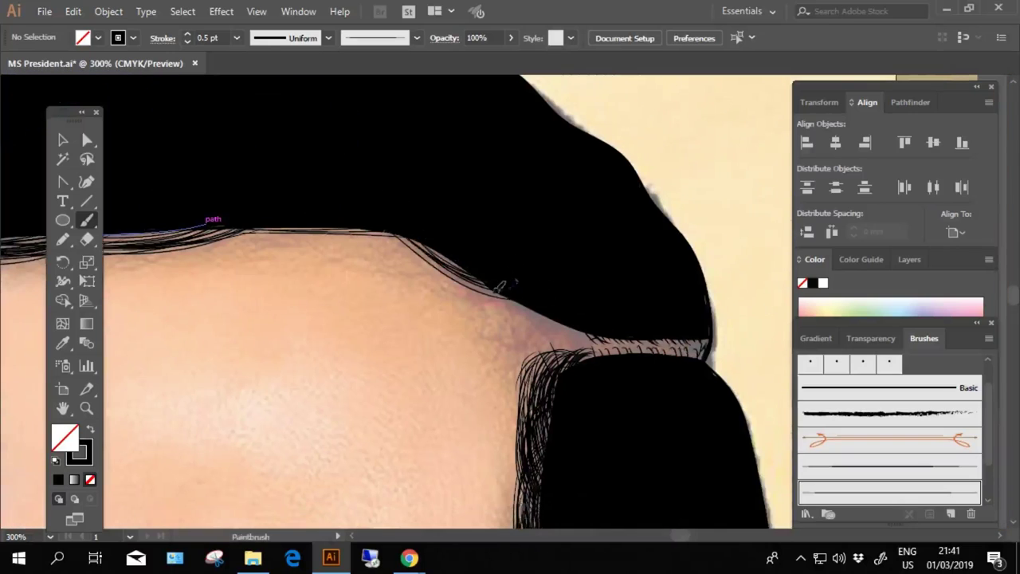
{"action": "left_click_drag", "start_coordinate": [526, 268], "coordinate": [376, 236]}
{"action": "left_click_drag", "start_coordinate": [450, 271], "coordinate": [383, 224]}
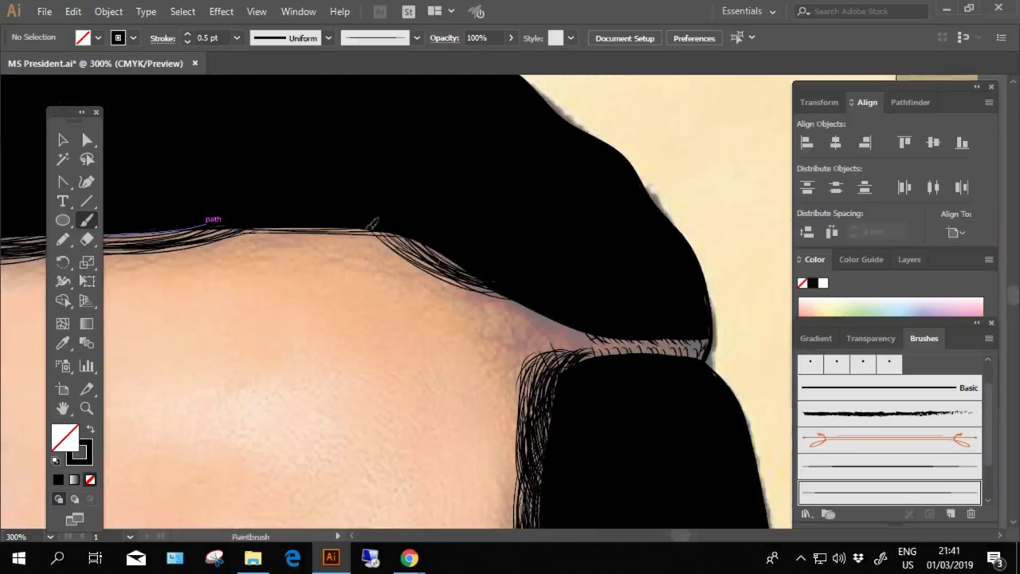
Paint fine strands atop the hair above the ear, then zoom out to the whole portrait
{"action": "scroll", "coordinate": [467, 291], "scroll_direction": "right", "scroll_amount": 3}
{"action": "scroll", "coordinate": [446, 303], "scroll_direction": "right", "scroll_amount": 1}
{"action": "scroll", "coordinate": [401, 296], "scroll_direction": "right", "scroll_amount": 1}
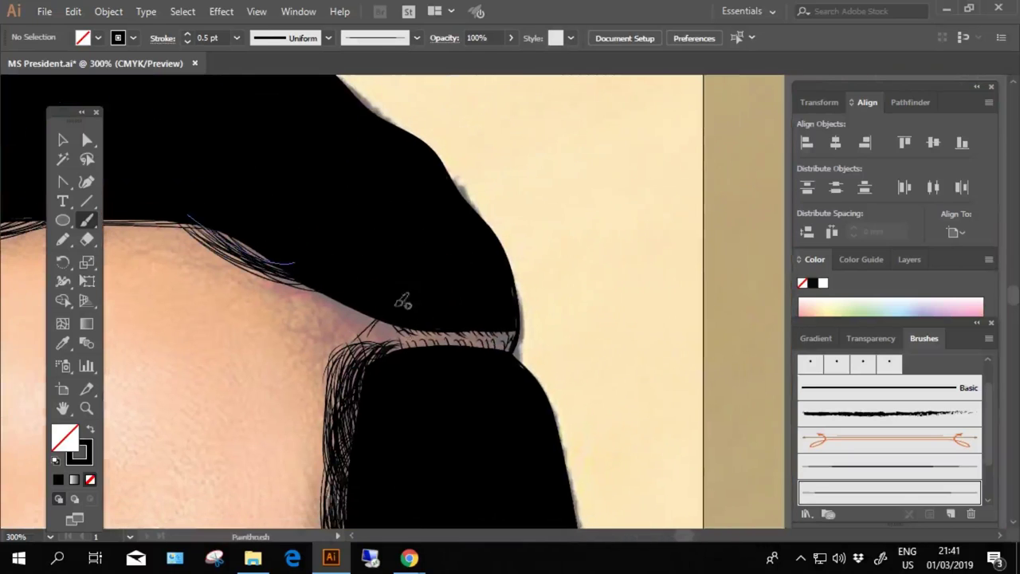
{"action": "scroll", "coordinate": [284, 330], "scroll_direction": "up", "scroll_amount": 1}
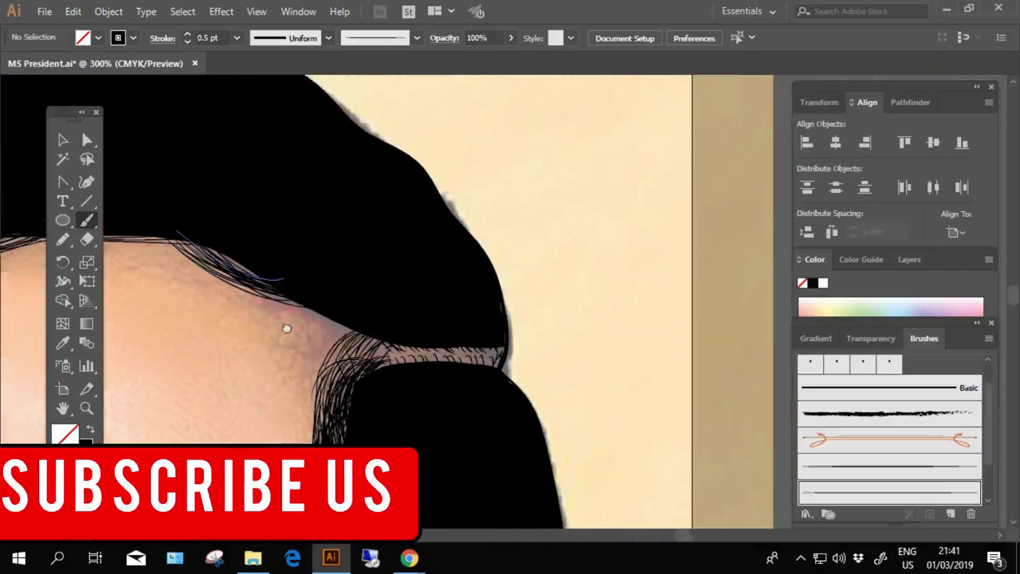
{"action": "scroll", "coordinate": [382, 388], "scroll_direction": "up", "scroll_amount": 1}
{"action": "scroll", "coordinate": [349, 358], "scroll_direction": "left", "scroll_amount": 2}
{"action": "scroll", "coordinate": [312, 346], "scroll_direction": "up", "scroll_amount": 1}
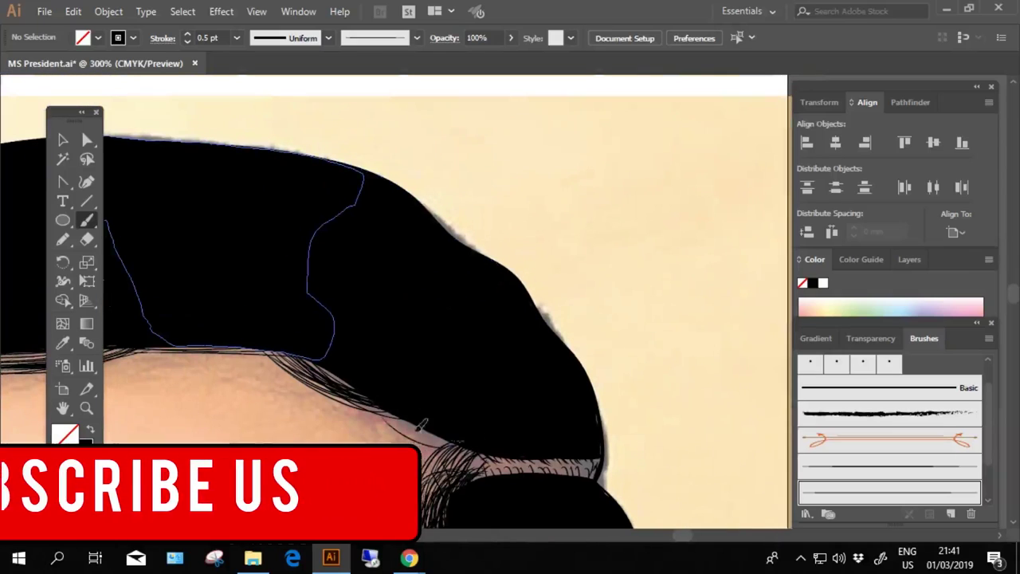
{"action": "scroll", "coordinate": [494, 431], "scroll_direction": "left", "scroll_amount": 2}
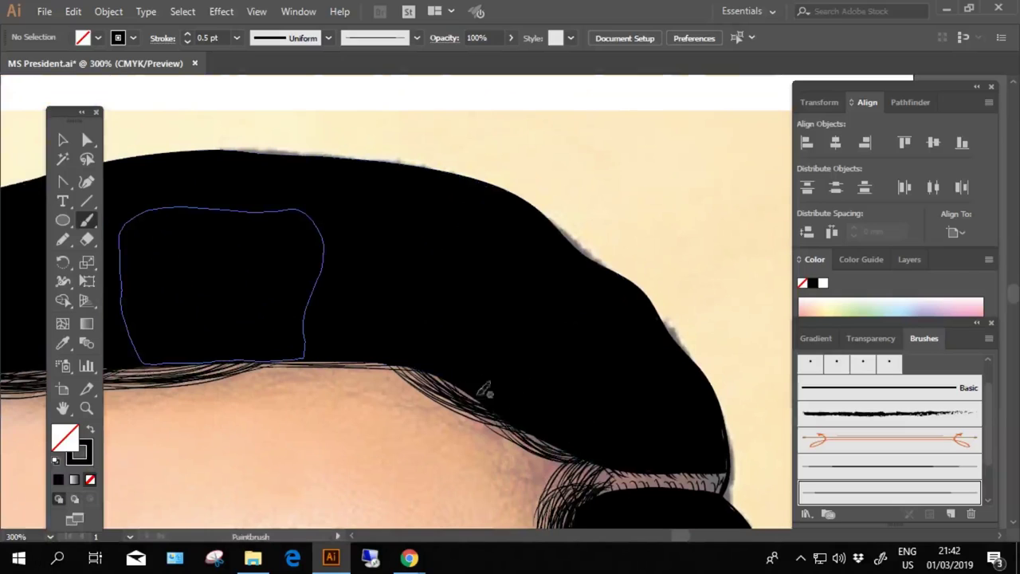
{"action": "scroll", "coordinate": [510, 375], "scroll_direction": "down", "scroll_amount": 2}
{"action": "scroll", "coordinate": [526, 354], "scroll_direction": "right", "scroll_amount": 3}
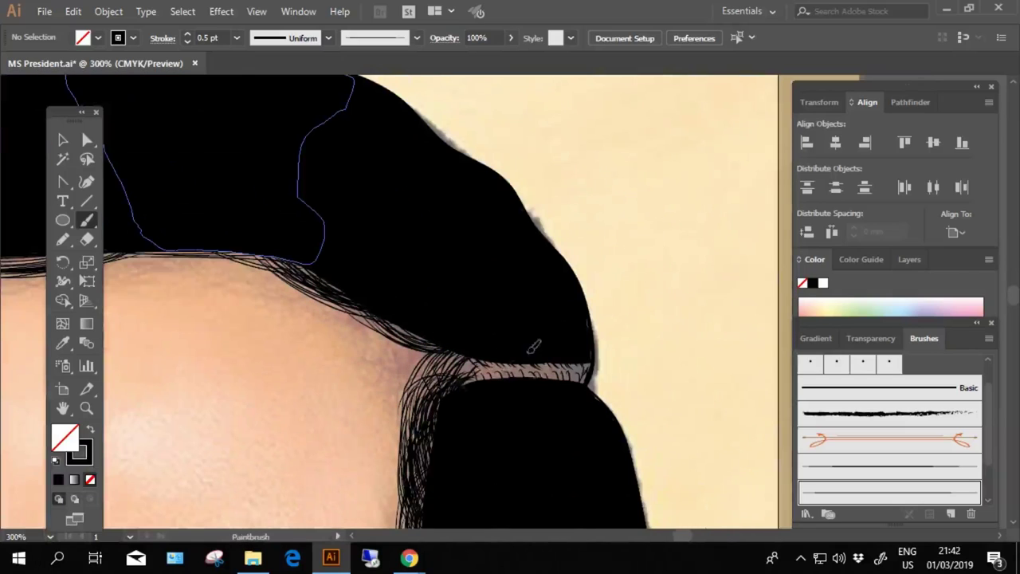
{"action": "mouse_move", "coordinate": [584, 368]}
{"action": "left_mouse_down"}
{"action": "mouse_move", "coordinate": [488, 358]}
{"action": "mouse_move", "coordinate": [476, 368]}
{"action": "left_mouse_up"}
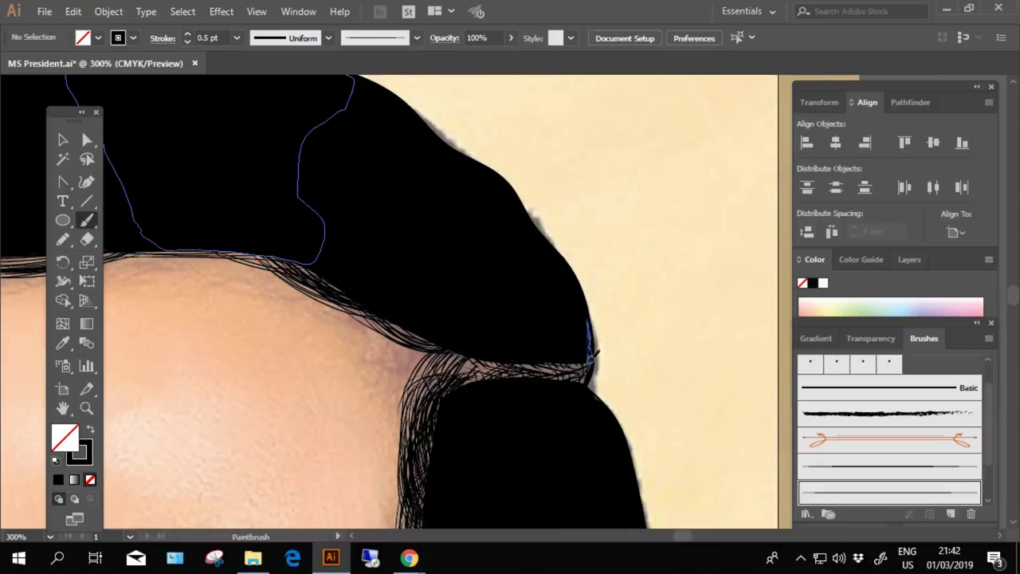
{"action": "key", "text": "ctrl+minus"}
{"action": "key", "text": "ctrl+minus"}
{"action": "key", "text": "ctrl+minus"}
{"action": "key", "text": "ctrl+minus"}
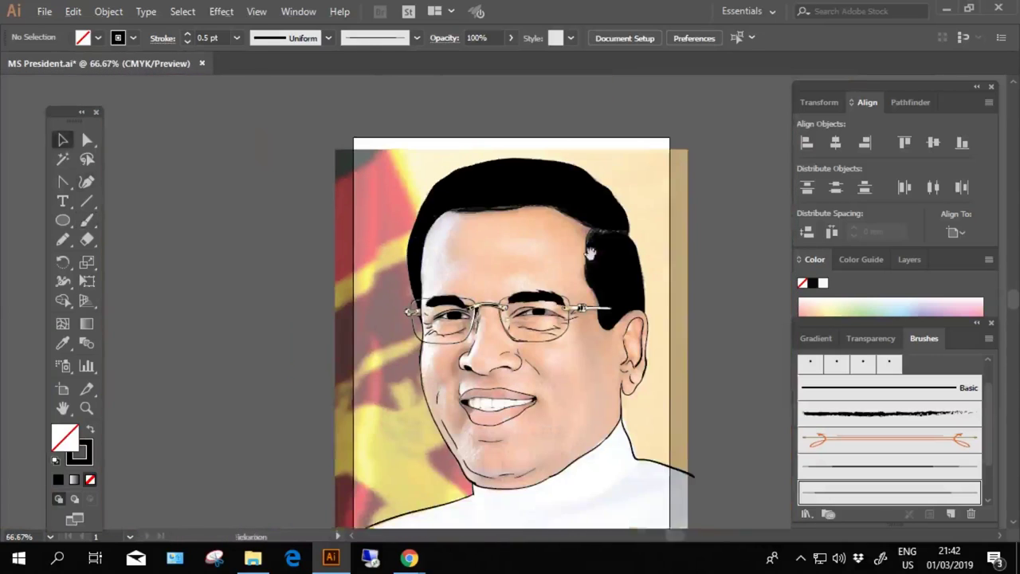
Show the Layers panel and toggle the colour photo layer off and back on
{"action": "key", "text": "ctrl+plus"}
{"action": "key", "text": "ctrl+plus"}
{"action": "left_click", "coordinate": [906, 259]}
{"action": "left_click", "coordinate": [805, 301]}
{"action": "left_click", "coordinate": [805, 301]}
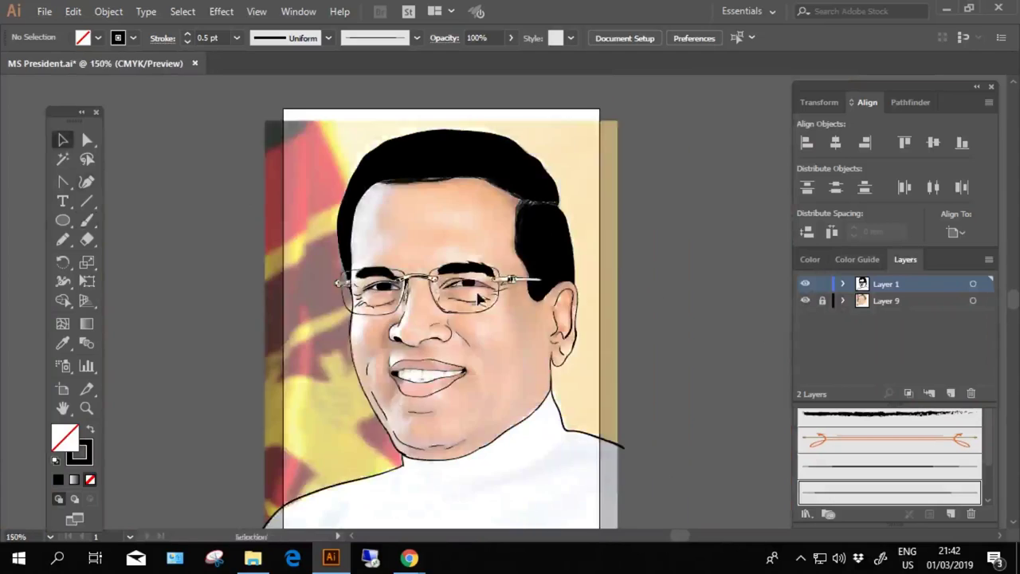
{"action": "key", "text": "ctrl+plus"}
{"action": "scroll", "coordinate": [421, 353], "scroll_direction": "up", "scroll_amount": 3}
Paint a thin strand at the right end of the hairline above the temple
{"action": "key", "text": "b"}
{"action": "left_click_drag", "start_coordinate": [532, 313], "coordinate": [462, 198]}
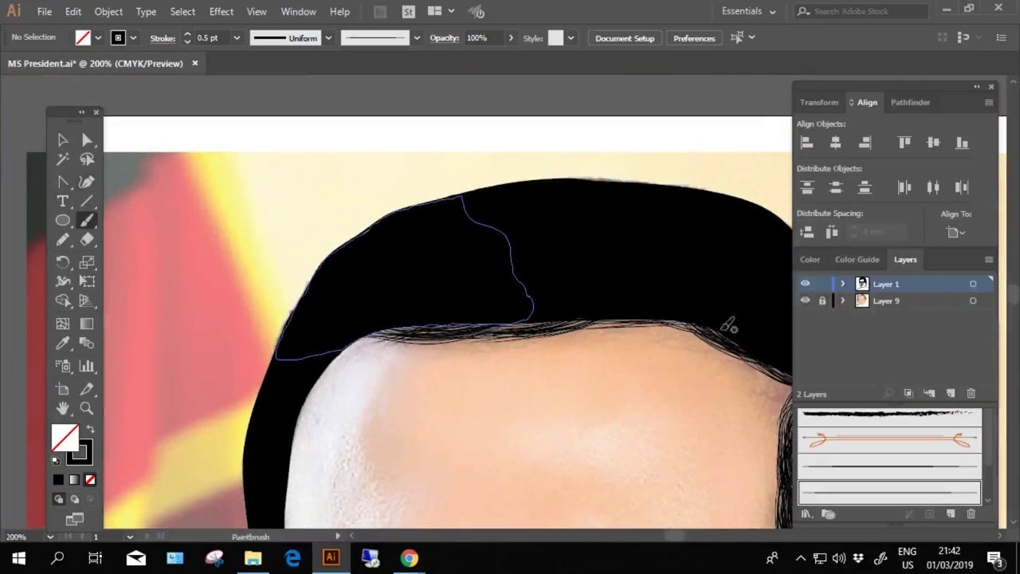
{"action": "left_click_drag", "start_coordinate": [413, 322], "coordinate": [453, 290]}
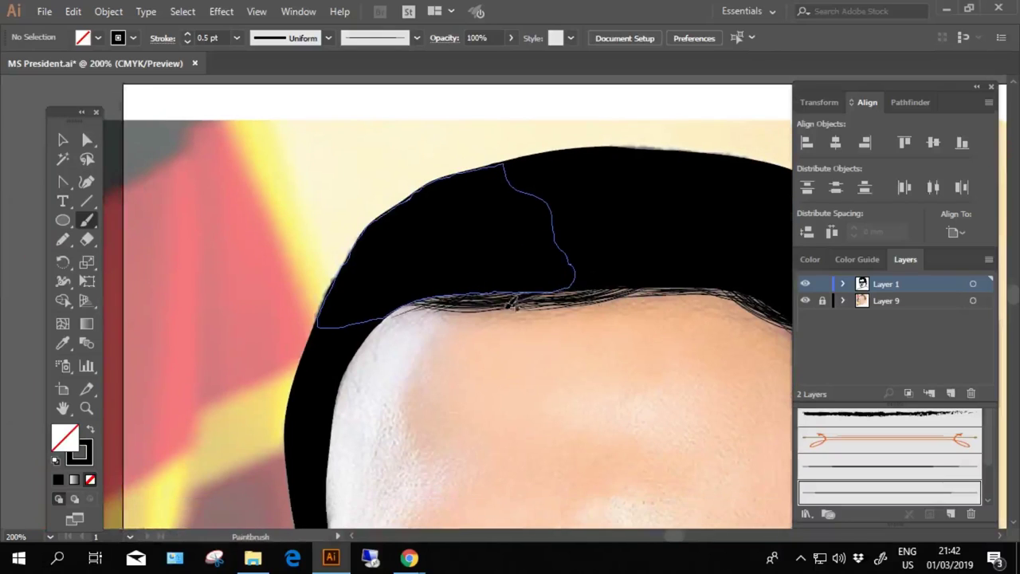
{"action": "scroll", "coordinate": [488, 313], "scroll_direction": "right", "scroll_amount": 2}
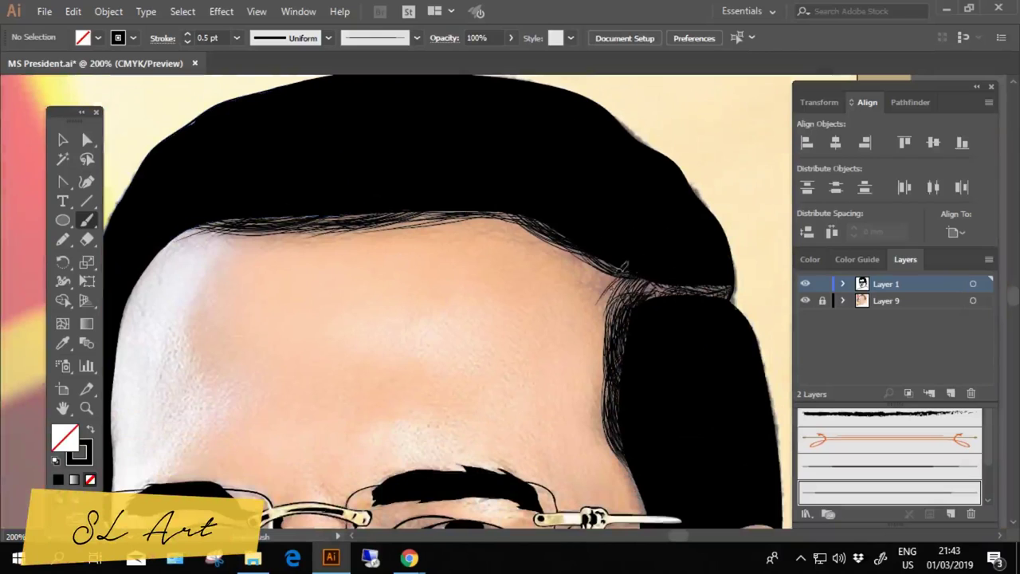
{"action": "left_click_drag", "start_coordinate": [621, 270], "coordinate": [577, 268]}
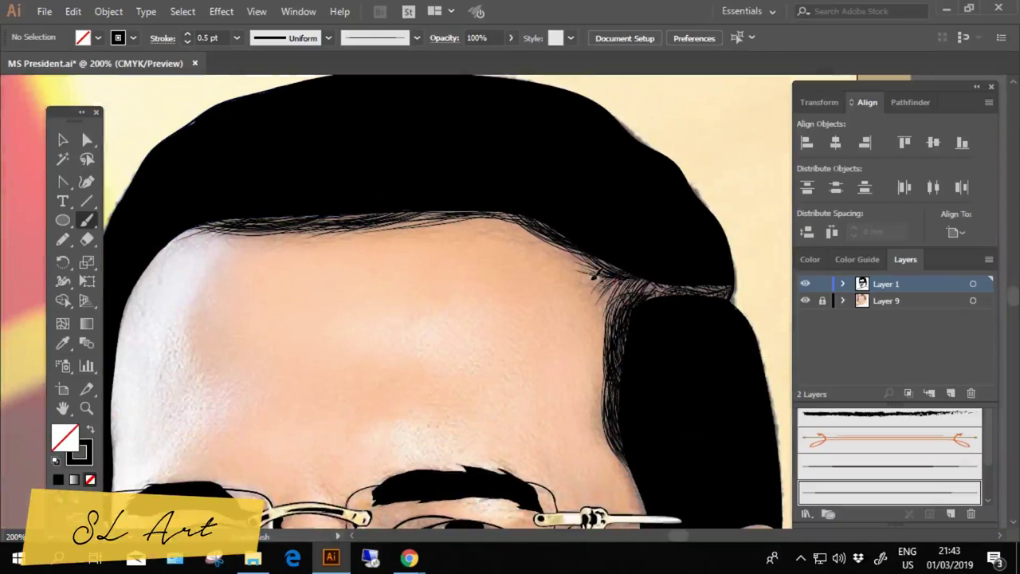
{"action": "key", "text": "ctrl+0"}
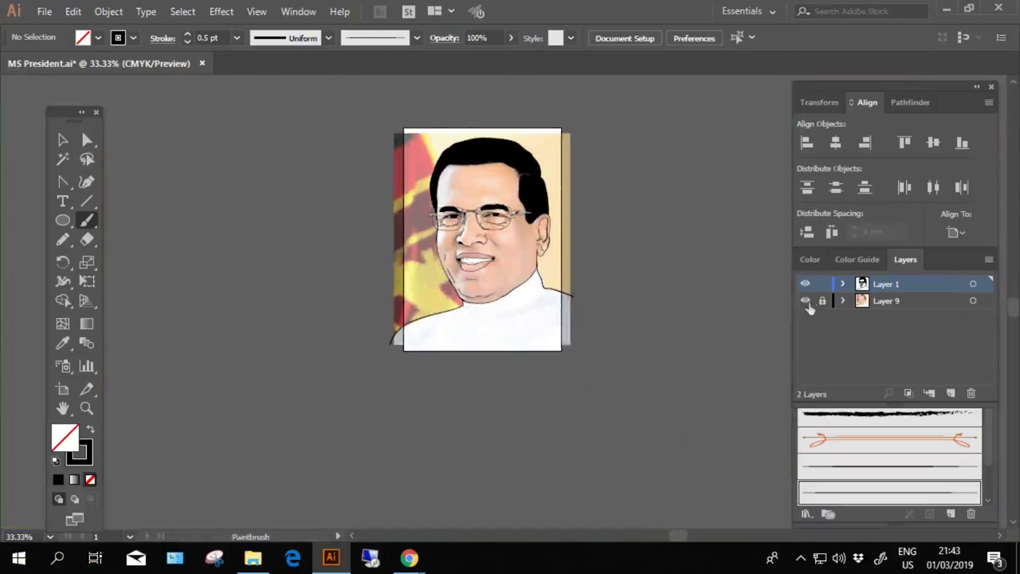
Hide Layer 9's photo to check the line art, then show it again
{"action": "left_click", "coordinate": [805, 301]}
{"action": "key", "text": "ctrl+equal"}
{"action": "key", "text": "ctrl+equal"}
{"action": "left_click_drag", "start_coordinate": [514, 316], "coordinate": [505, 284]}
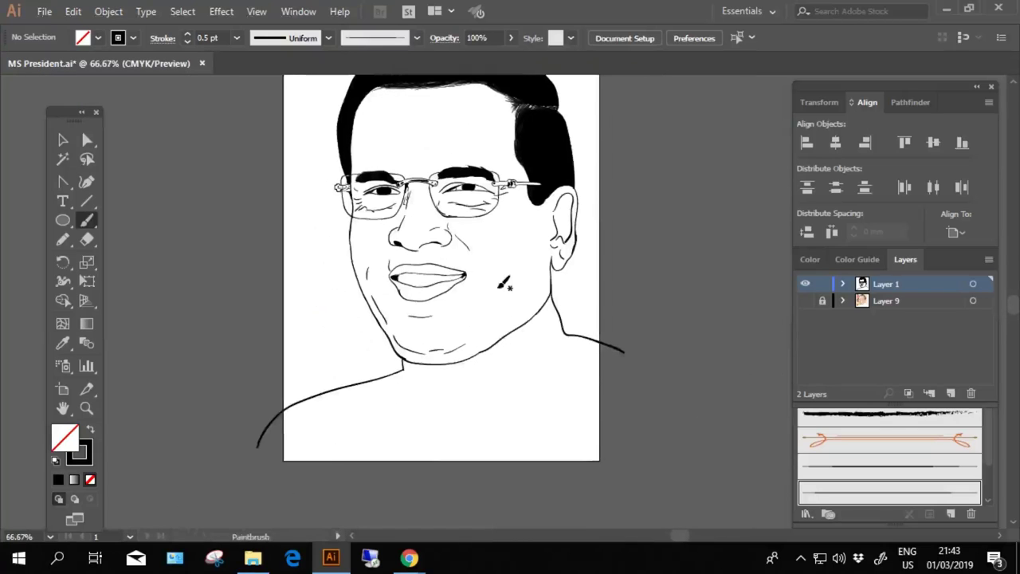
{"action": "left_click", "coordinate": [805, 301]}
{"action": "key", "text": "ctrl+equal"}
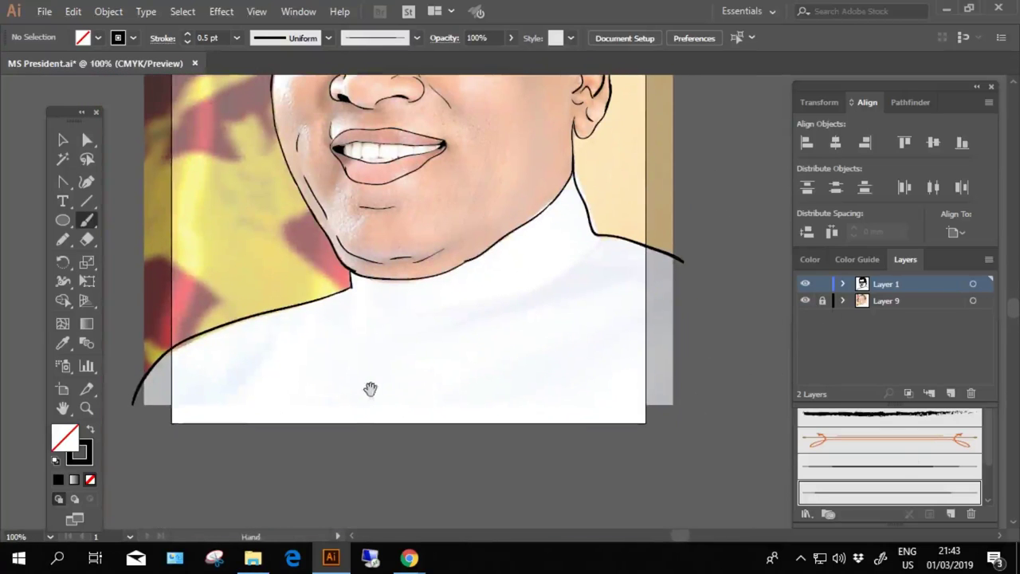
{"action": "left_click_drag", "start_coordinate": [371, 387], "coordinate": [392, 381]}
Paint a curve beneath the shoulders and hide the photo layer again
{"action": "left_click_drag", "start_coordinate": [154, 395], "coordinate": [155, 396]}
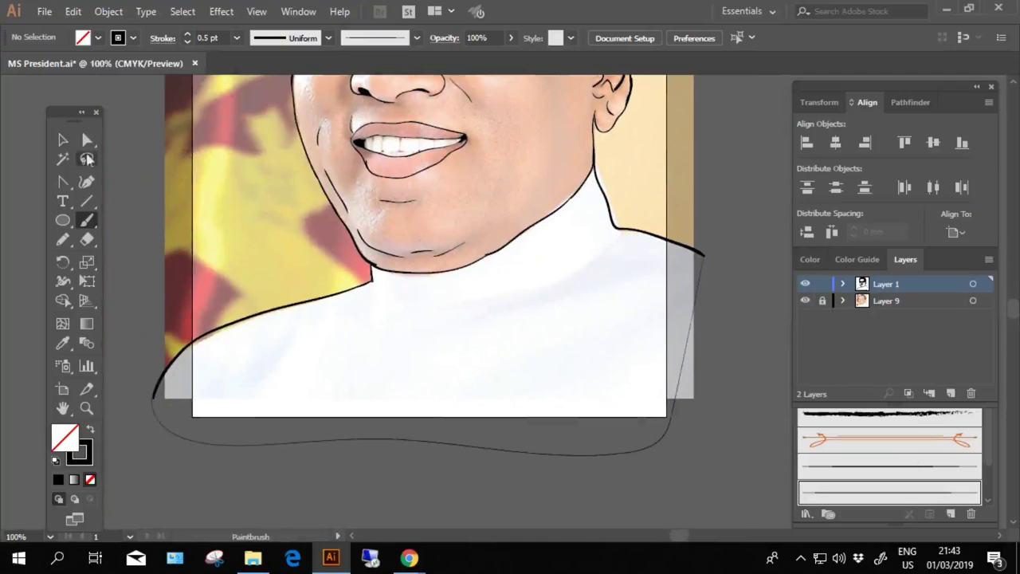
{"action": "left_click", "coordinate": [63, 140]}
{"action": "key", "text": "ctrl+minus"}
{"action": "key", "text": "ctrl+minus"}
{"action": "key", "text": "ctrl+minus"}
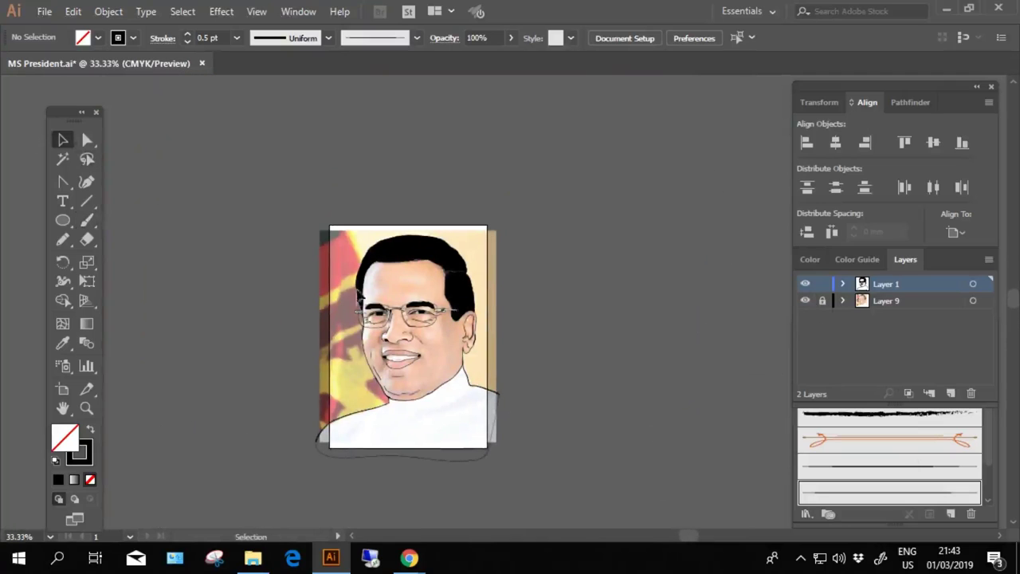
{"action": "left_click", "coordinate": [805, 300]}
{"action": "key", "text": "ctrl+equal"}
{"action": "key", "text": "ctrl+equal"}
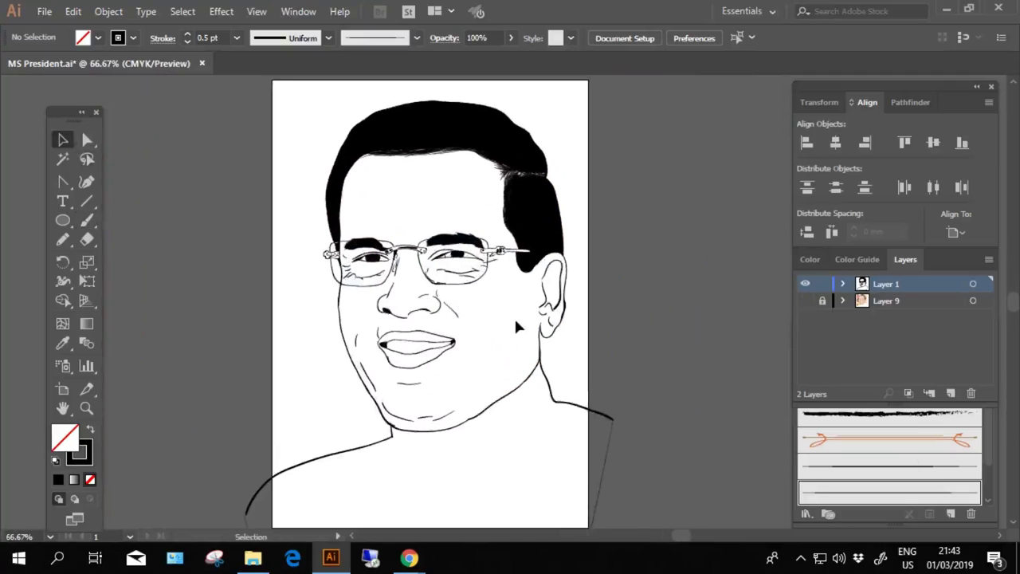